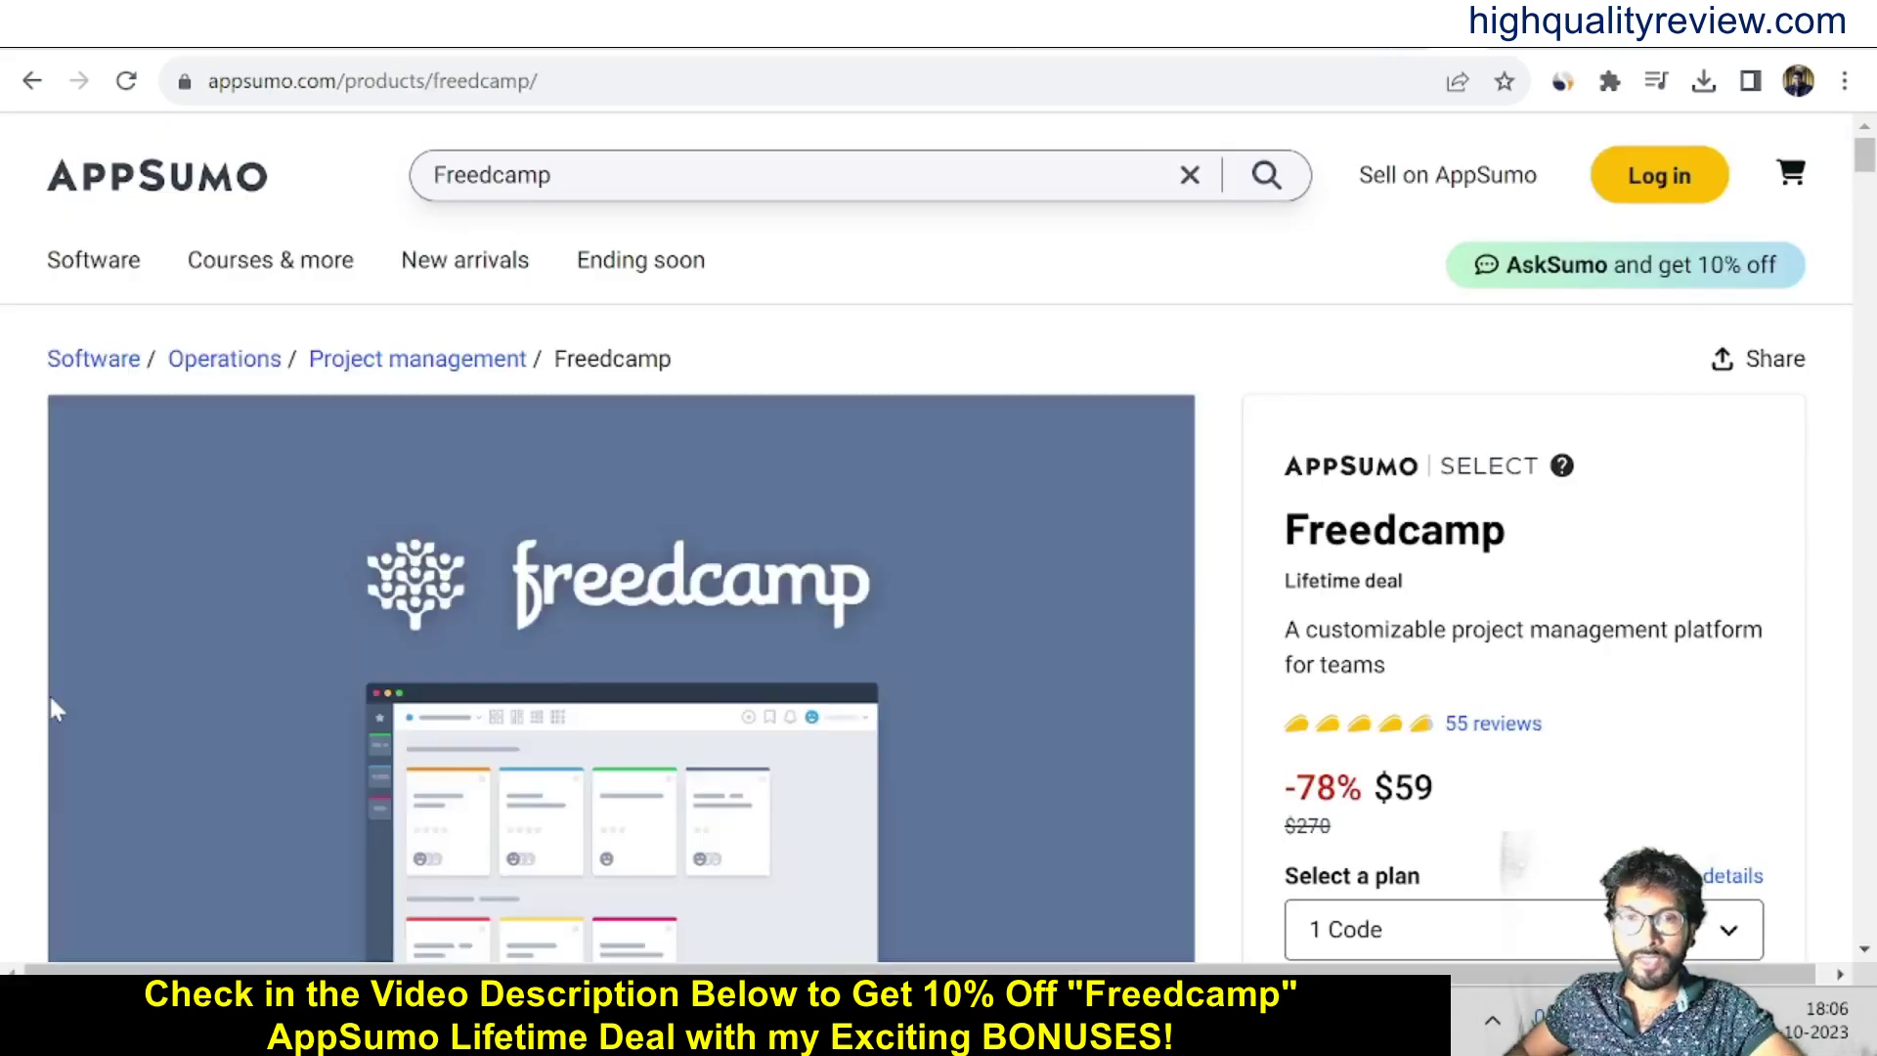
Step: Scroll the Freedcamp deal page past At-a-glance and Overview to the $59, $118 and $177 plan cards
double_click(1415, 788)
click(1478, 790)
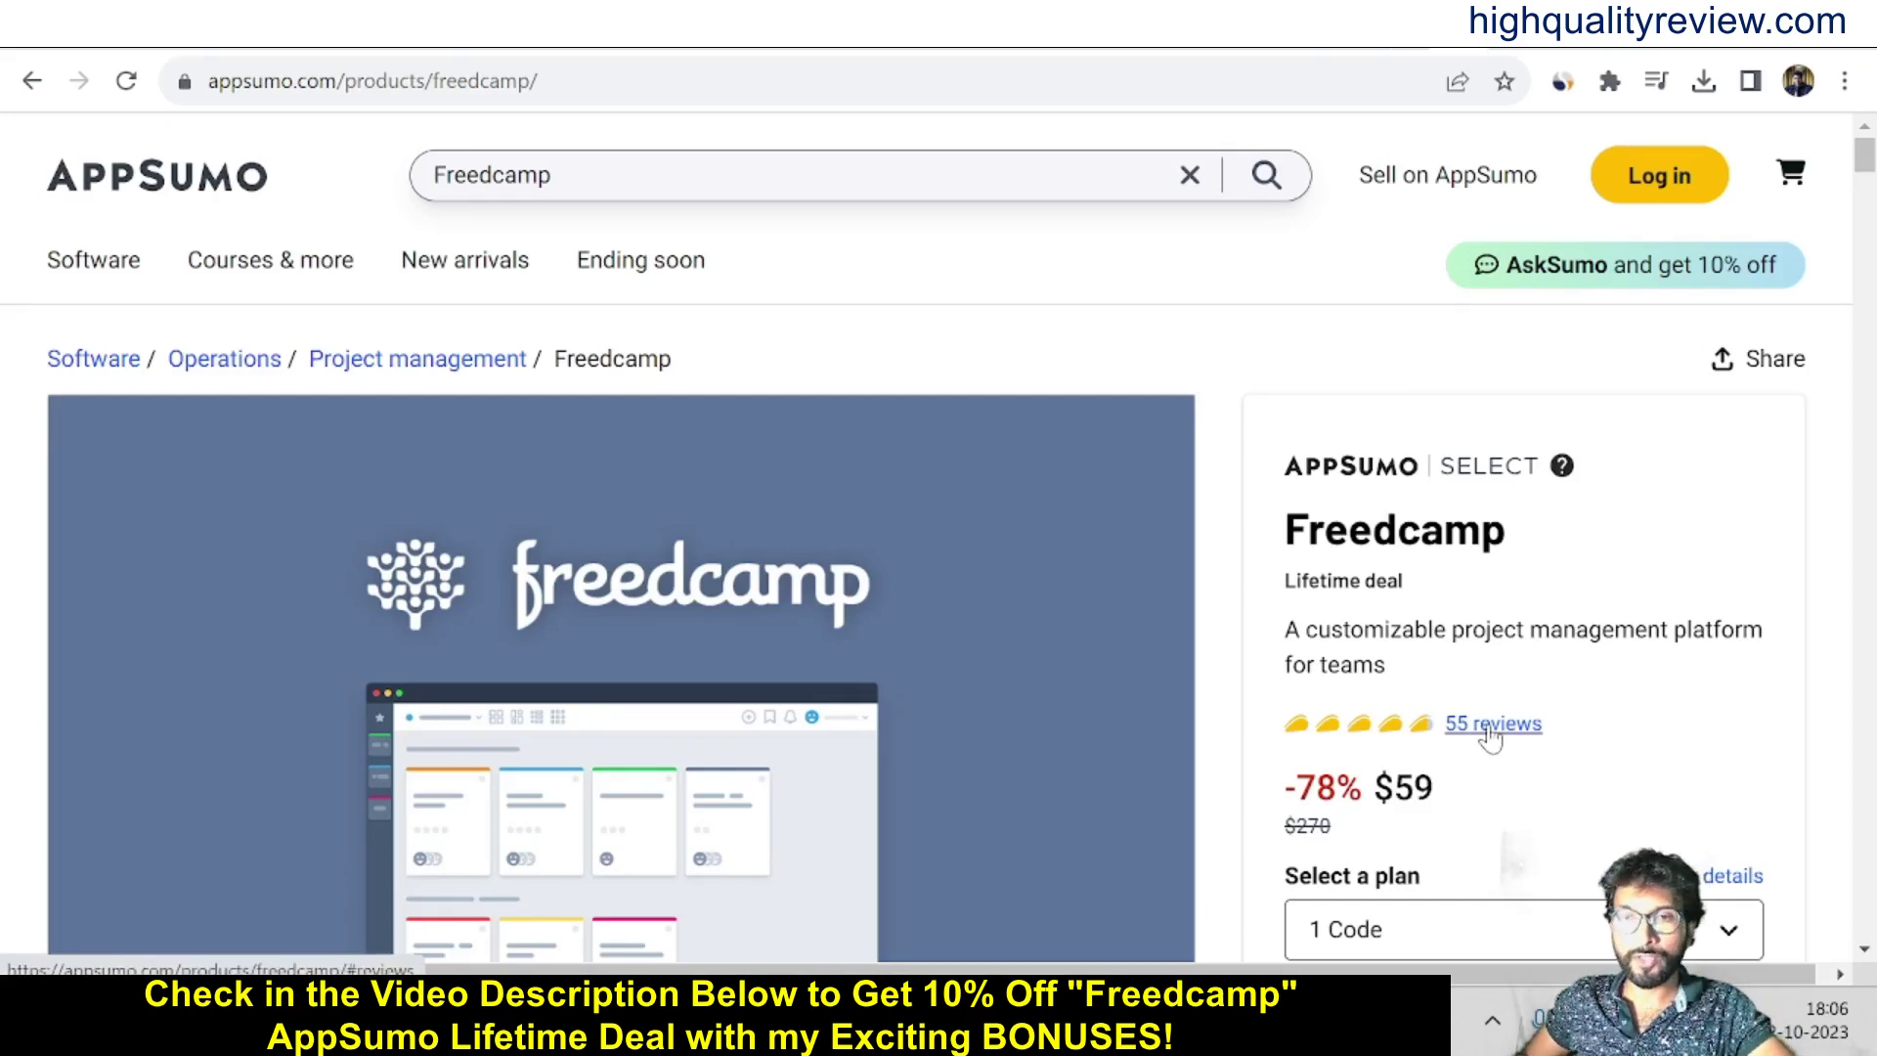
scroll(1212, 684, down, 10)
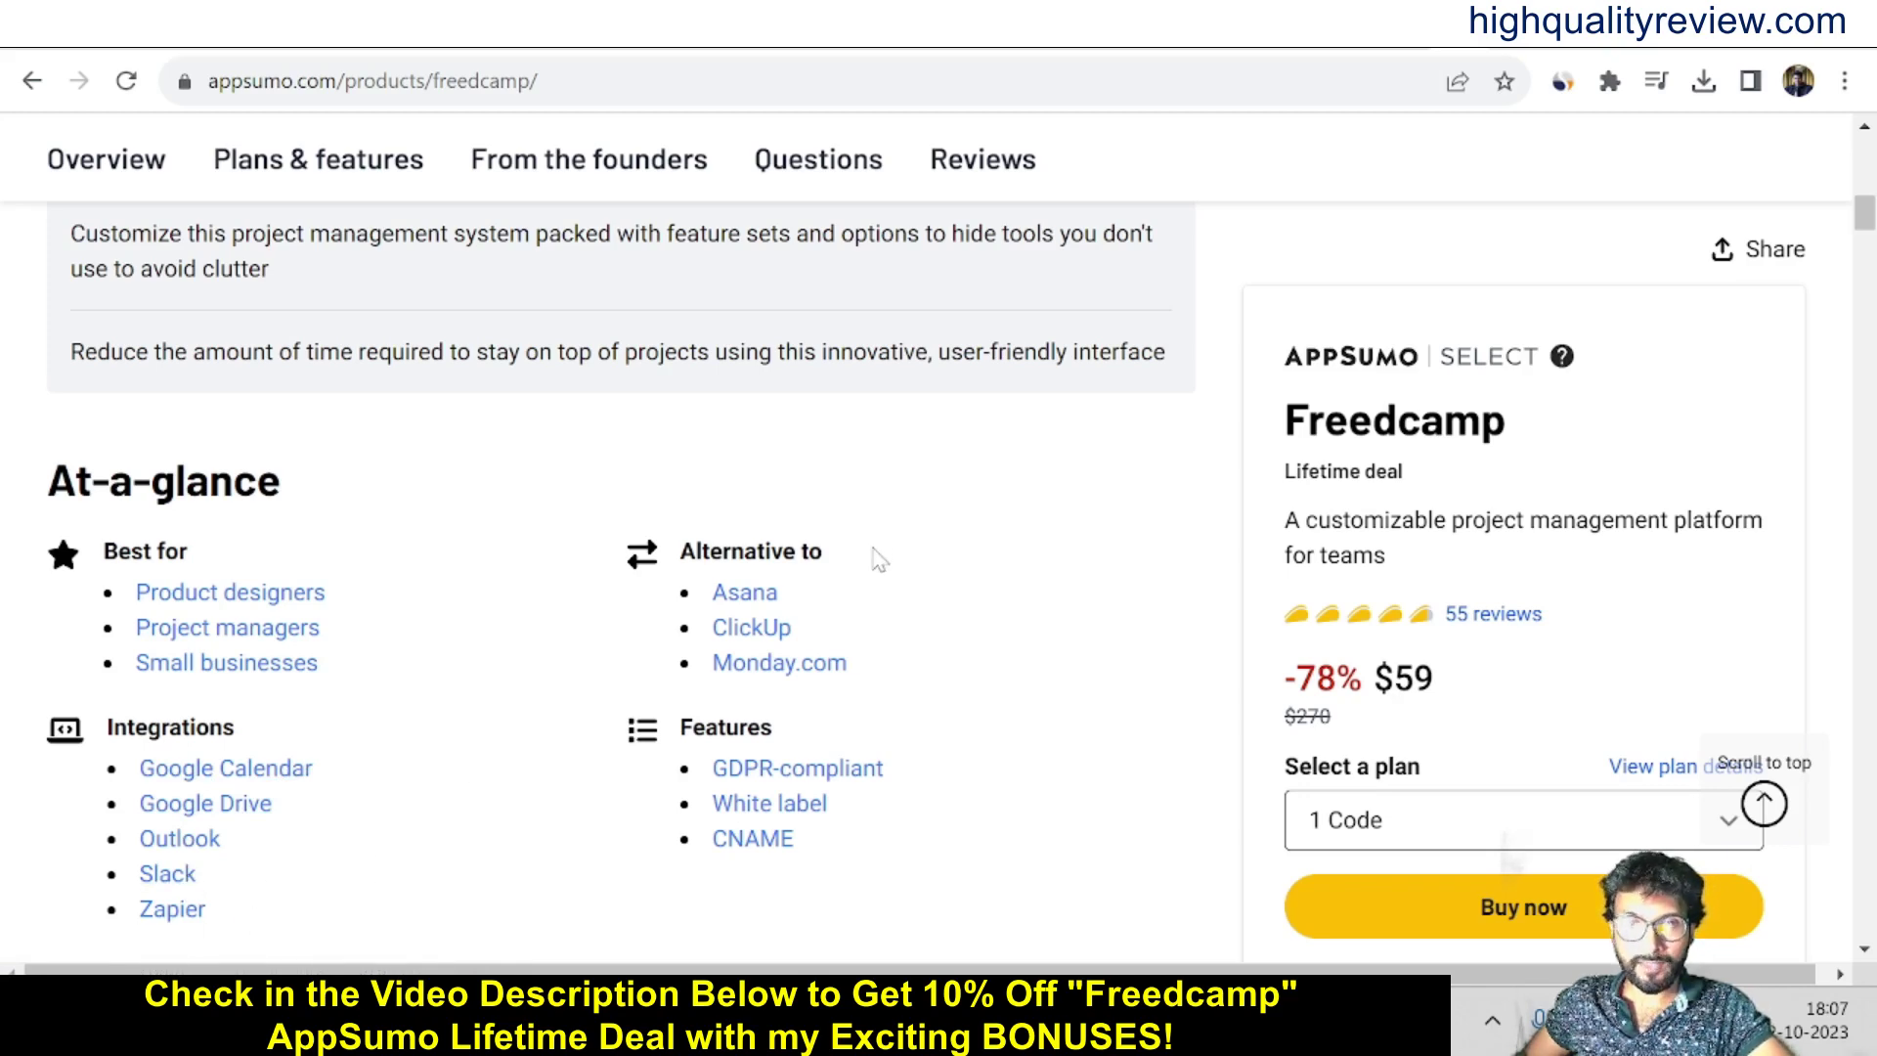
scroll(1068, 663, down, 12)
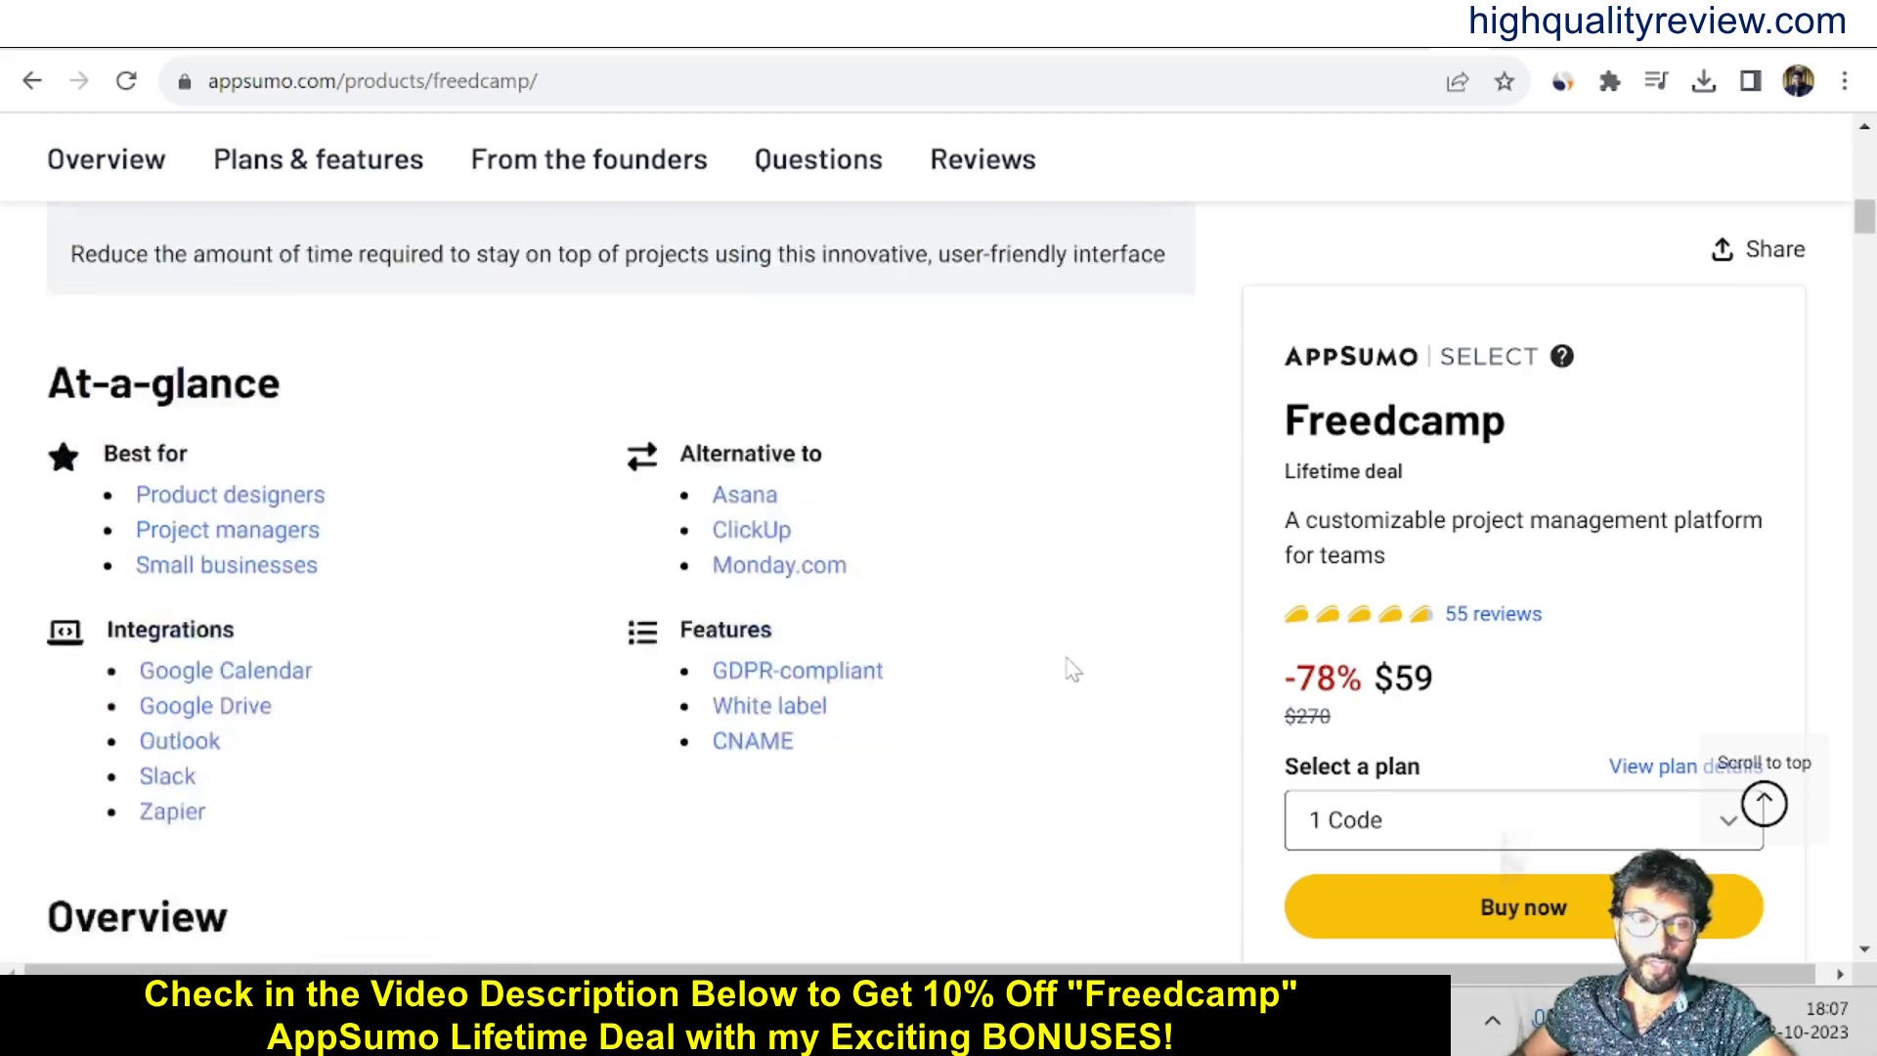
scroll(1072, 670, down, 15)
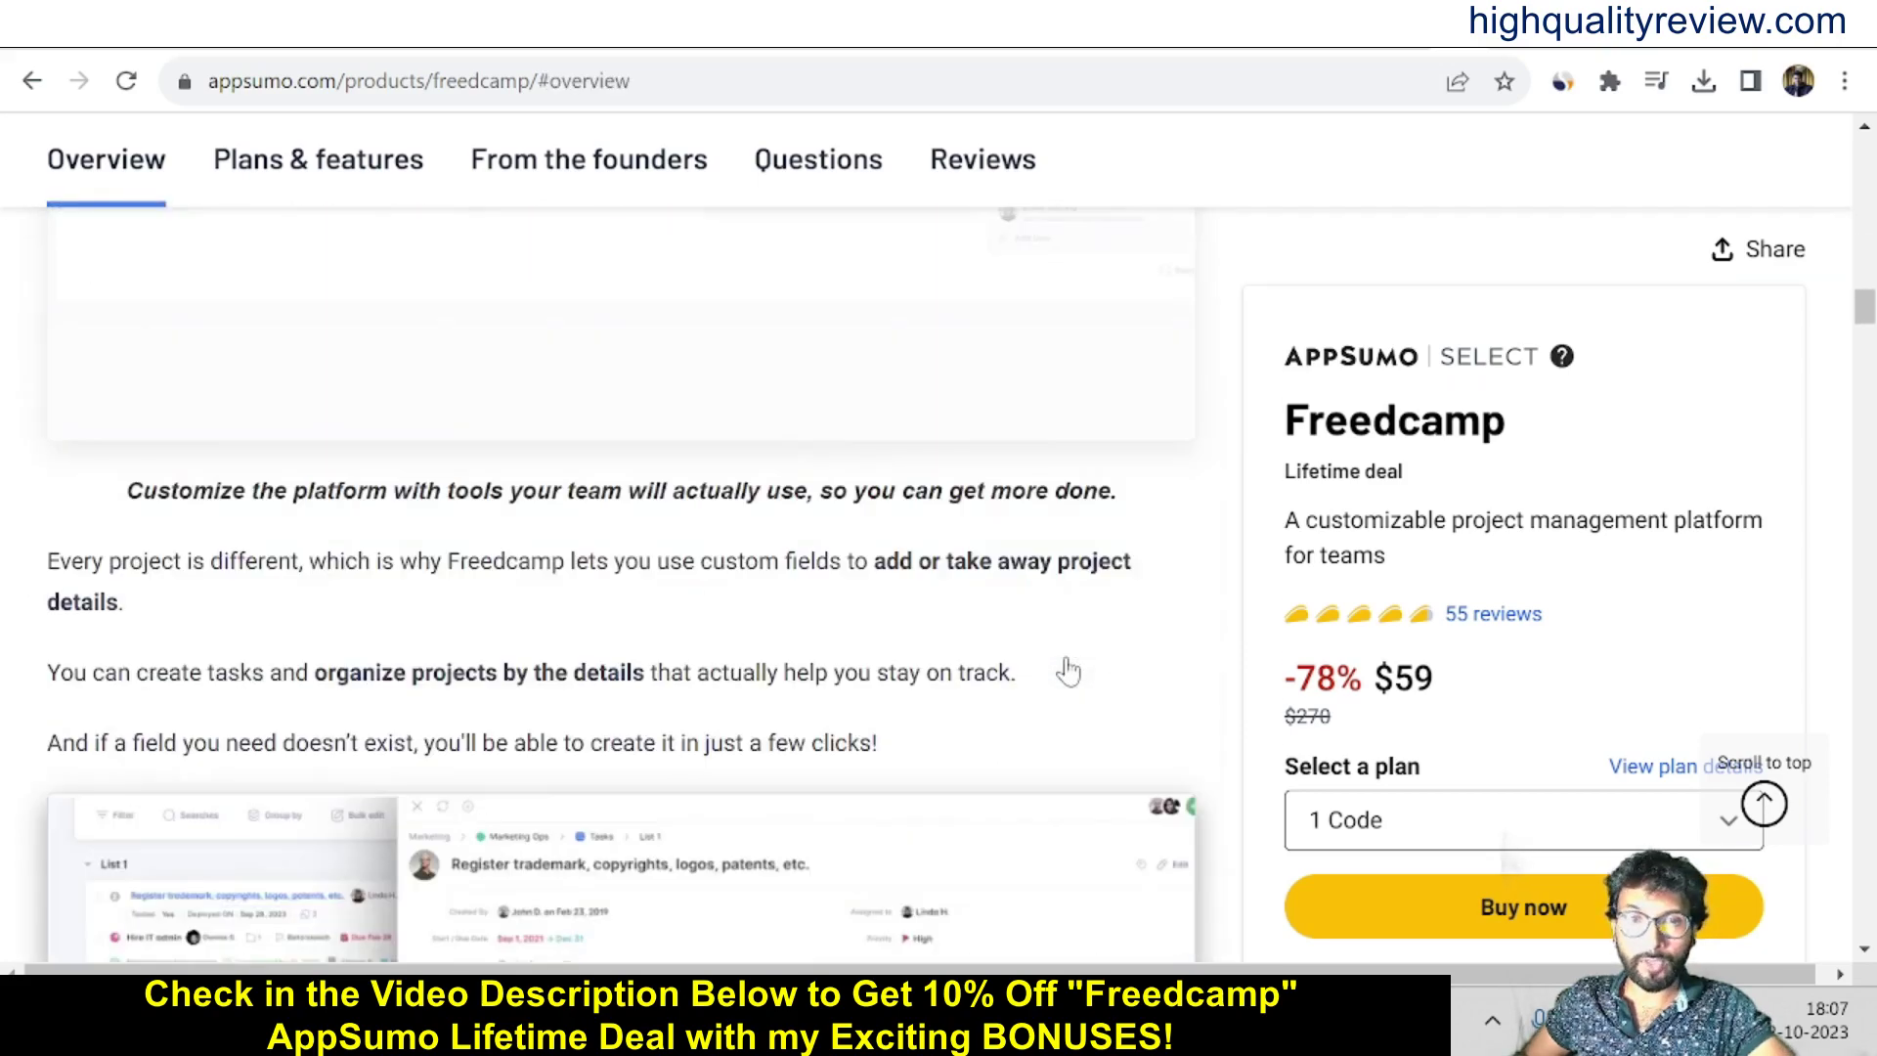
scroll(1069, 671, down, 15)
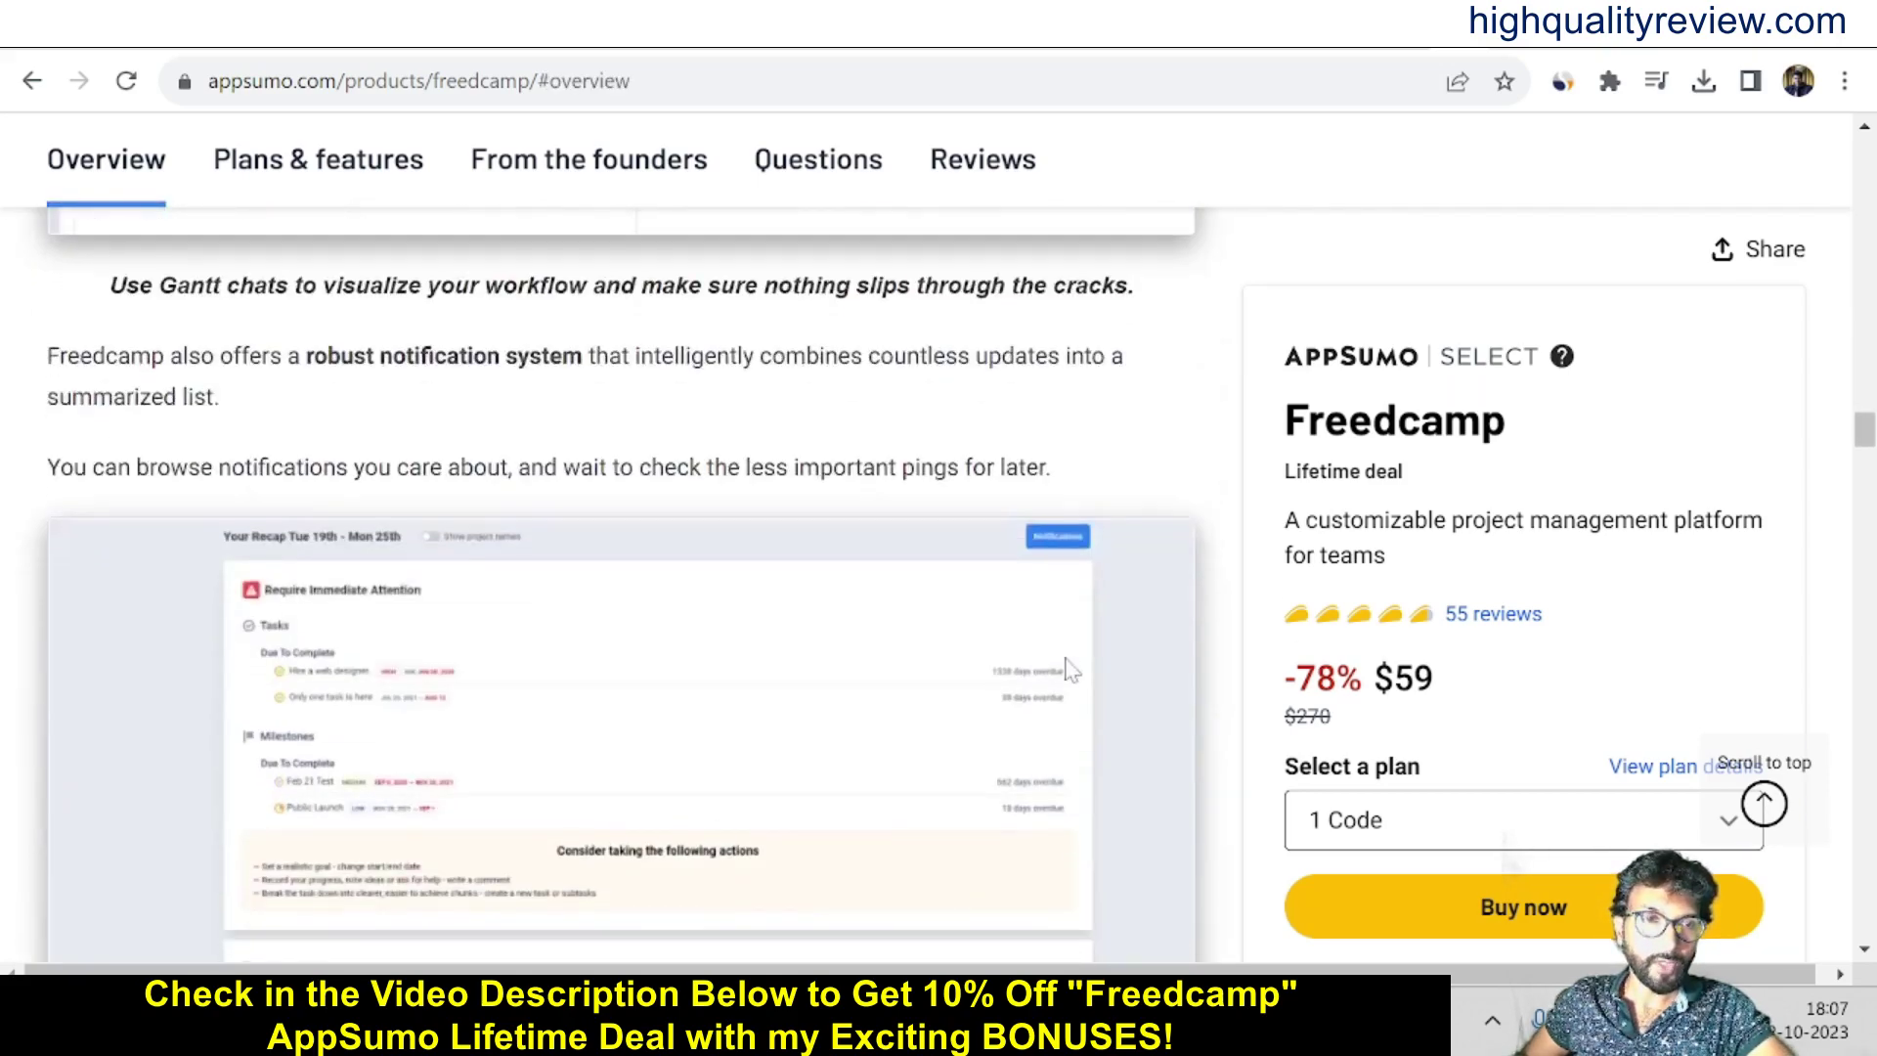
scroll(64, 745, up, 3)
scroll(64, 745, down, 6)
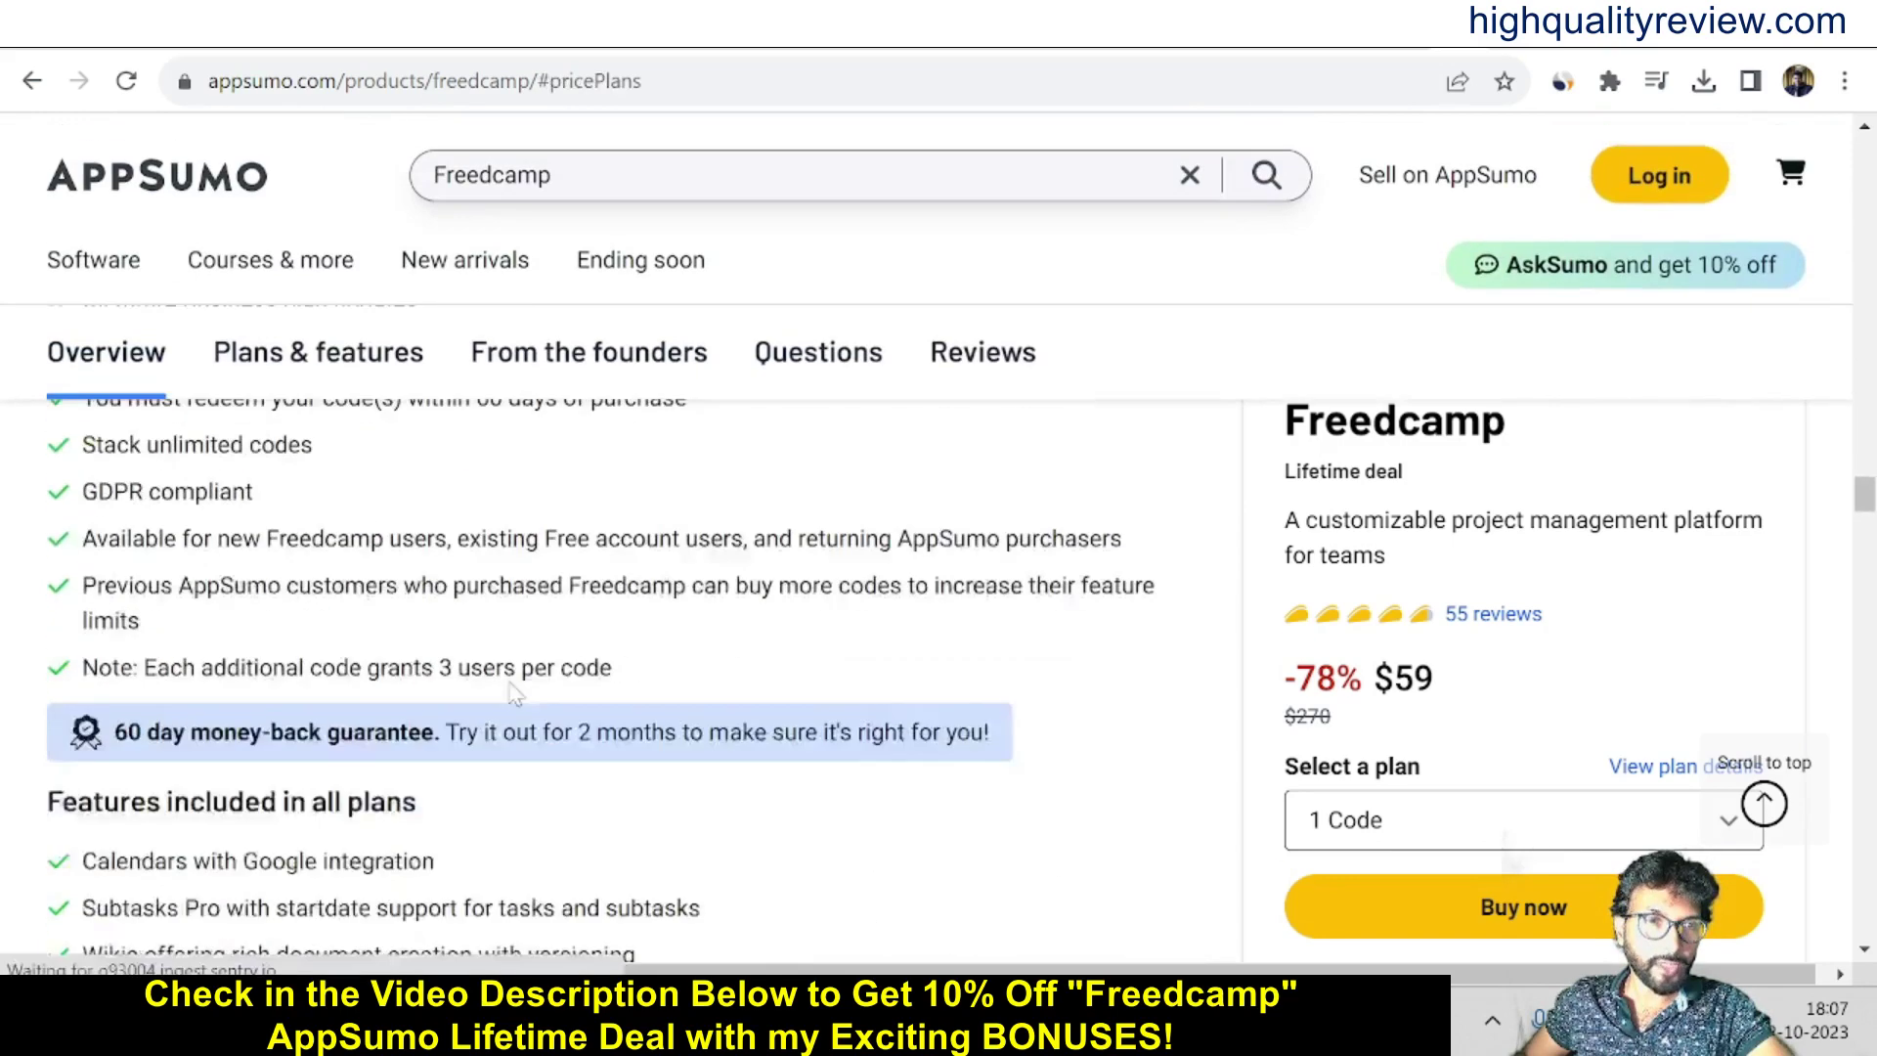
scroll(467, 748, down, 3)
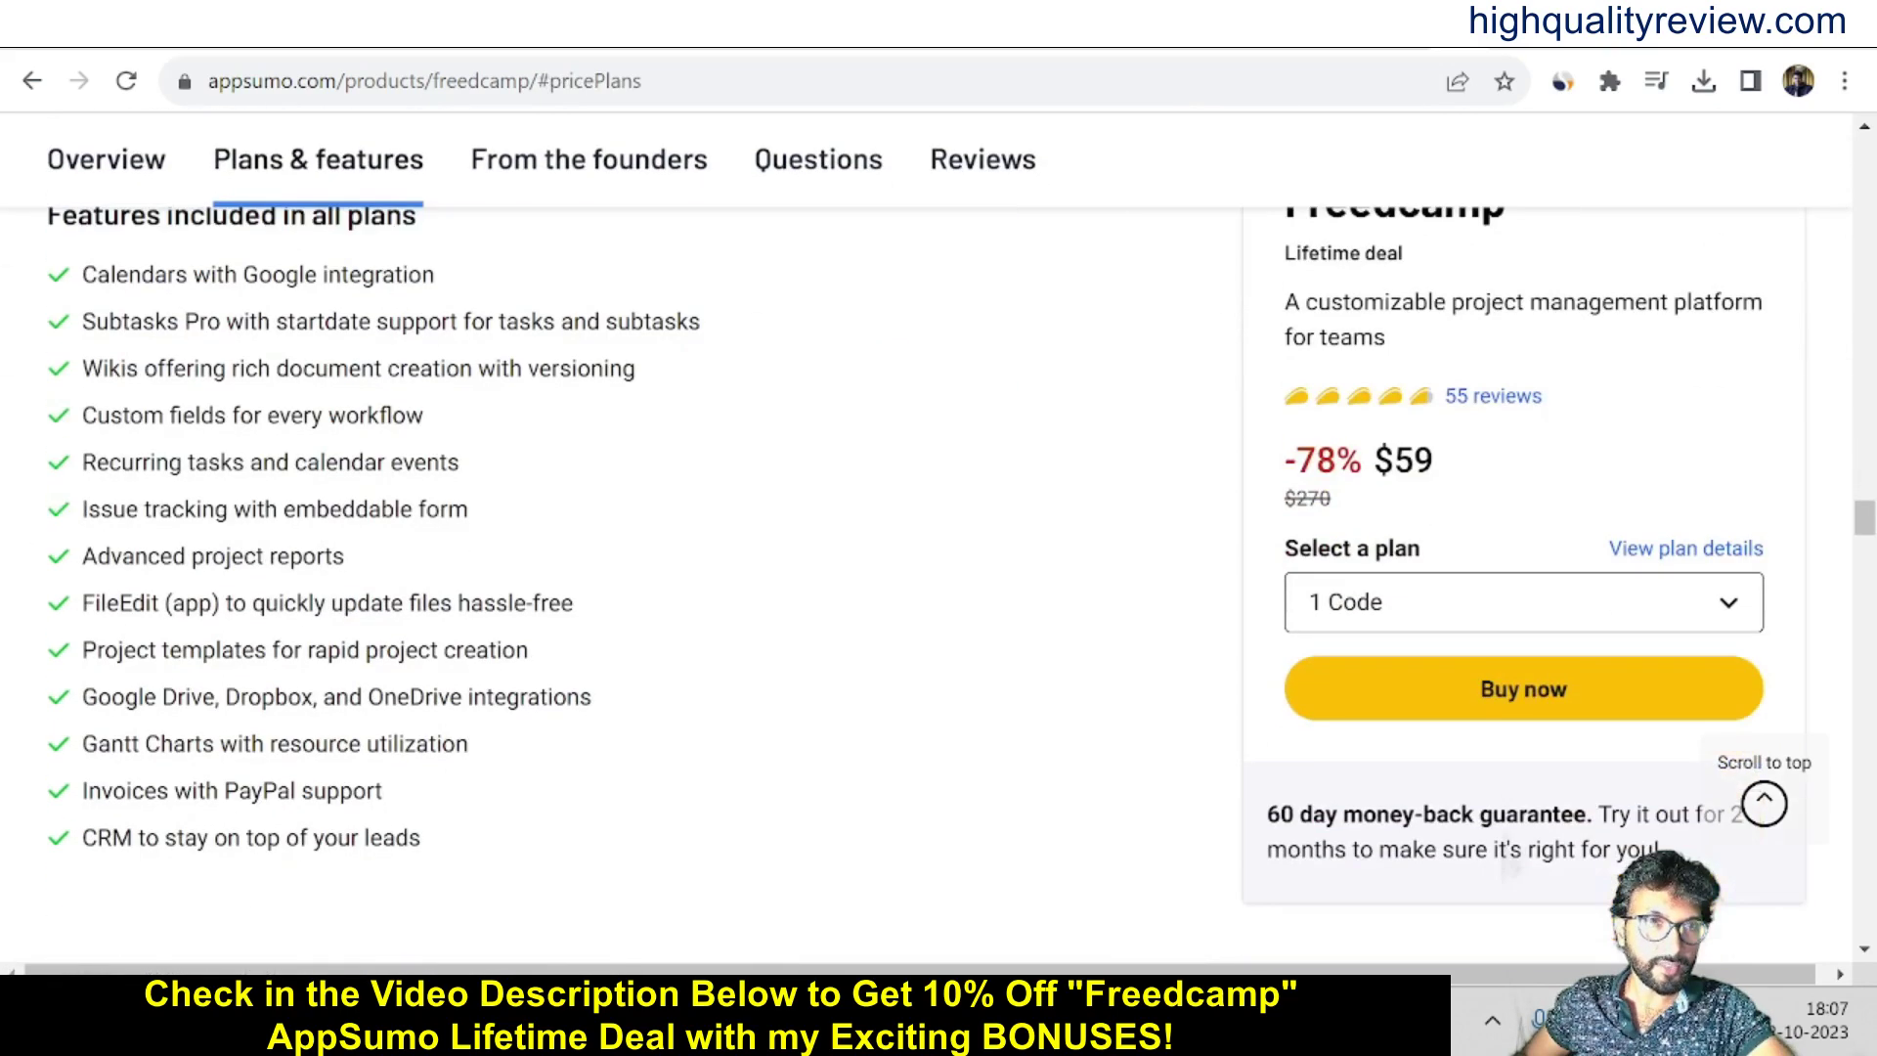
scroll(474, 738, up, 5)
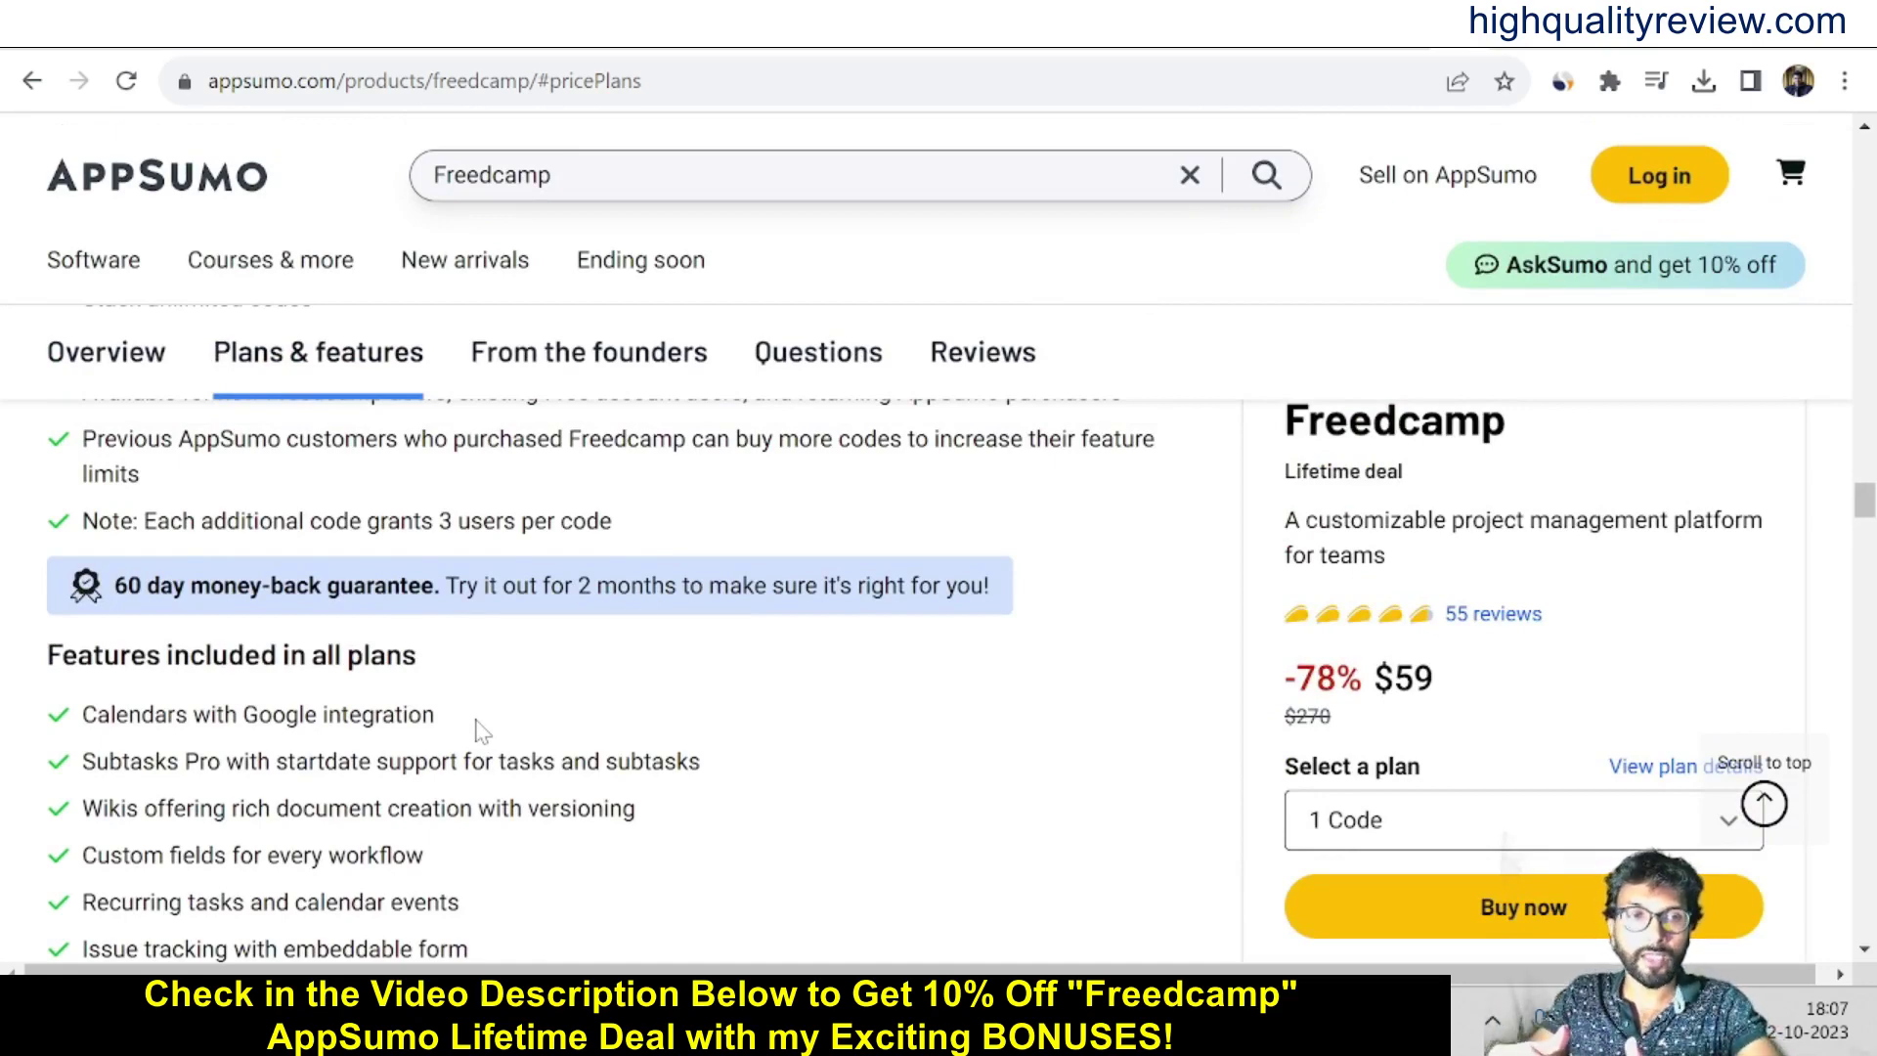
scroll(606, 690, down, 10)
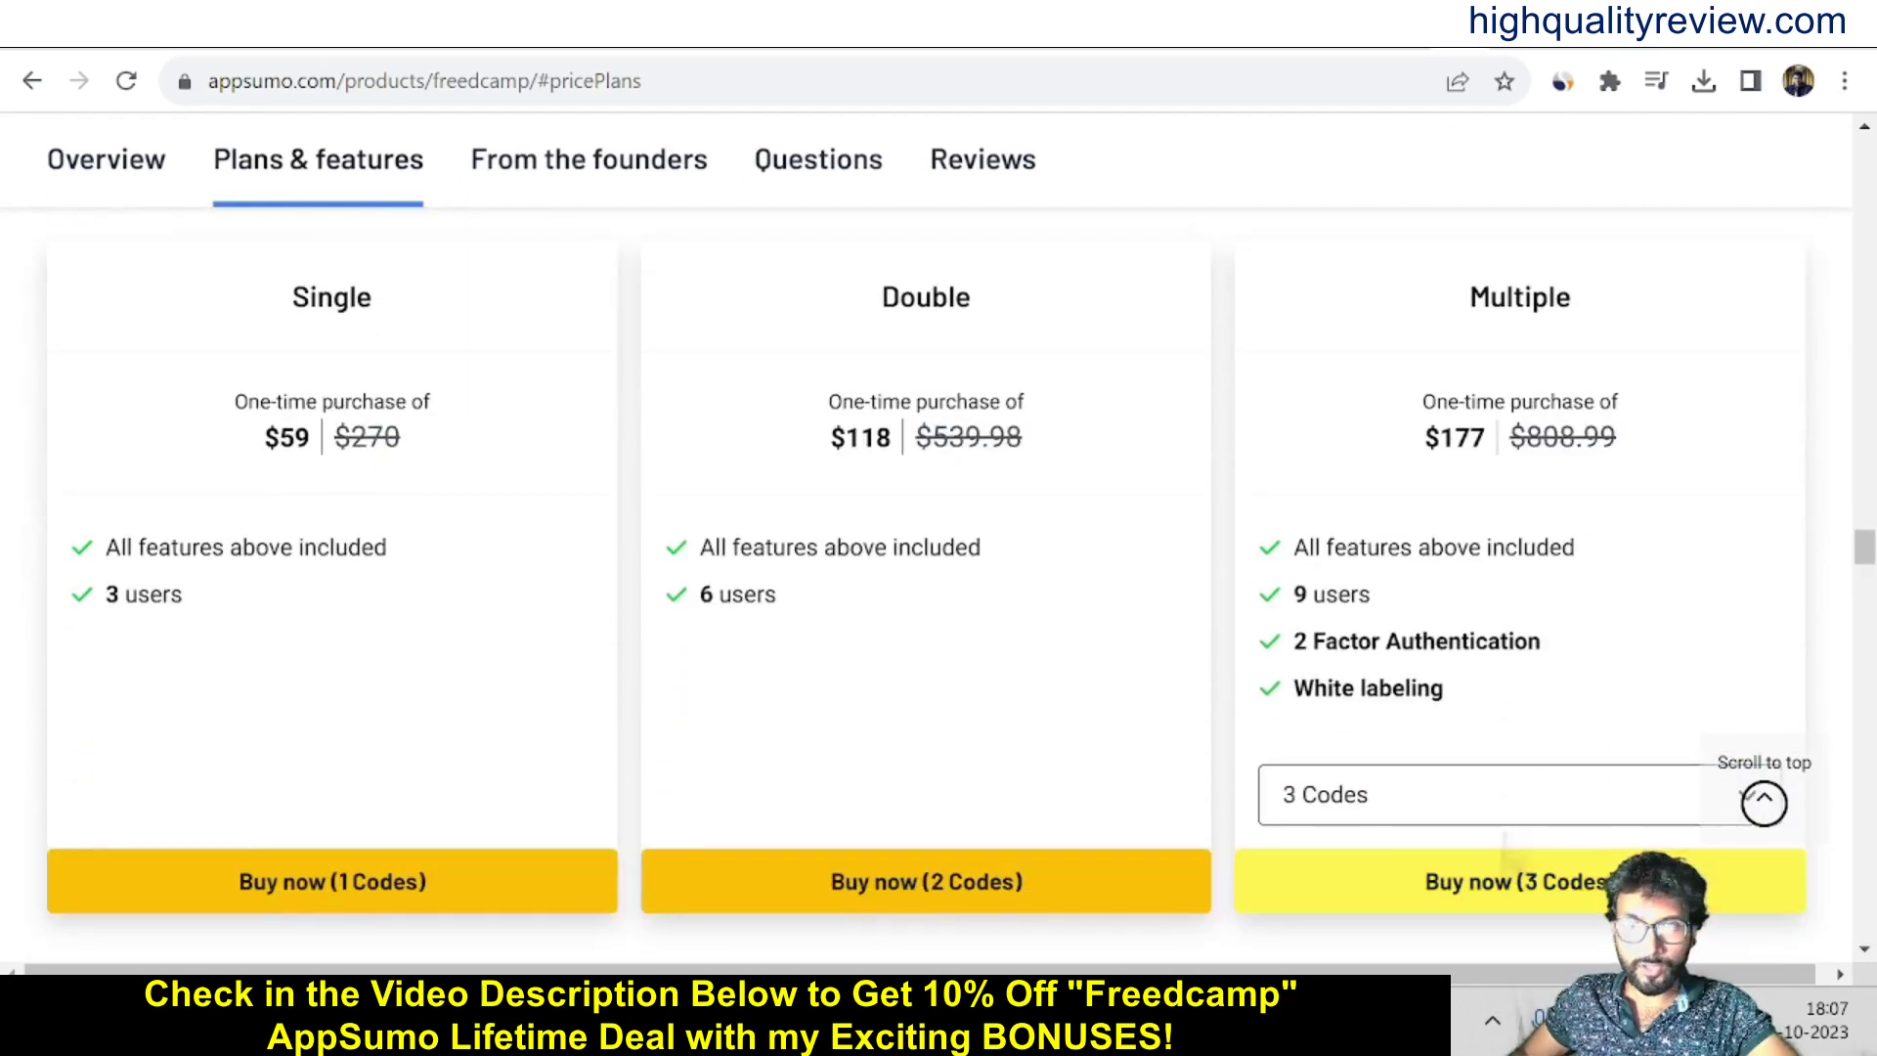
Step: Check the 3 Codes quantity options on the Multiple plan, then move to the Freedcamp dashboard
click(1487, 816)
scroll(1505, 841, down, 7)
scroll(1122, 625, up, 9)
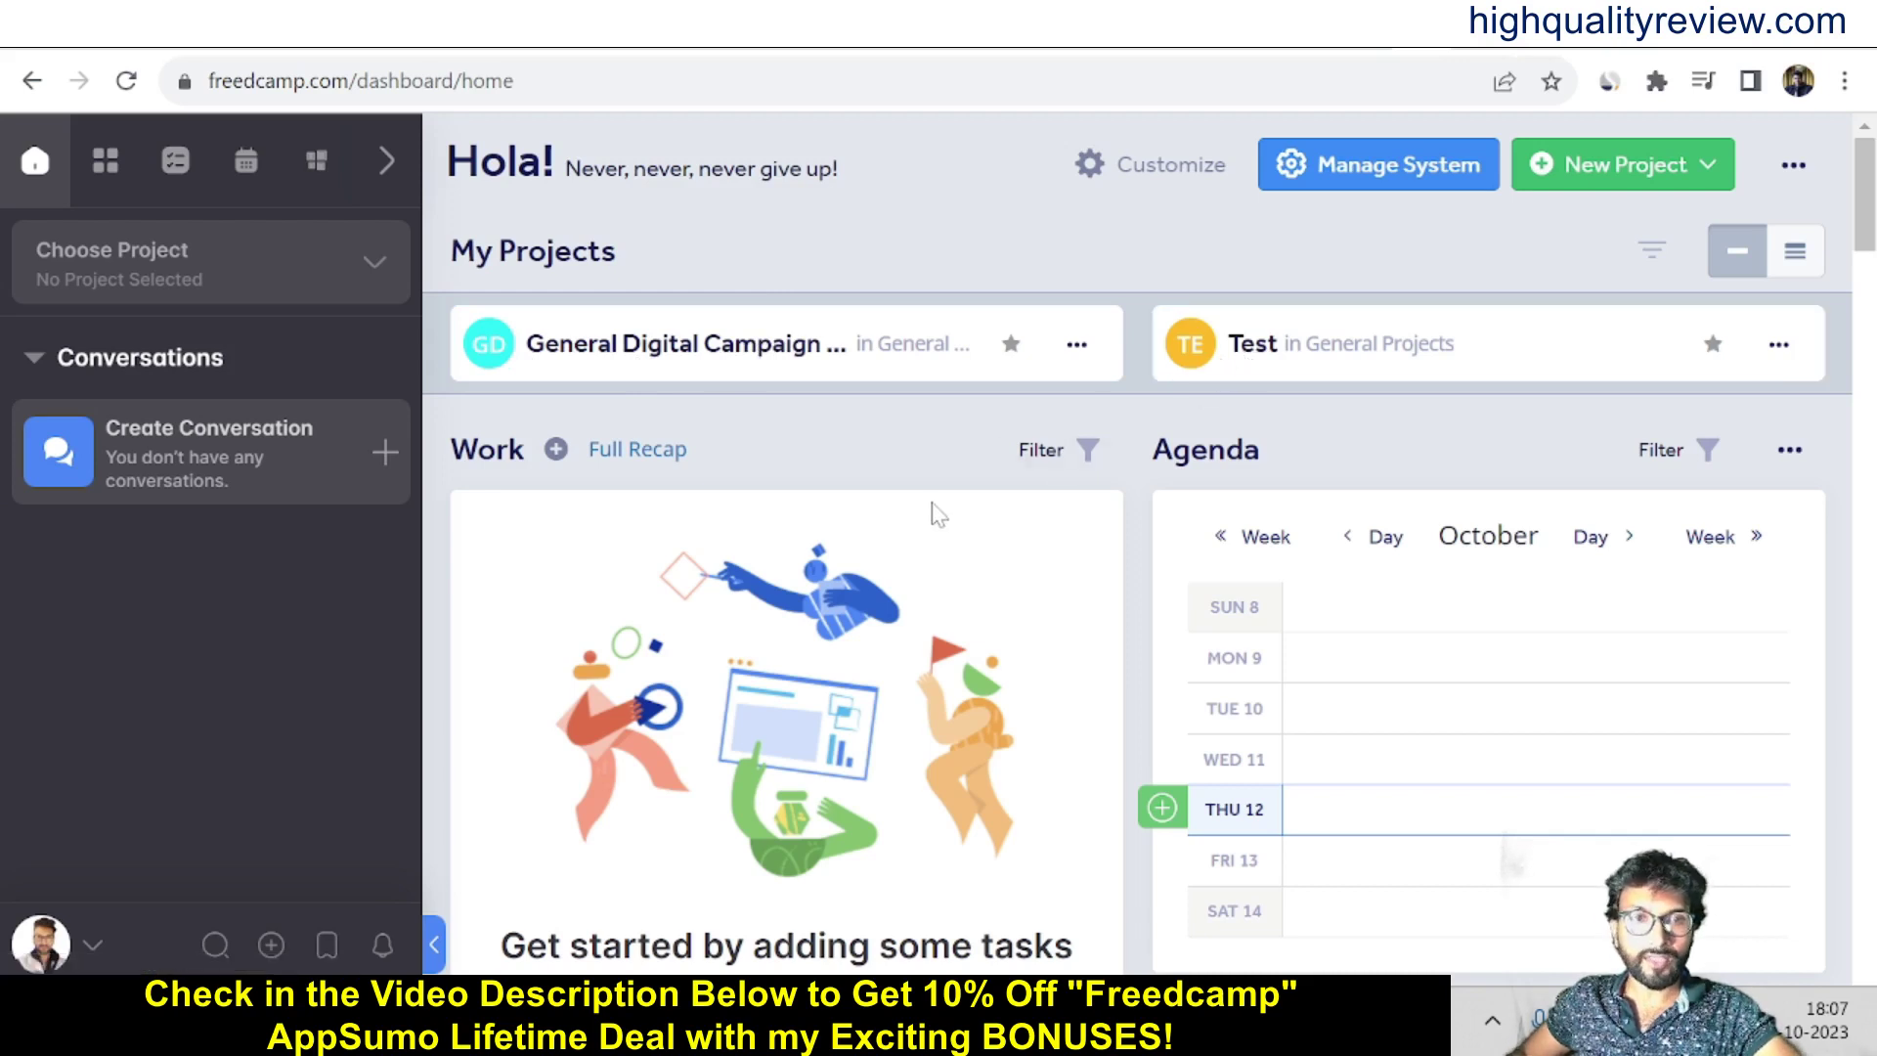
Step: Scroll through the dashboard and open the Customize Home Page panel
scroll(943, 626, down, 2)
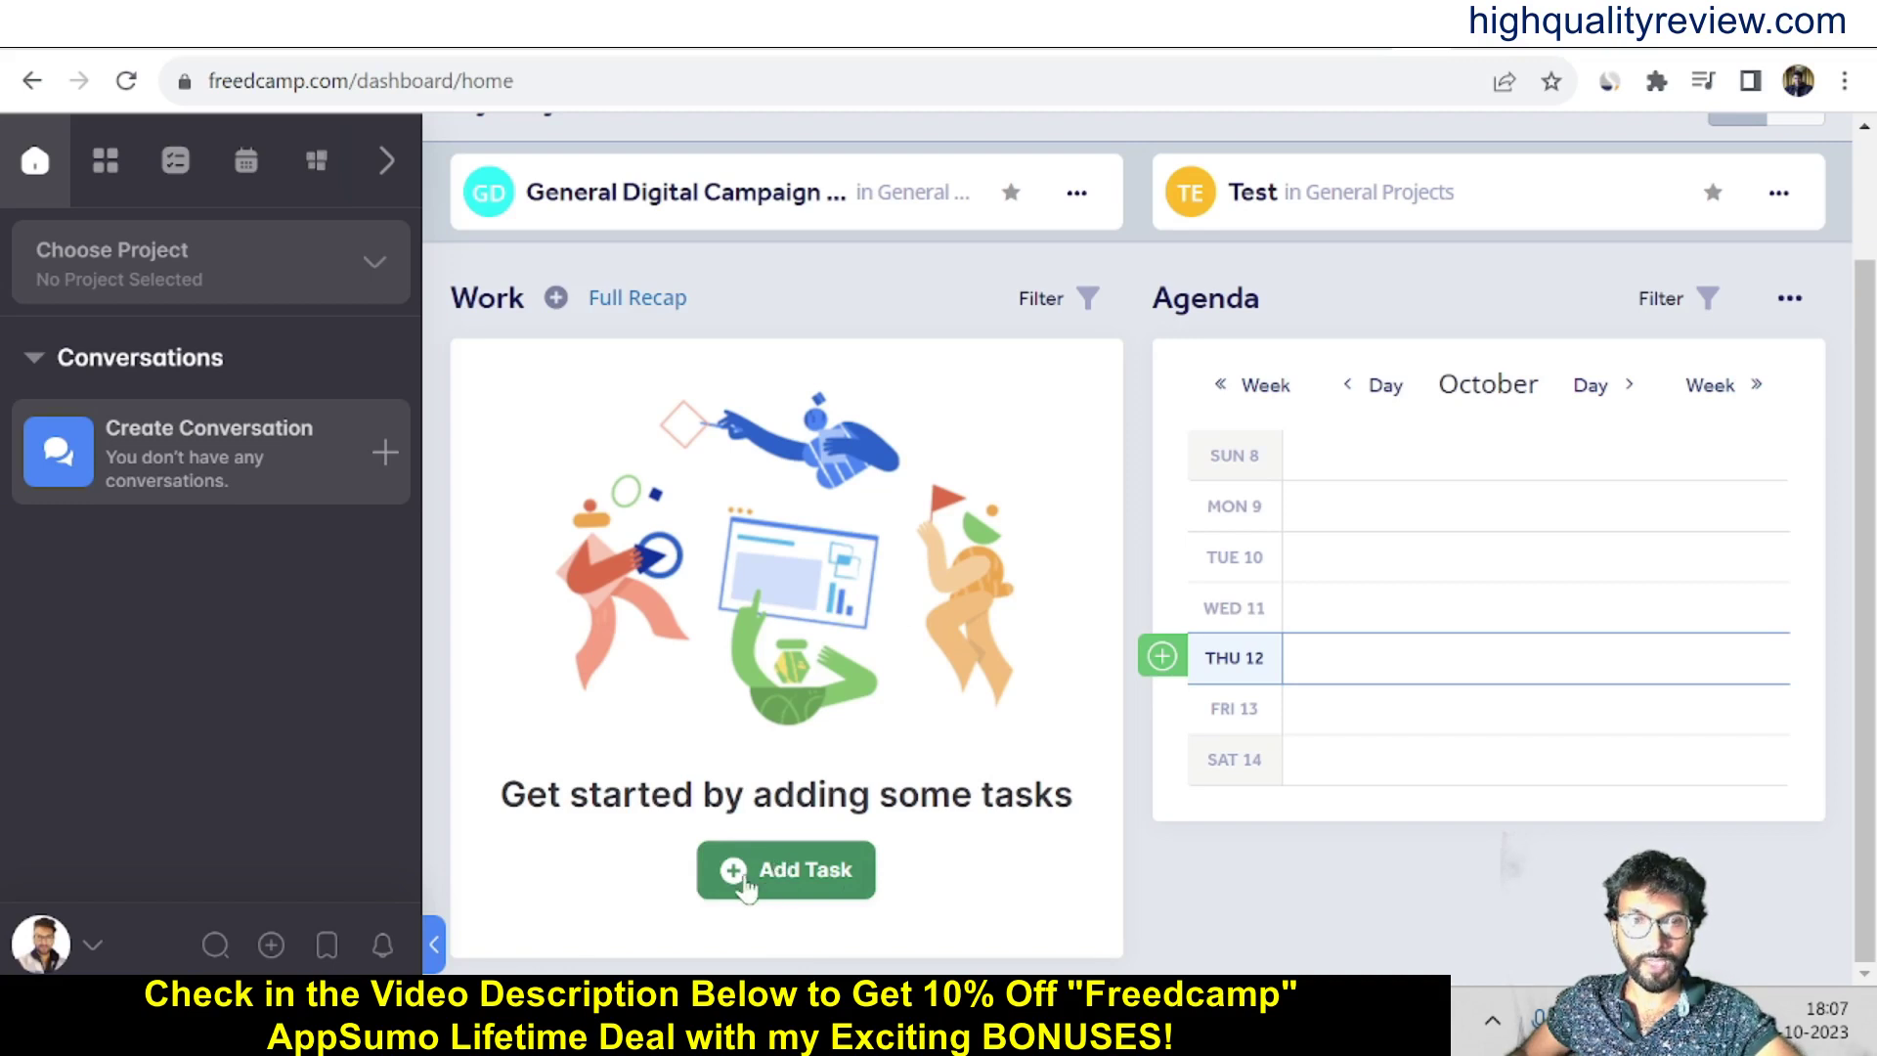
scroll(1002, 794, up, 2)
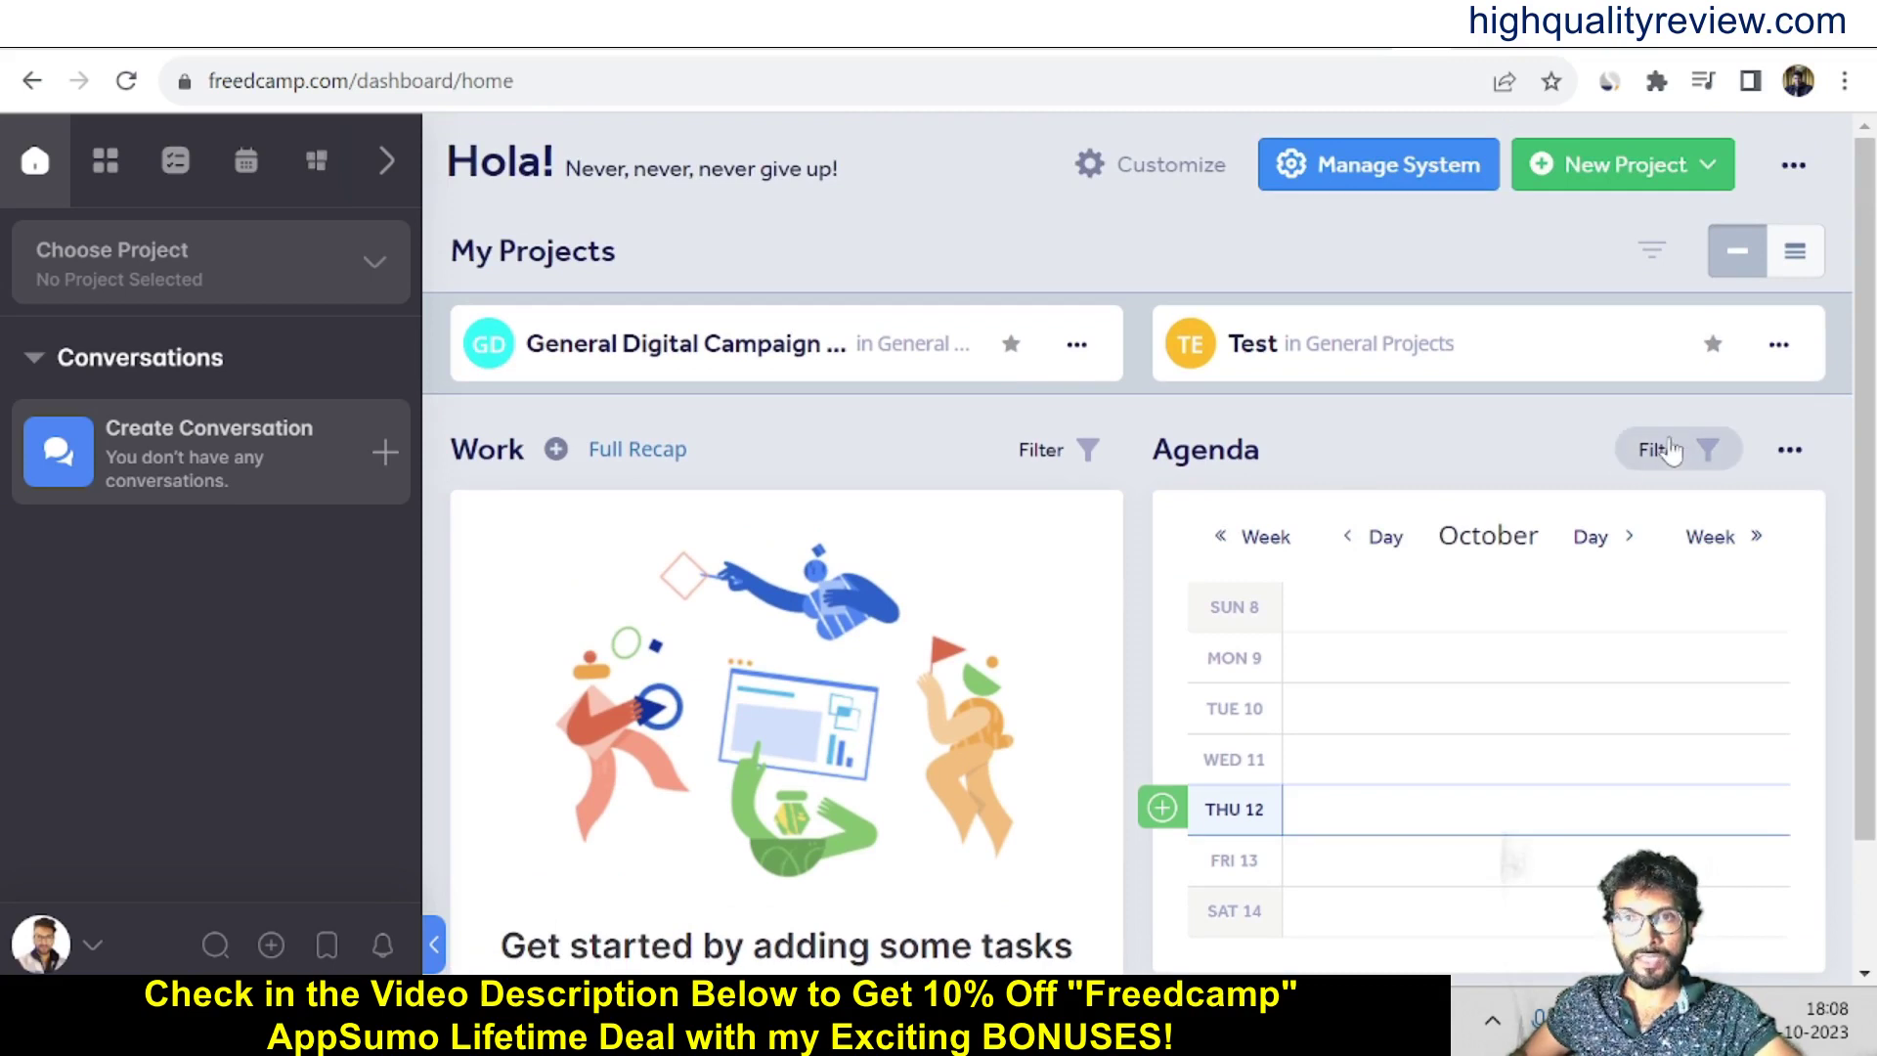
scroll(1383, 788, down, 2)
scroll(1386, 787, up, 2)
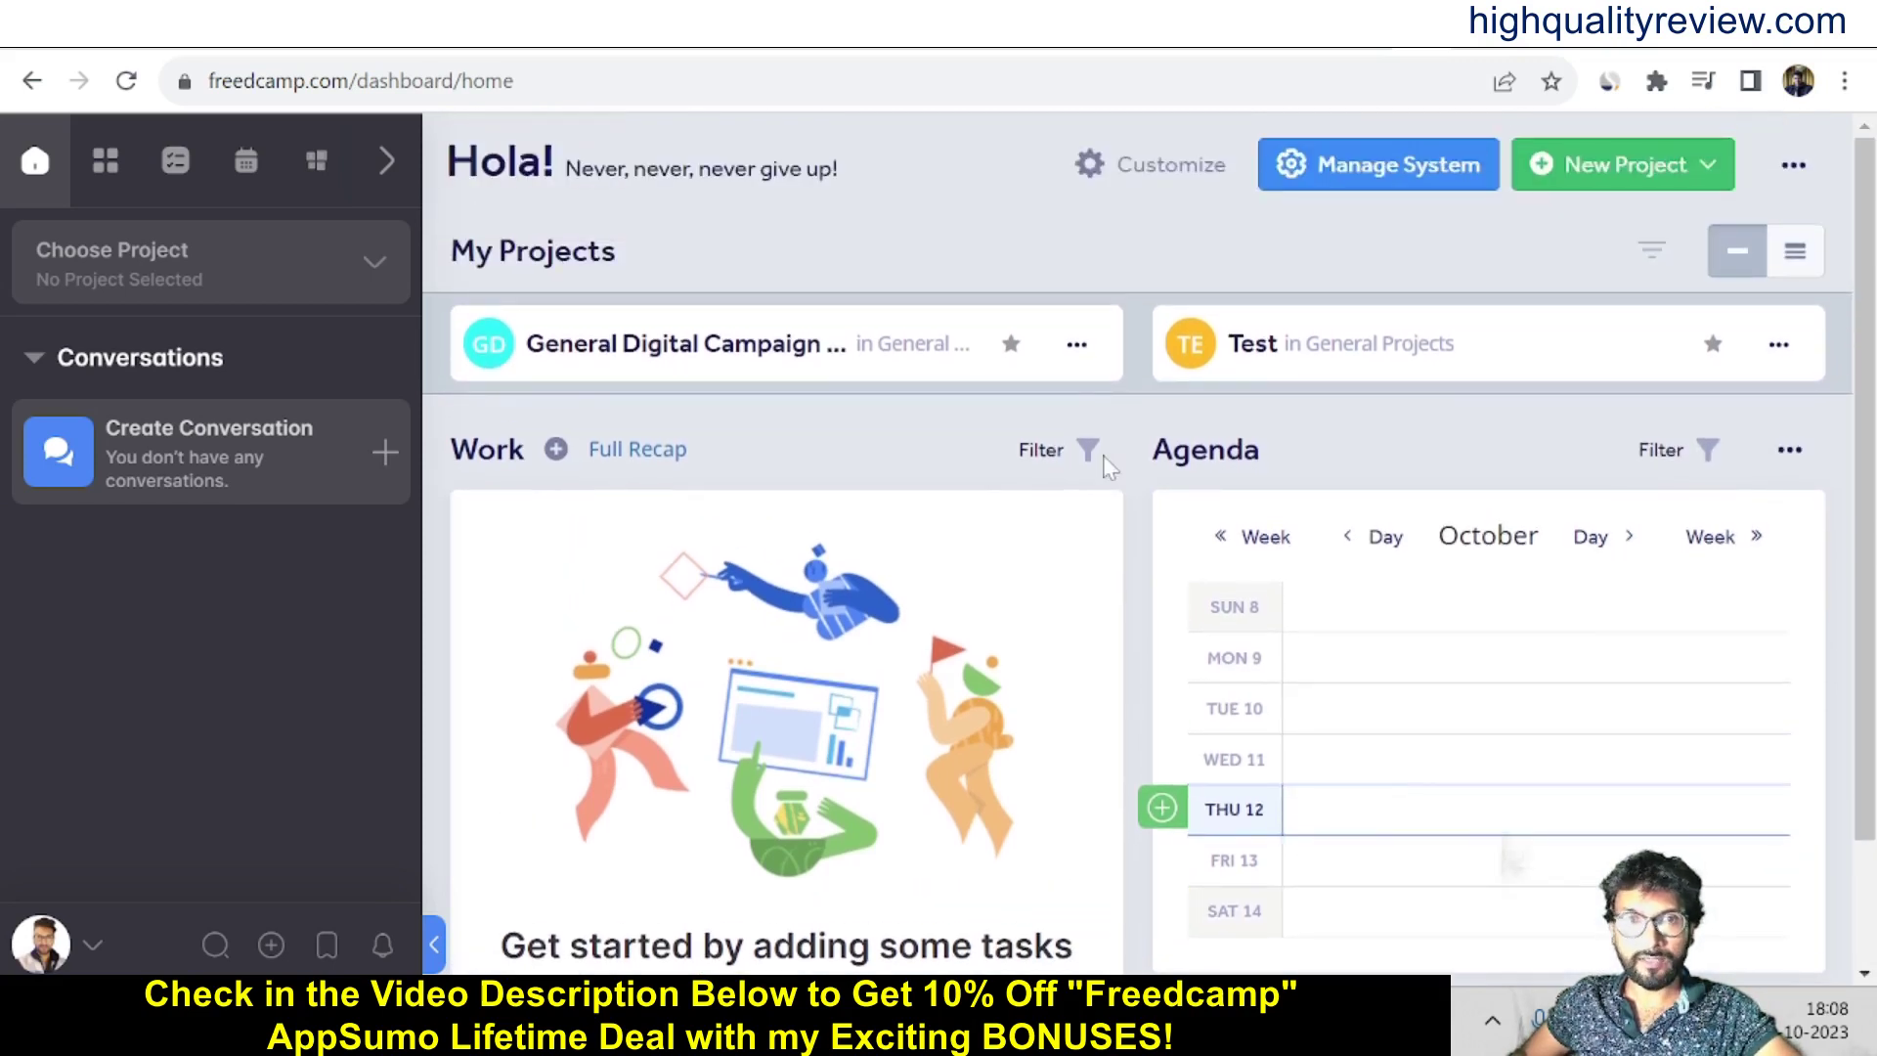
click(1147, 174)
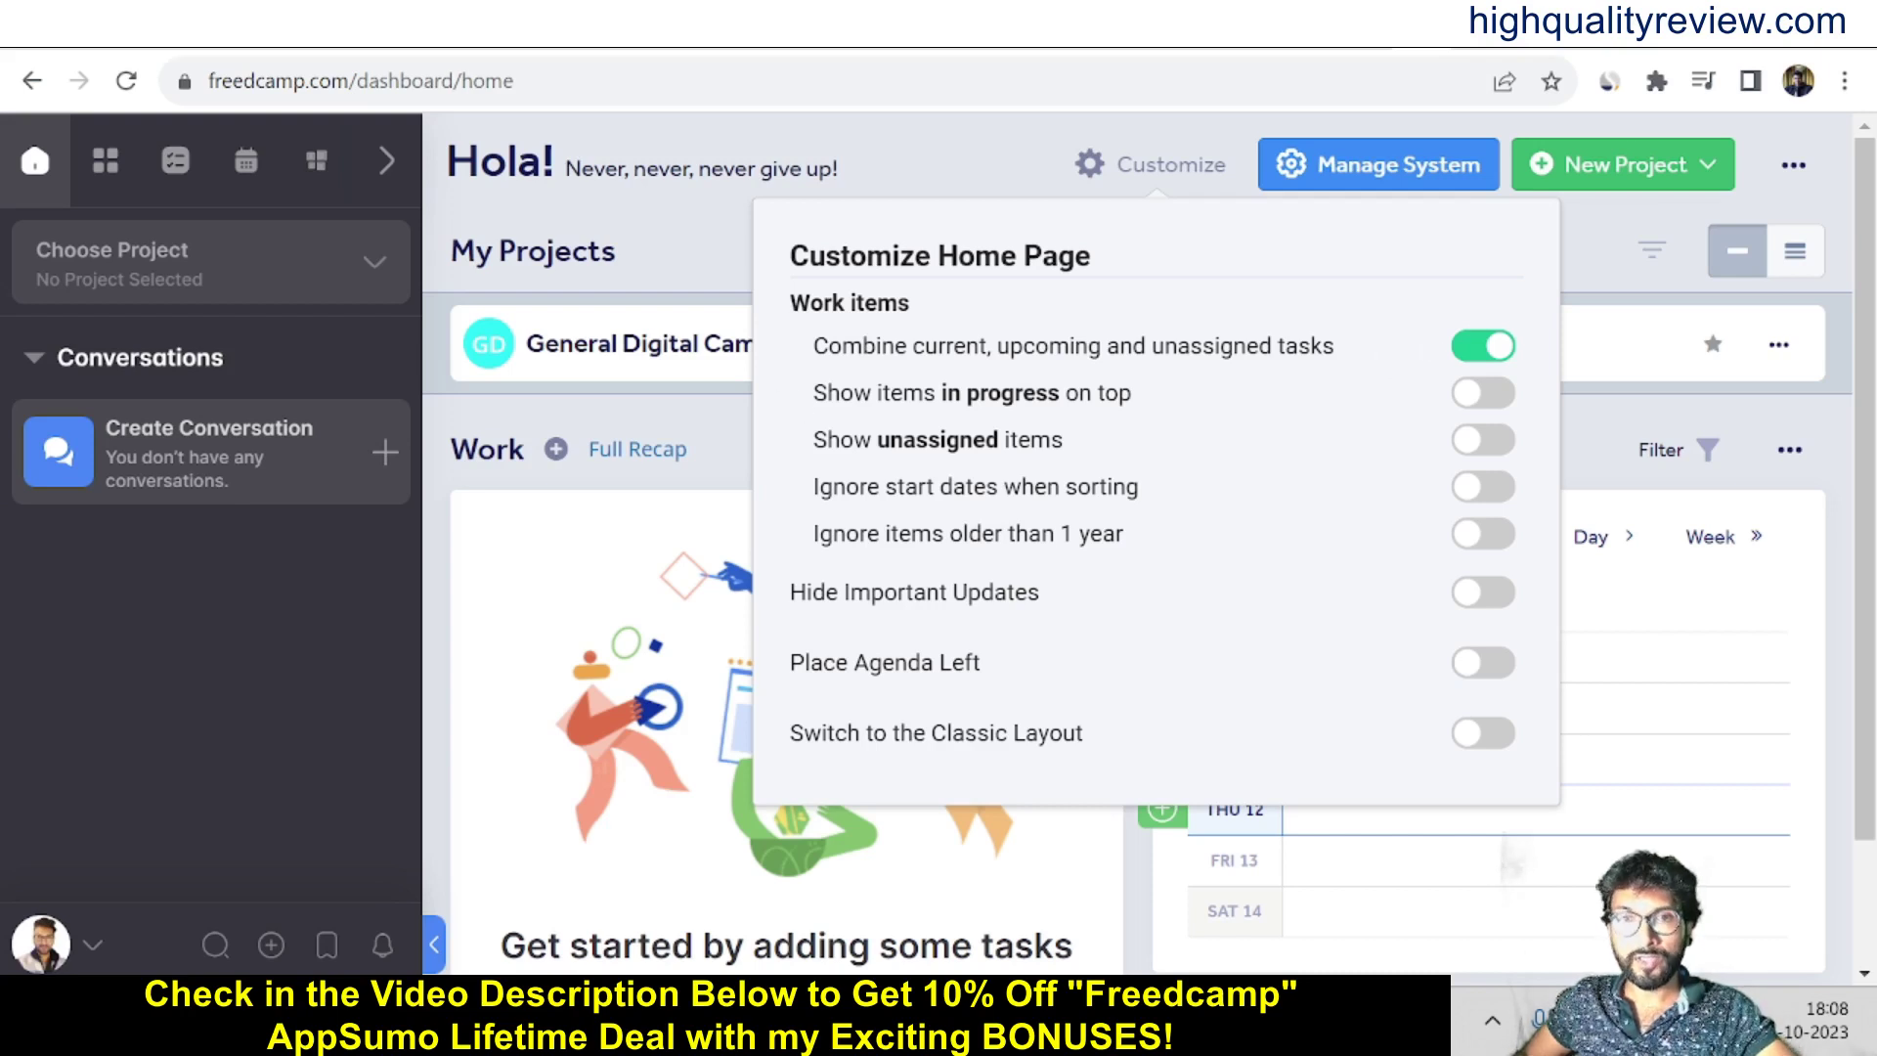
Step: Toggle 'Show items in progress on top' on and back off, then close the Customize panel
click(1484, 396)
click(1484, 394)
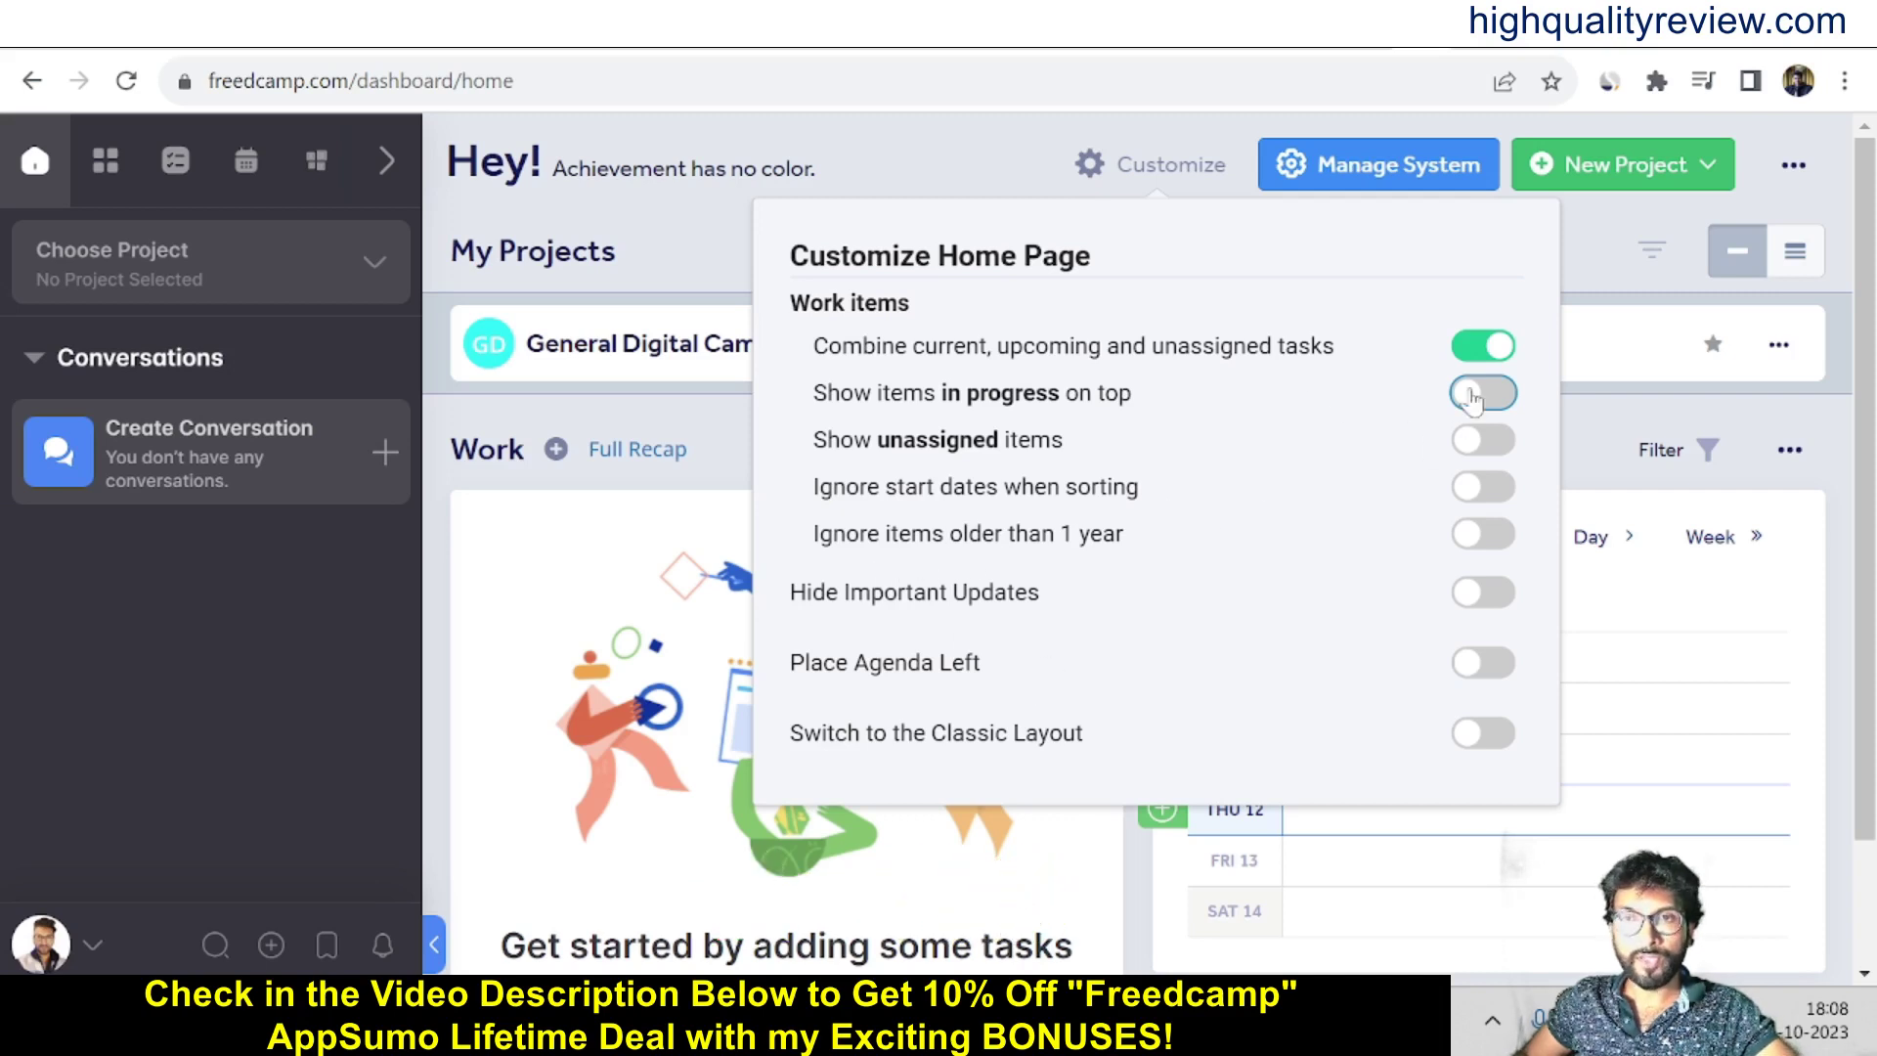
click(968, 162)
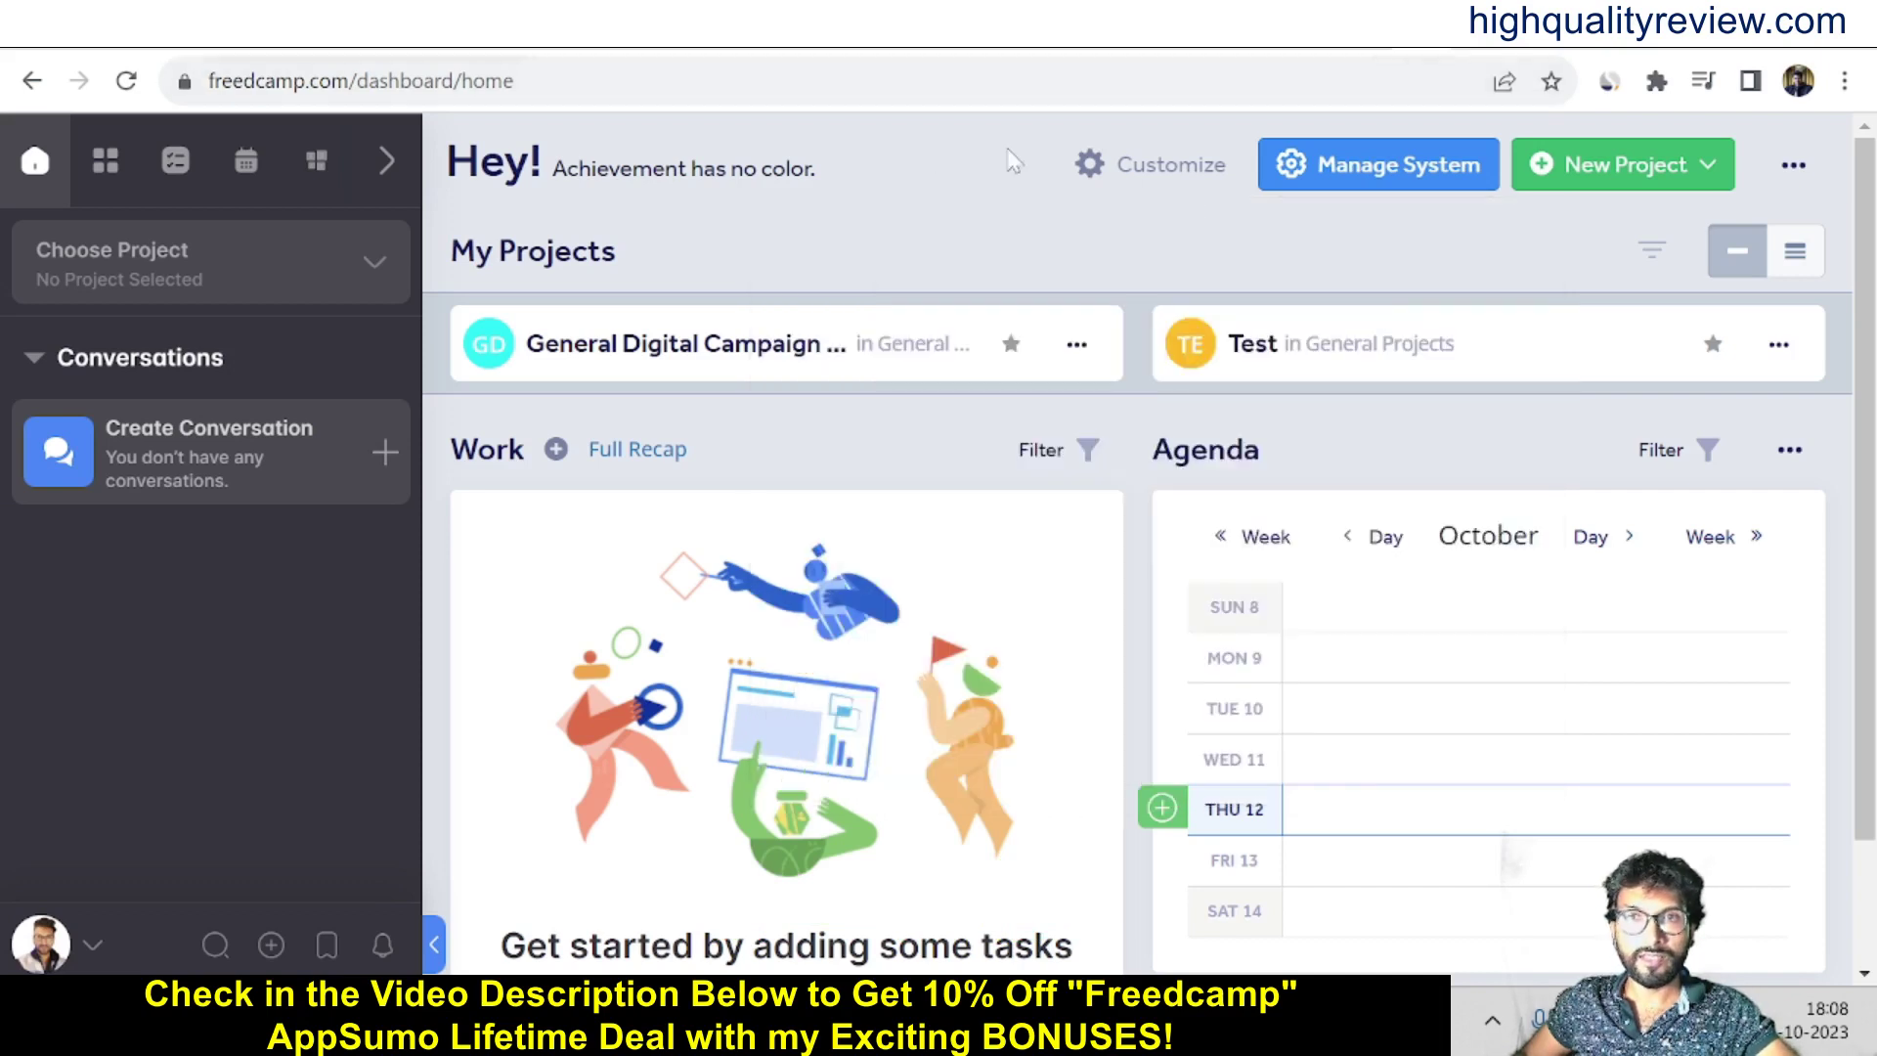
Step: Open the Templates section of Manage System and browse the 195 public templates by category
click(1381, 181)
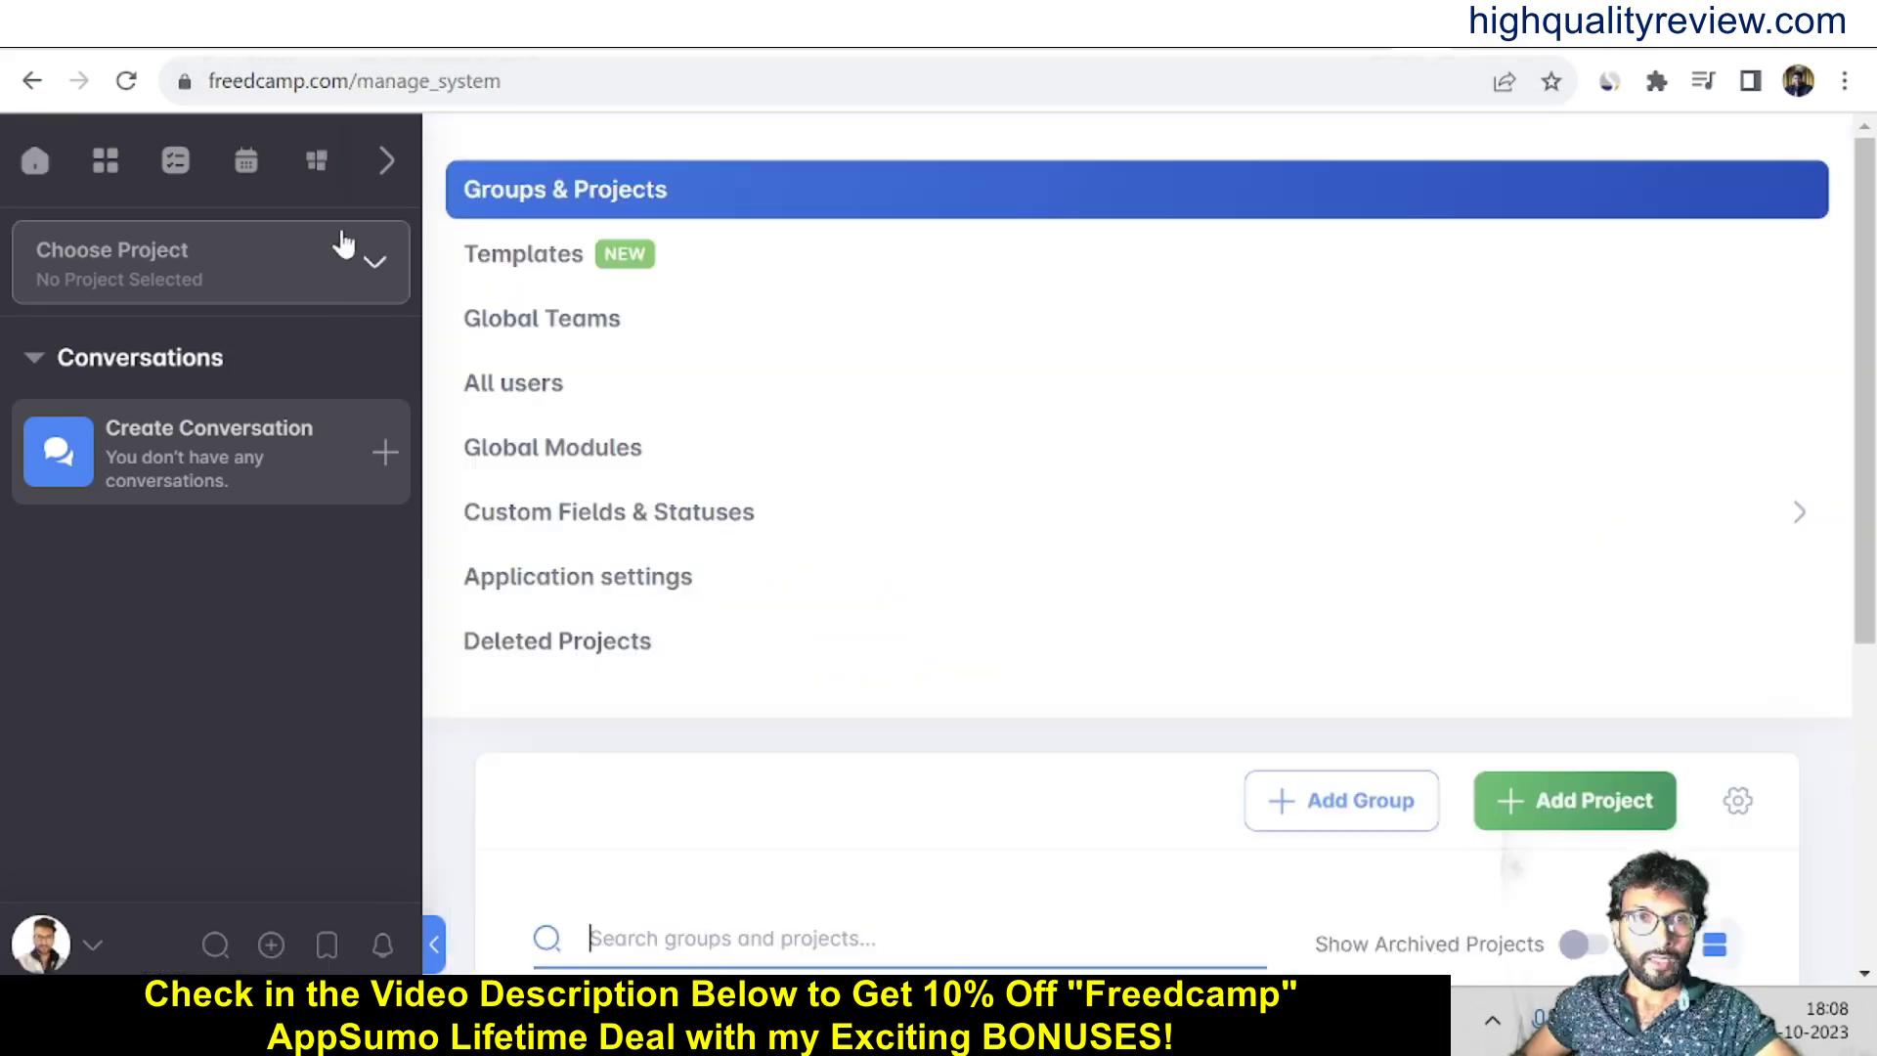
click(521, 258)
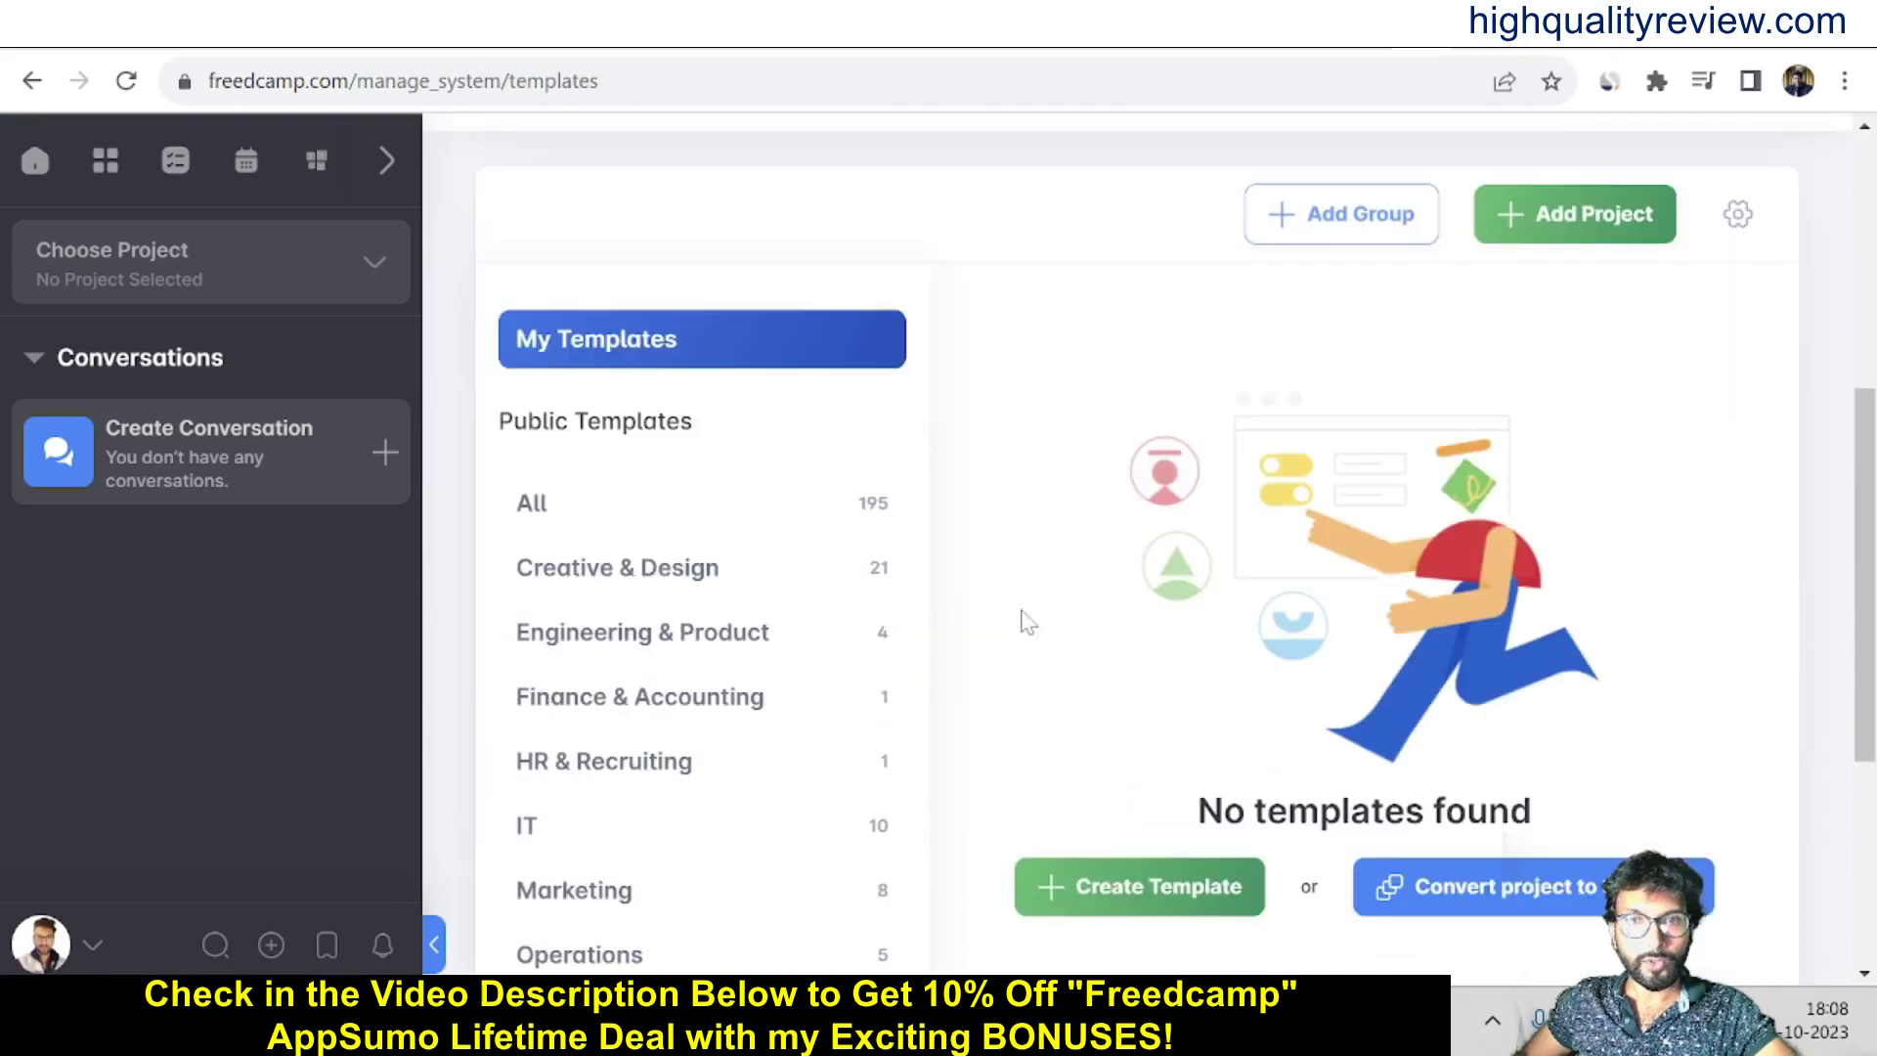
scroll(1018, 616, down, 5)
scroll(1365, 704, up, 1)
scroll(1346, 703, up, 1)
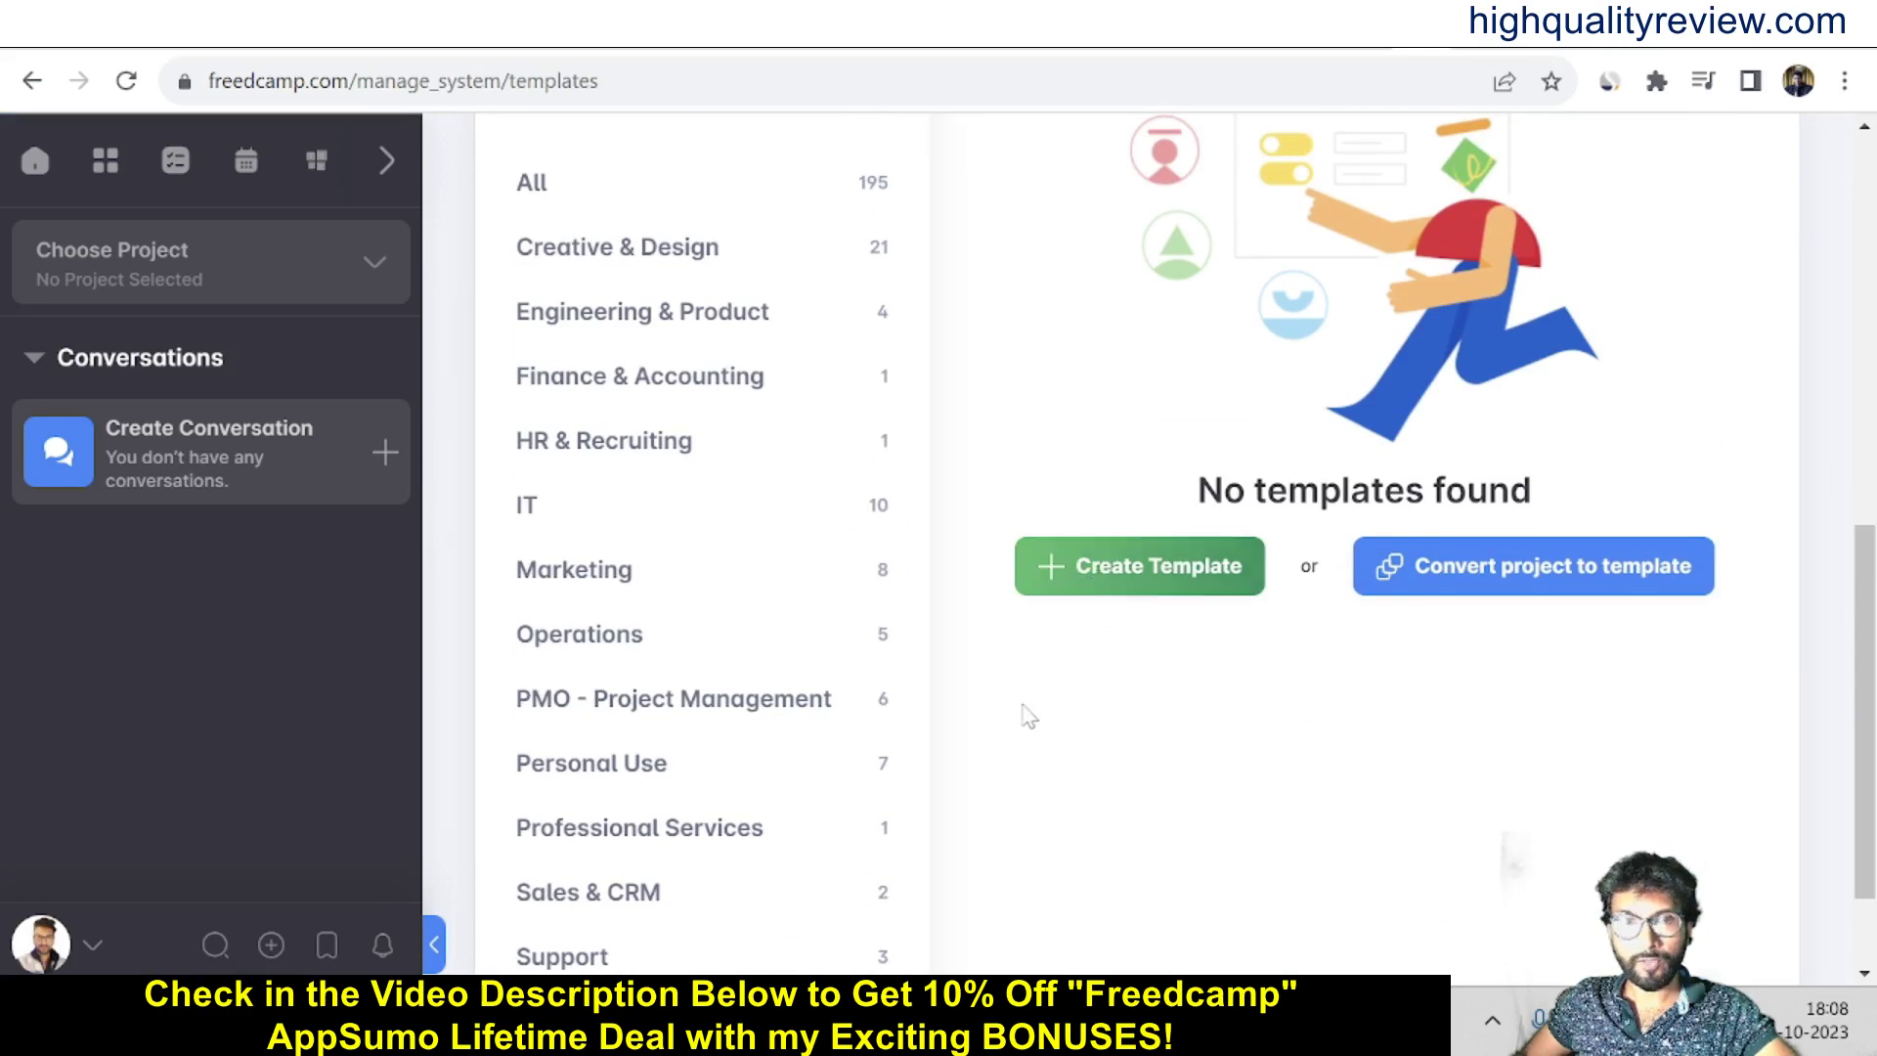
scroll(745, 574, up, 2)
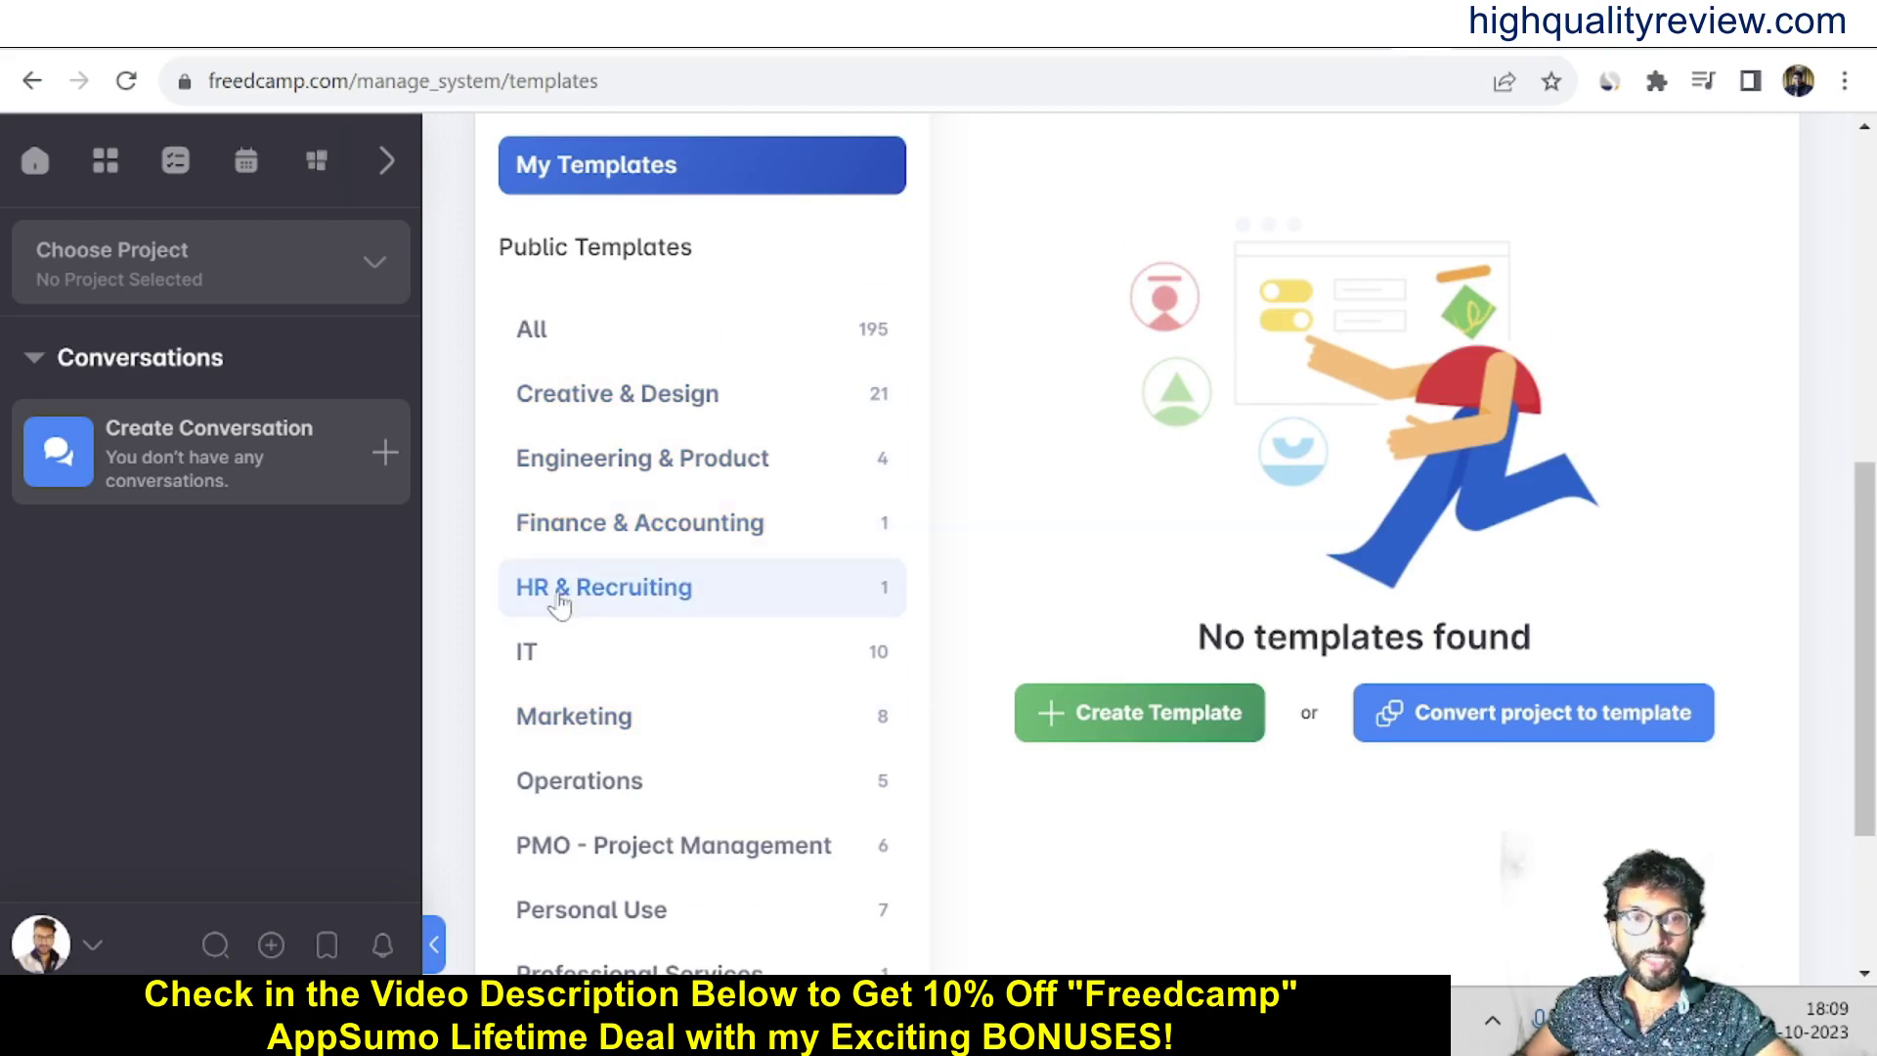
scroll(1063, 649, up, 7)
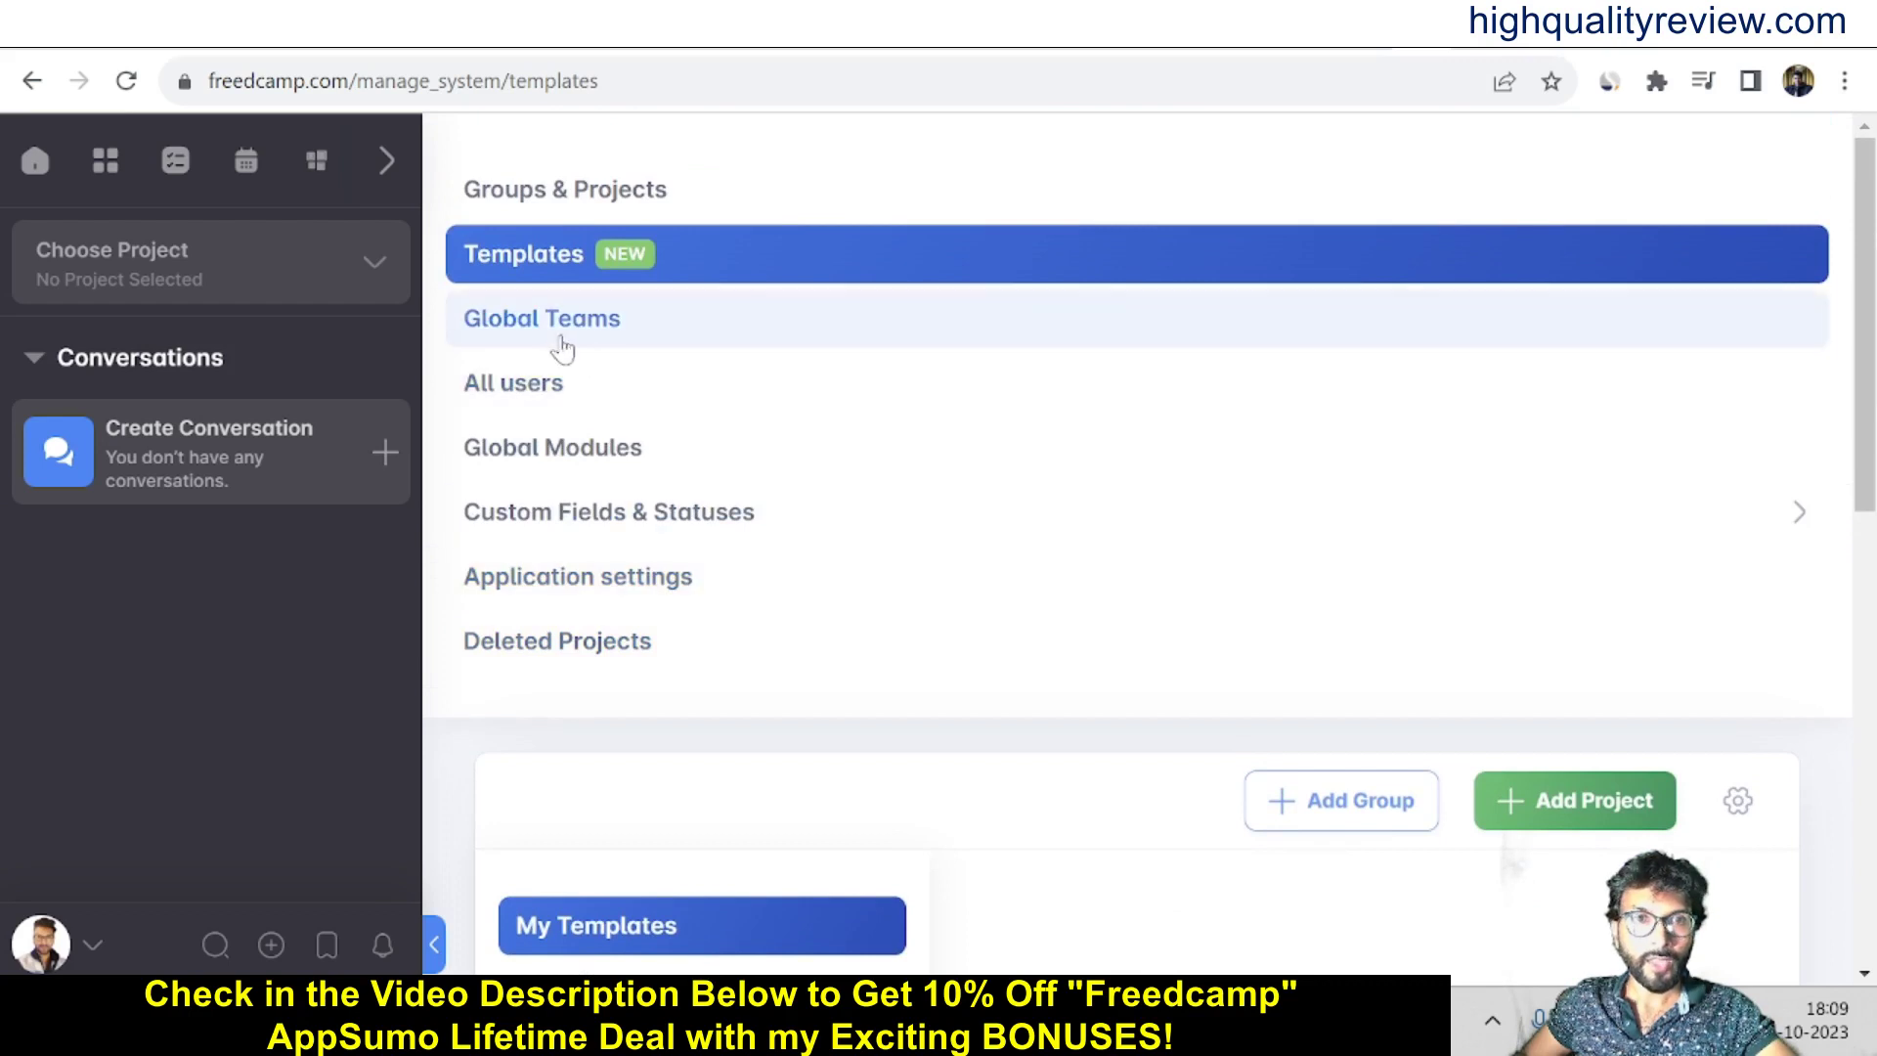
Step: Start a new global team under Global Teams, then cancel without saving it
click(543, 319)
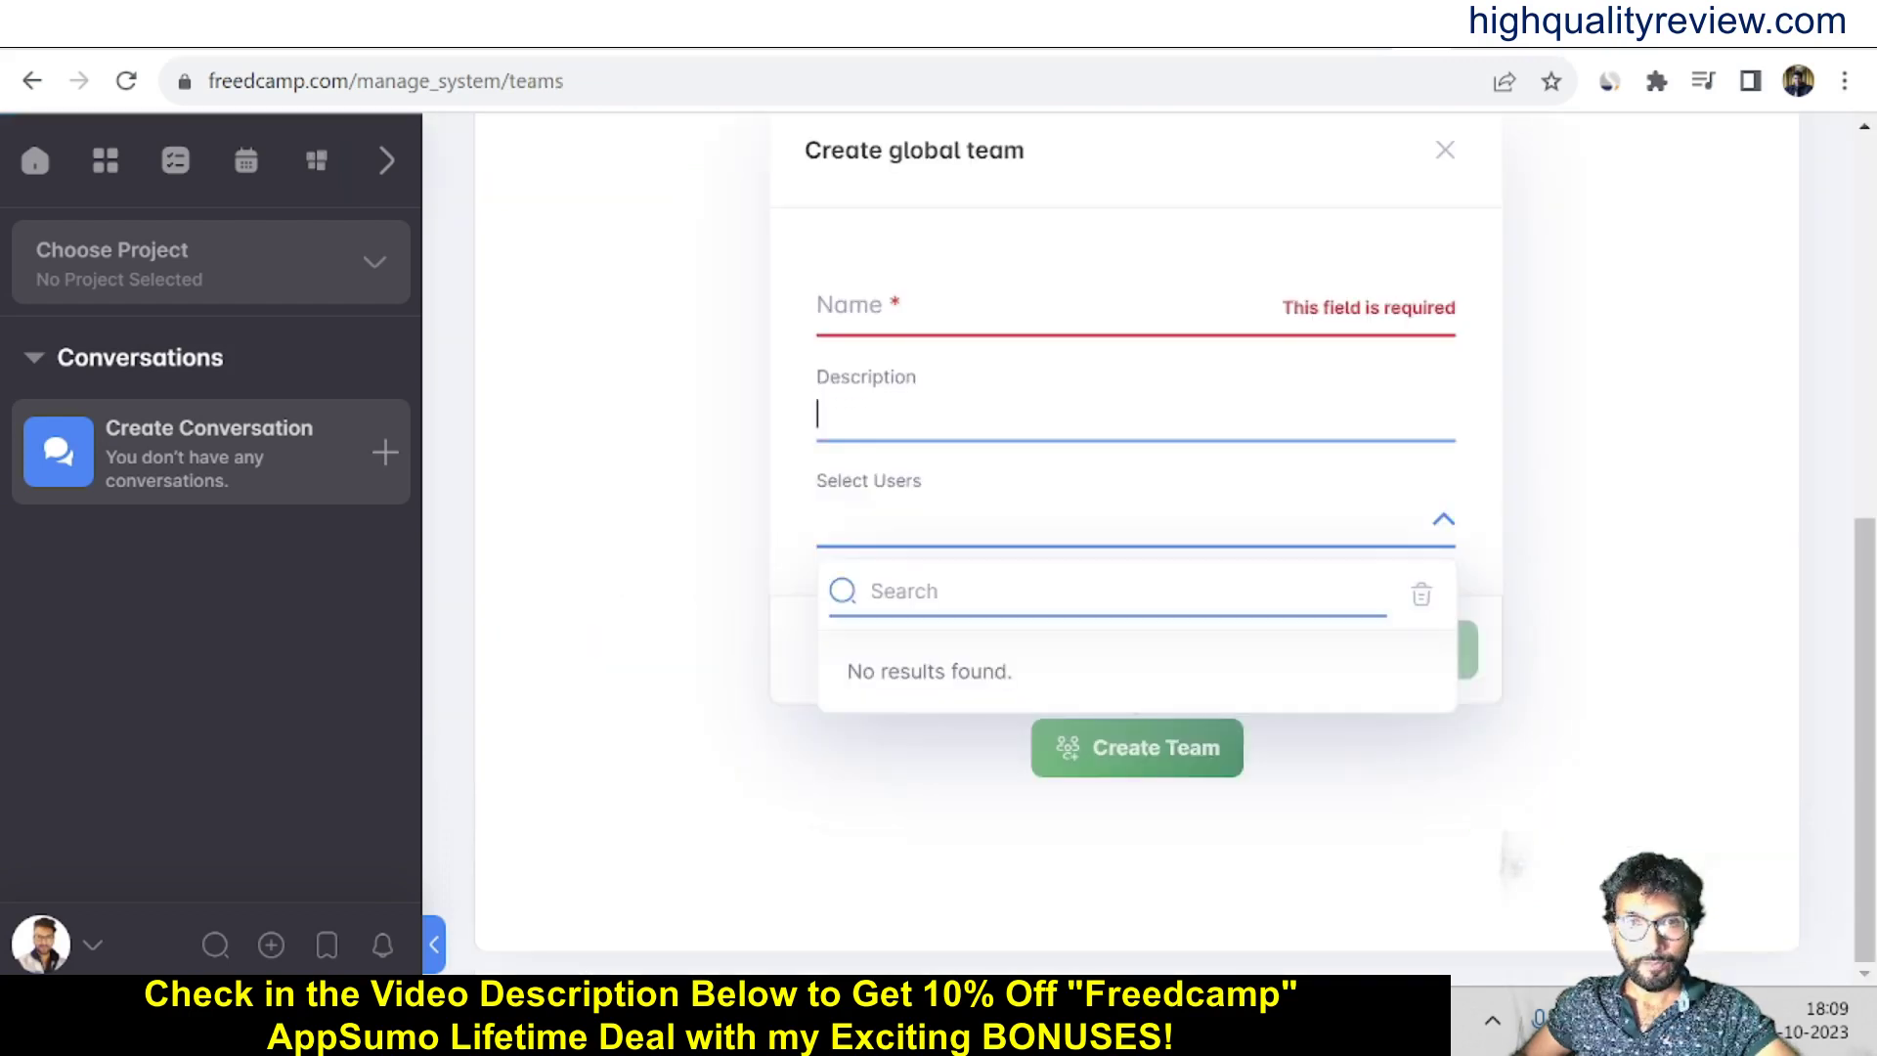
scroll(981, 415, up, 3)
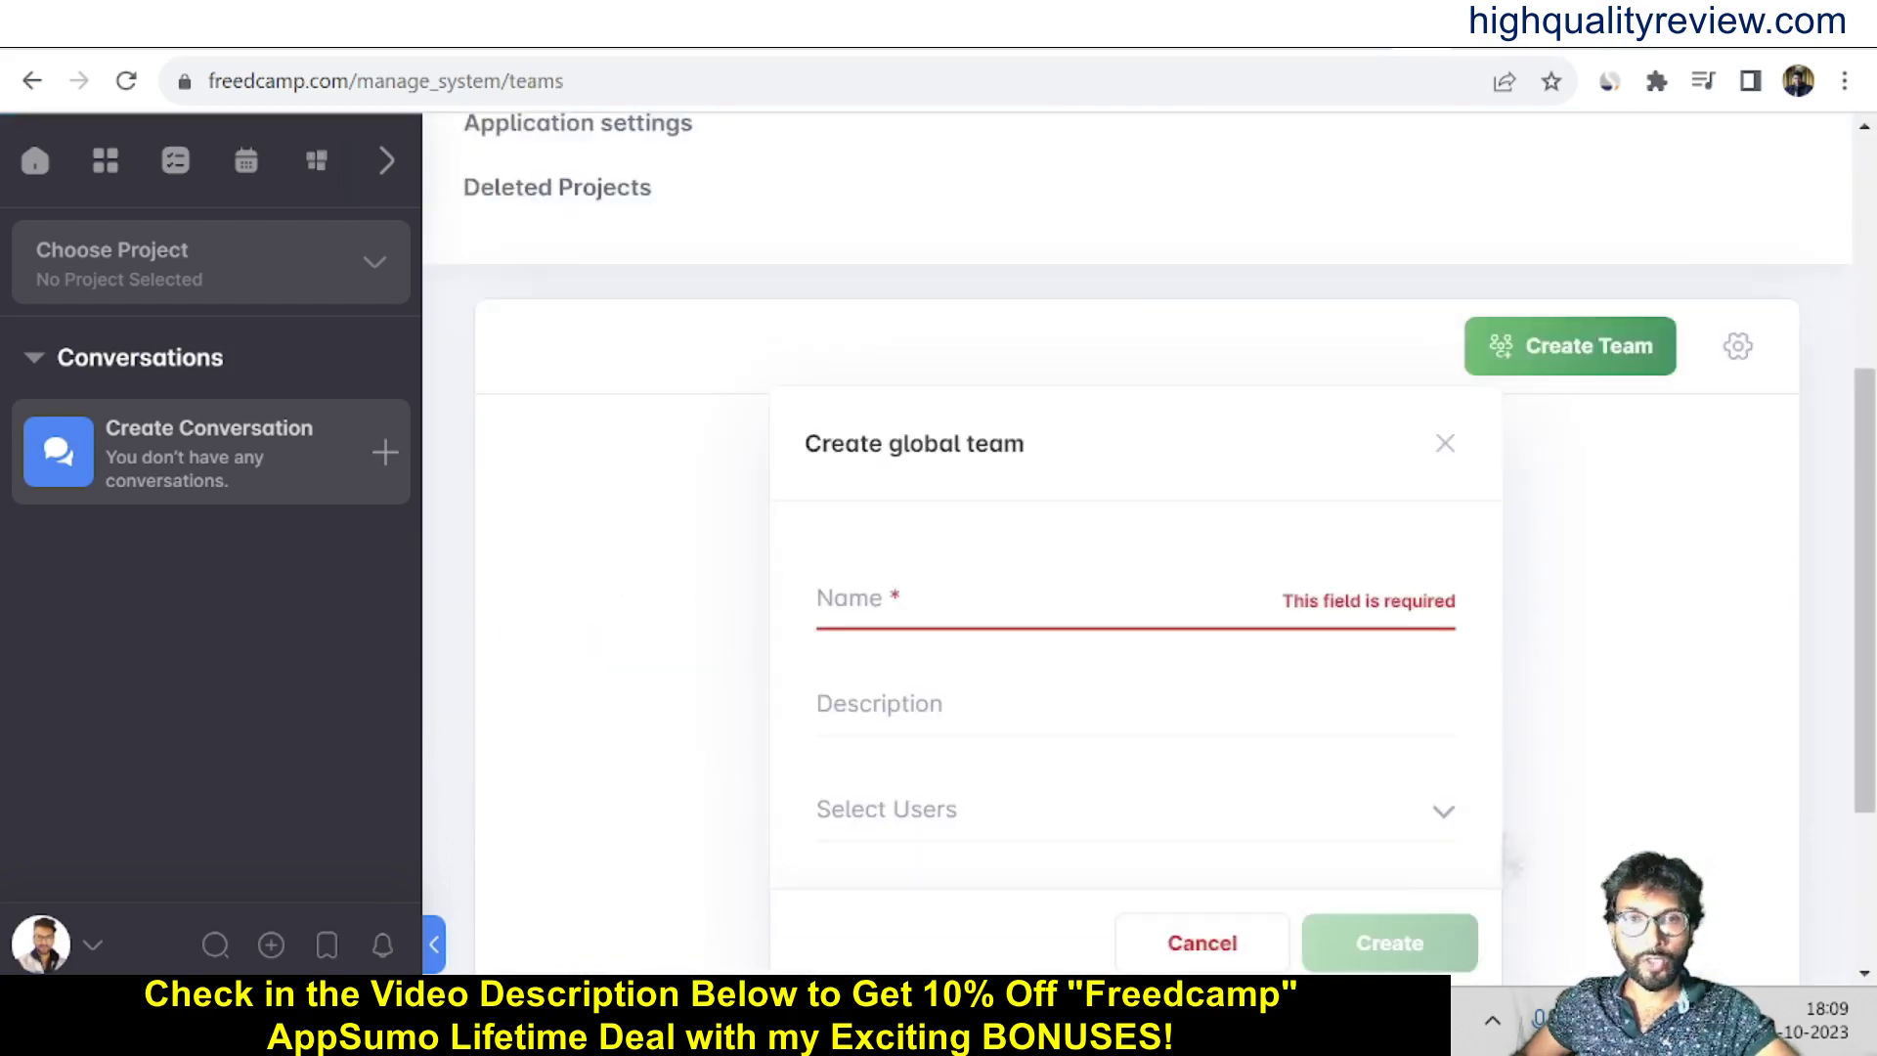
click(817, 600)
scroll(1134, 587, down, 2)
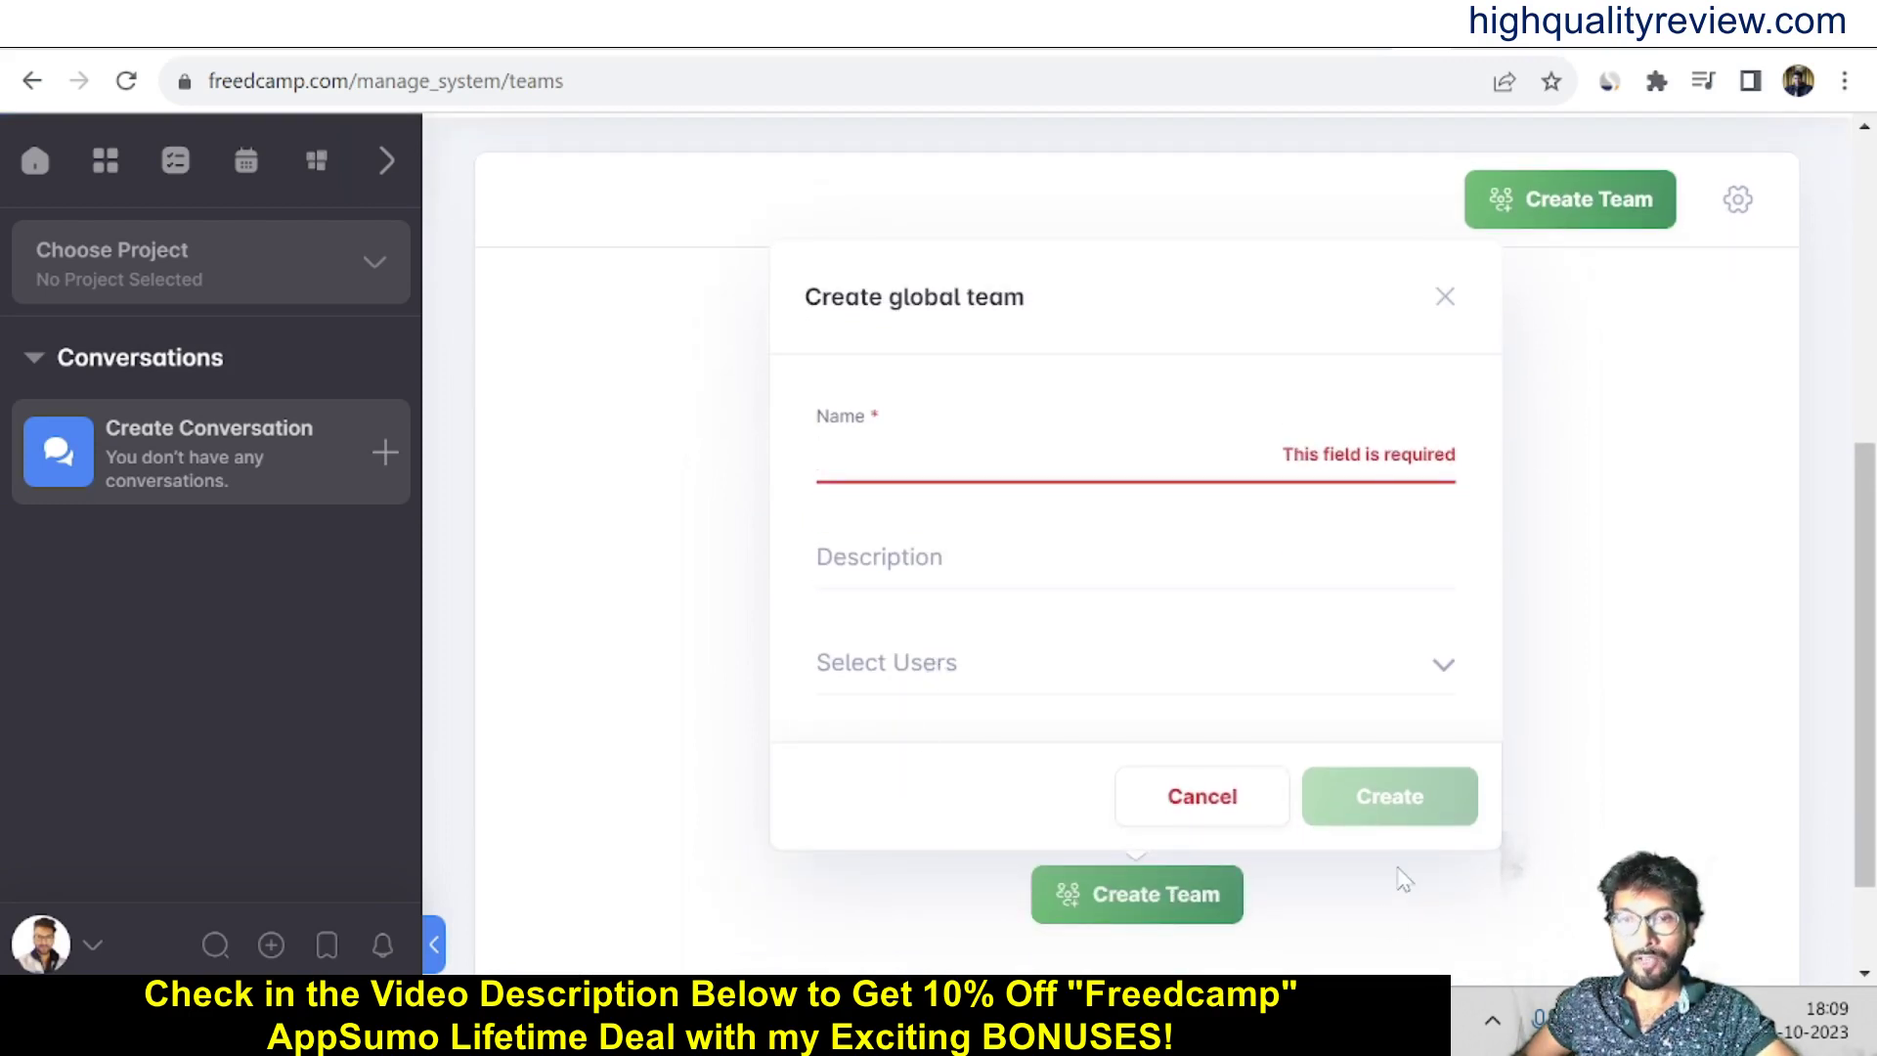
click(1661, 695)
Step: Open the All users page, which has no users yet
scroll(1662, 695, up, 3)
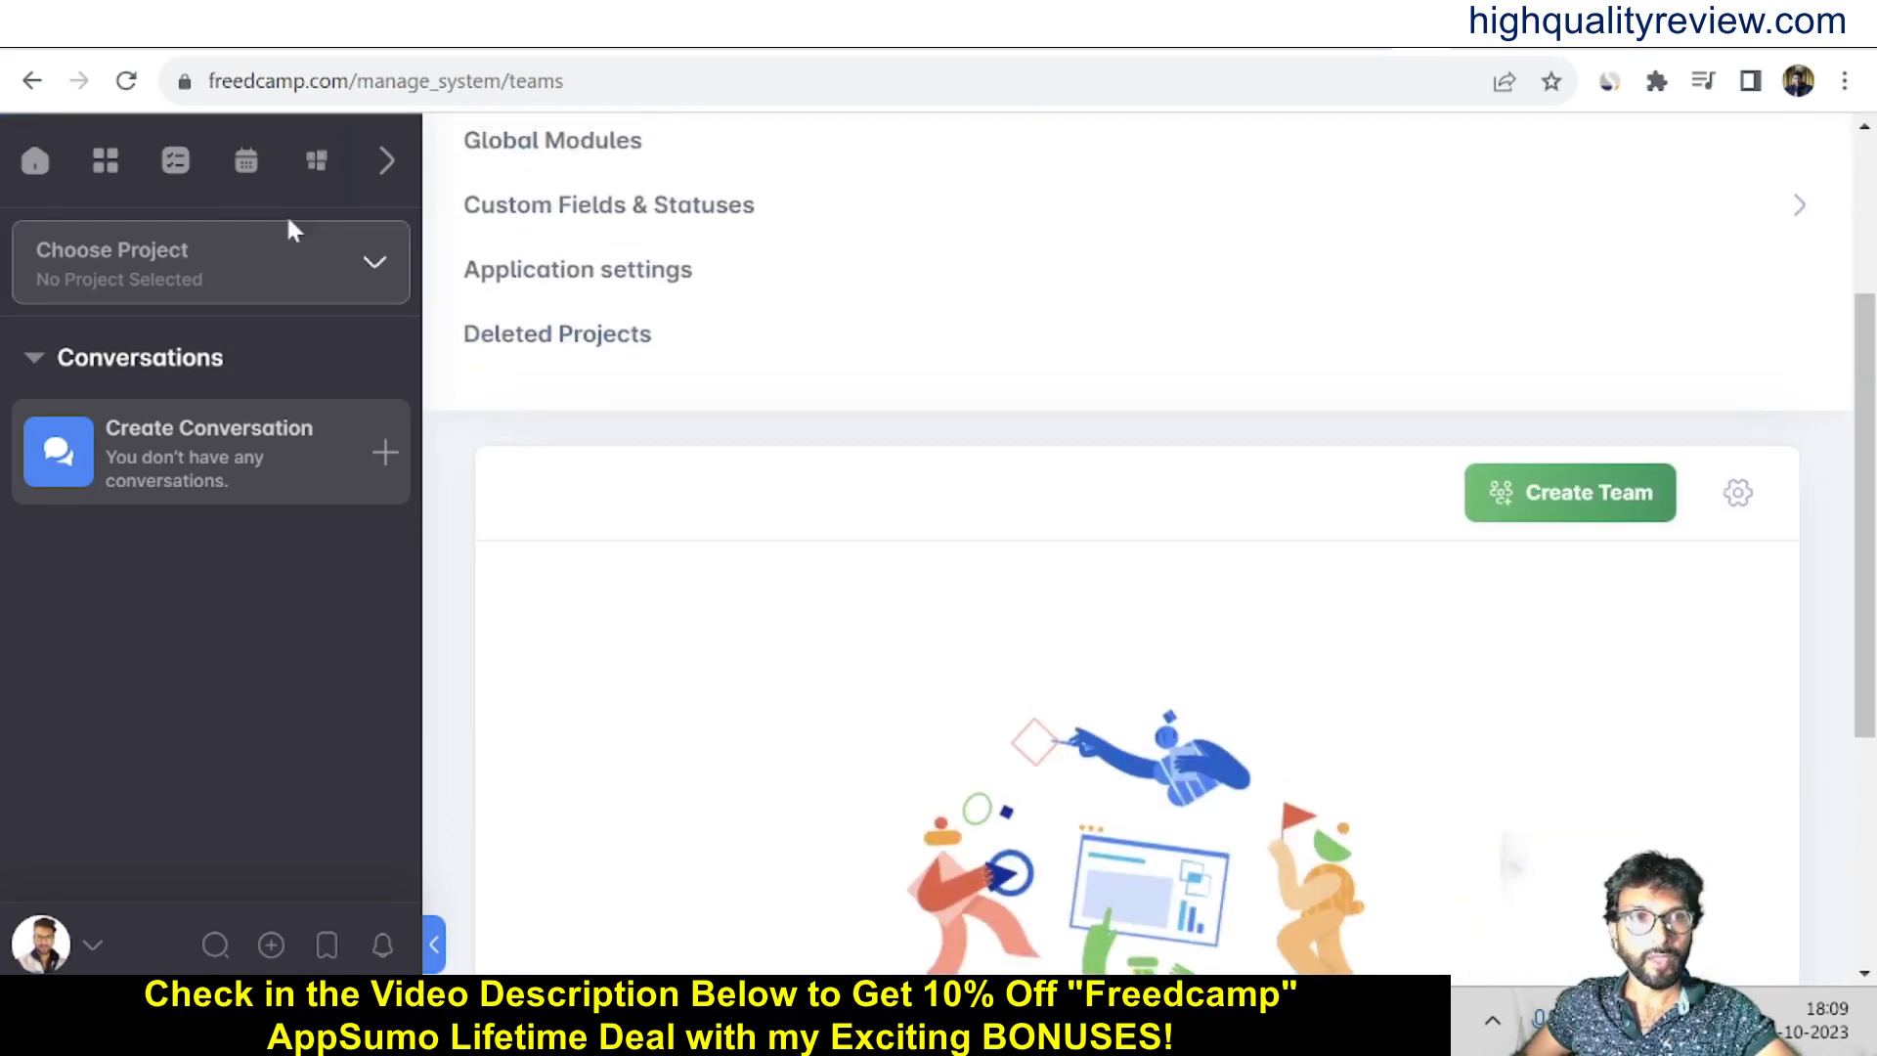
scroll(846, 531, down, 3)
click(684, 382)
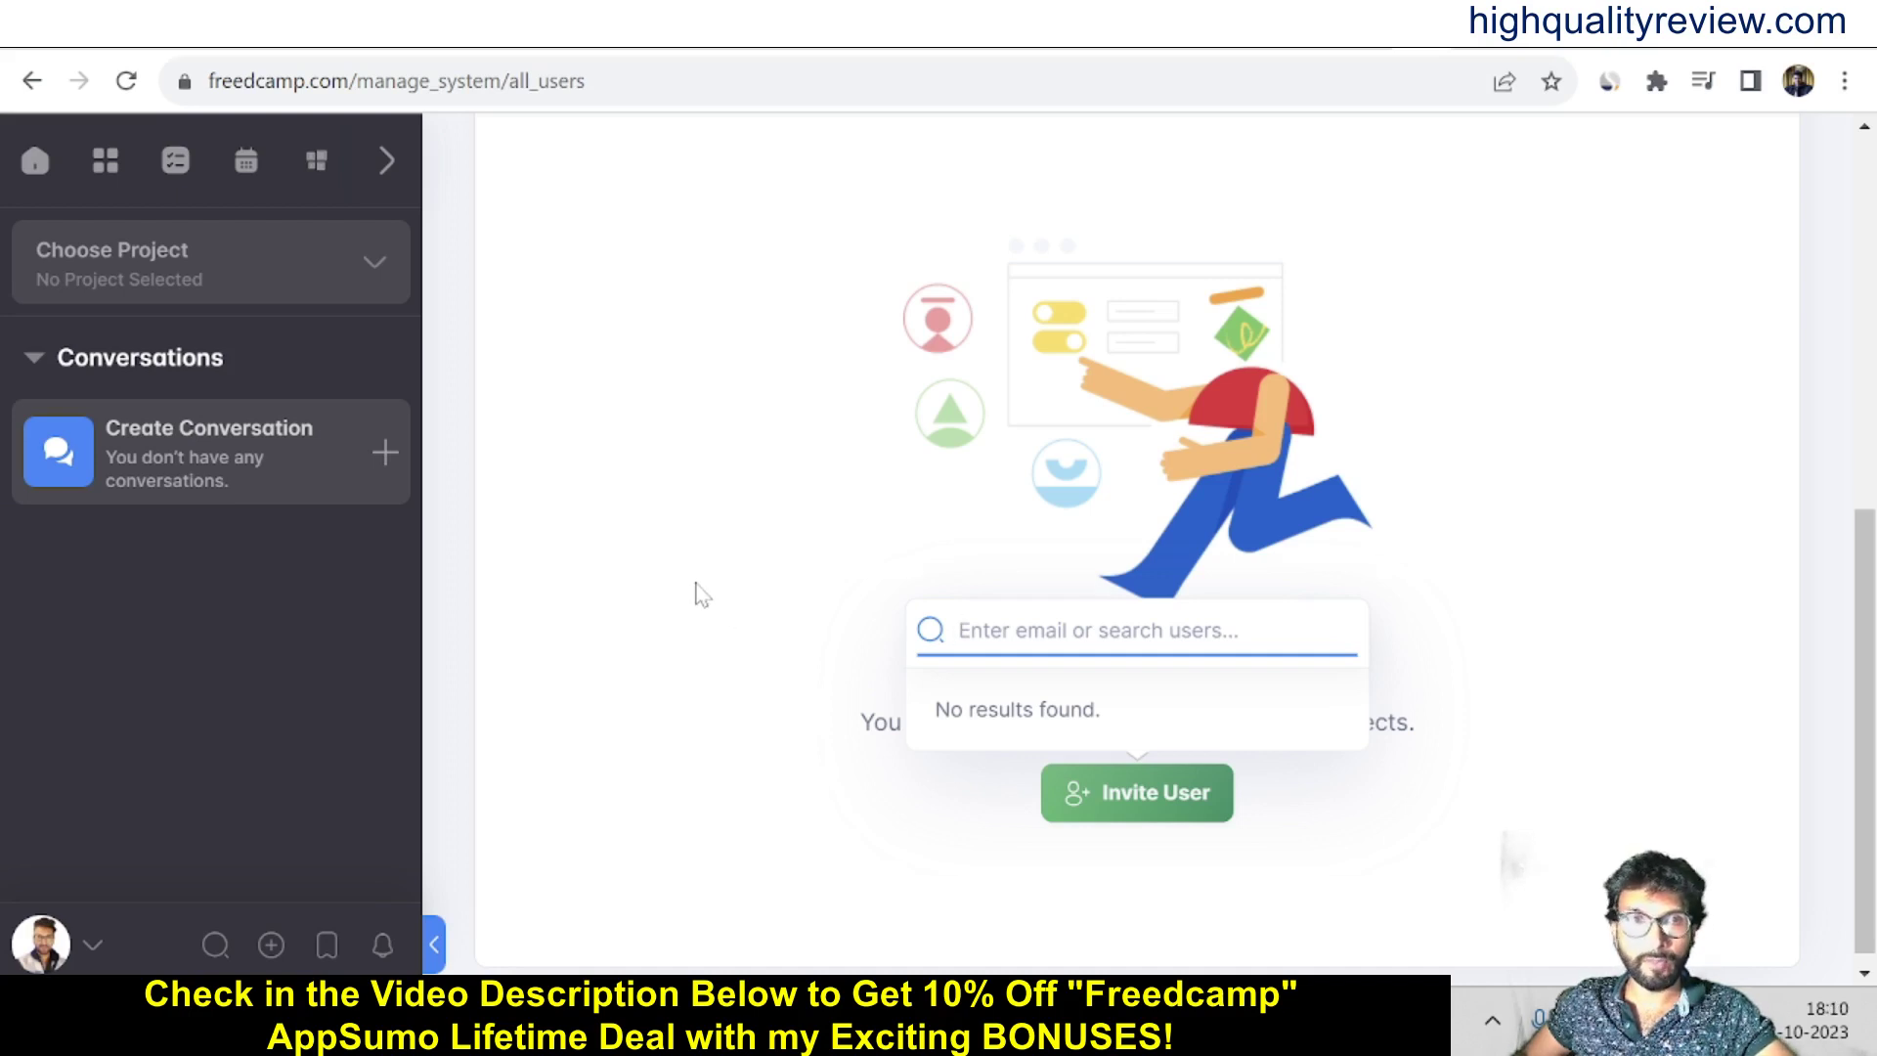
scroll(716, 577, up, 6)
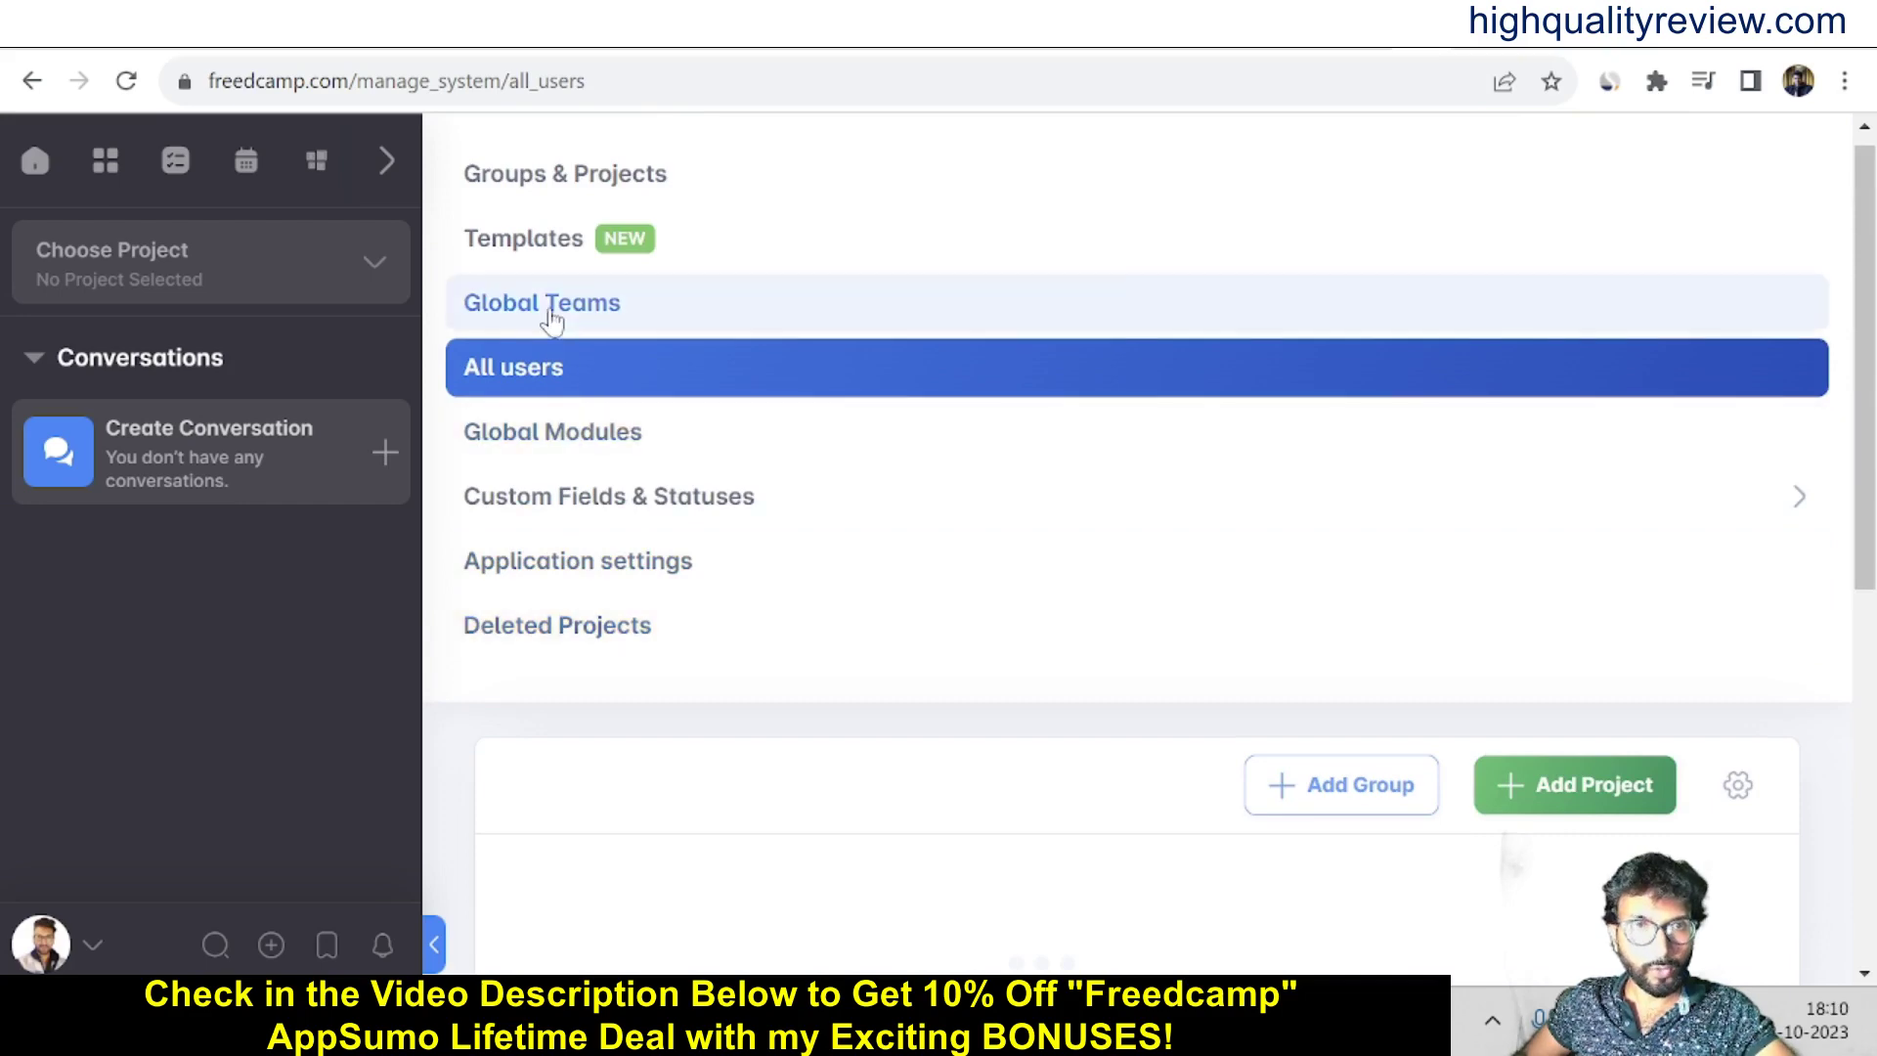
click(560, 448)
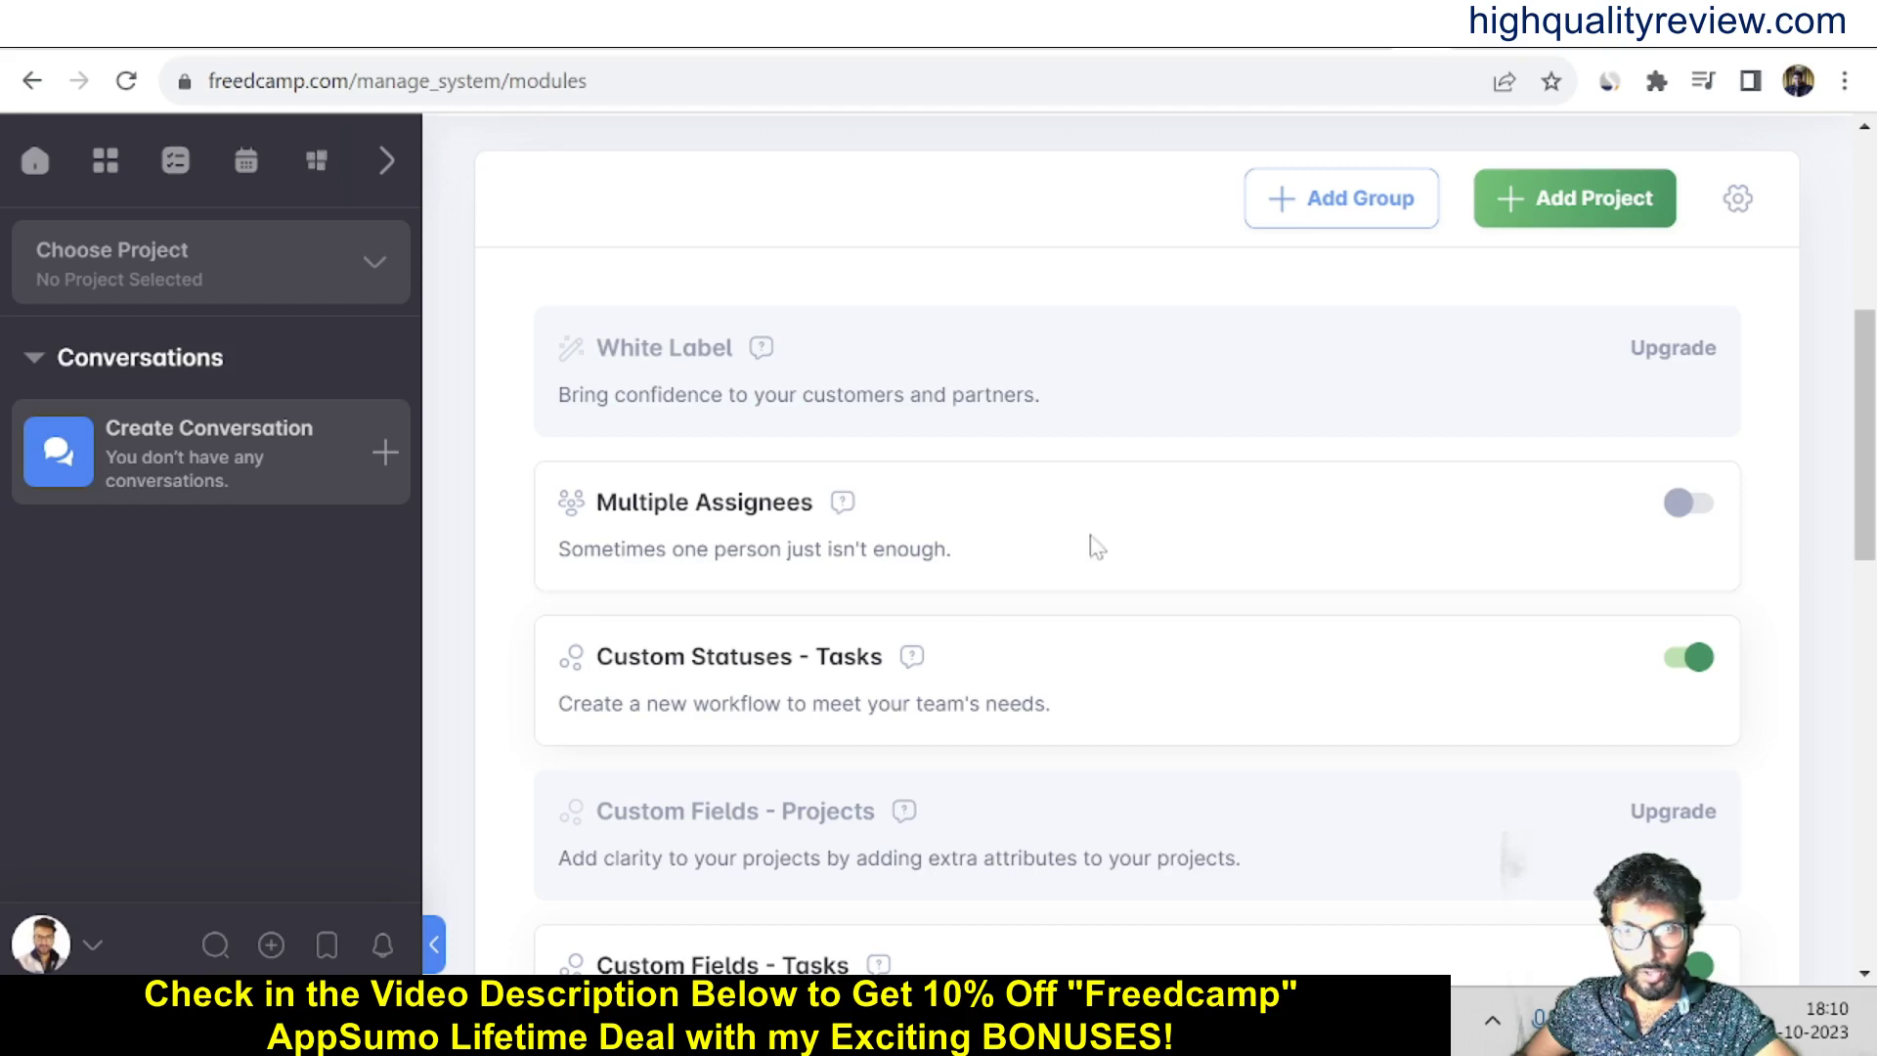
scroll(884, 640, down, 3)
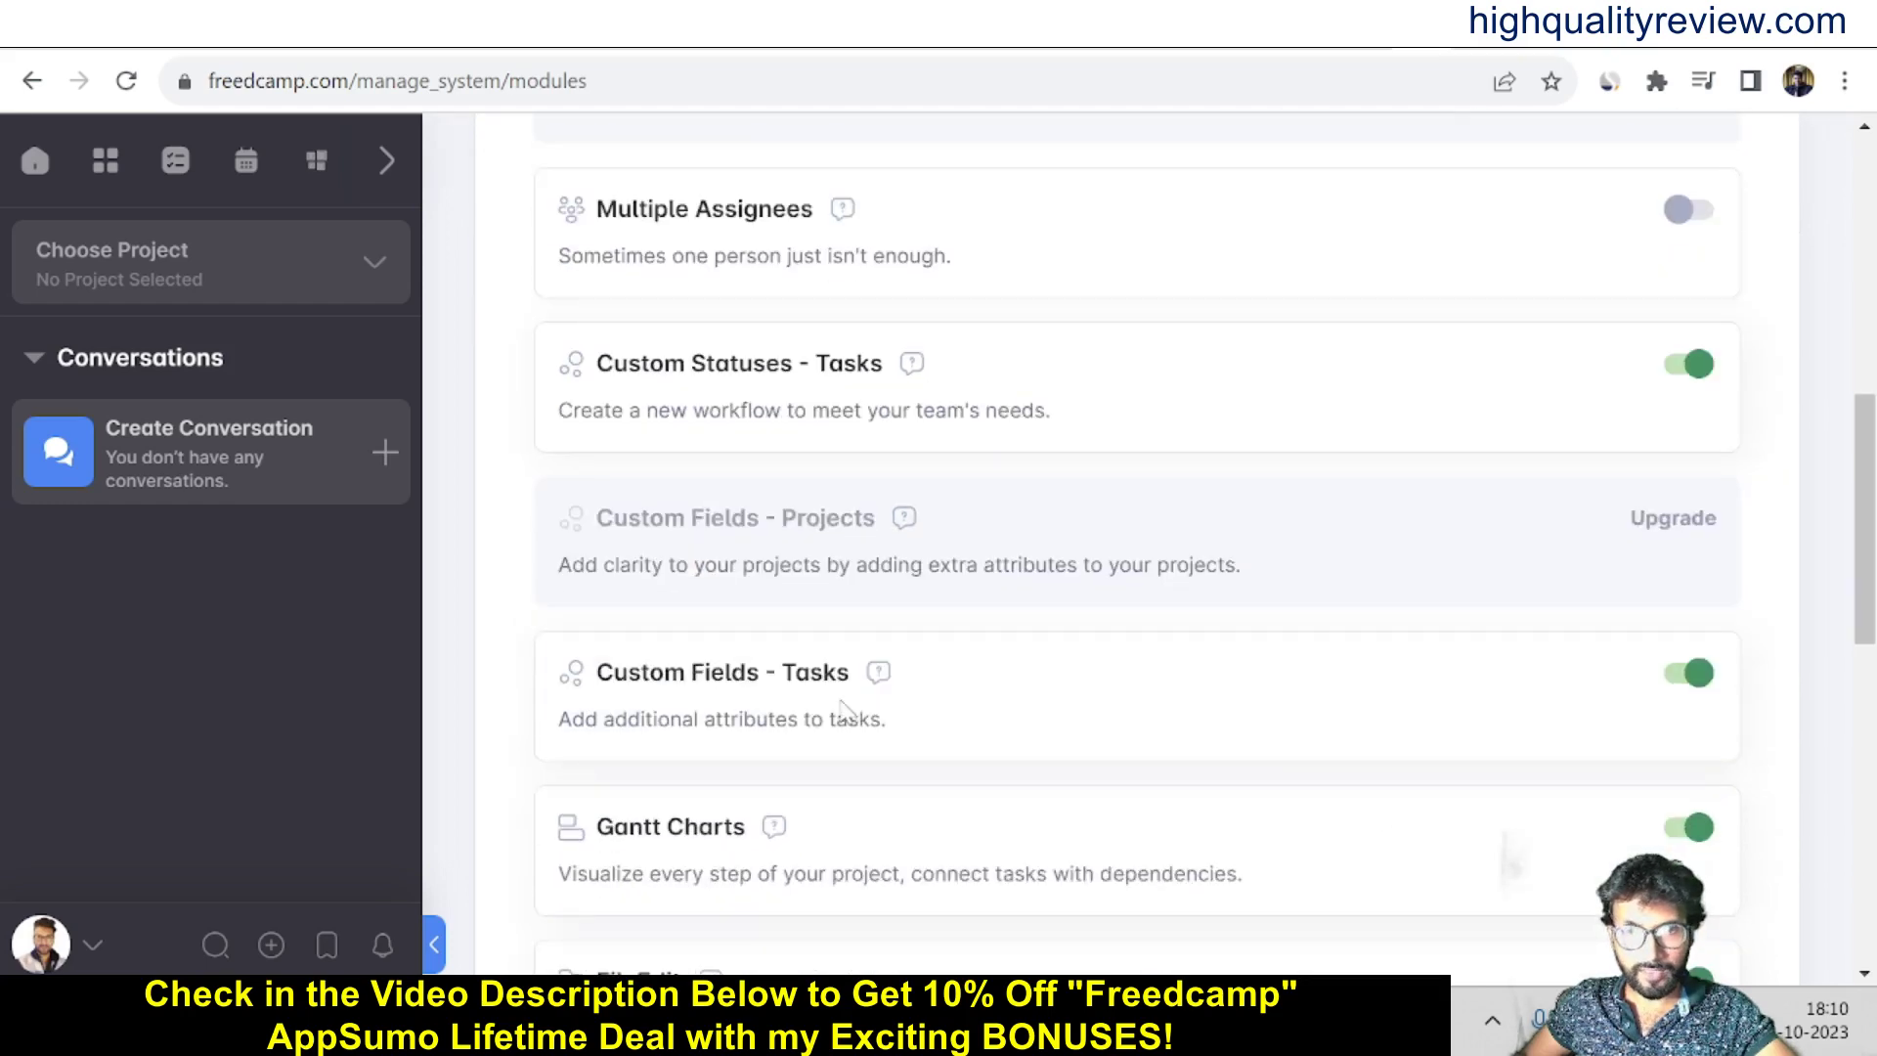
scroll(787, 701, down, 3)
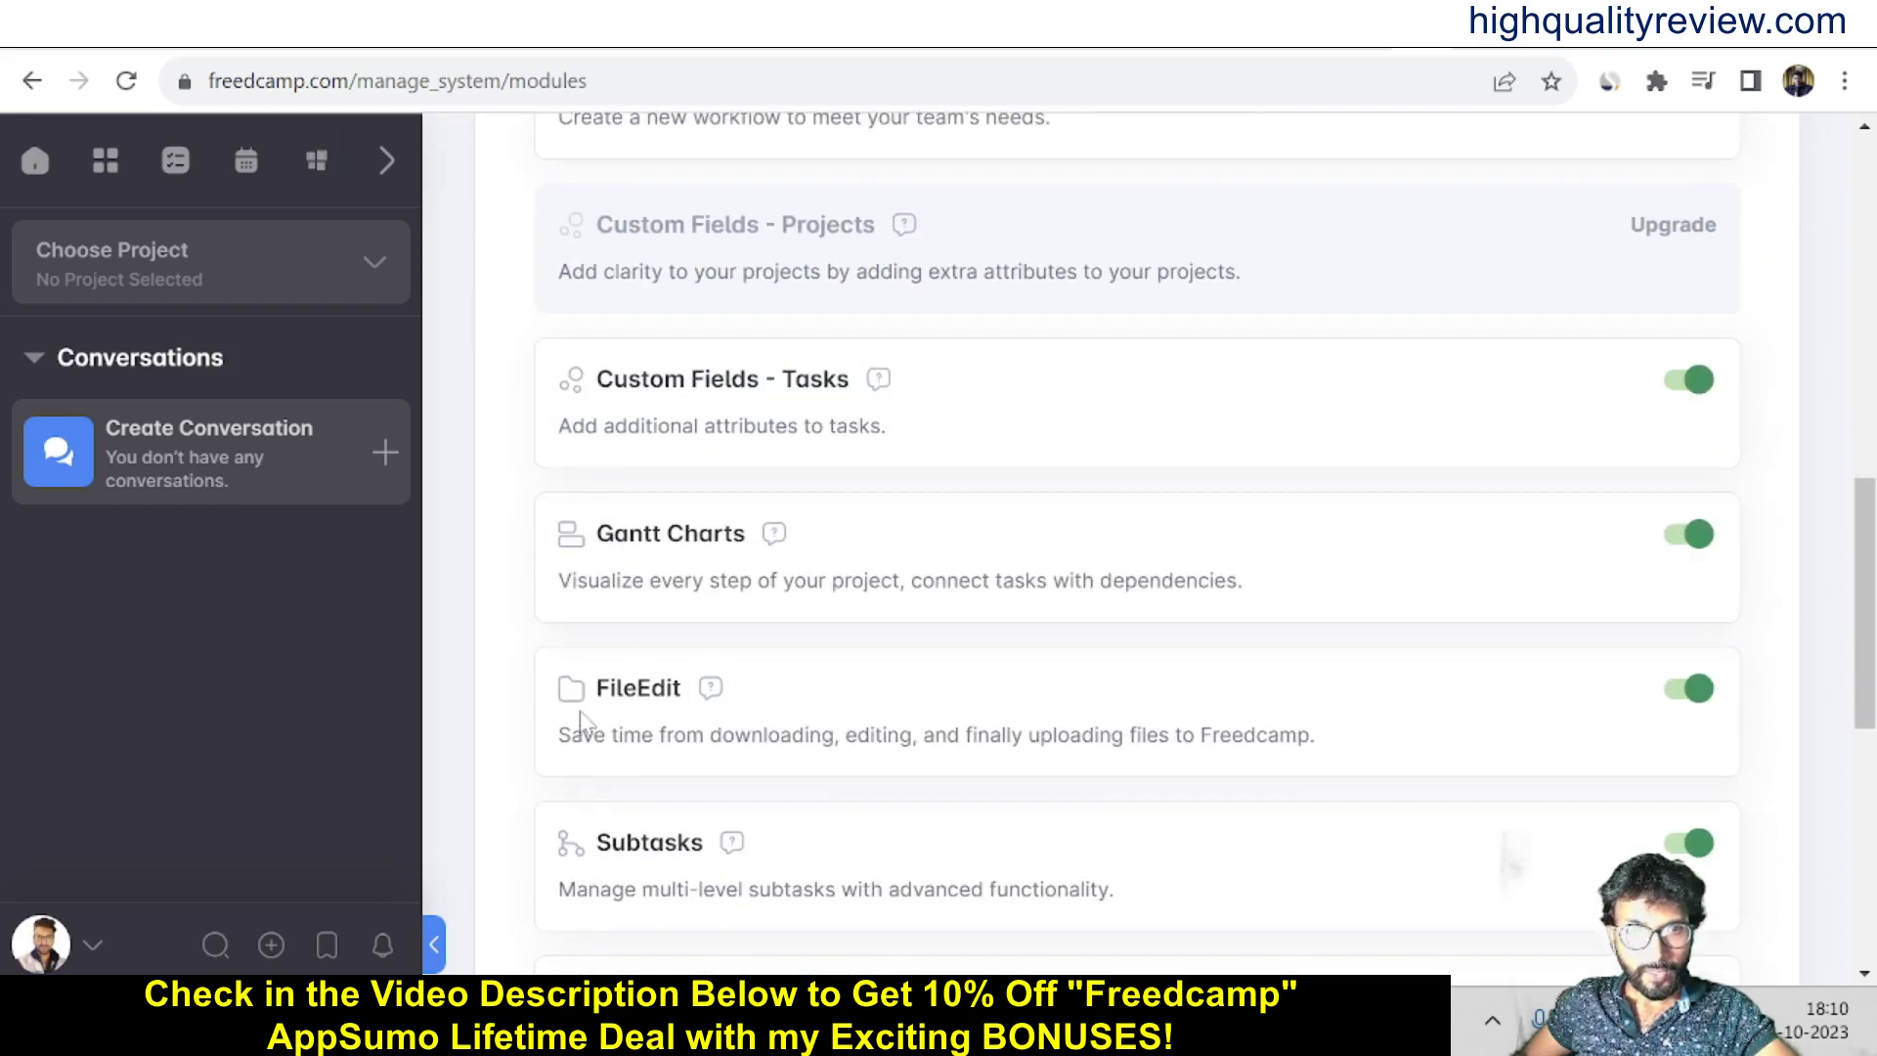
scroll(593, 714, down, 1)
scroll(1137, 543, down, 1)
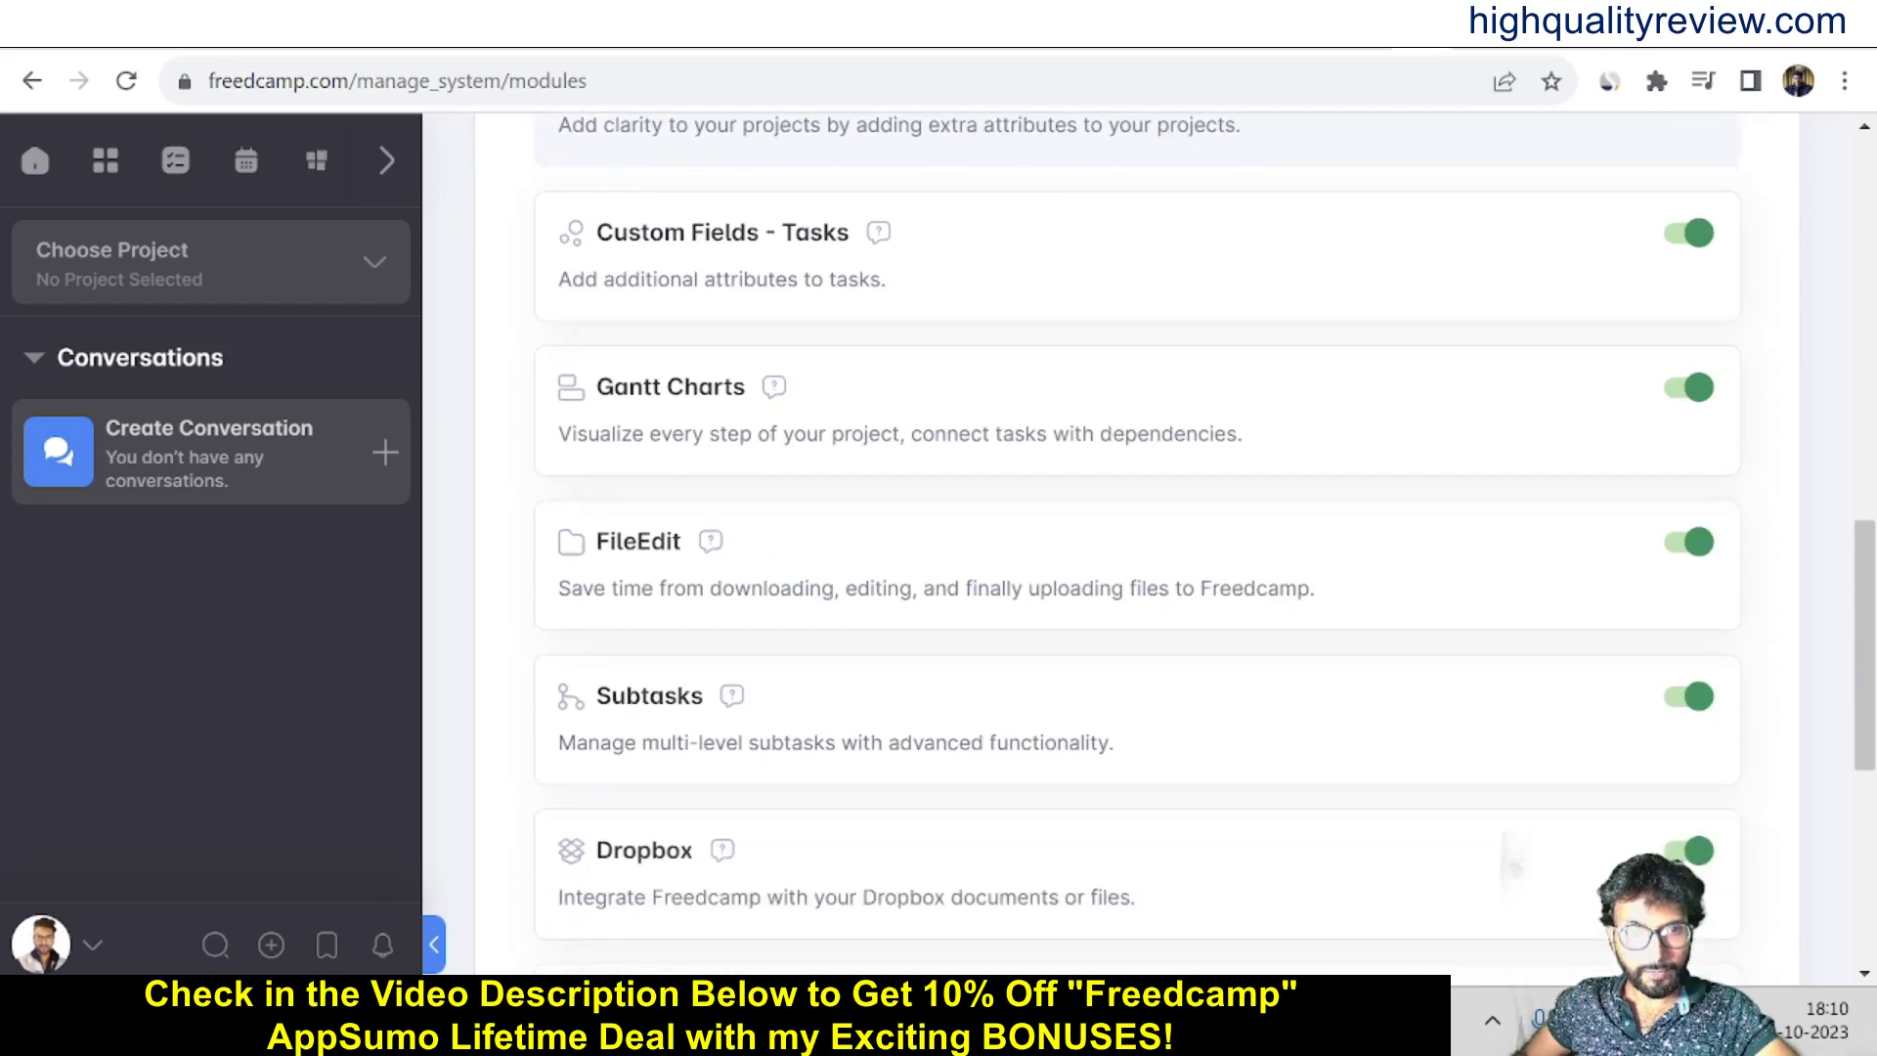
scroll(700, 779, up, 10)
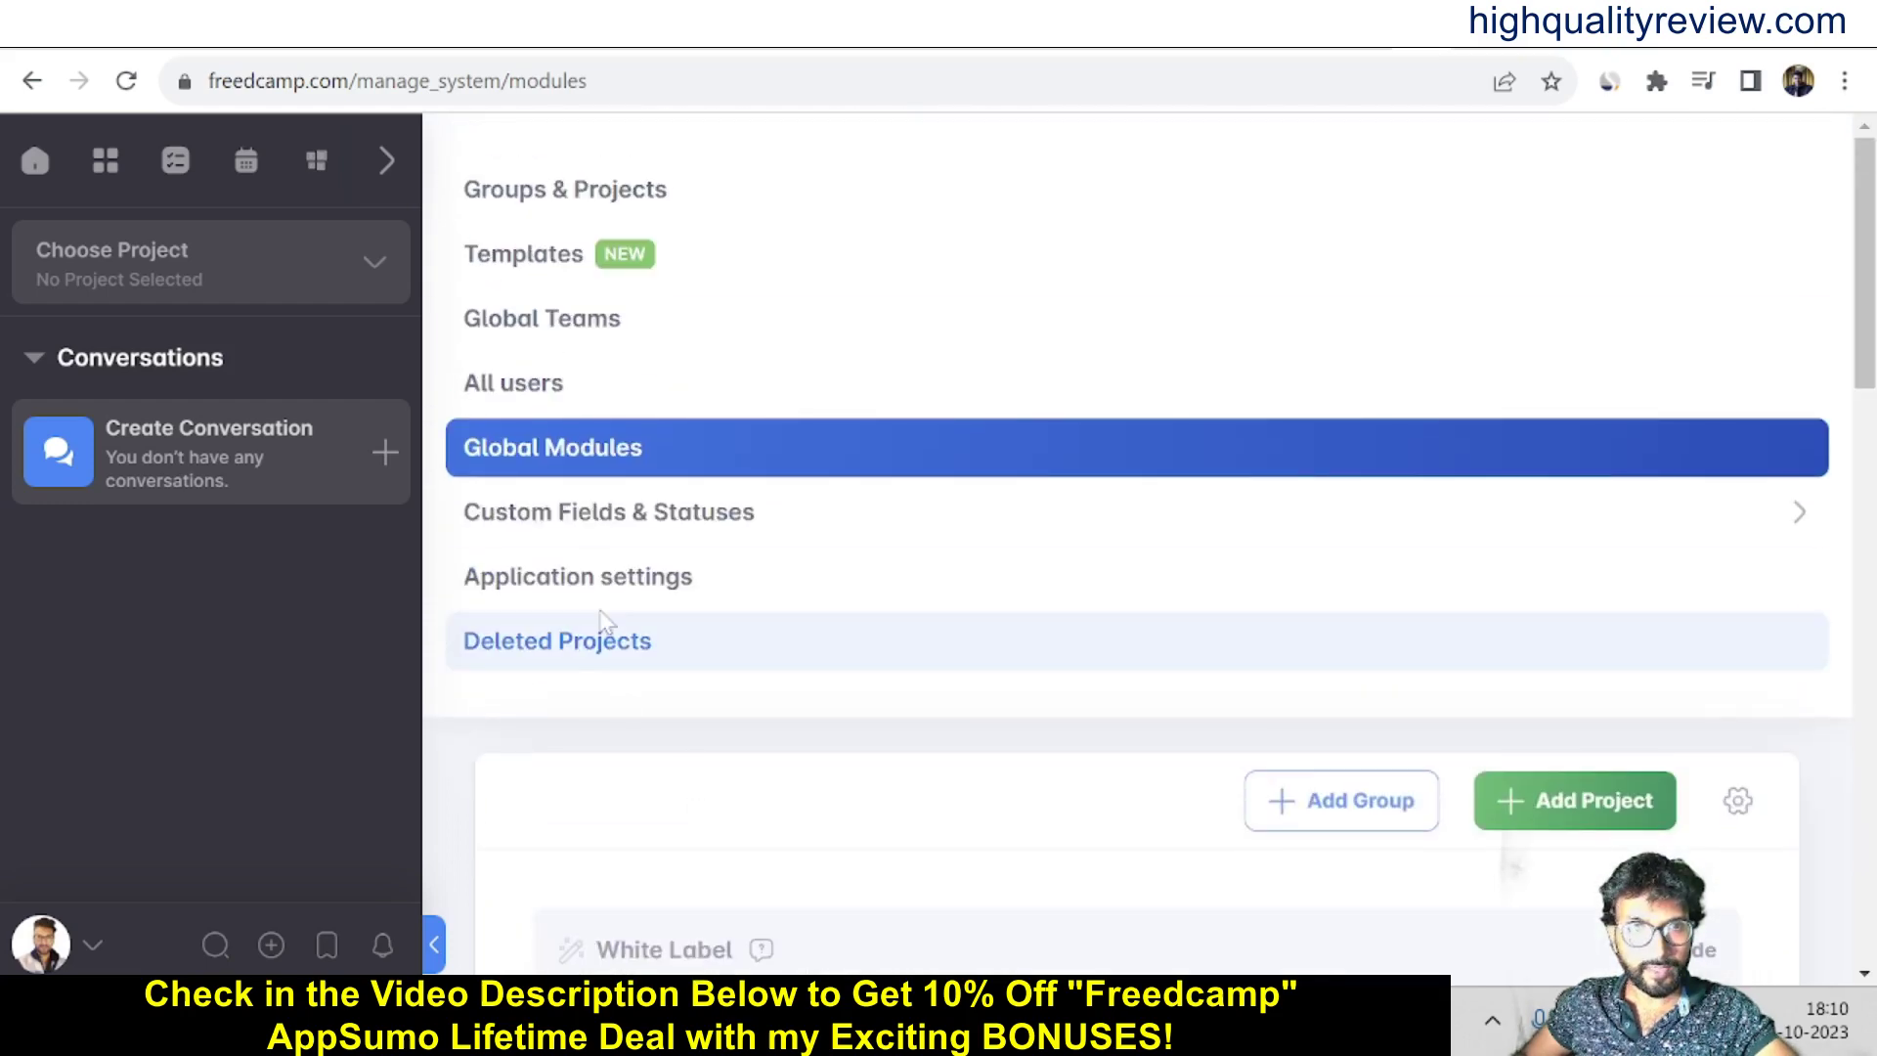
Step: Expand Custom Fields & Statuses, view Deleted Projects settings, then return to the home dashboard
click(565, 518)
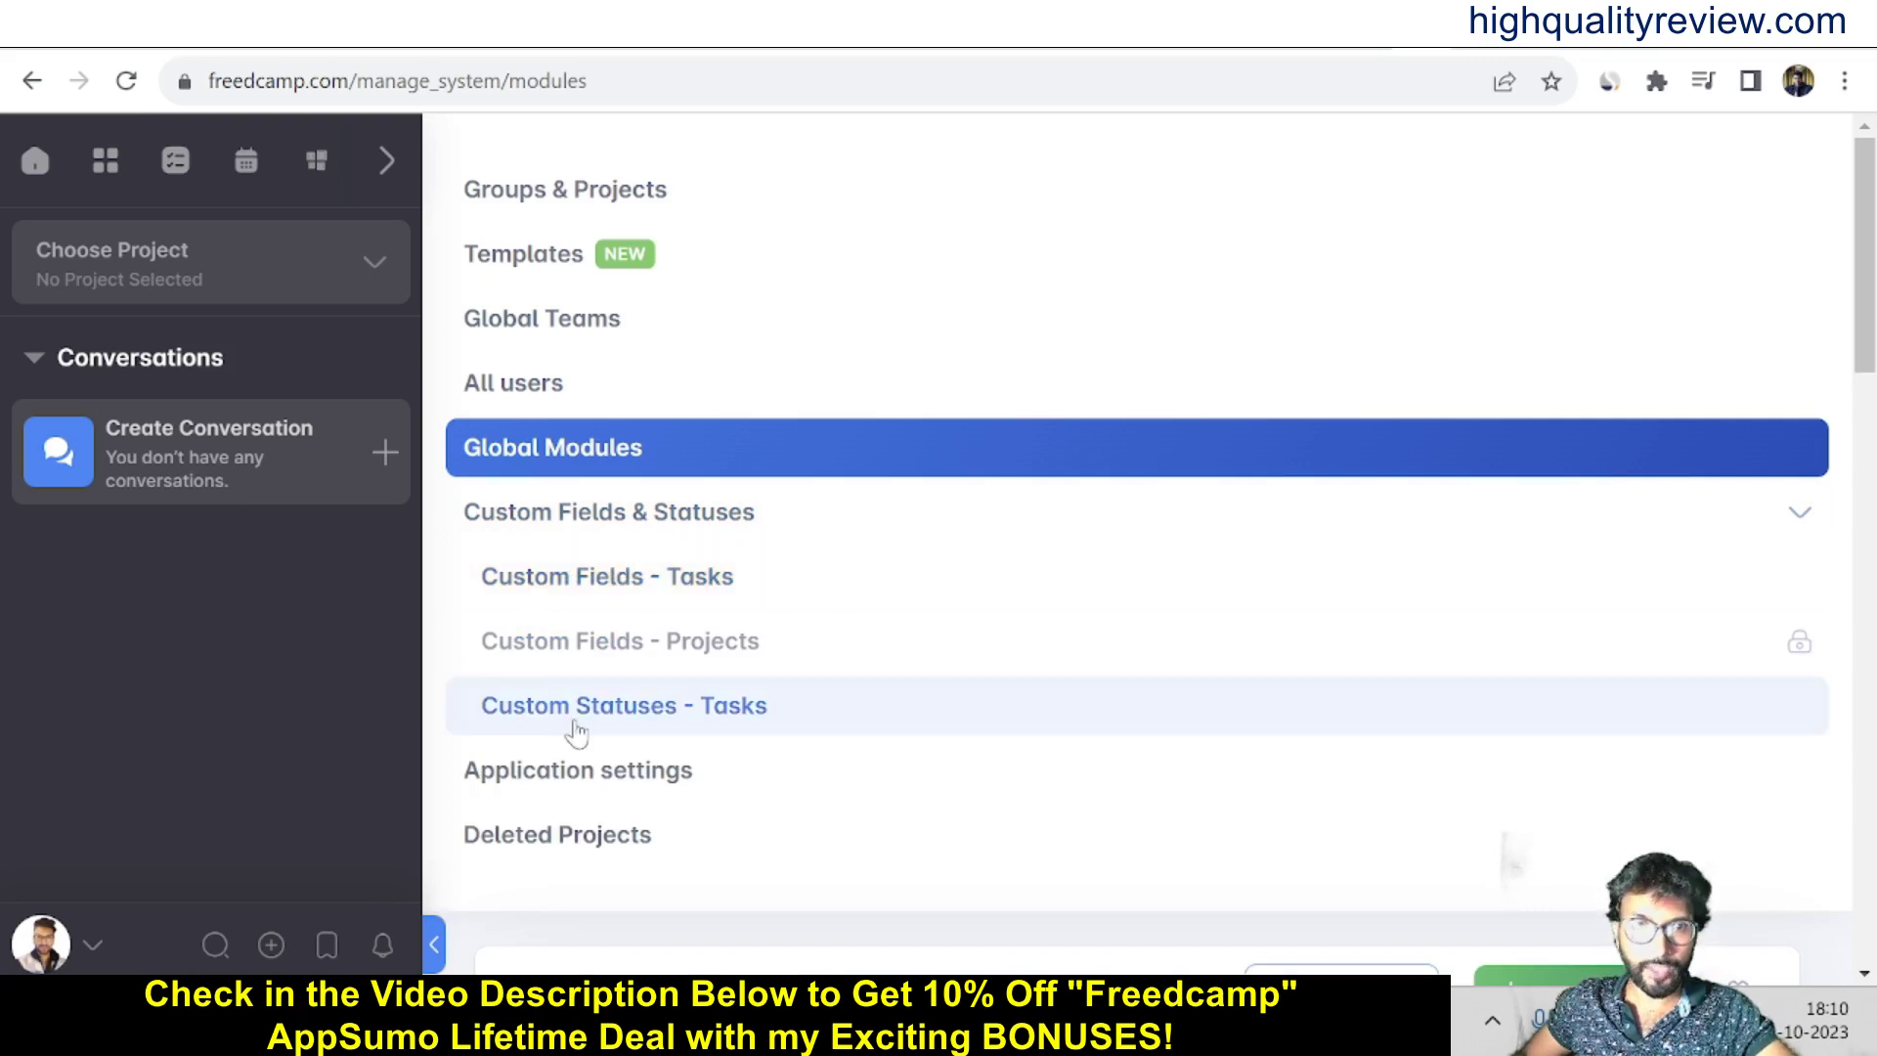
click(577, 834)
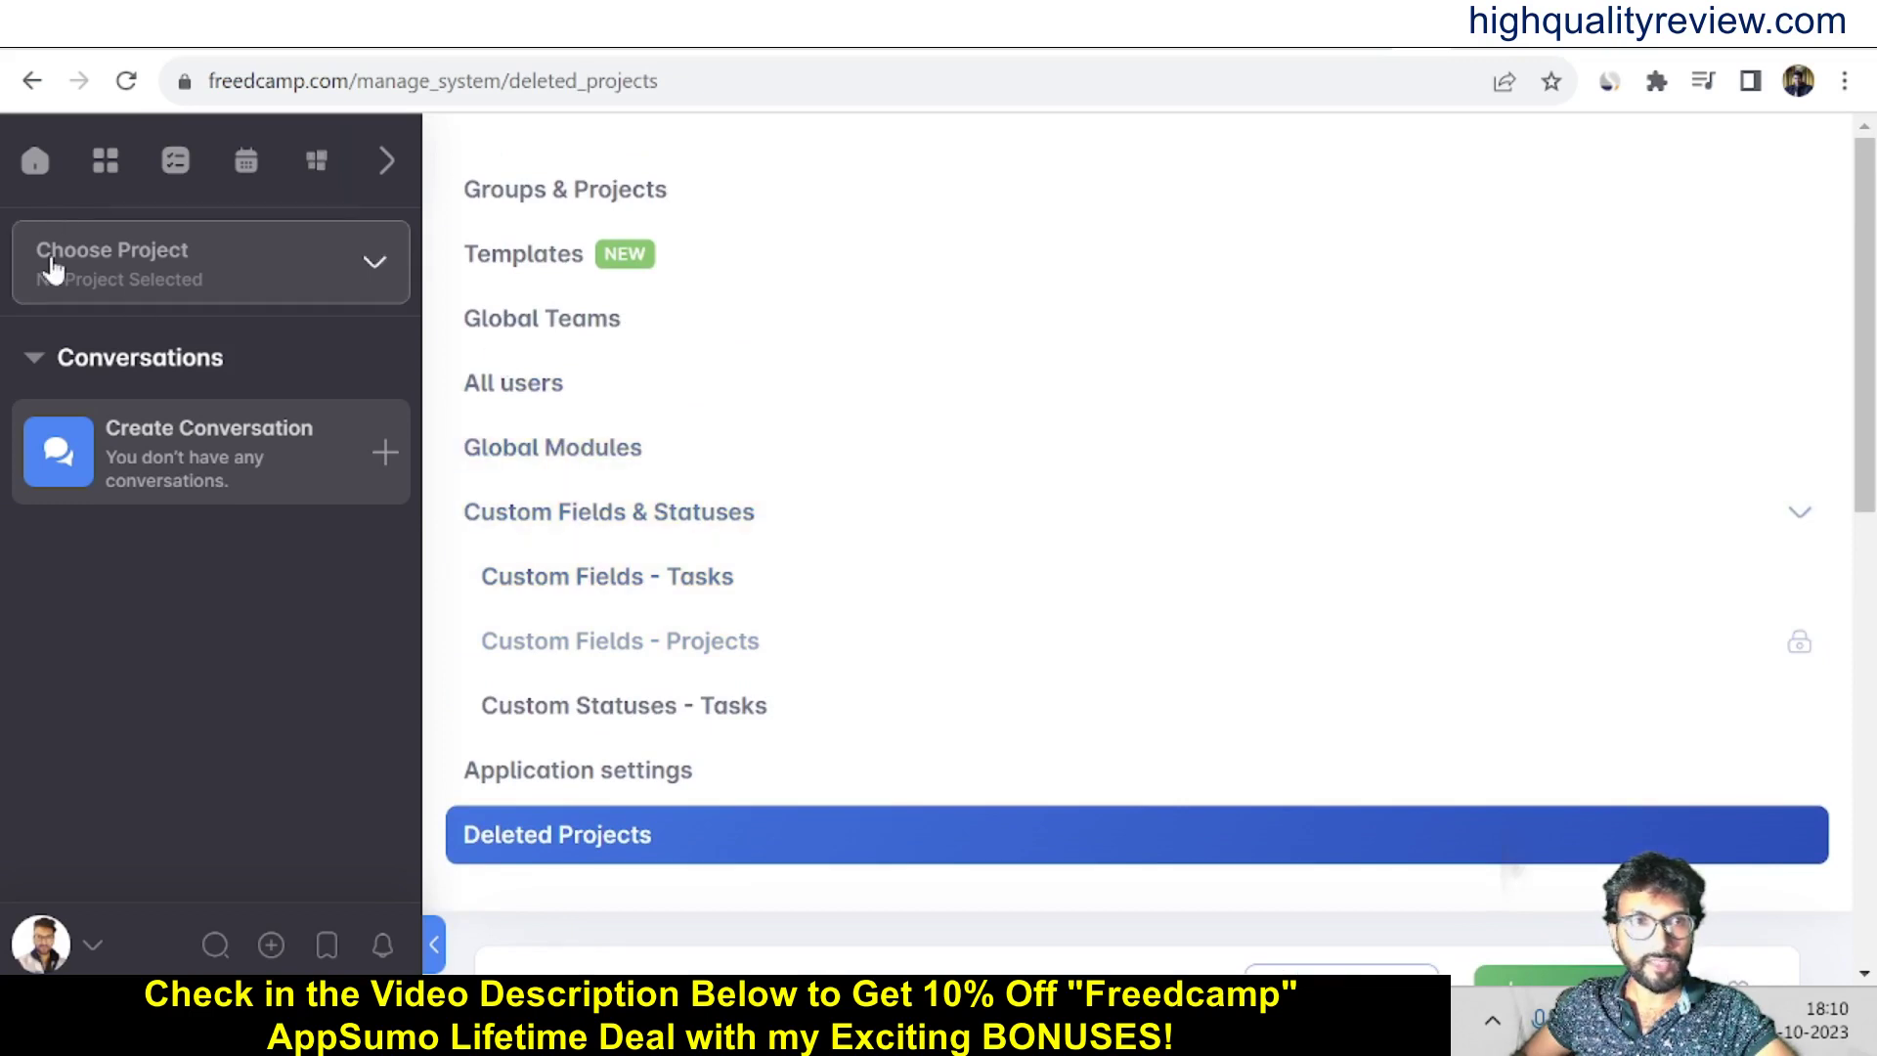
click(35, 161)
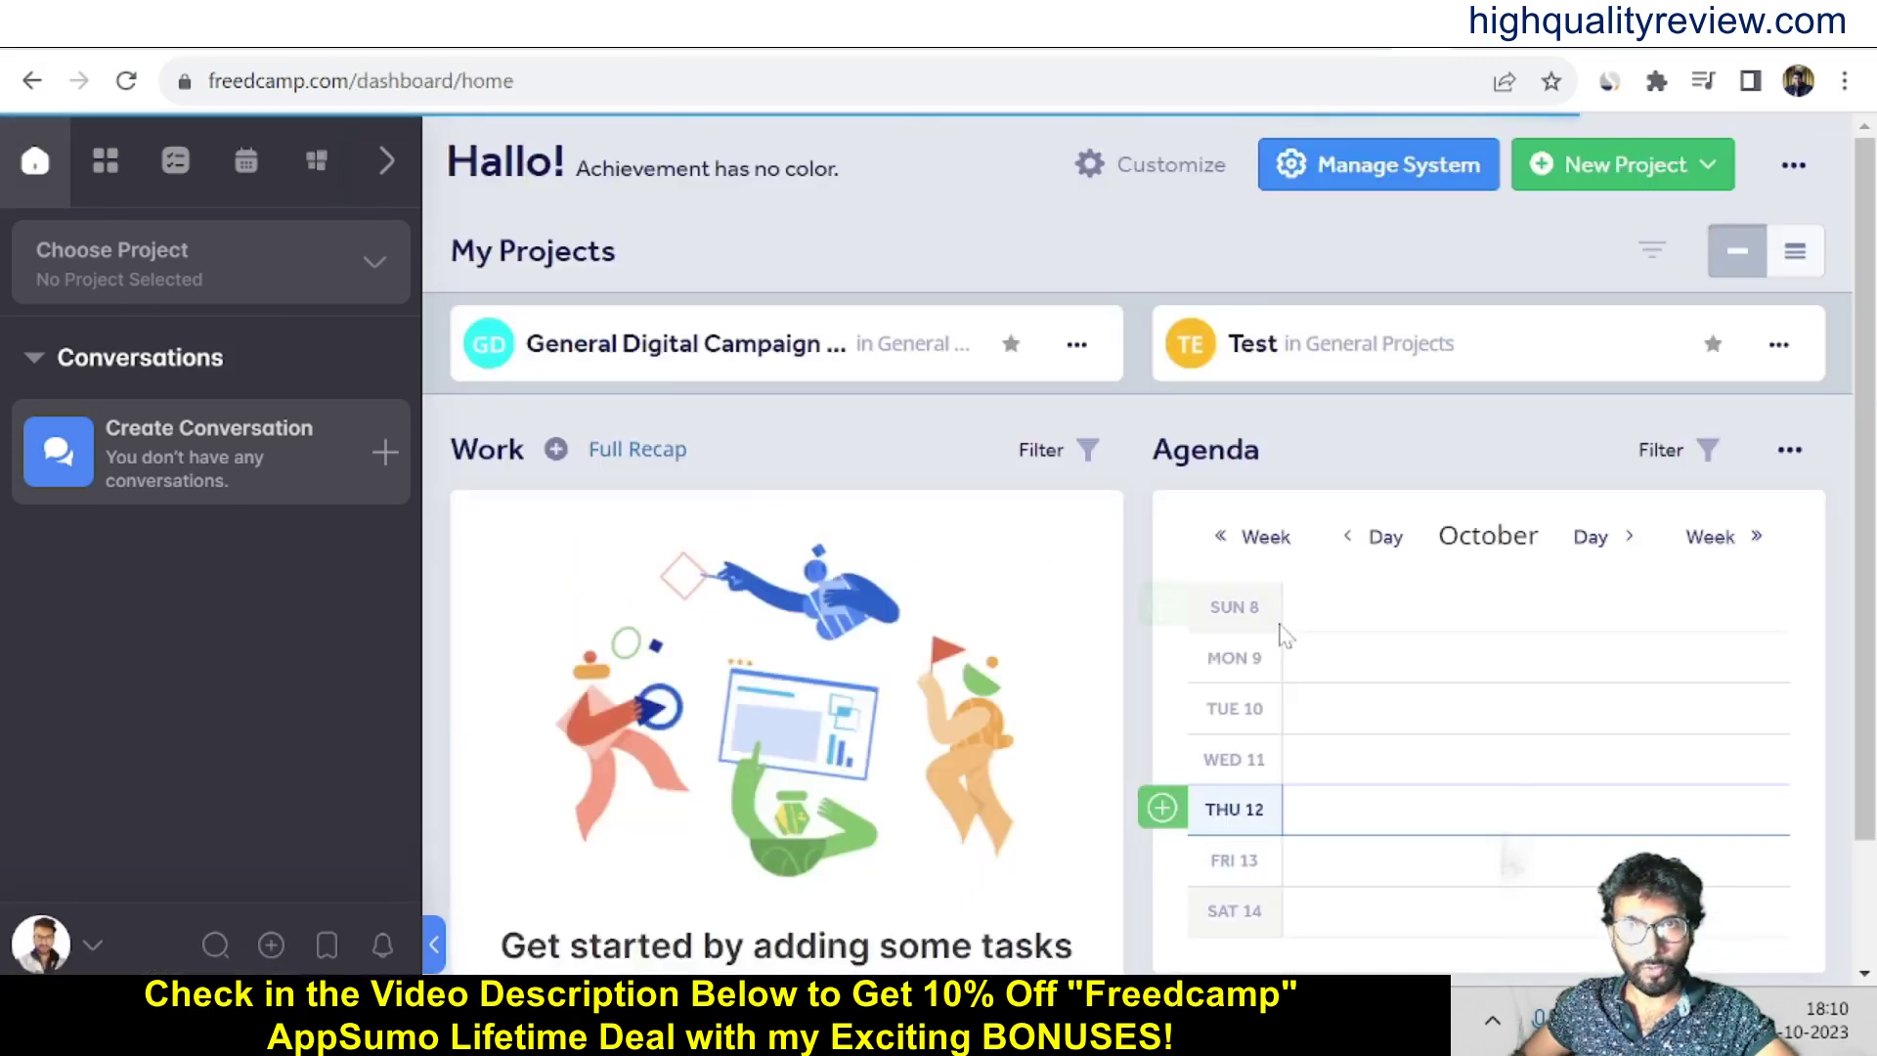
Step: Open the New Project dropdown listing From scratch, From existing project and From project template
click(1622, 171)
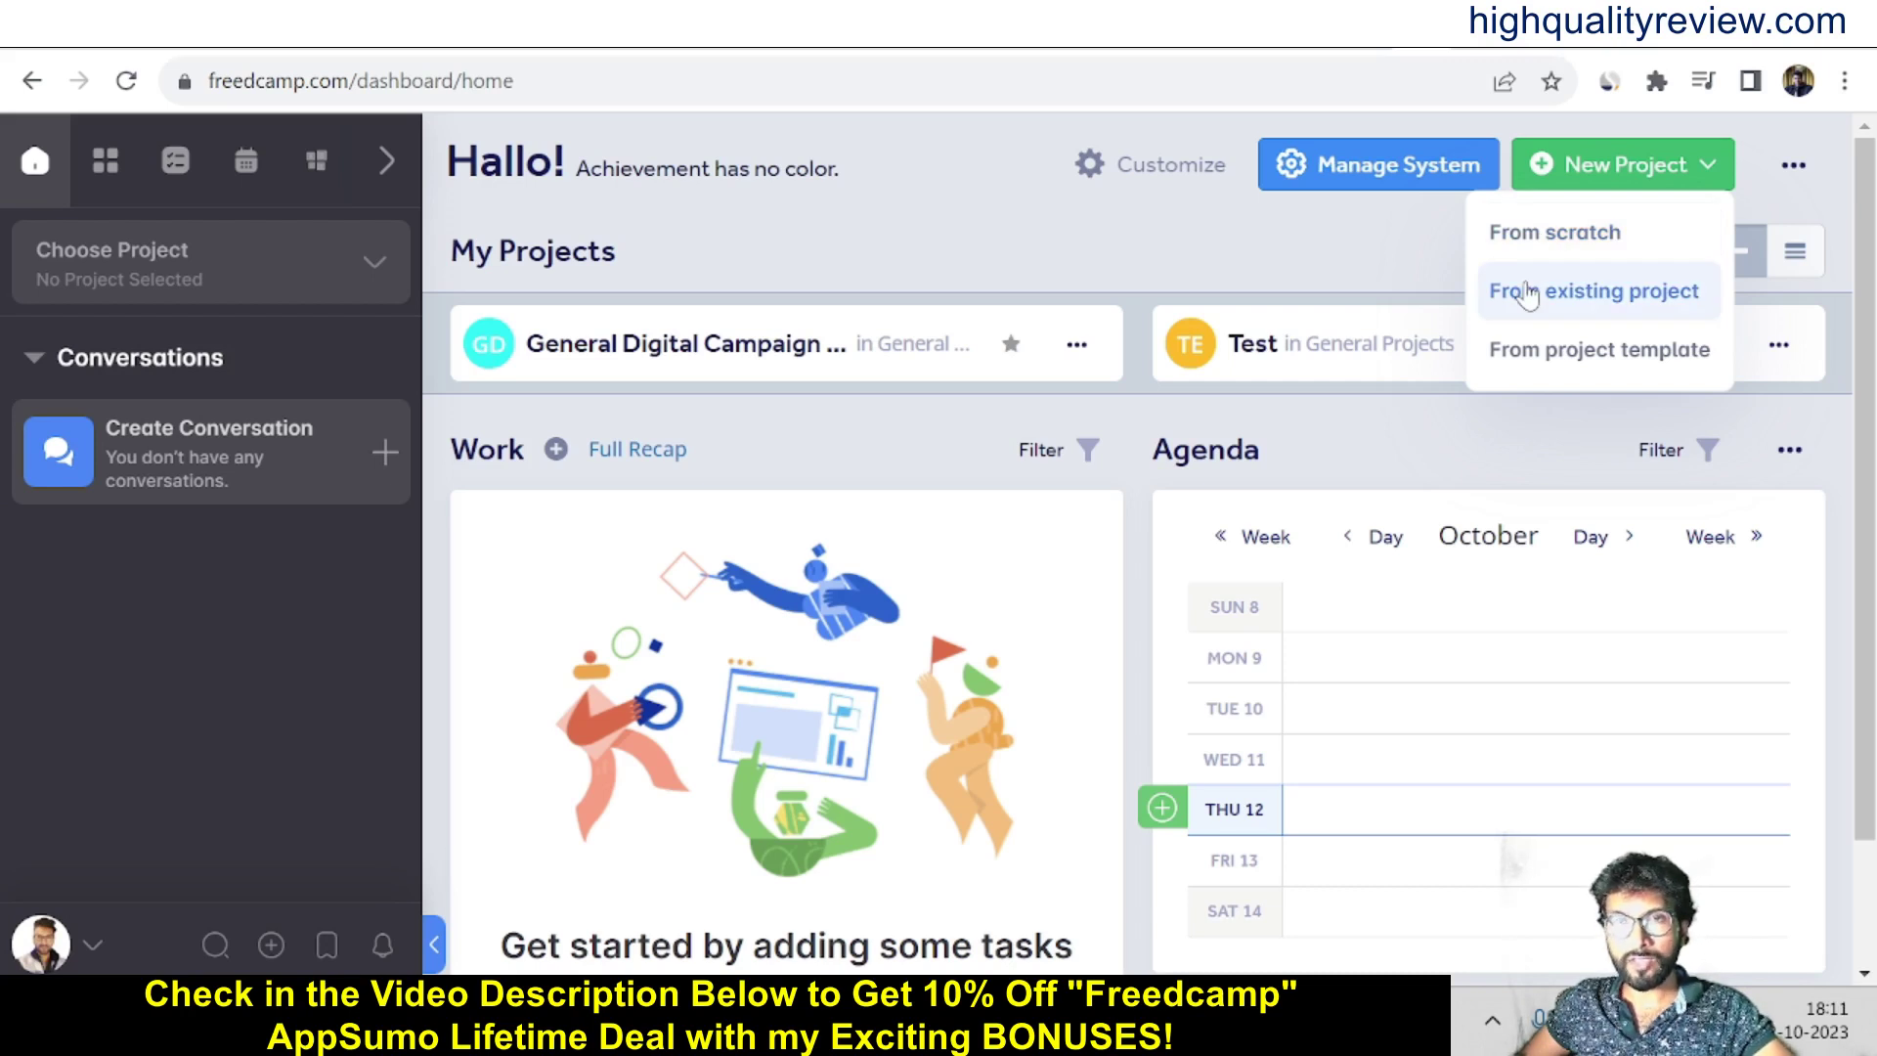
Step: Choose to start a project from a template and scroll through the template categories
click(1544, 361)
scroll(1149, 577, down, 4)
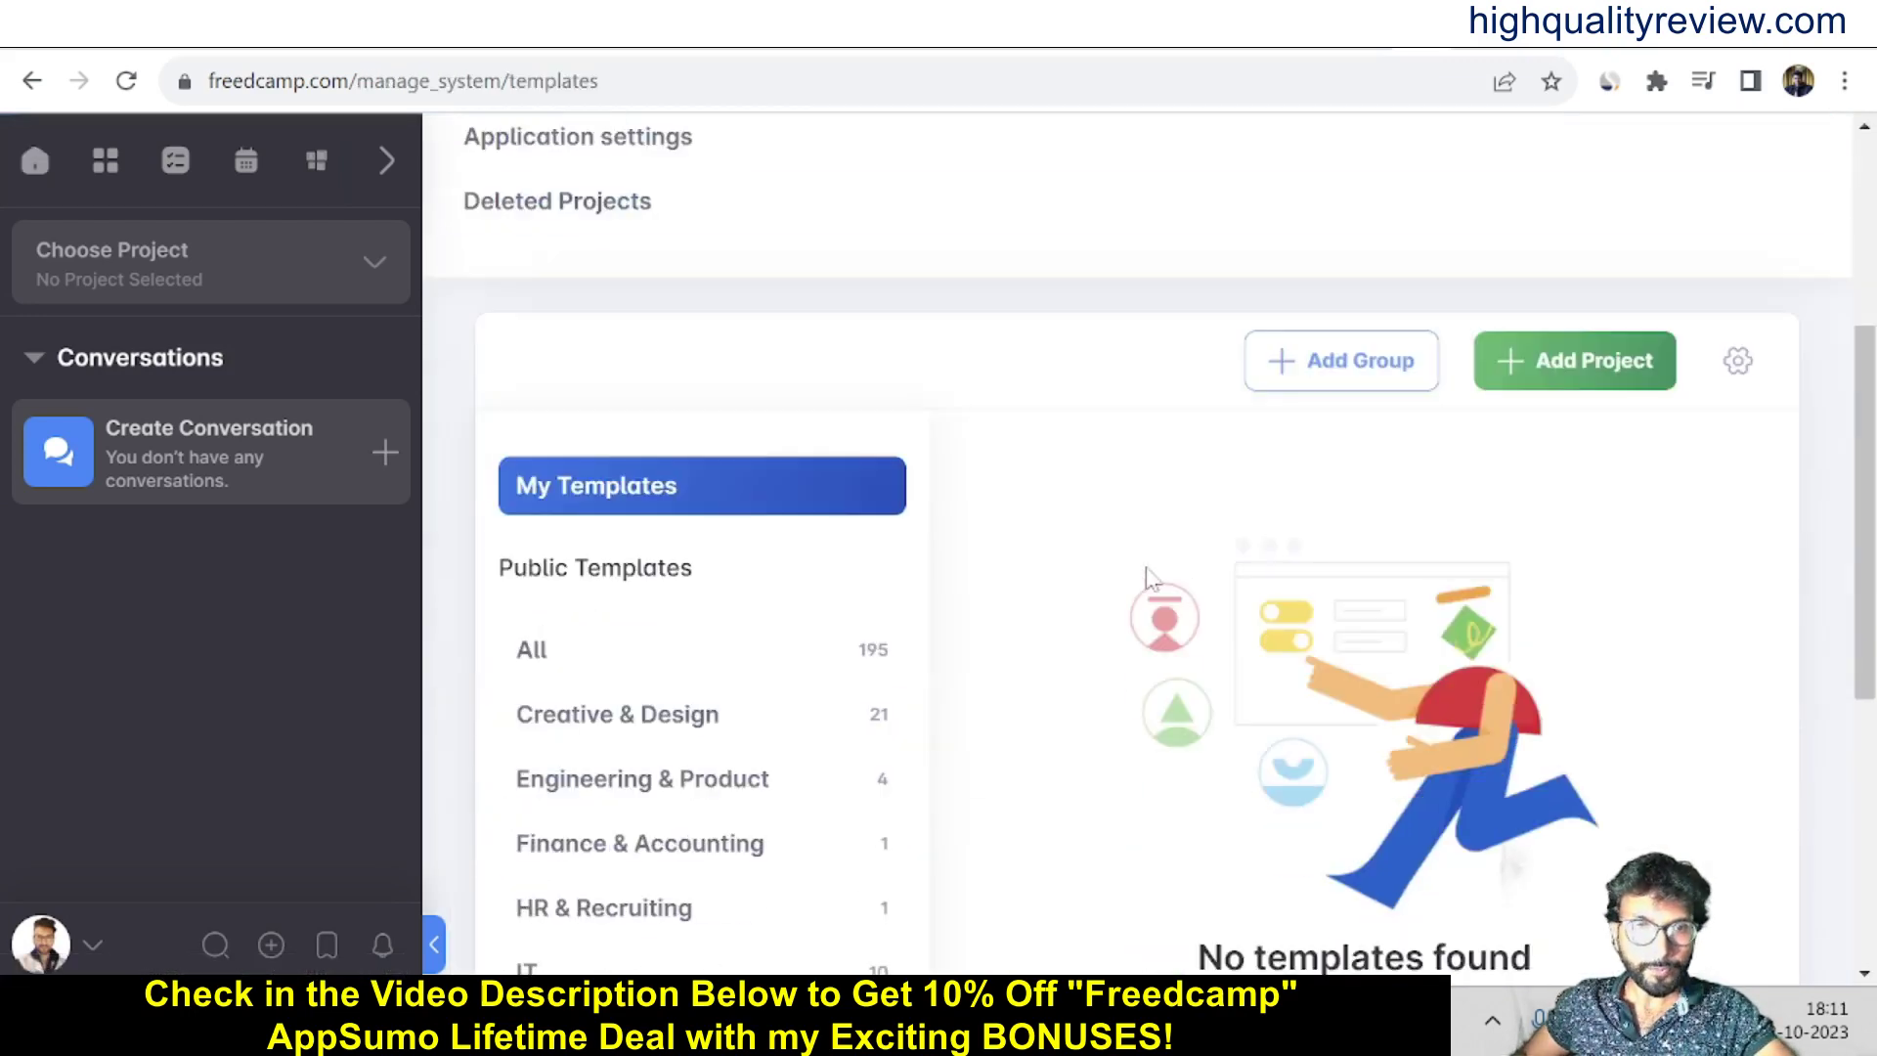
scroll(1149, 577, down, 3)
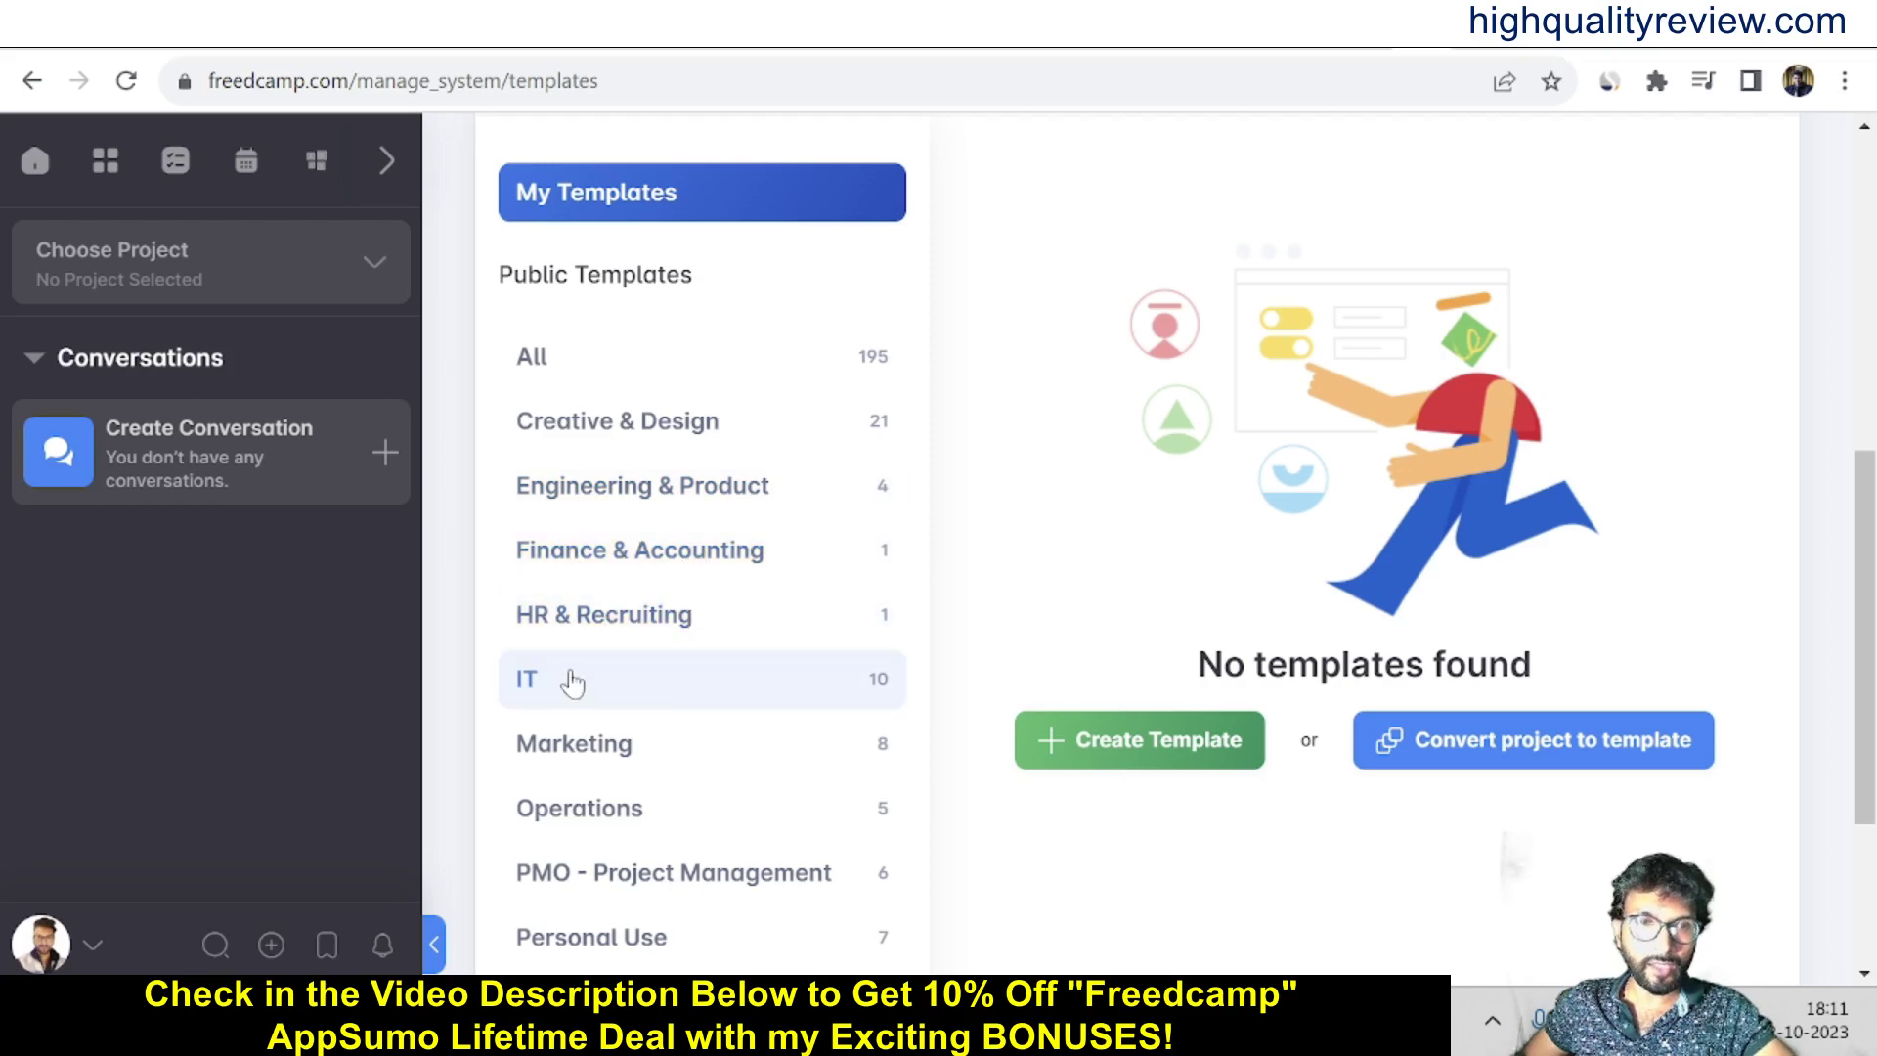
scroll(743, 763, down, 3)
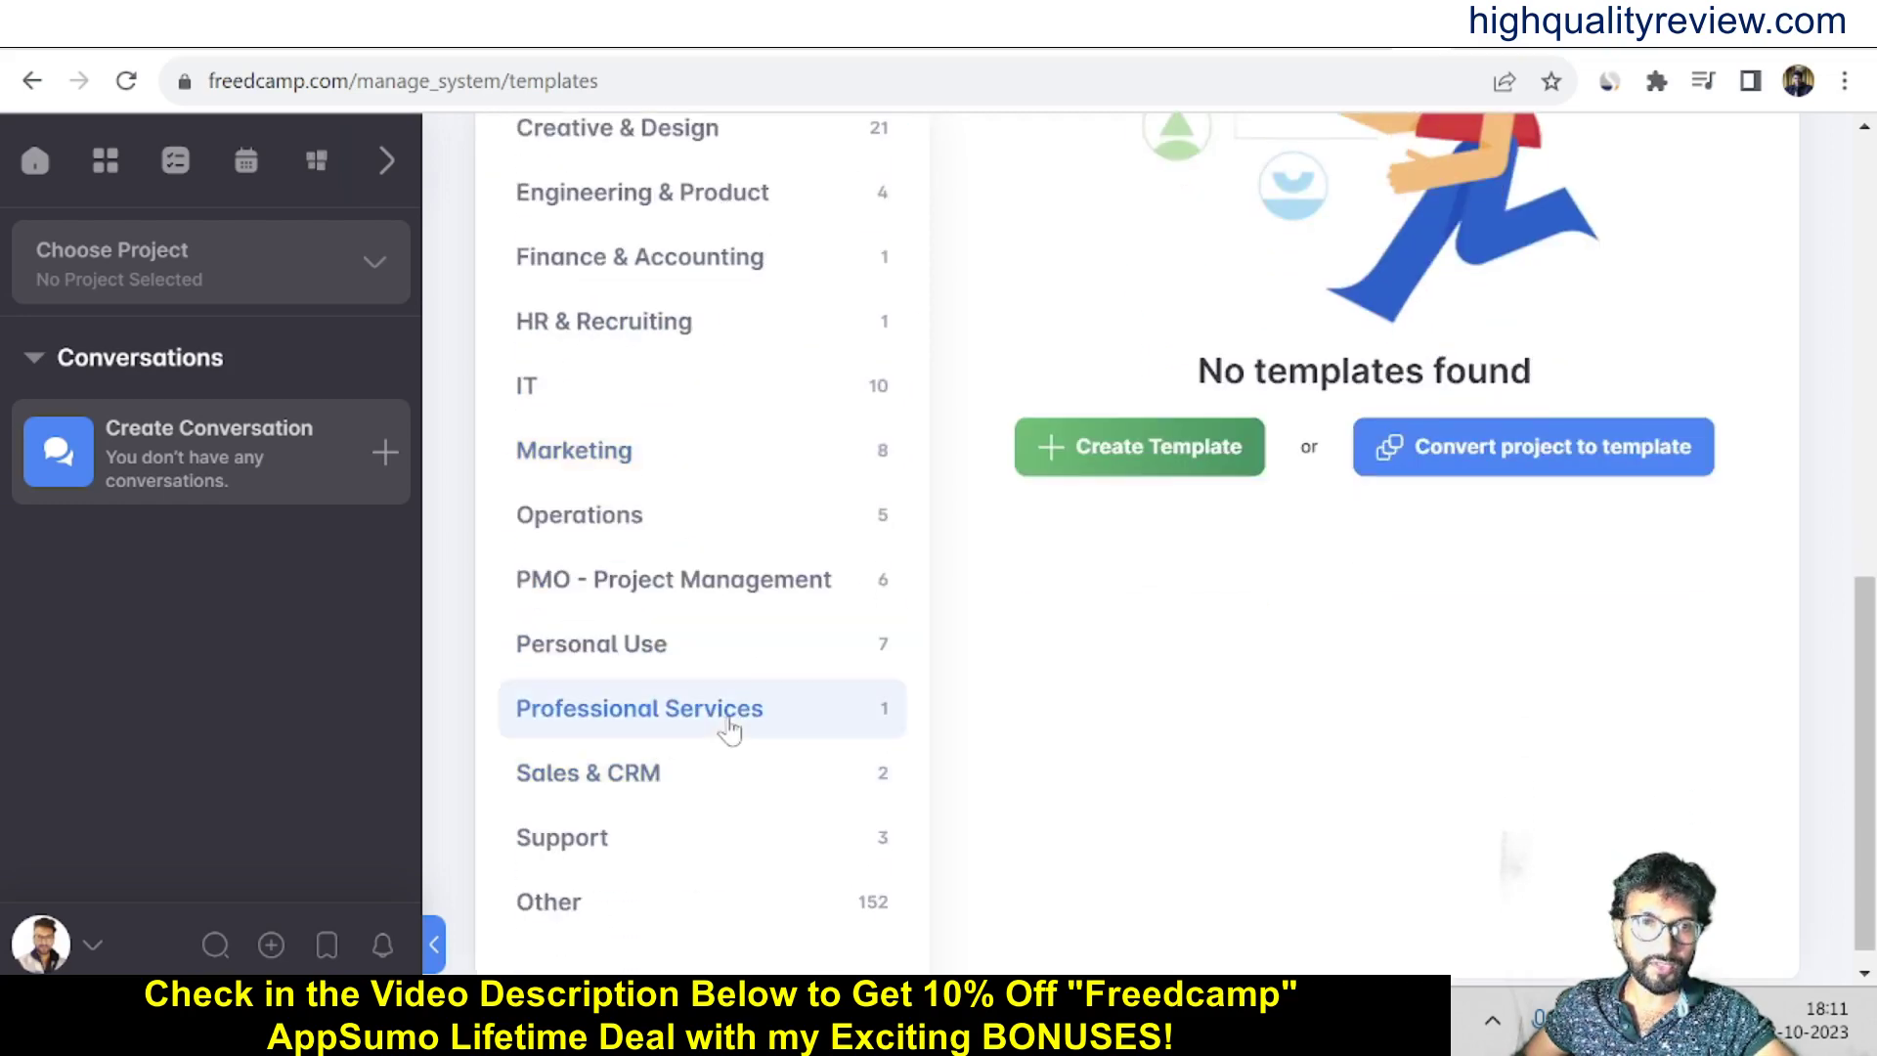
scroll(750, 637, up, 3)
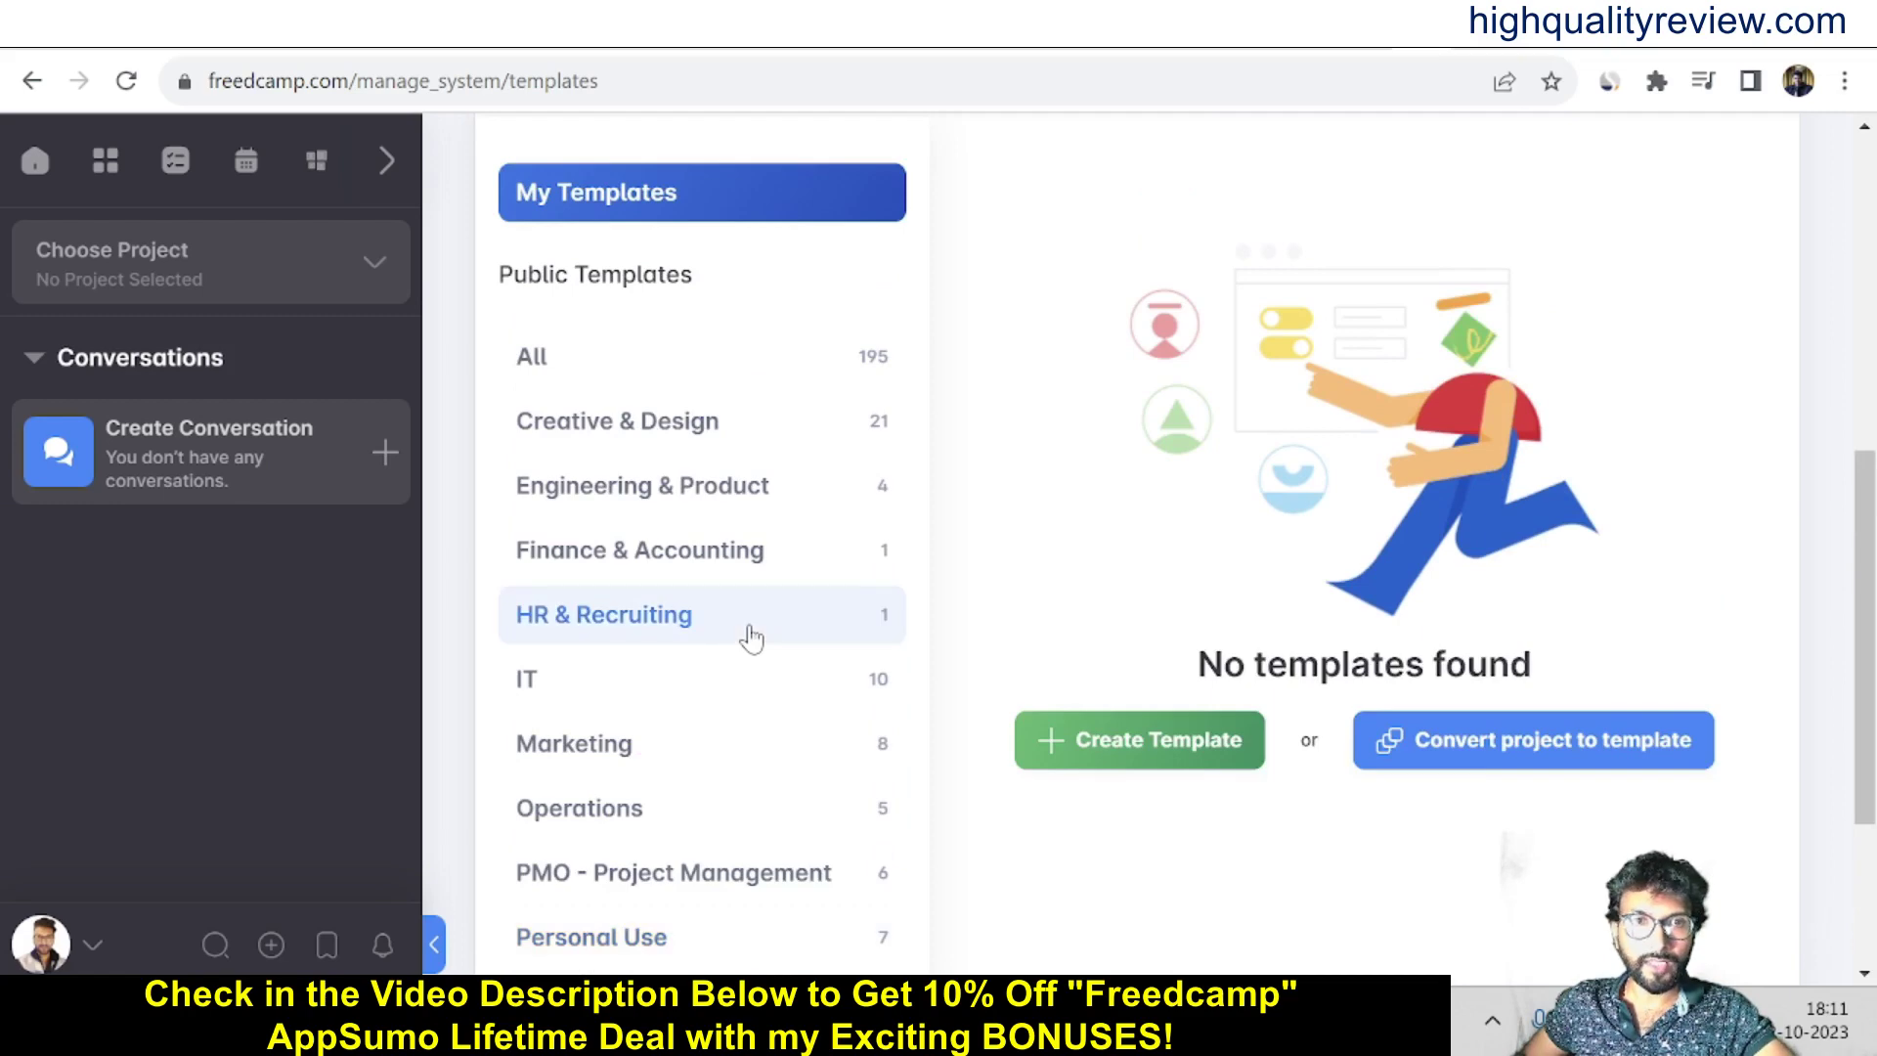
Step: List the 21 Creative & Design templates and show the Logo Design template's options
click(542, 422)
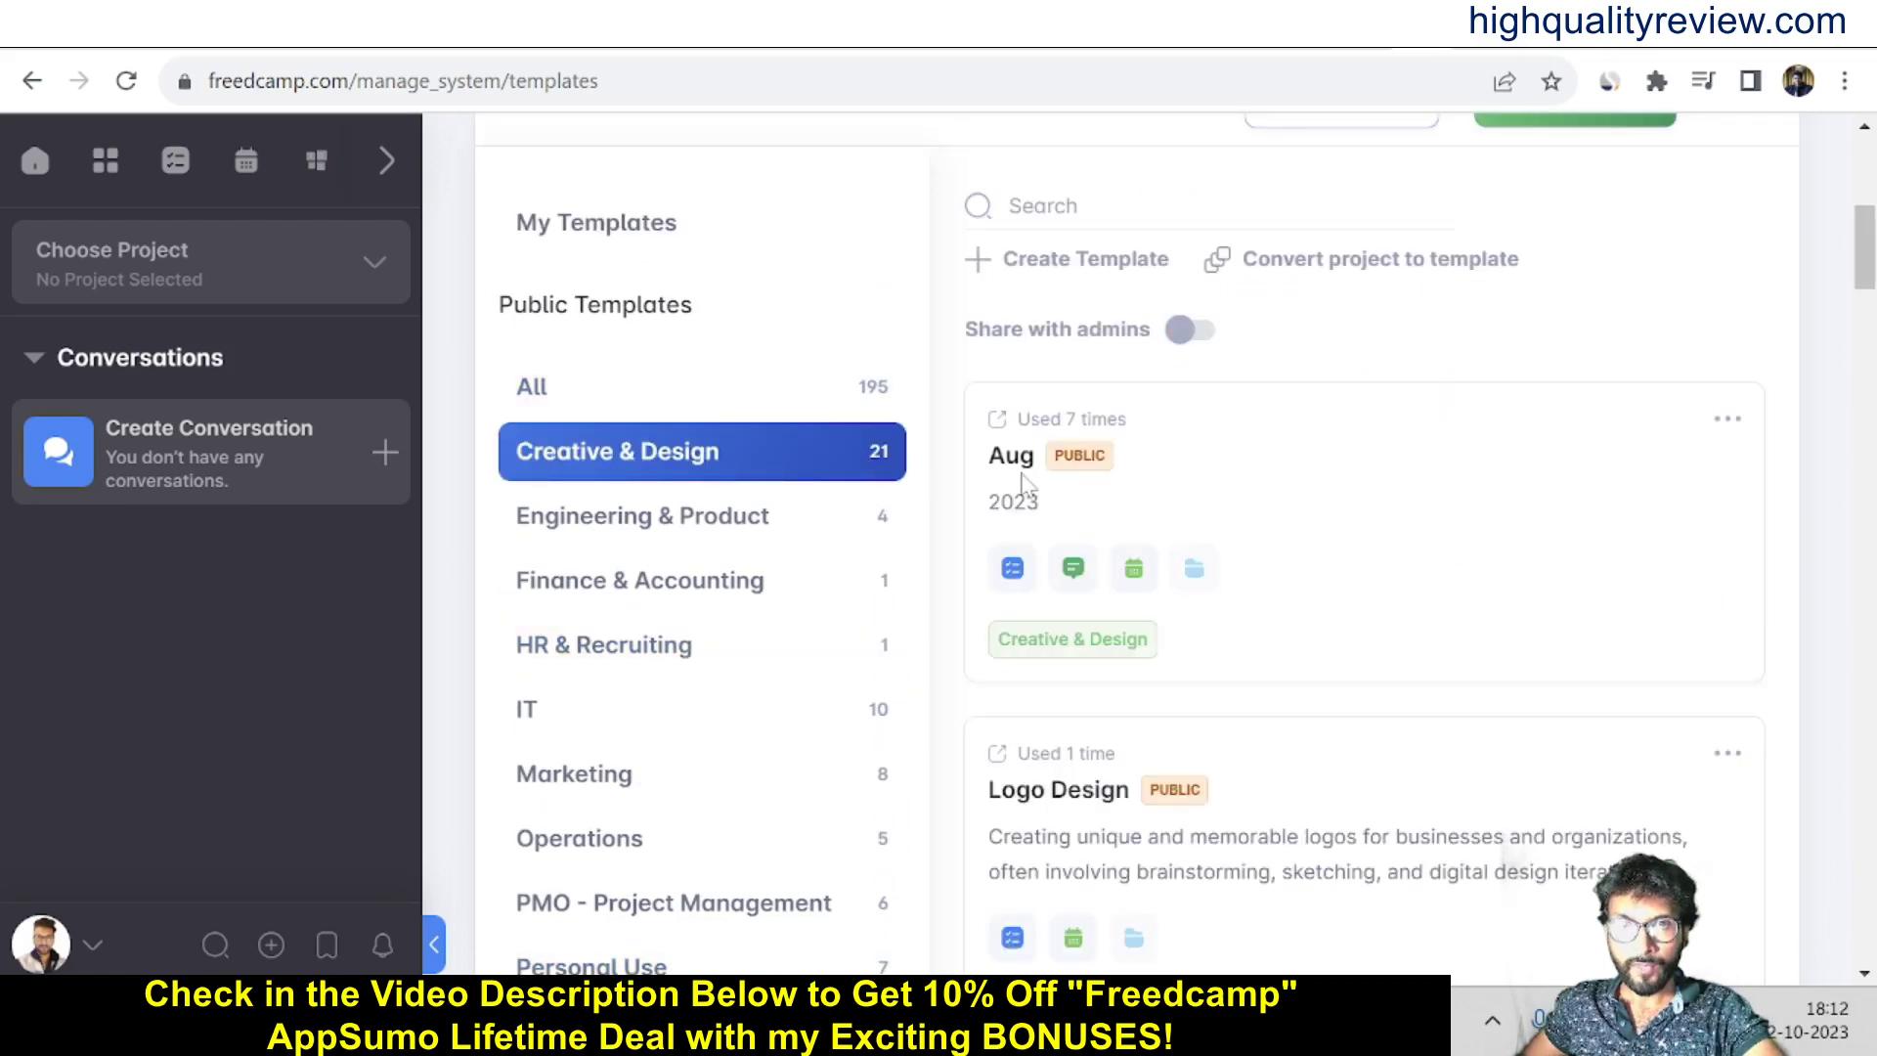
scroll(1311, 658, down, 12)
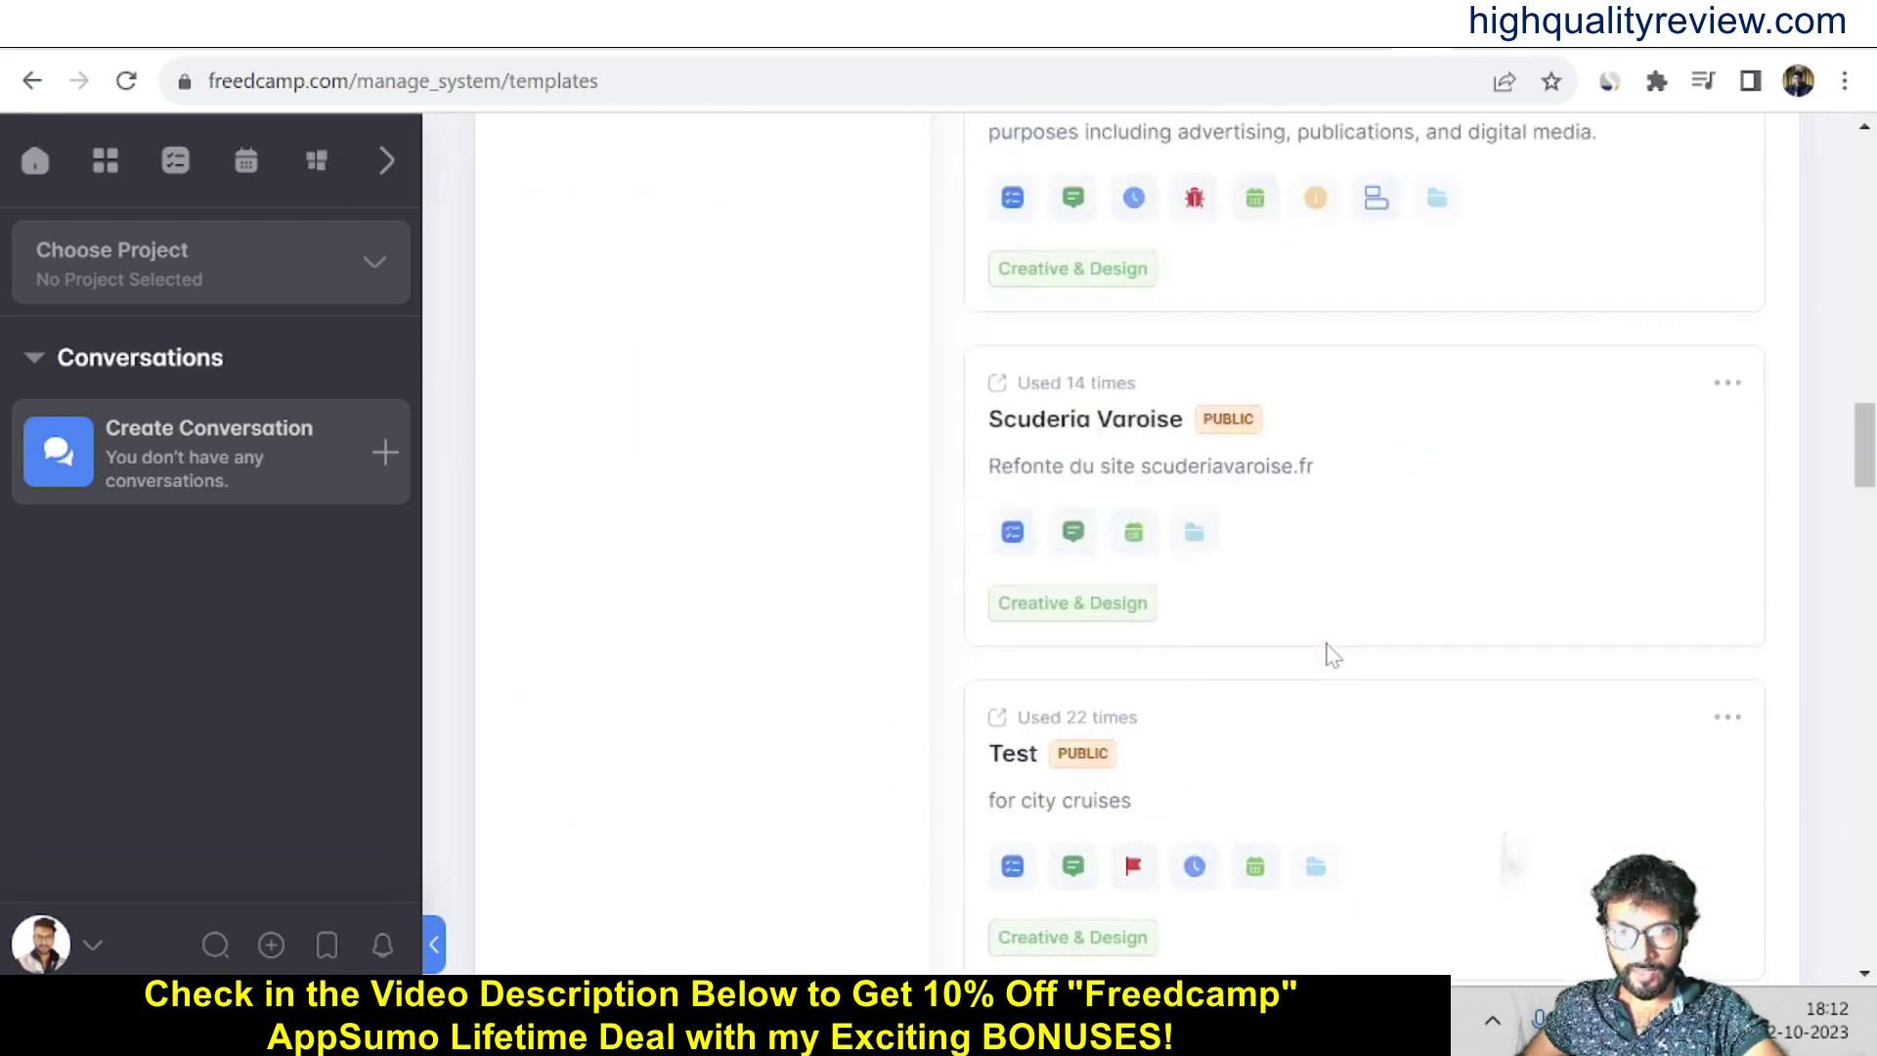
scroll(1333, 656, up, 10)
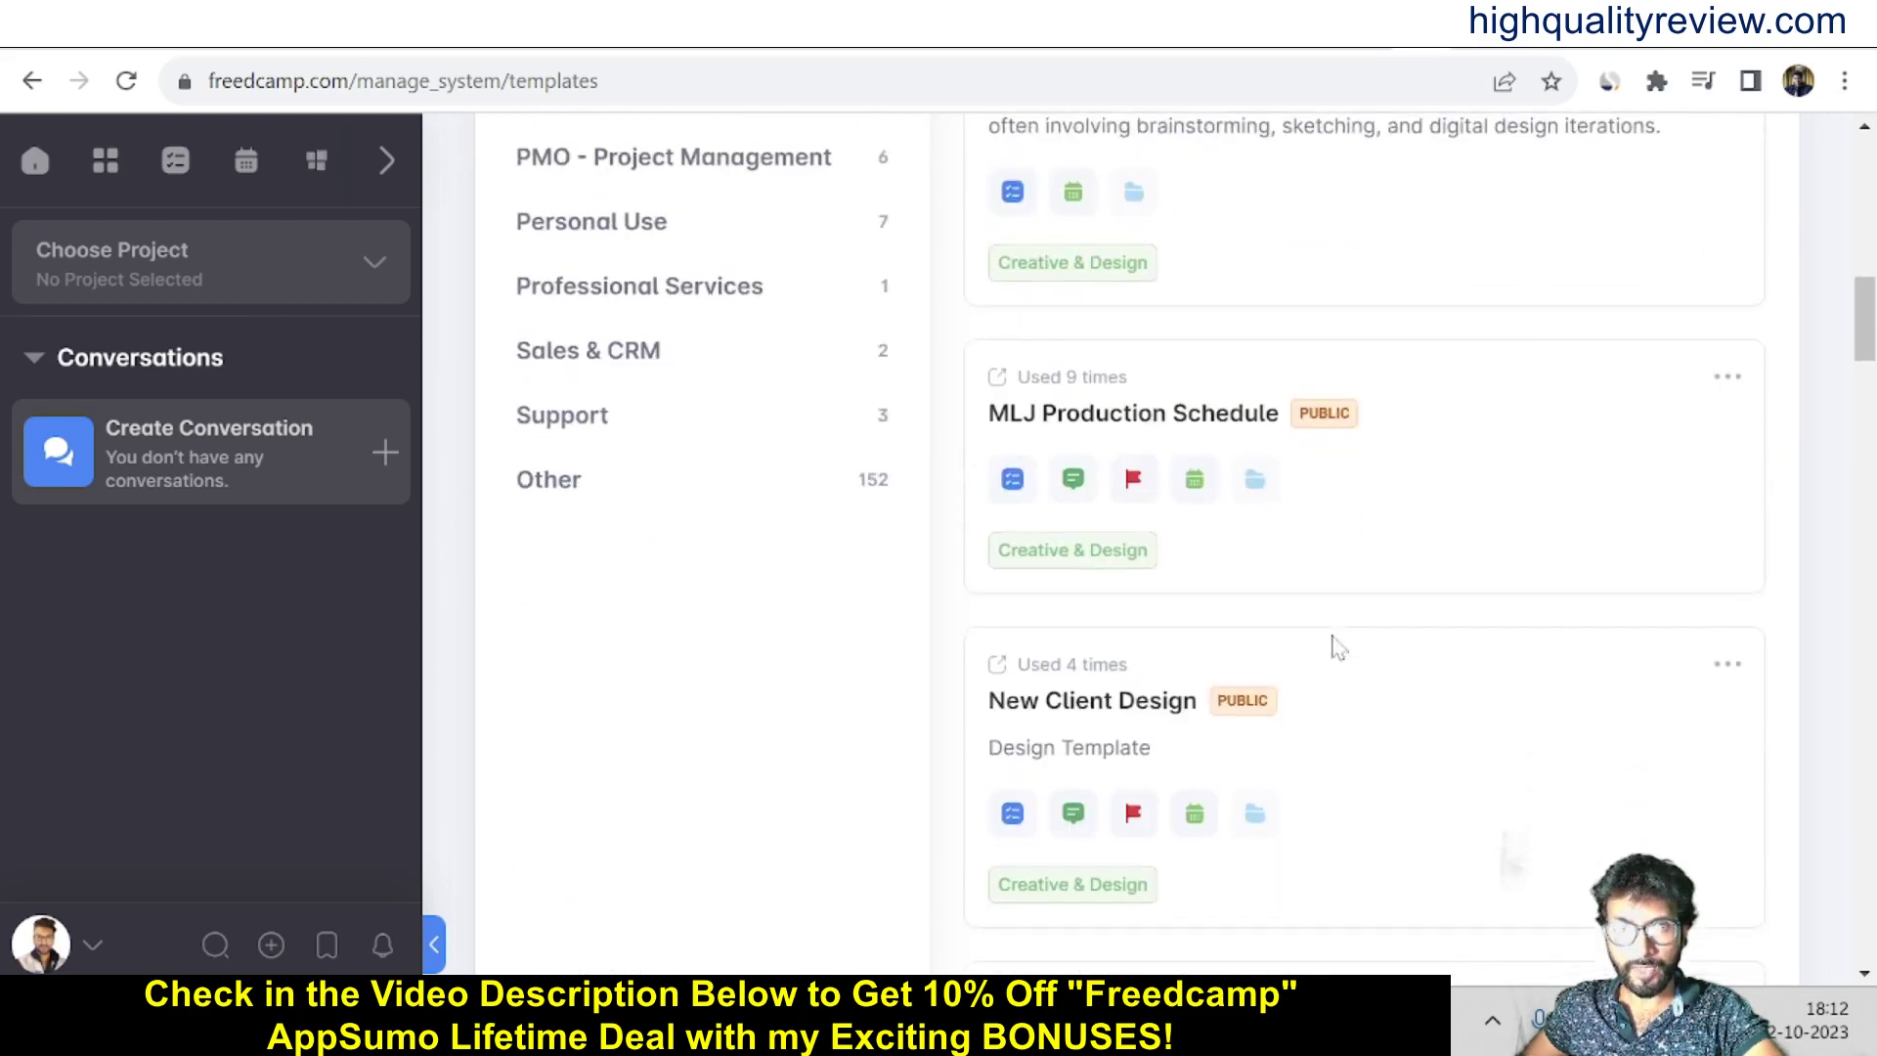
scroll(1334, 649, up, 3)
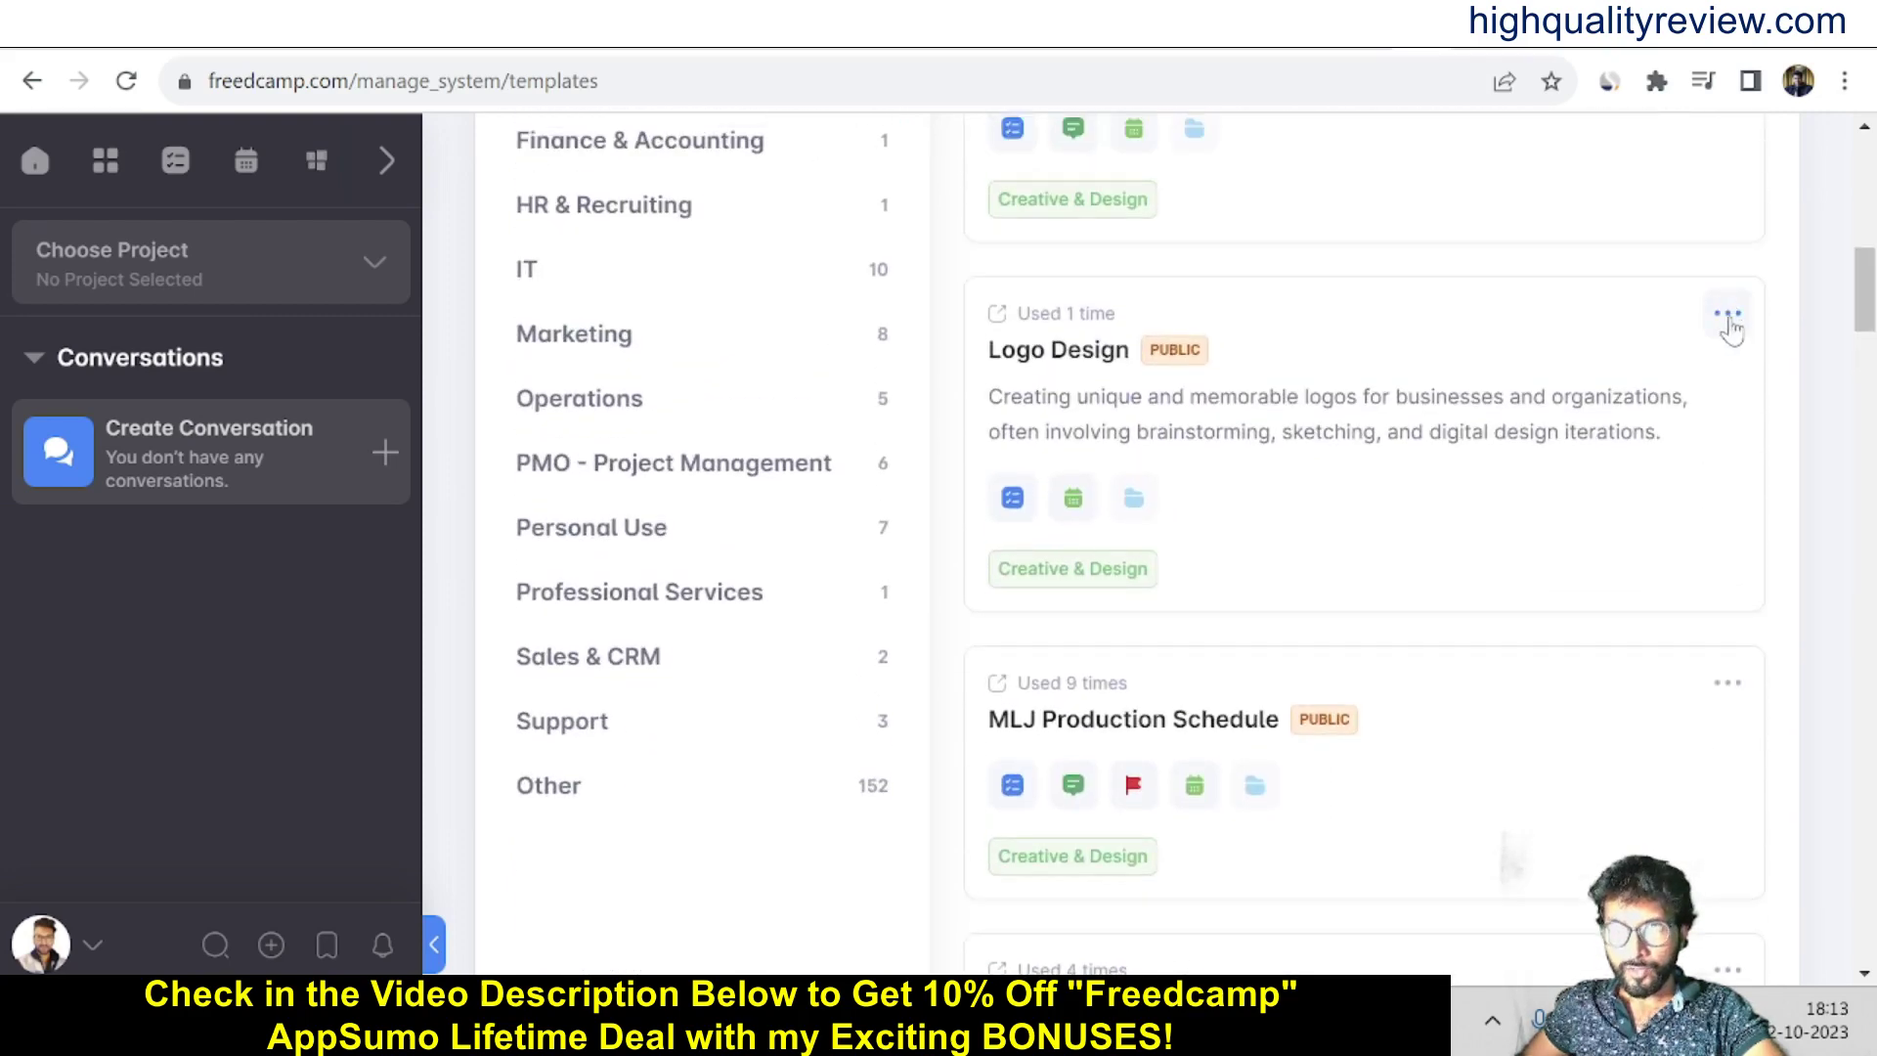
click(1727, 317)
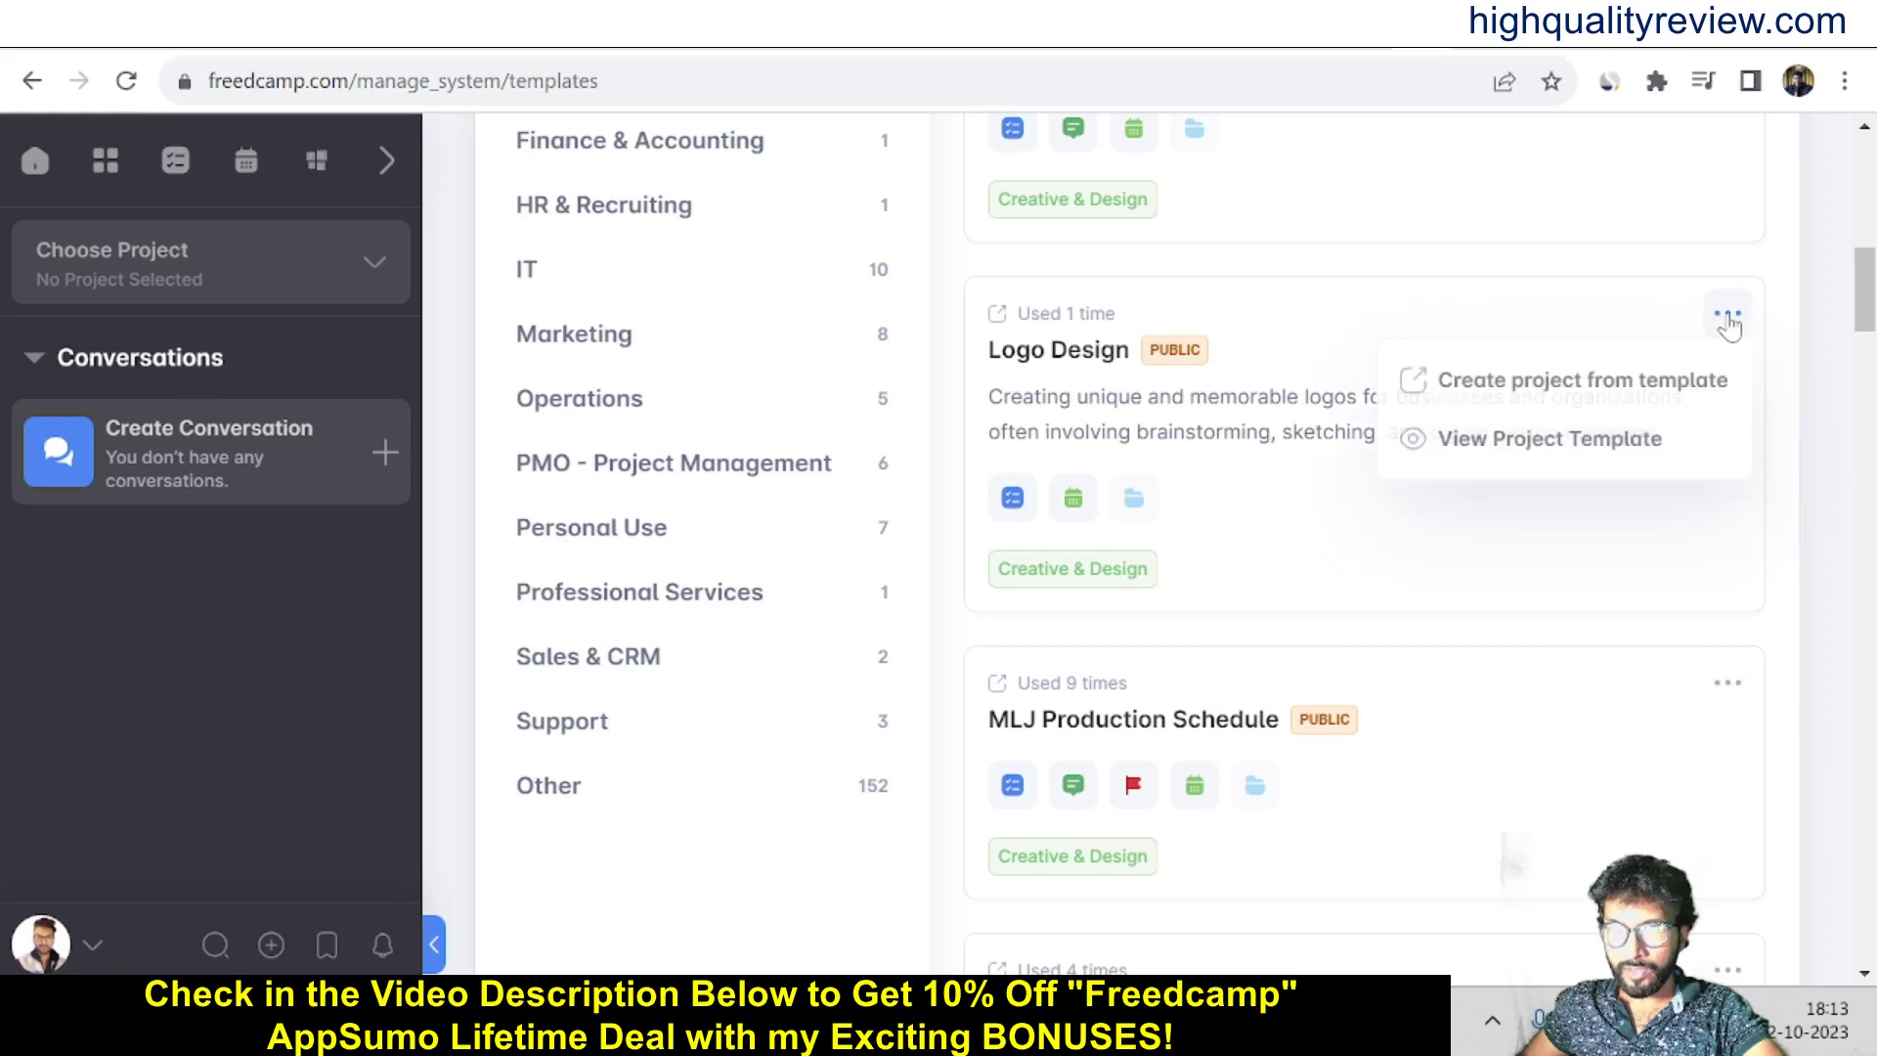
click(1466, 440)
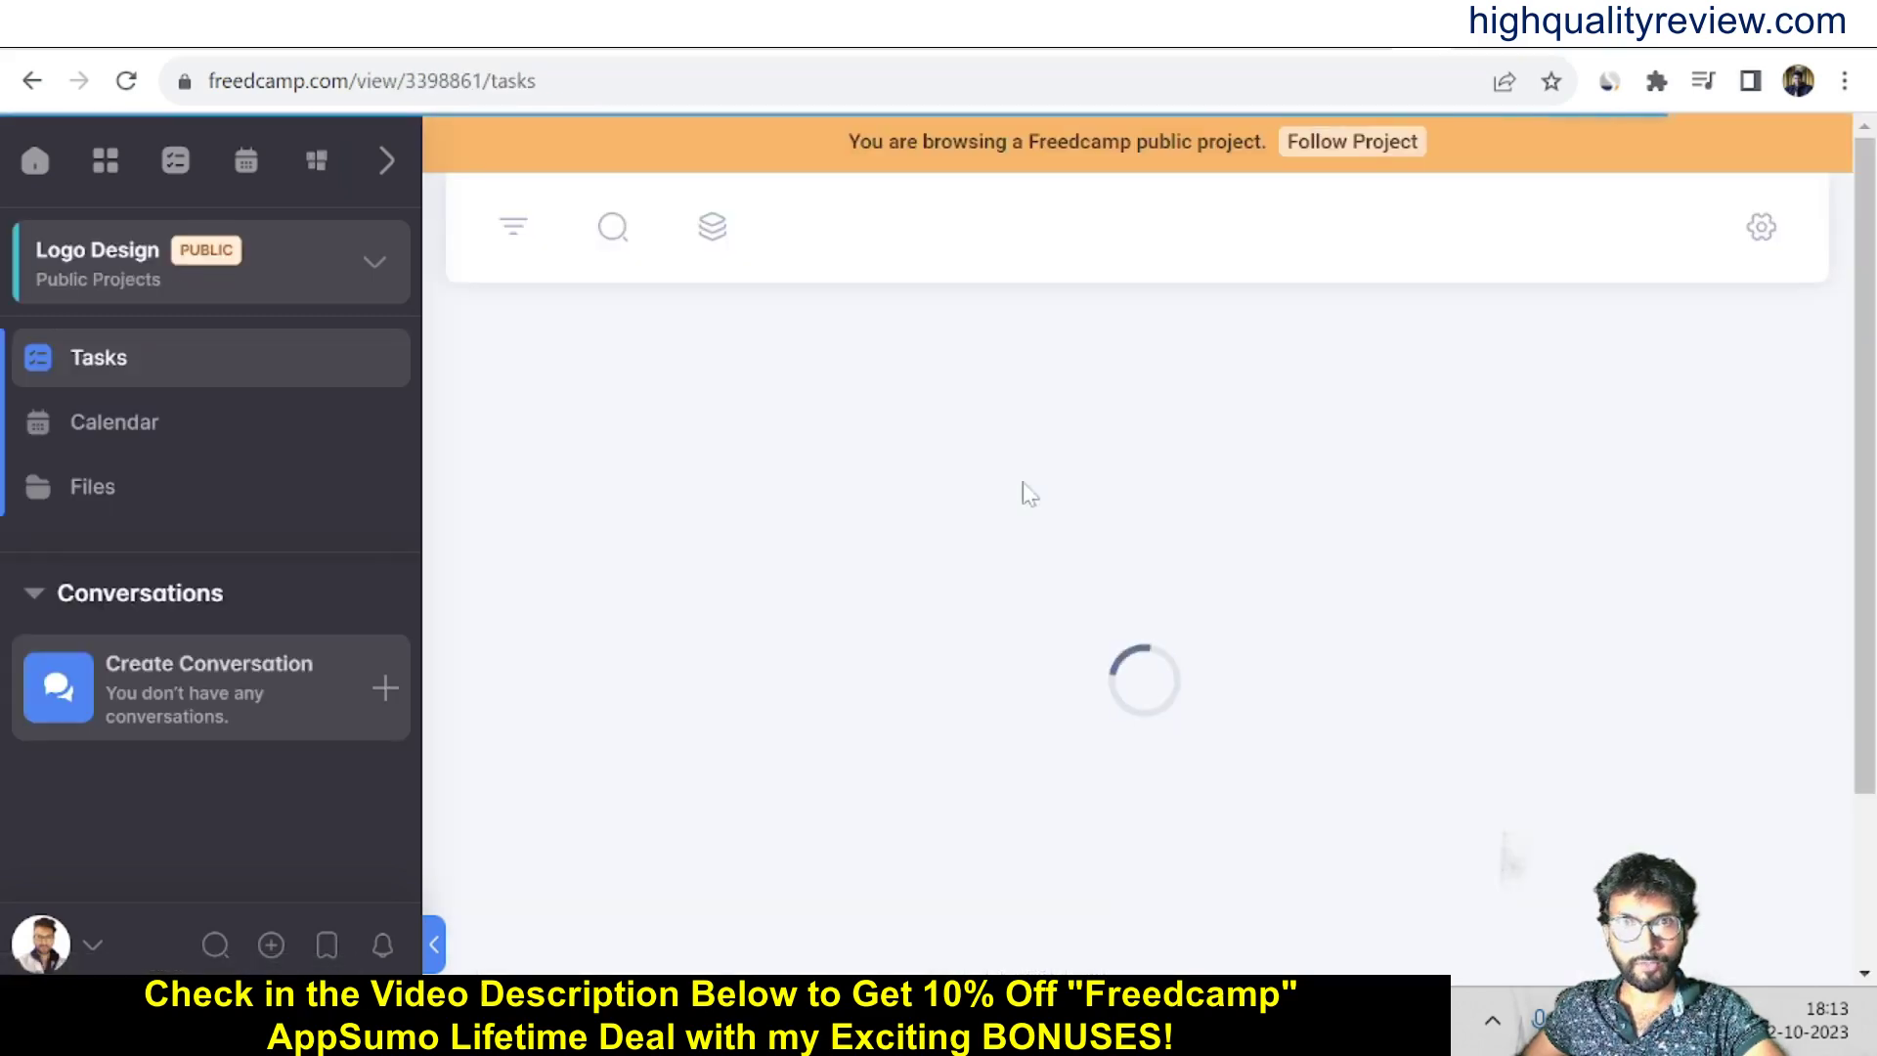
click(32, 80)
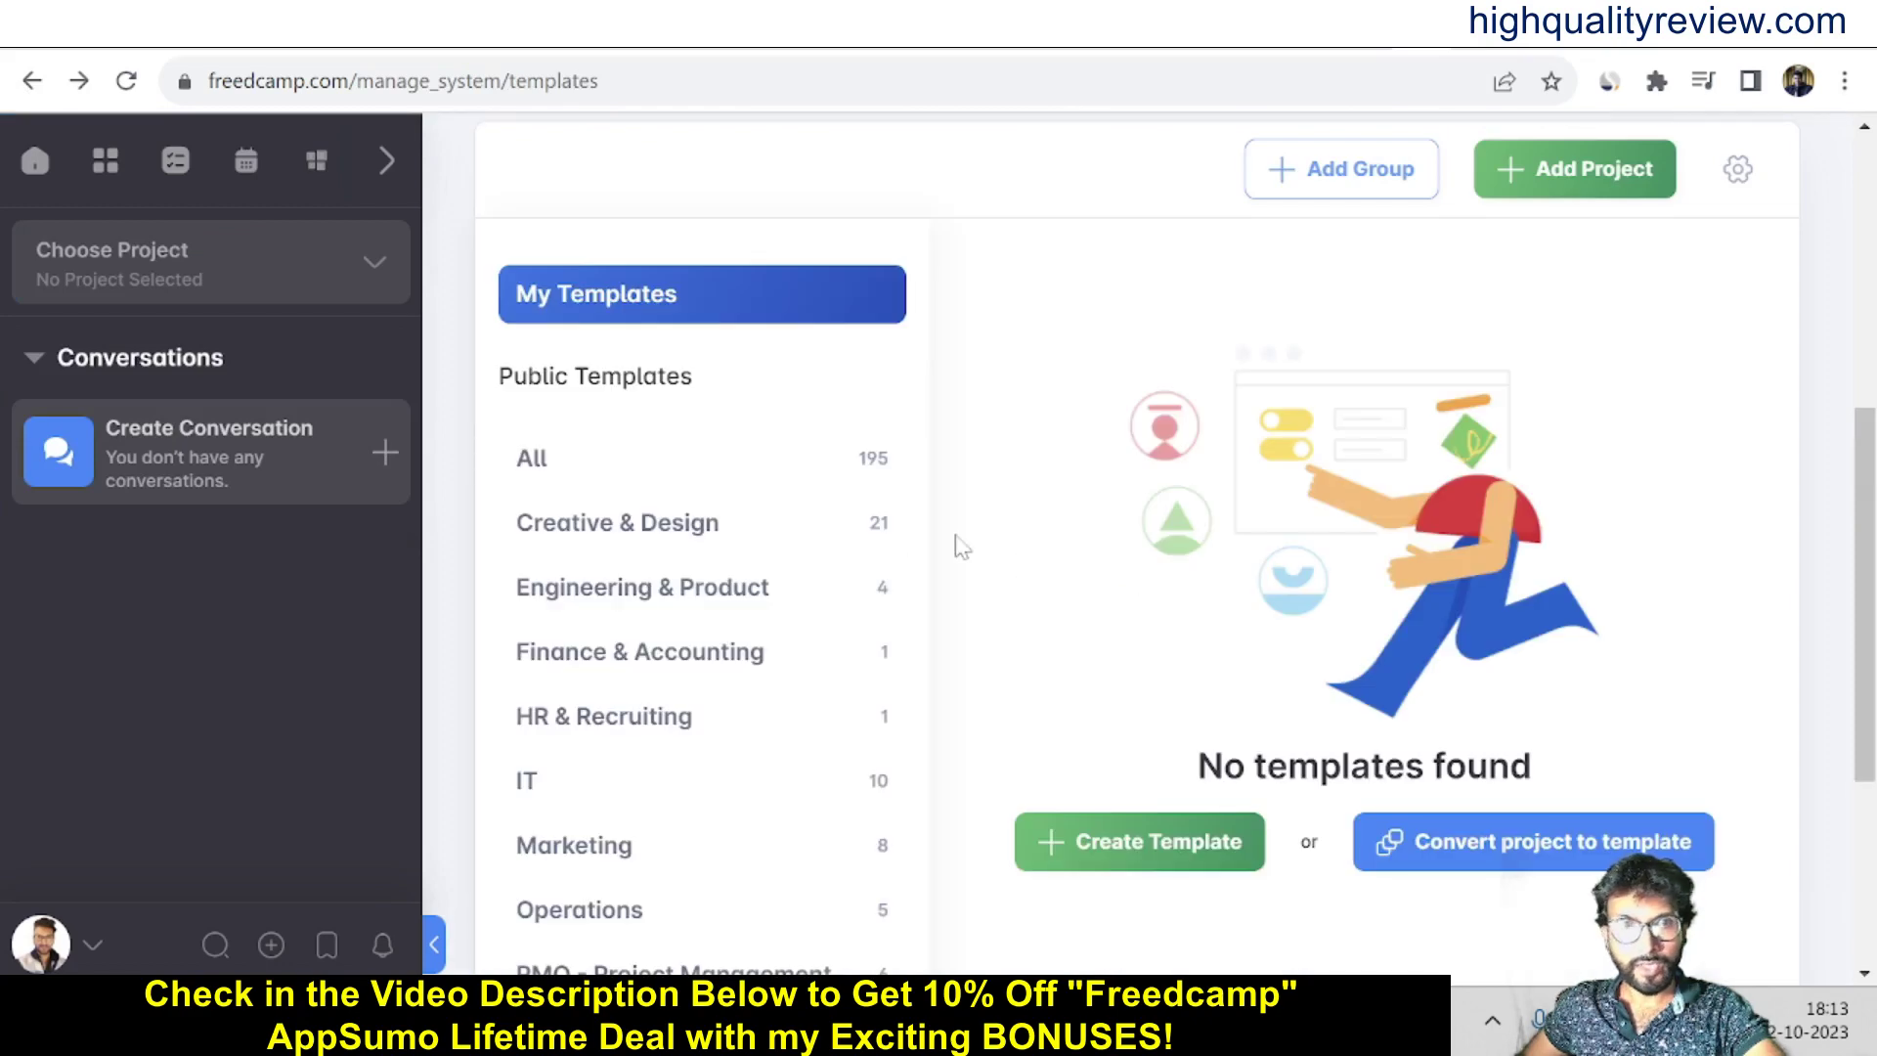
click(577, 533)
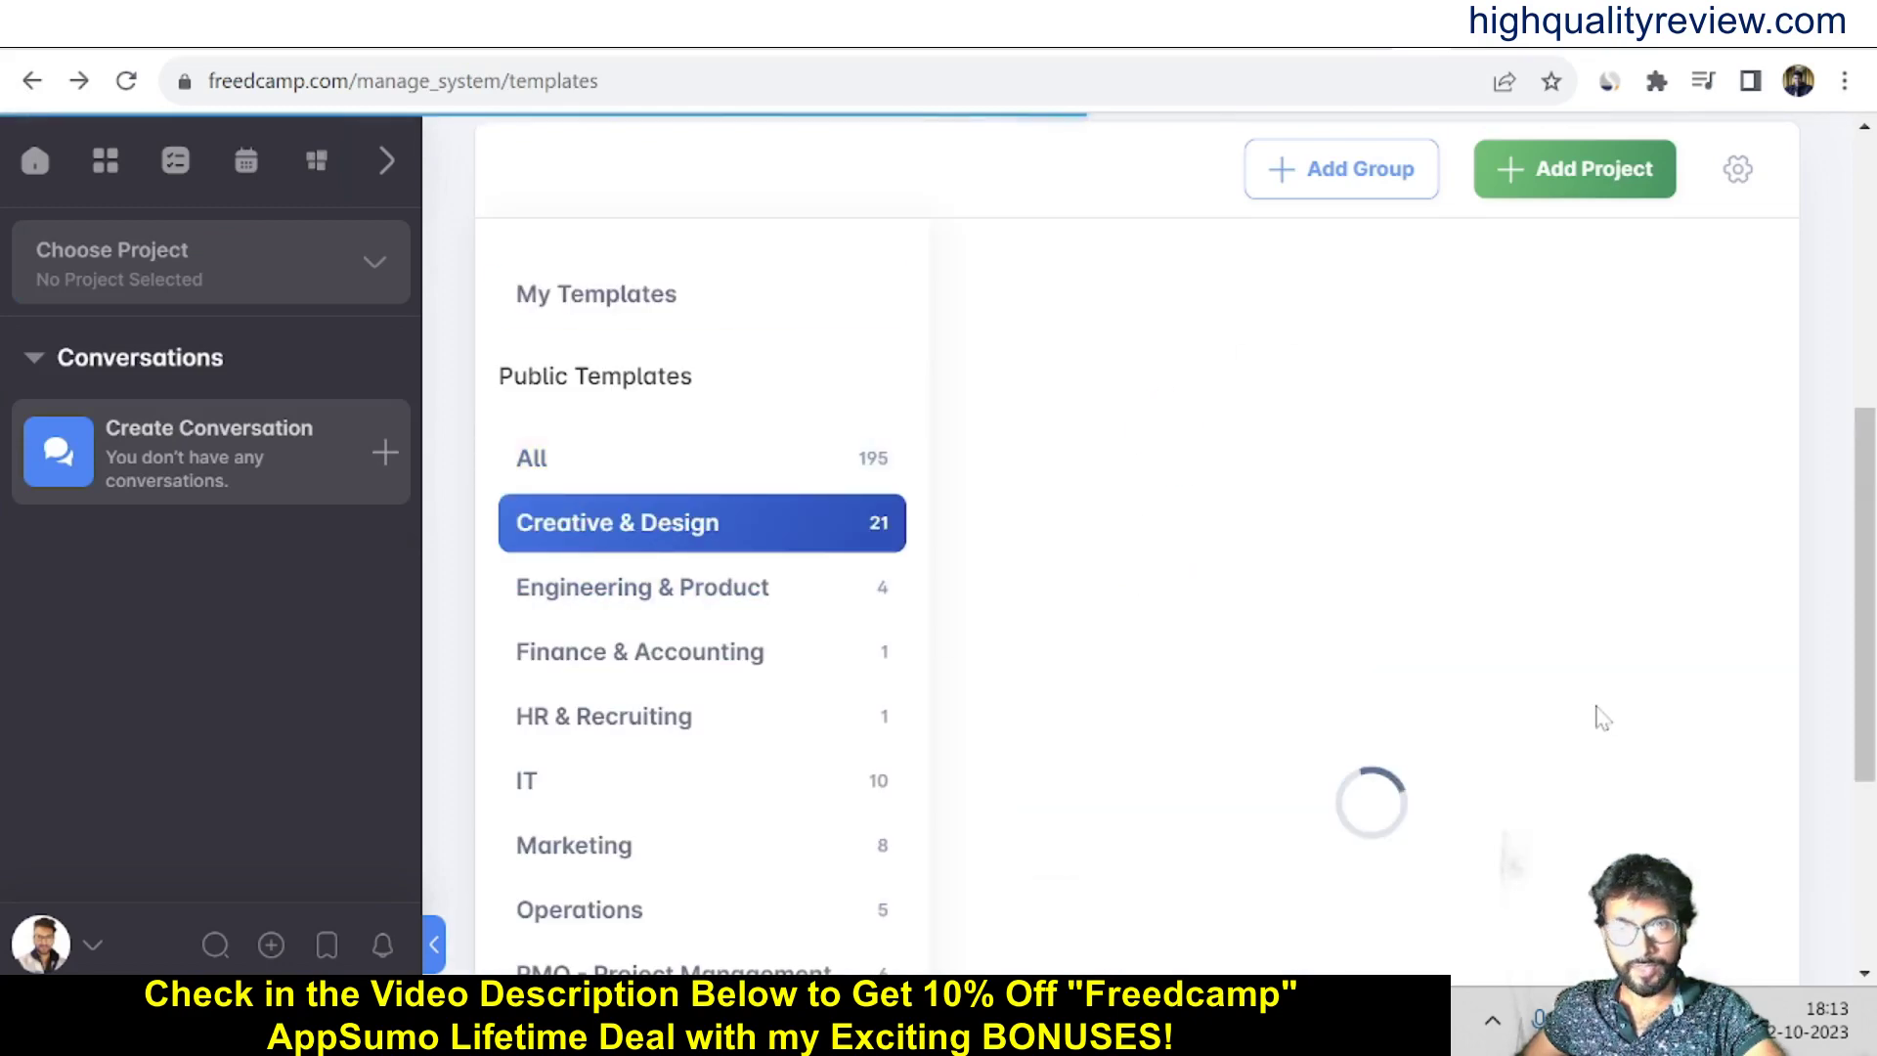
scroll(1588, 704, down, 5)
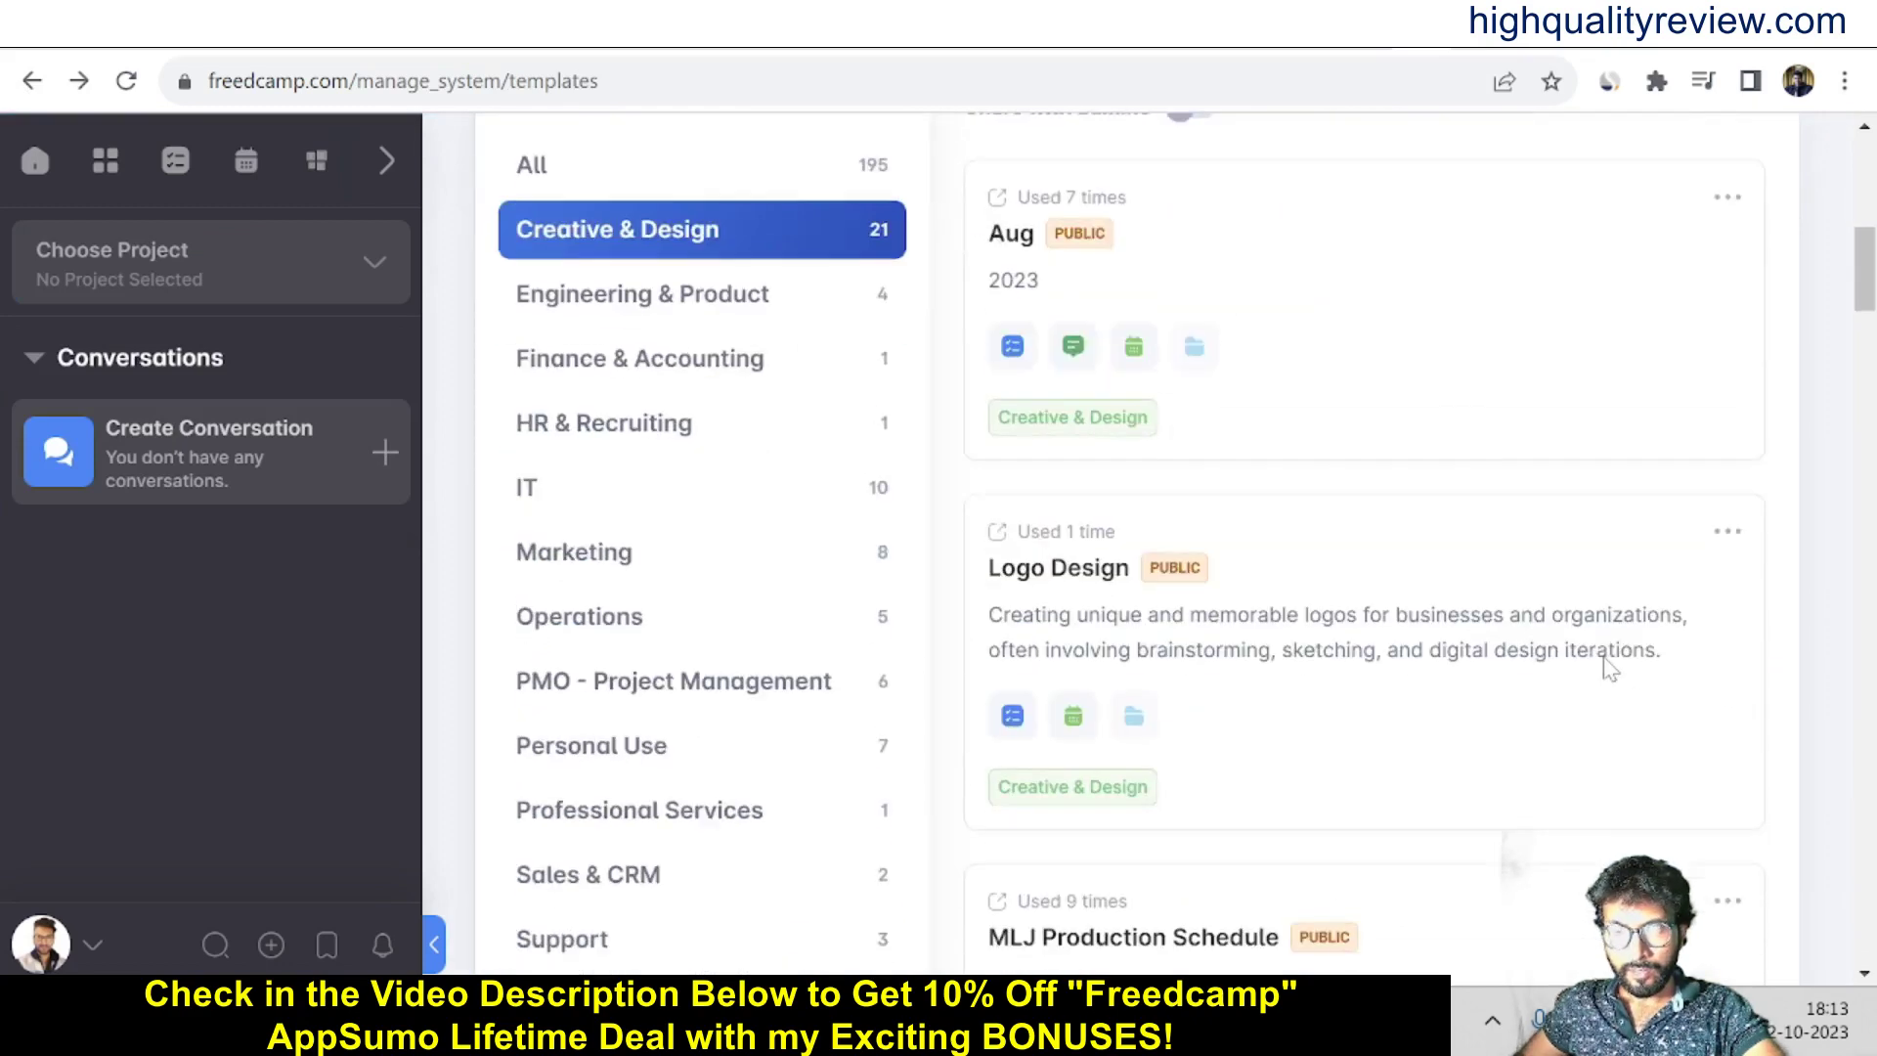
click(1727, 385)
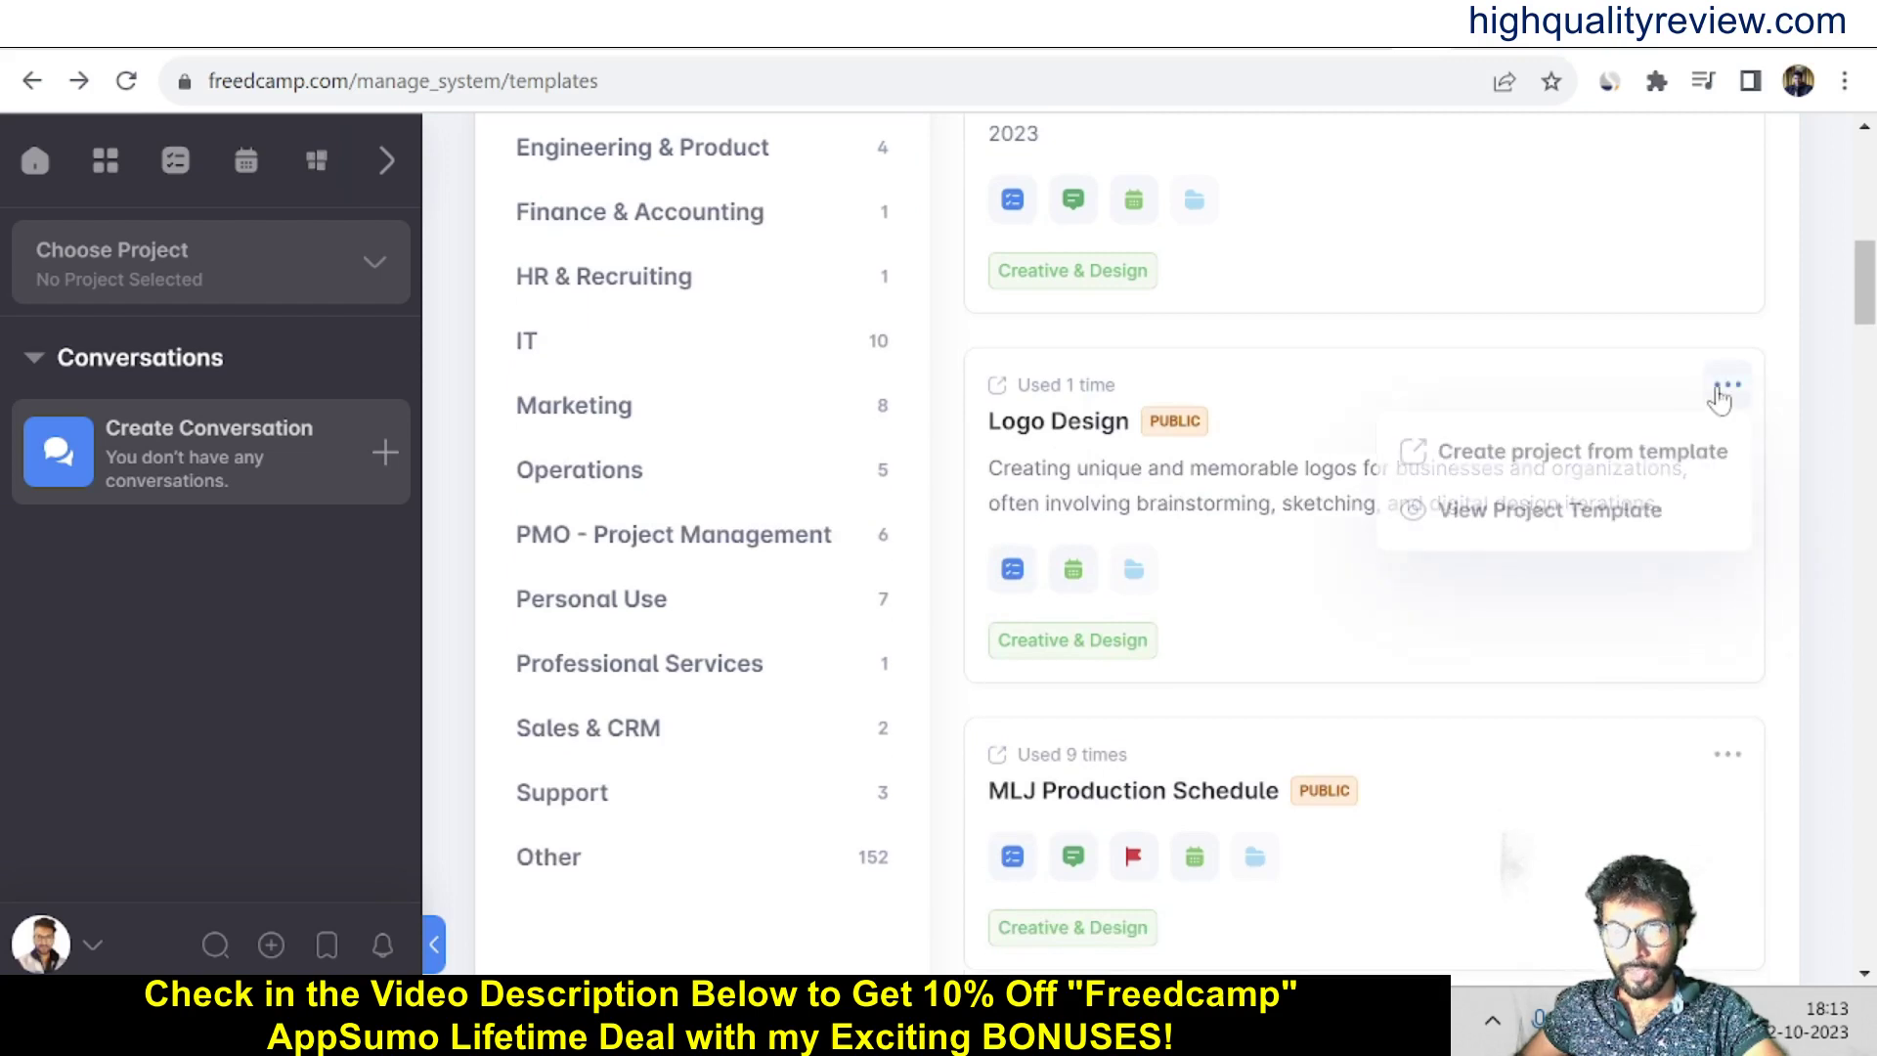
Step: Create the Logo Design project from its template with default settings, then return Home
click(1483, 461)
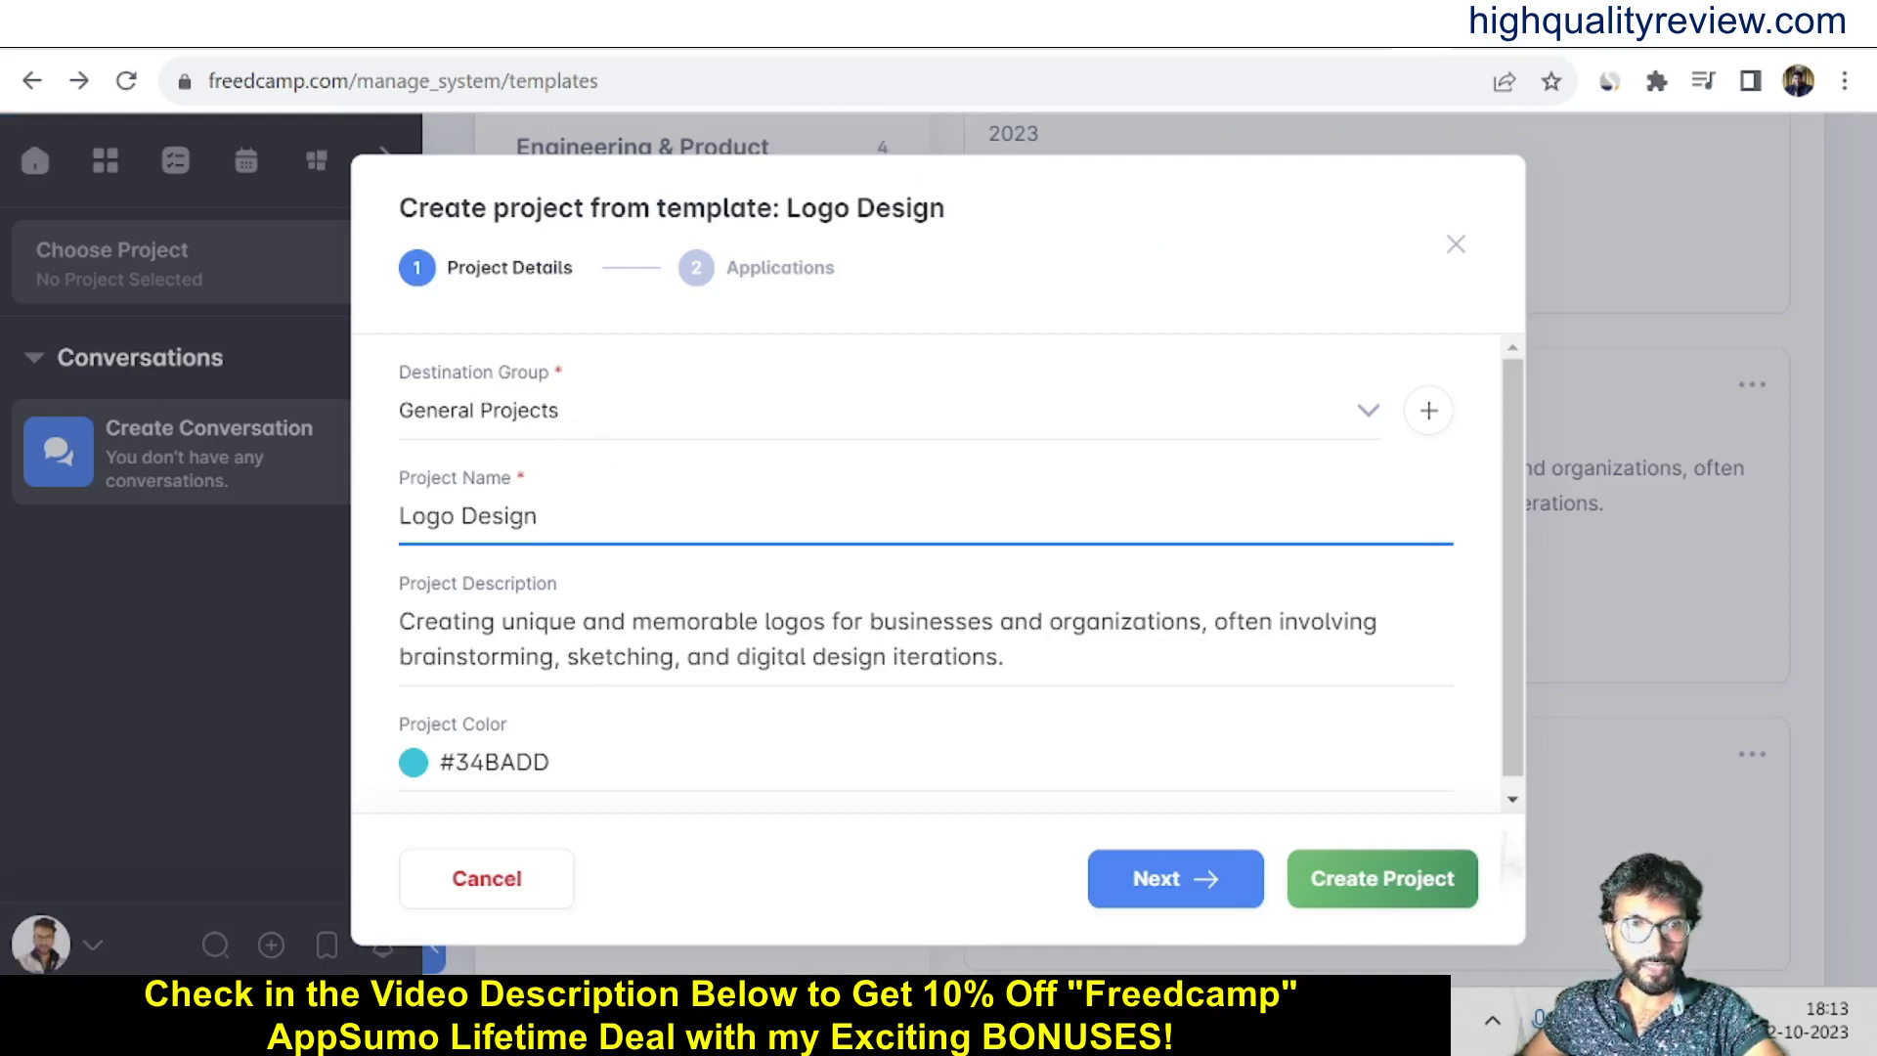
click(431, 621)
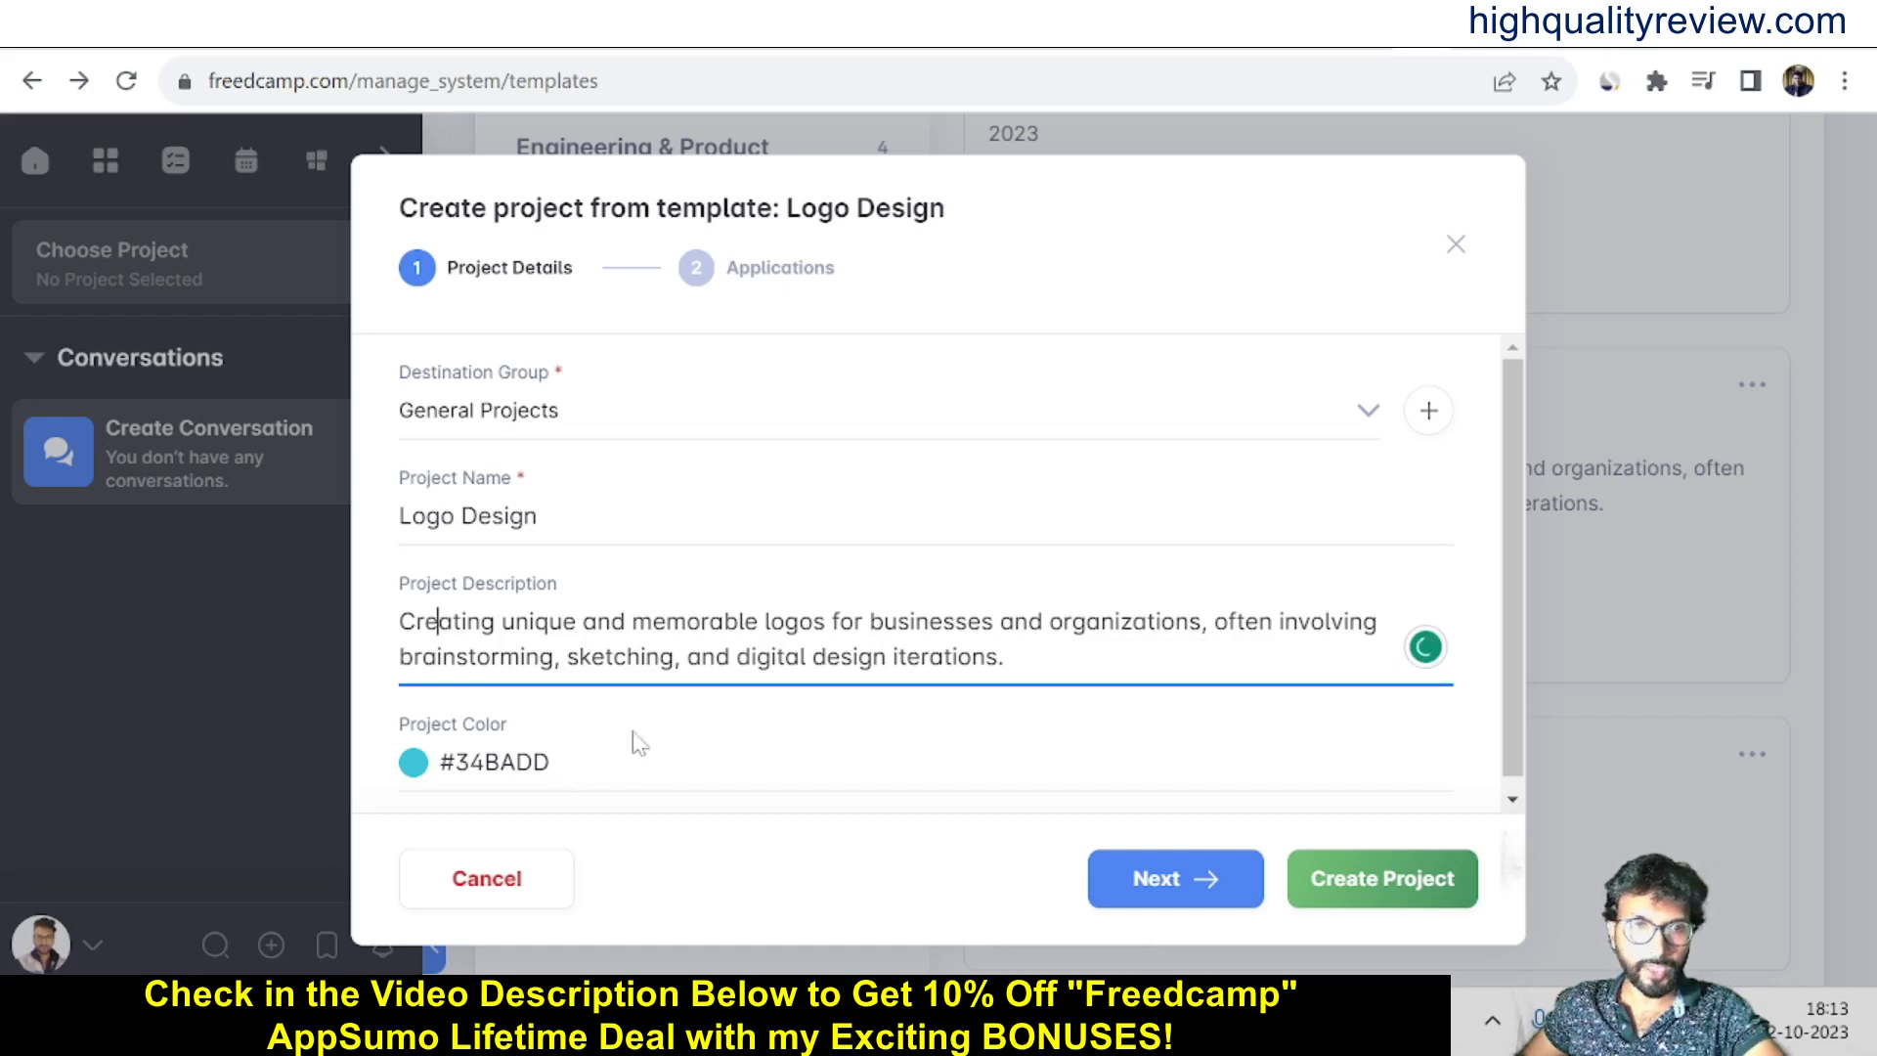
click(1373, 878)
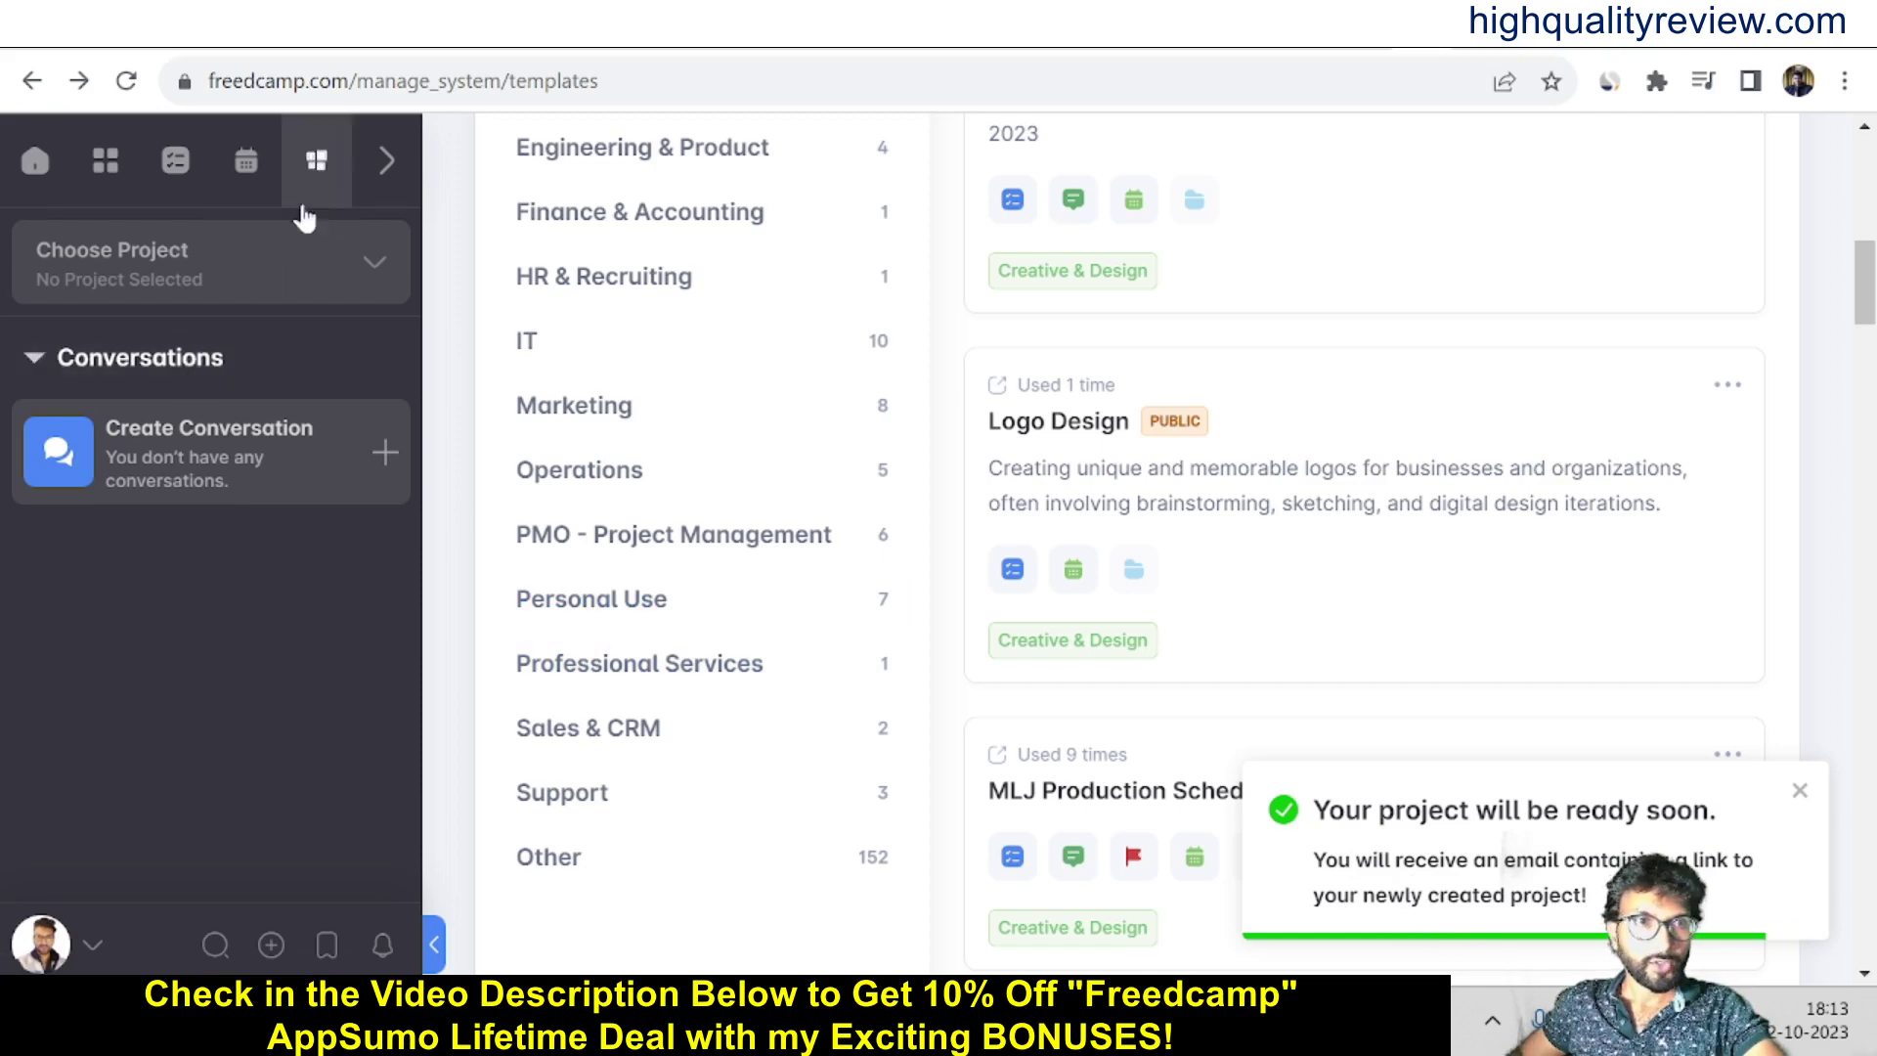
click(37, 161)
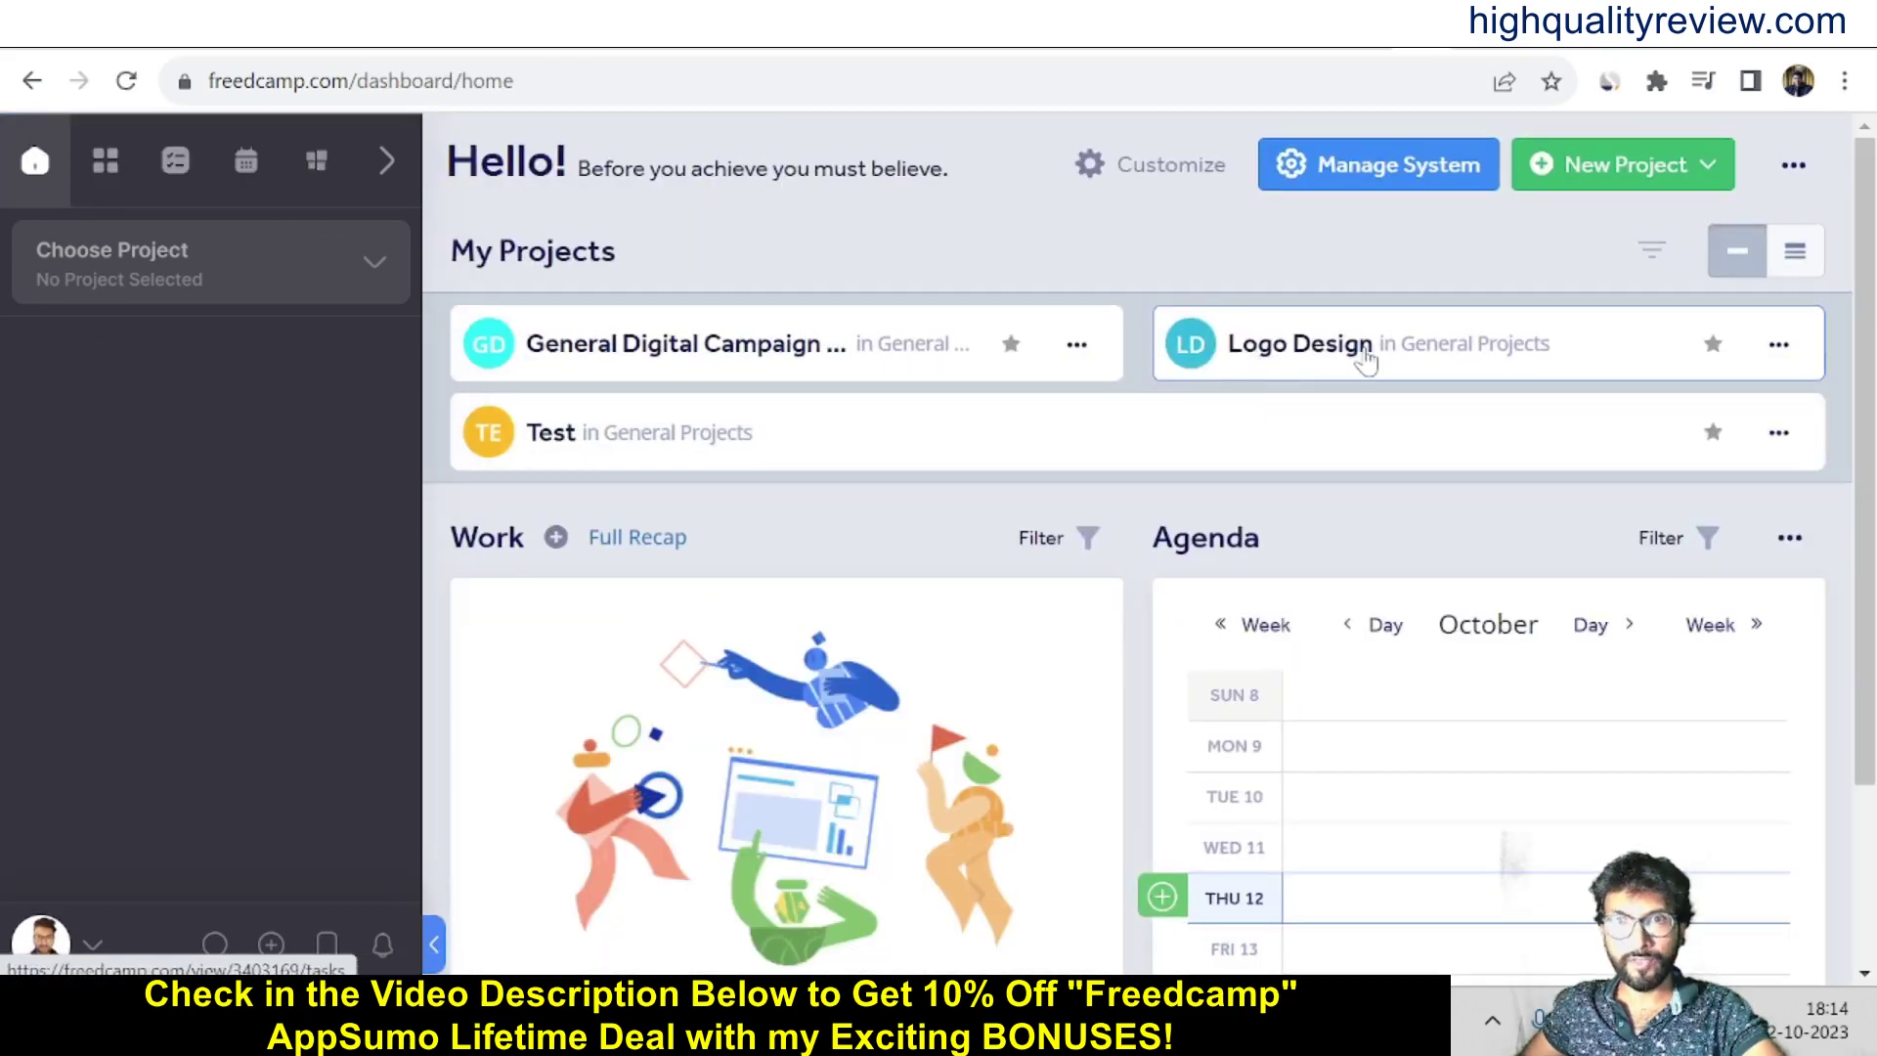
Step: Open the Logo Design project's Tasks page and look over its Task List
click(1271, 348)
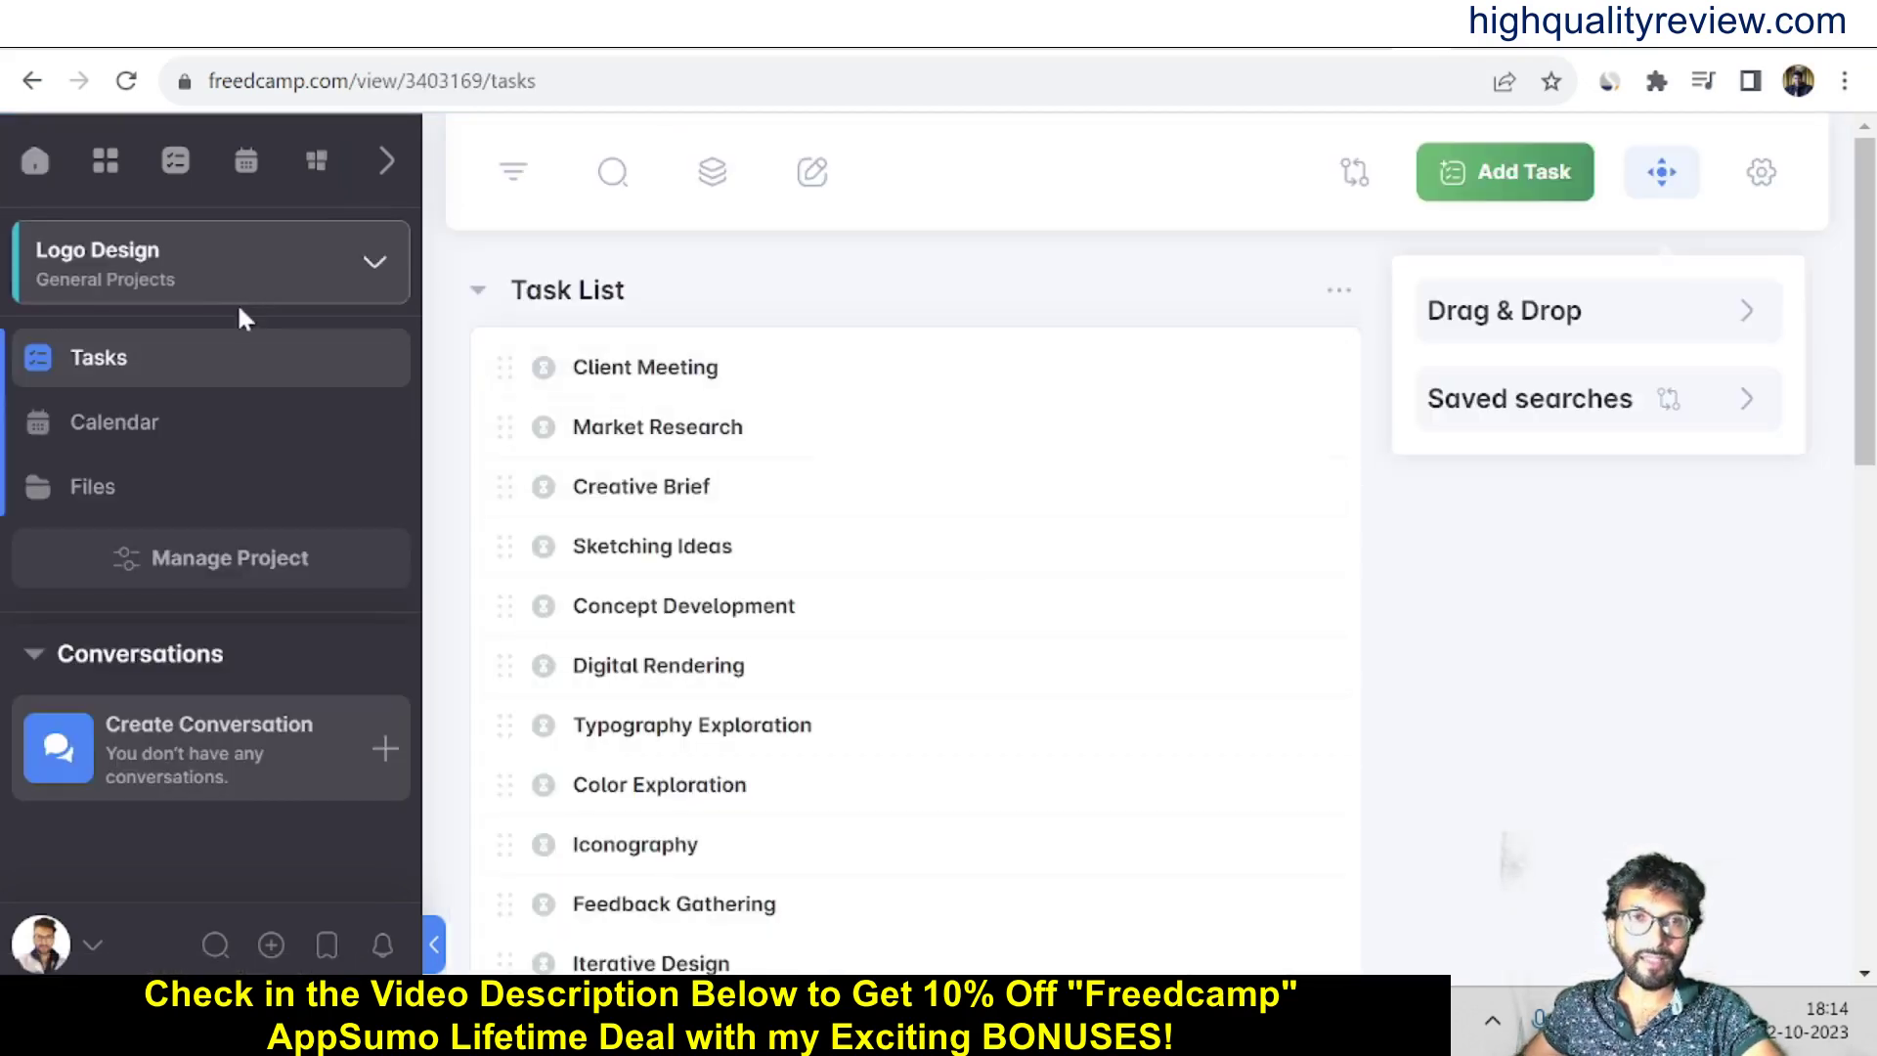
scroll(750, 640, down, 15)
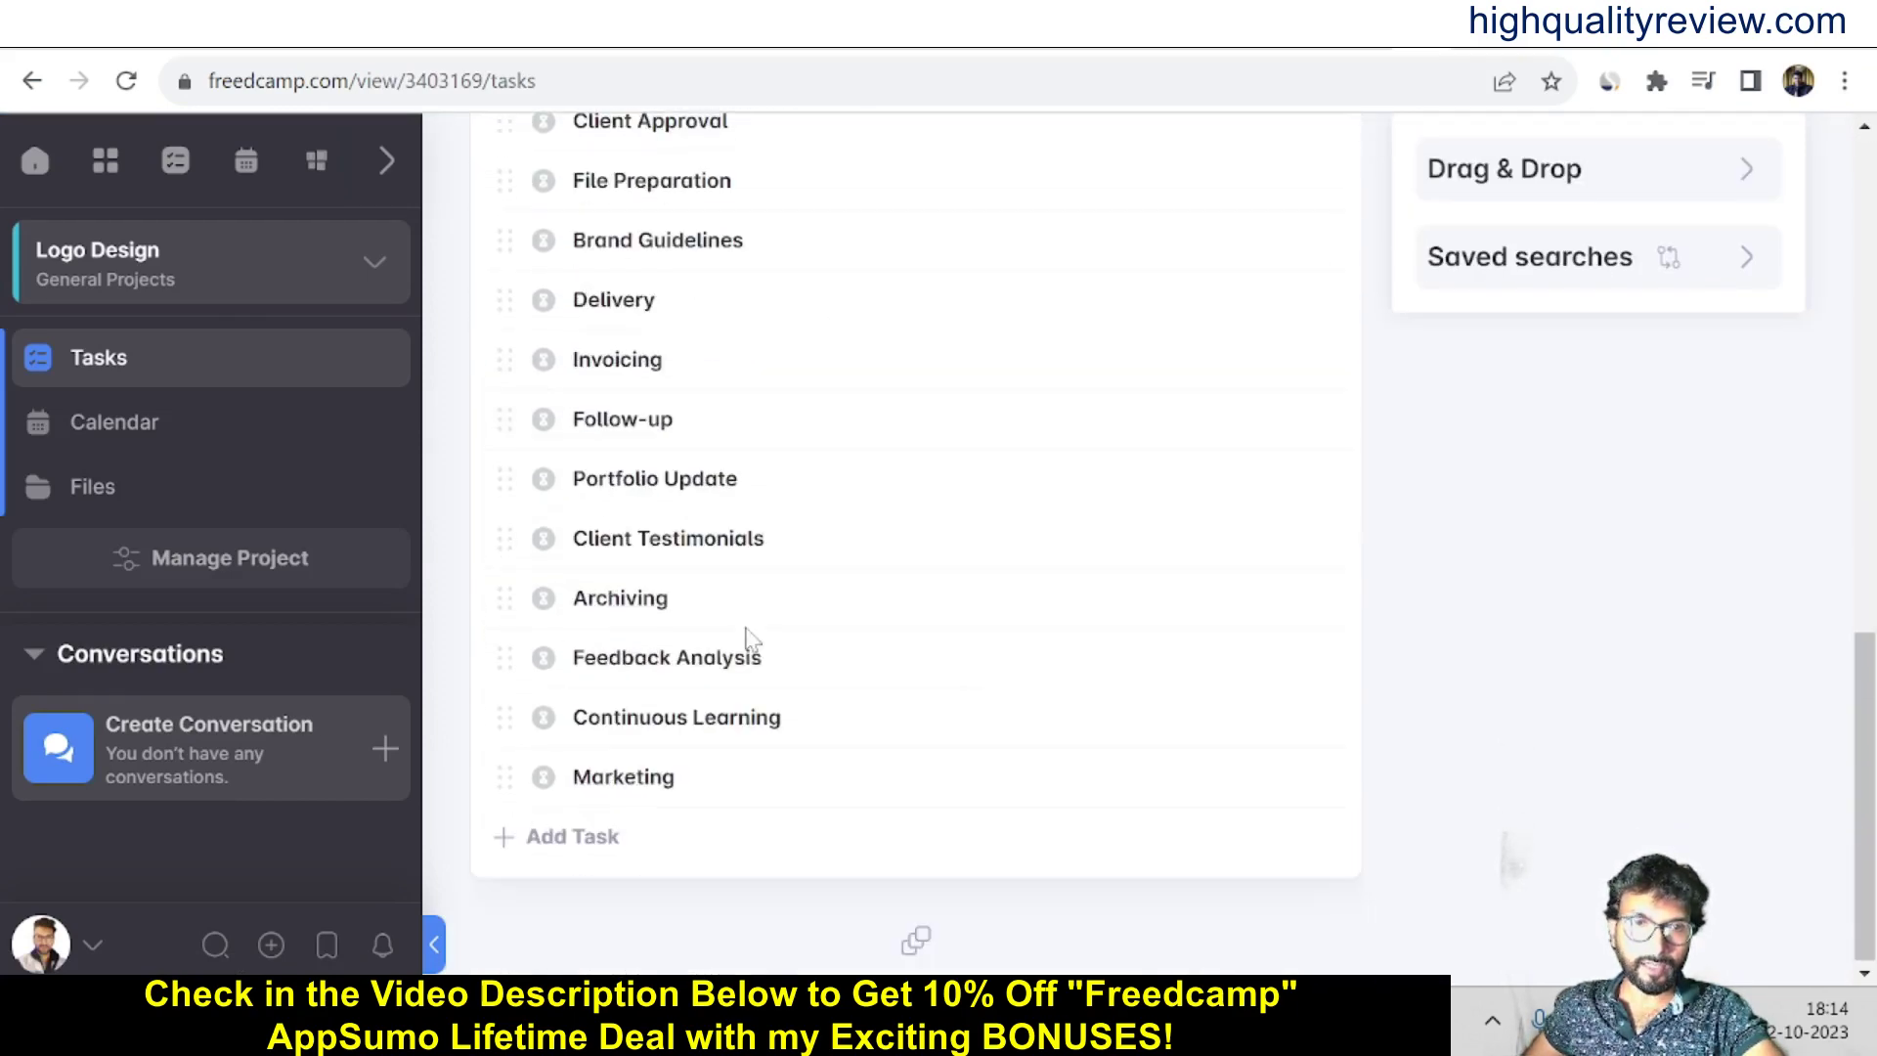
scroll(713, 659, up, 15)
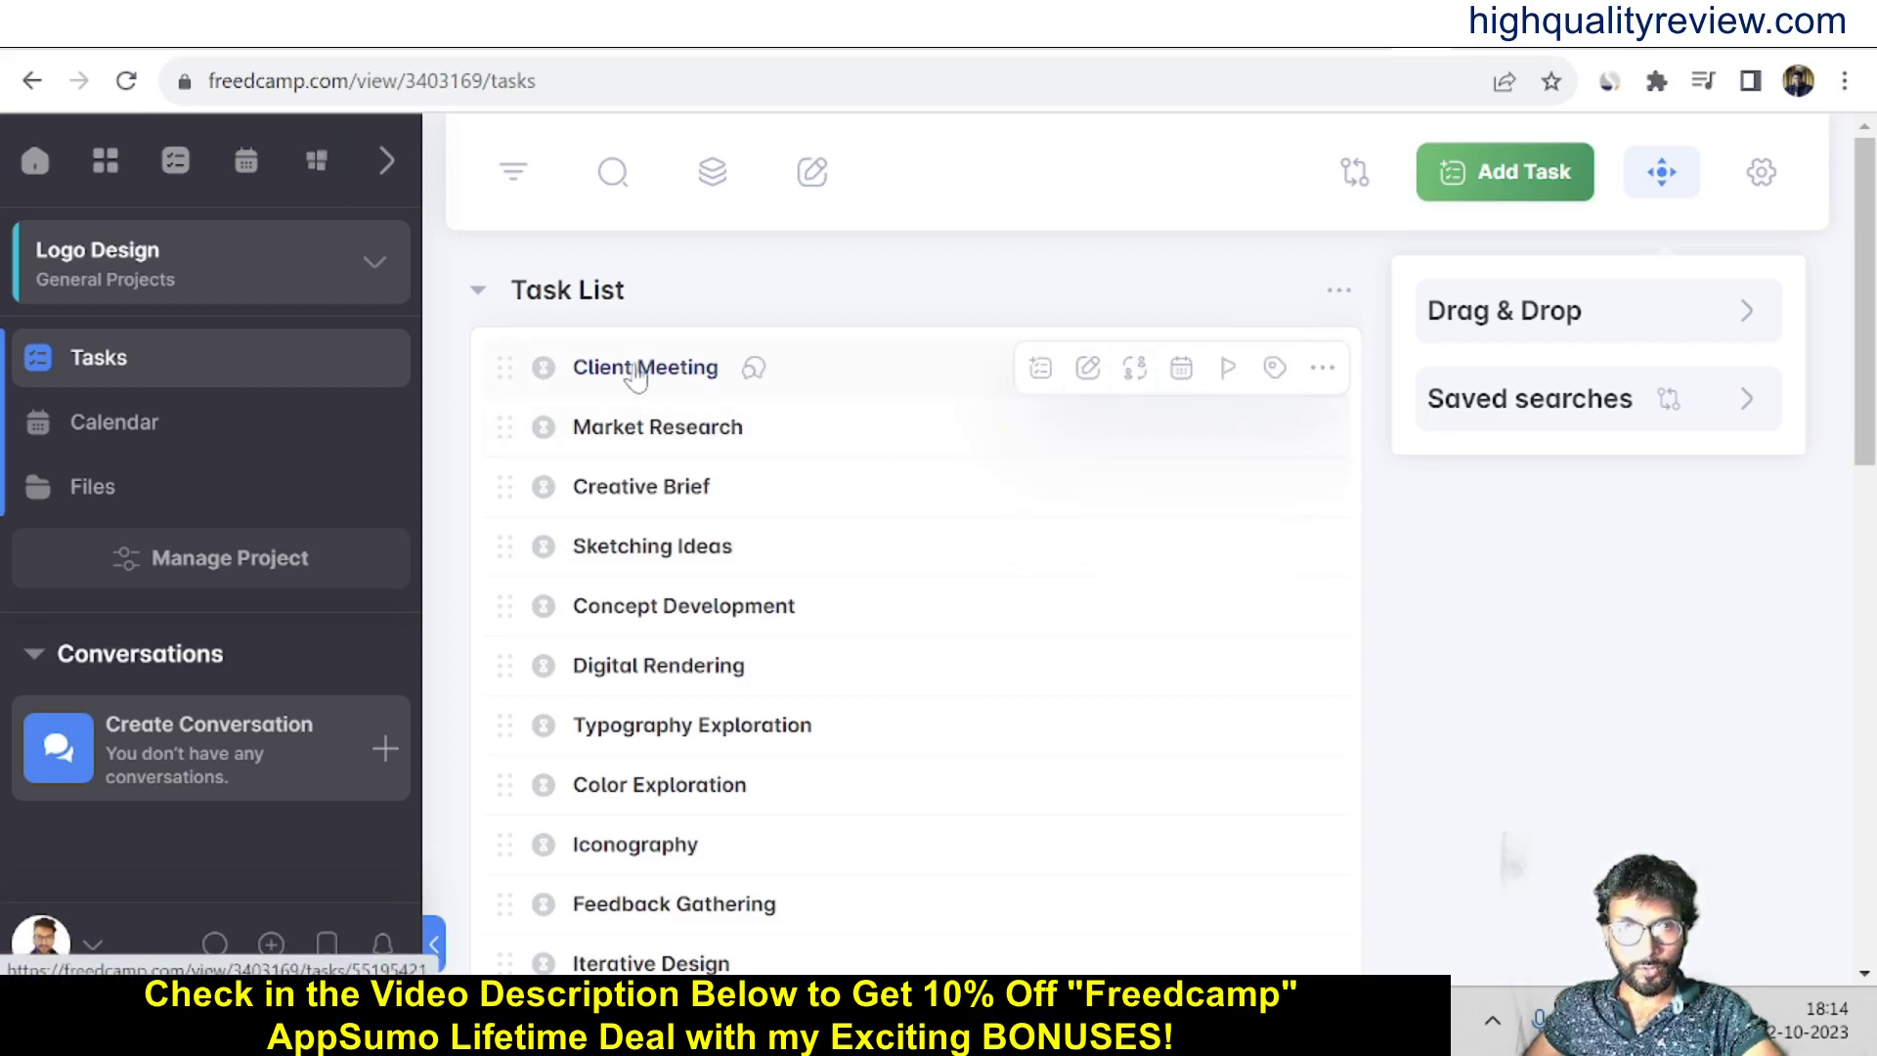
Step: Open the Task List header's actions menu with its add, edit, archive and delete options
click(1328, 372)
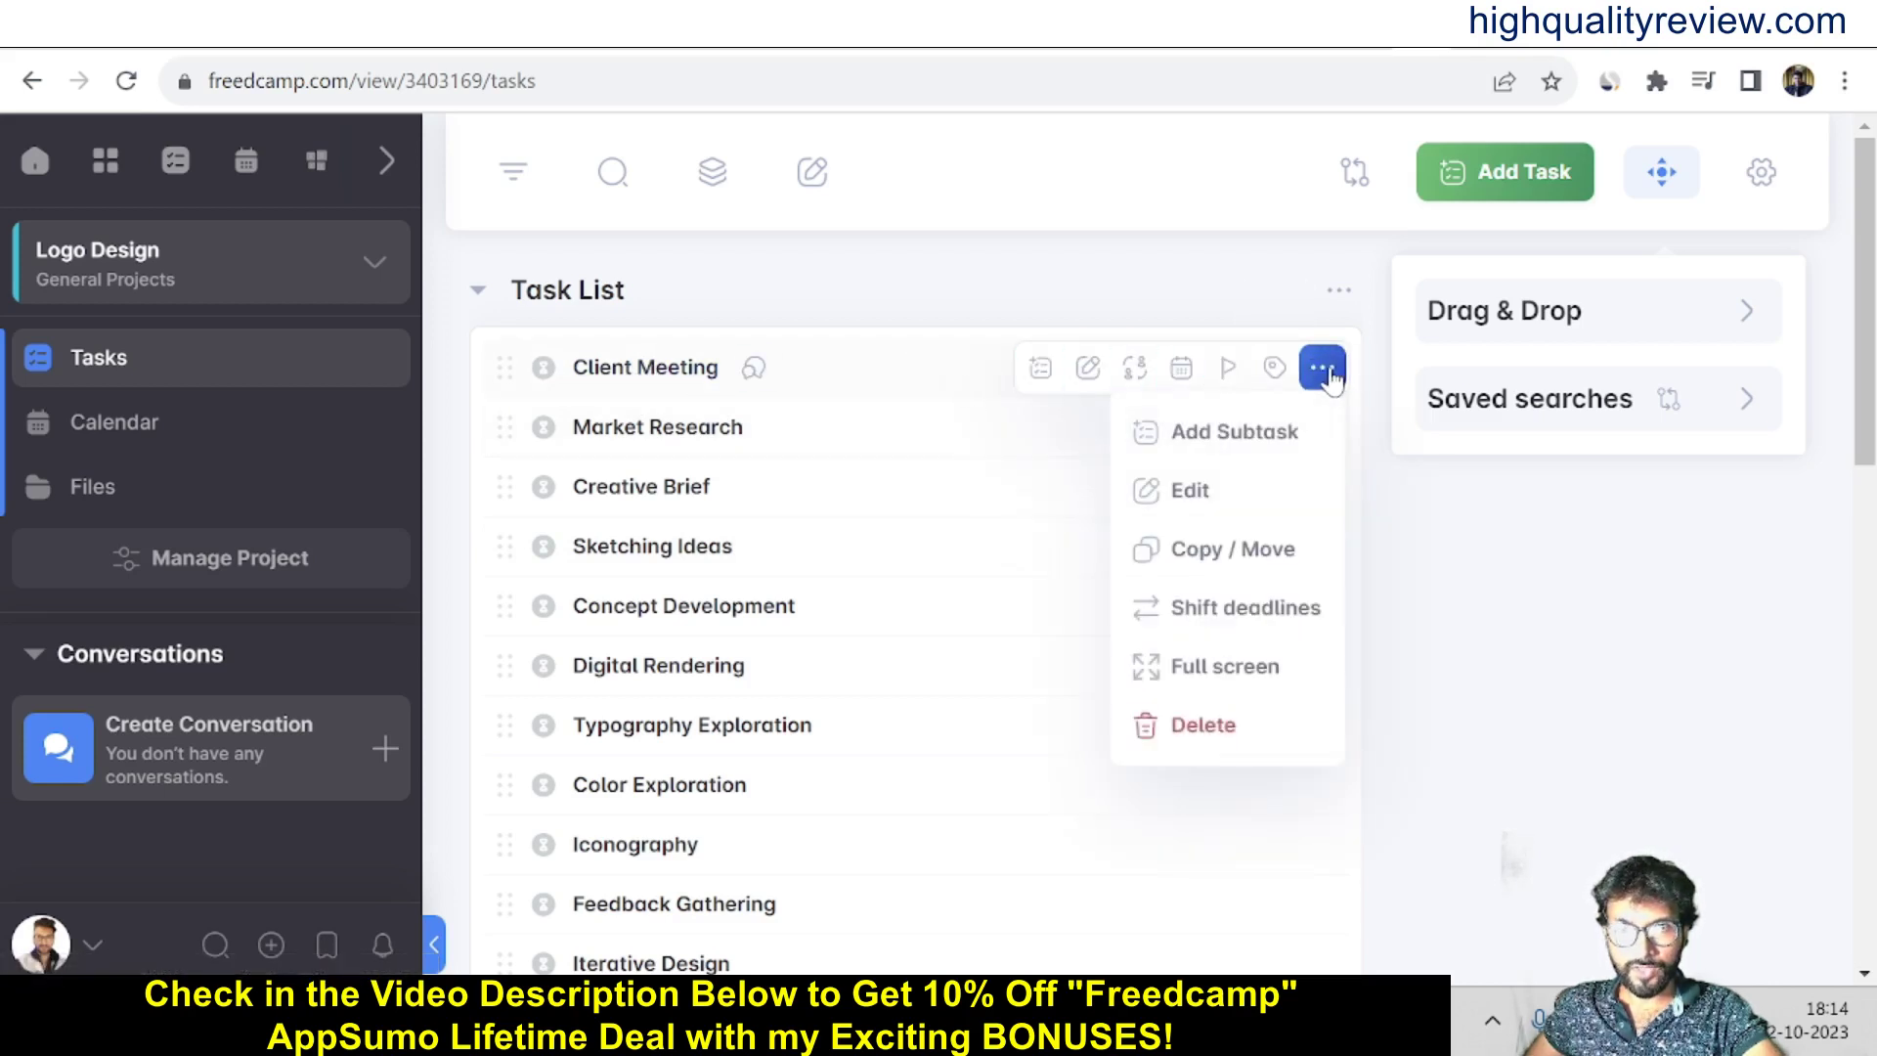
click(1481, 728)
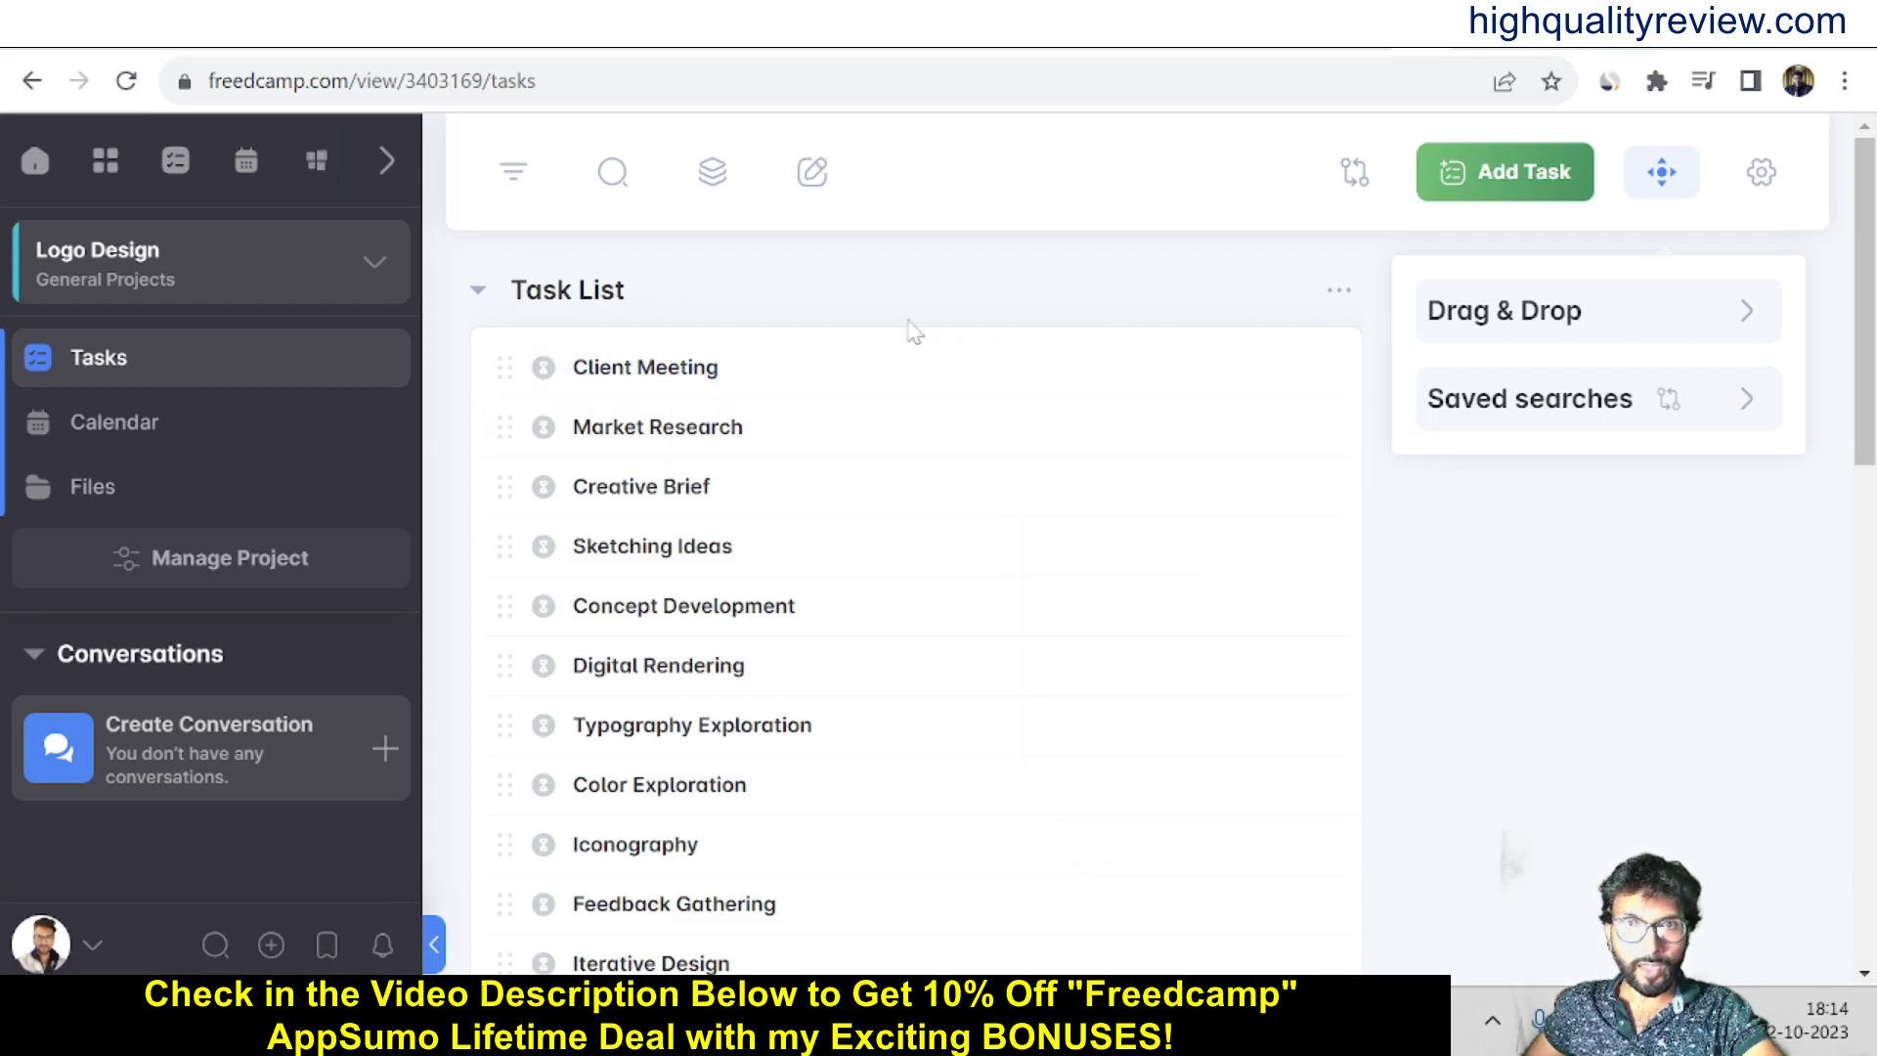
click(1338, 295)
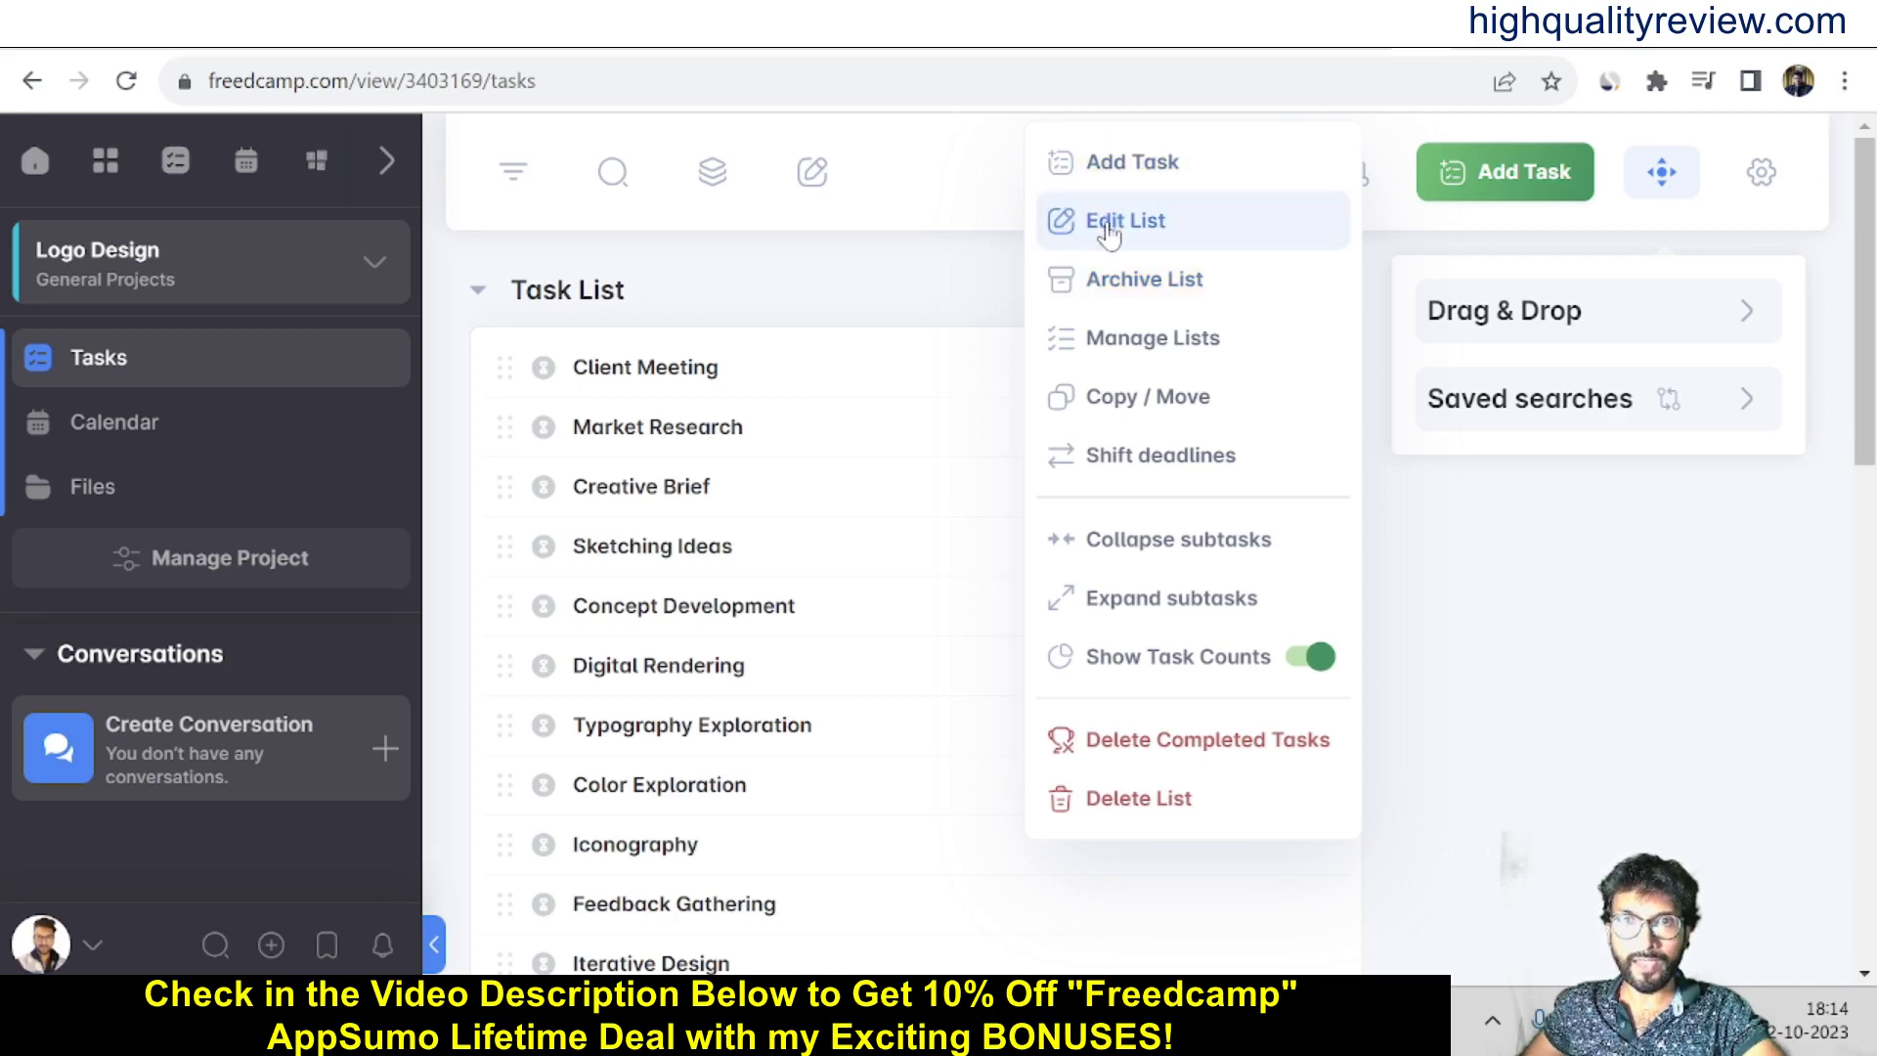
click(787, 284)
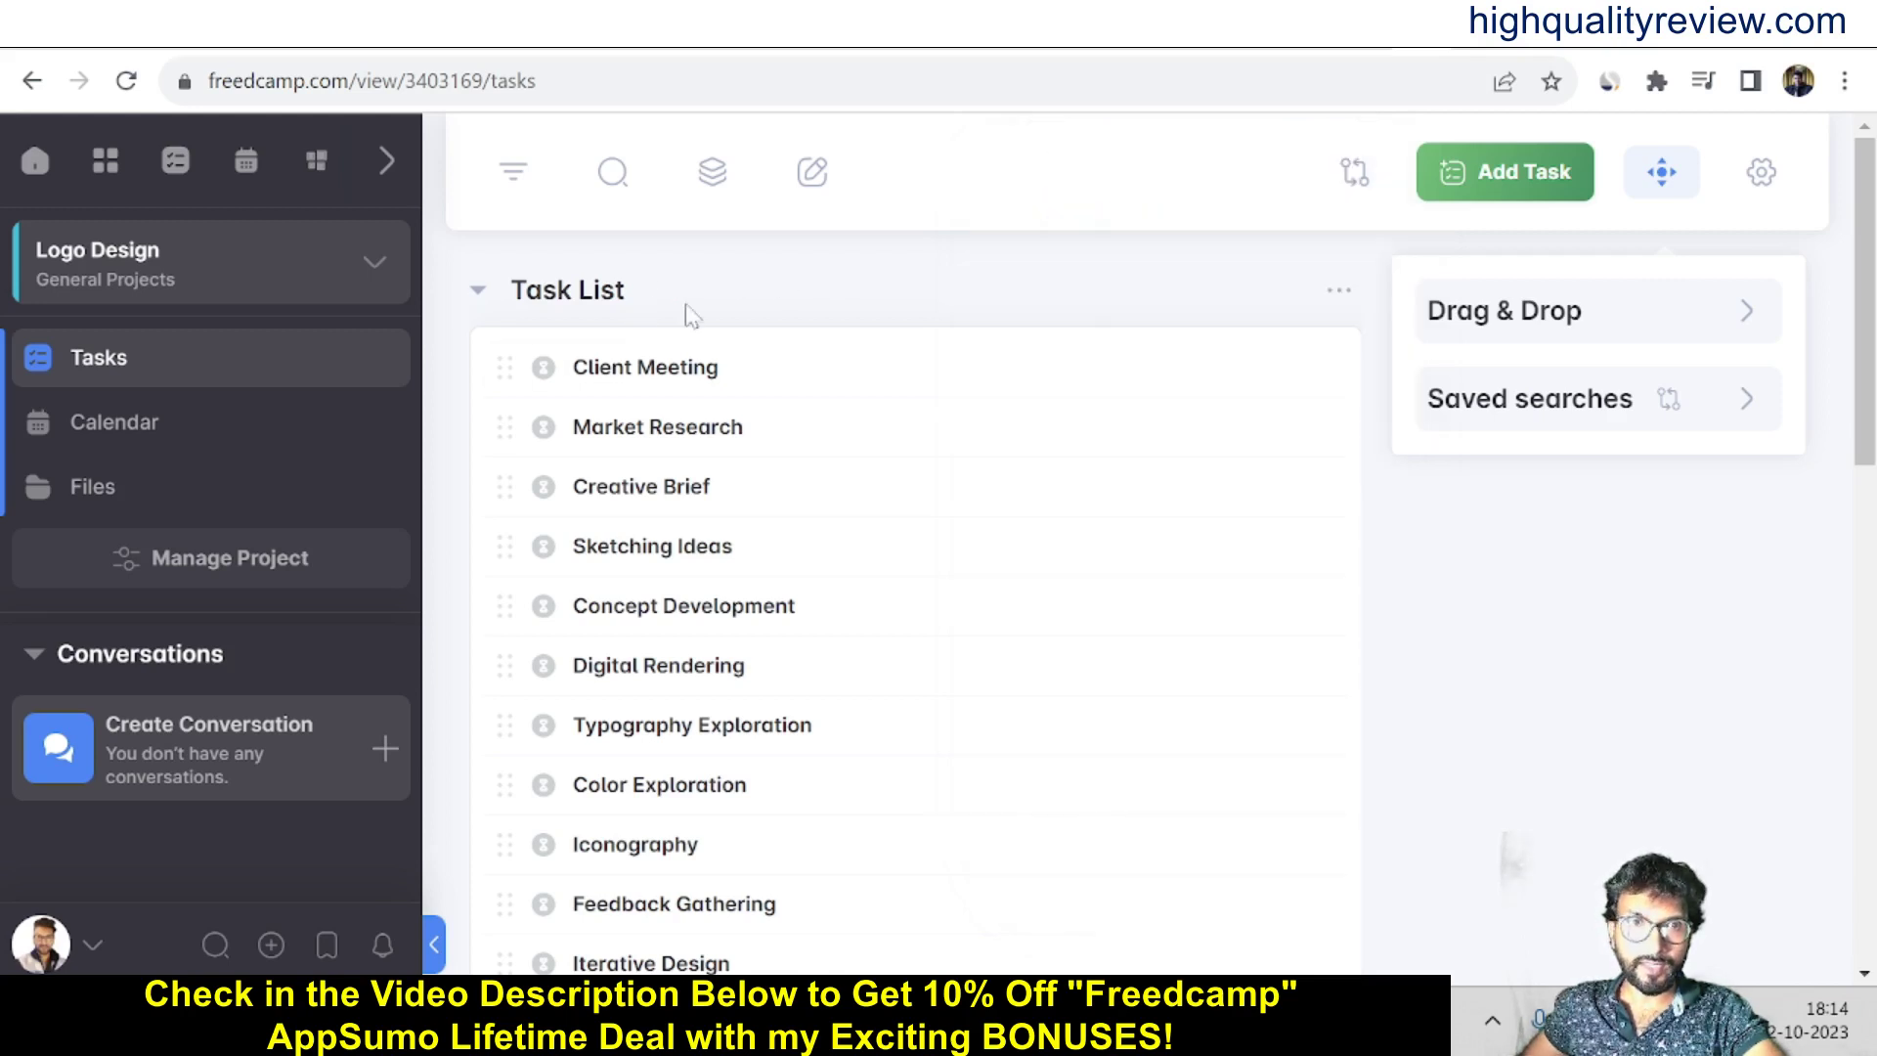
scroll(743, 337, down, 5)
scroll(799, 366, down, 9)
scroll(759, 545, up, 8)
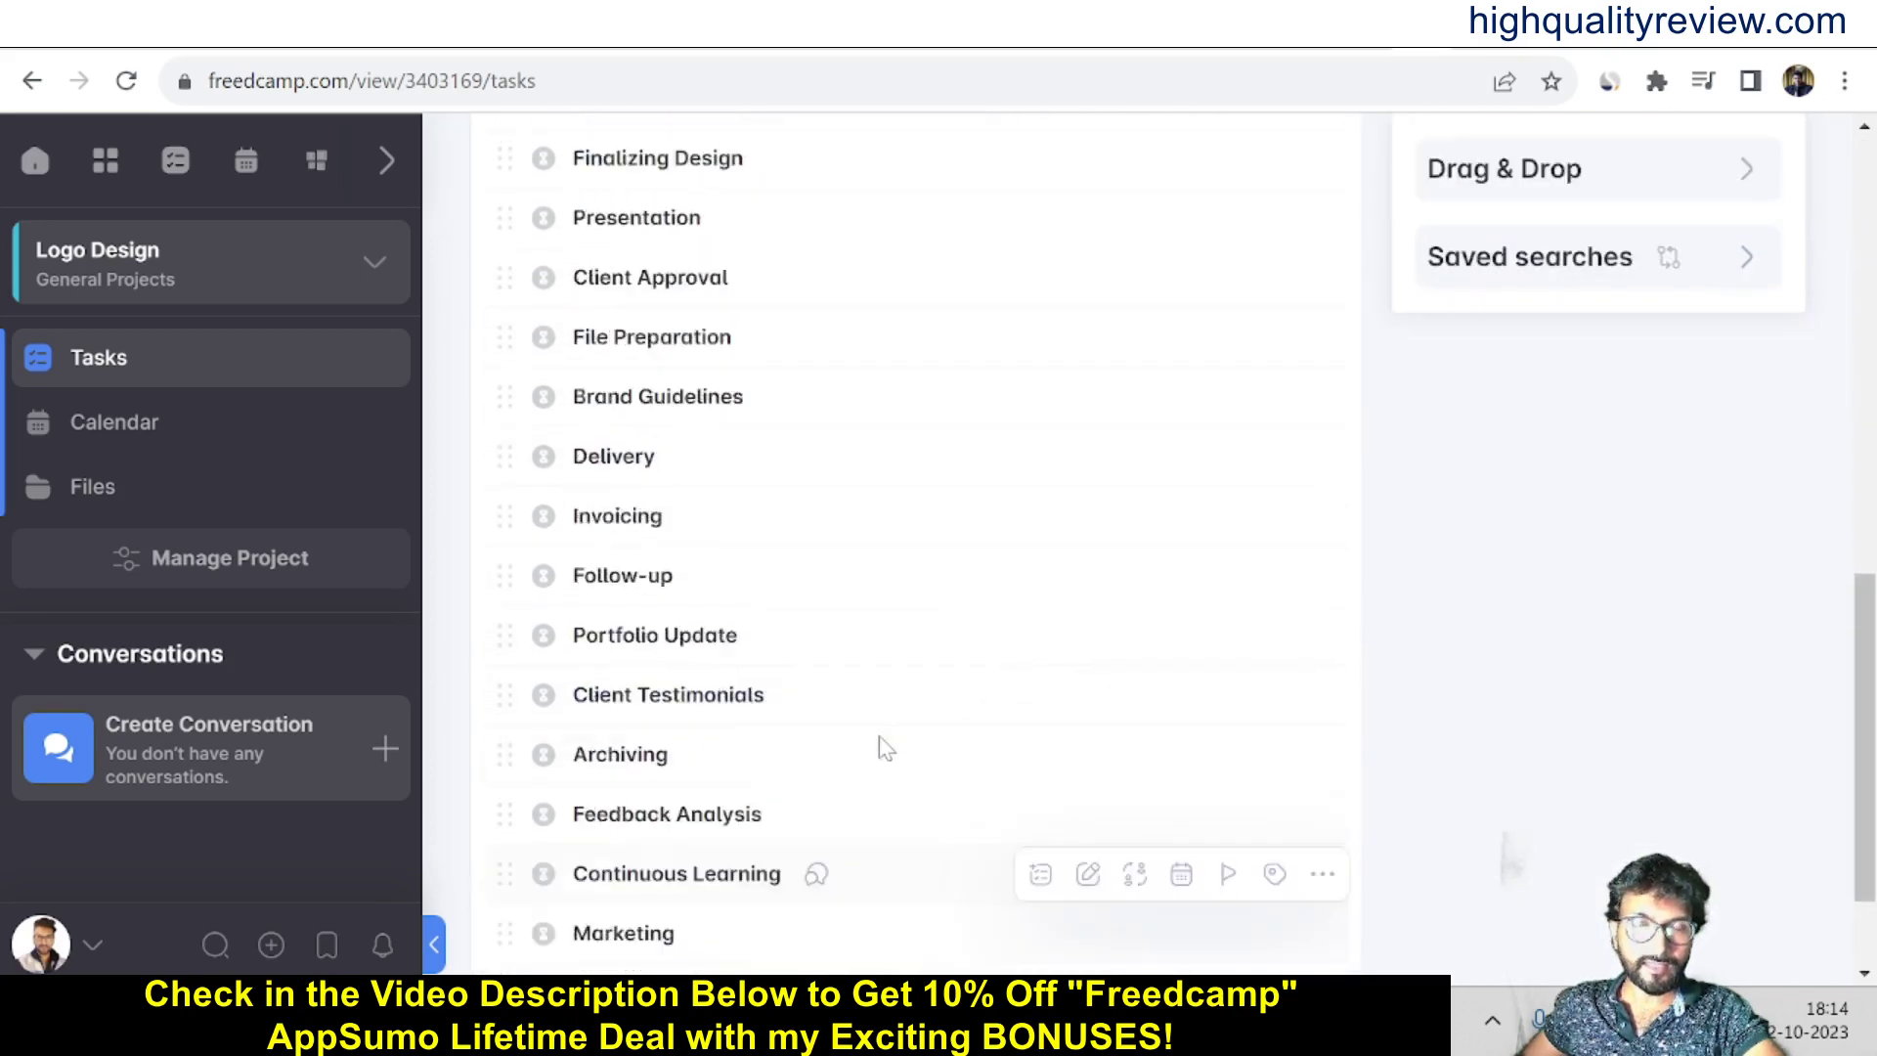
scroll(826, 643, up, 5)
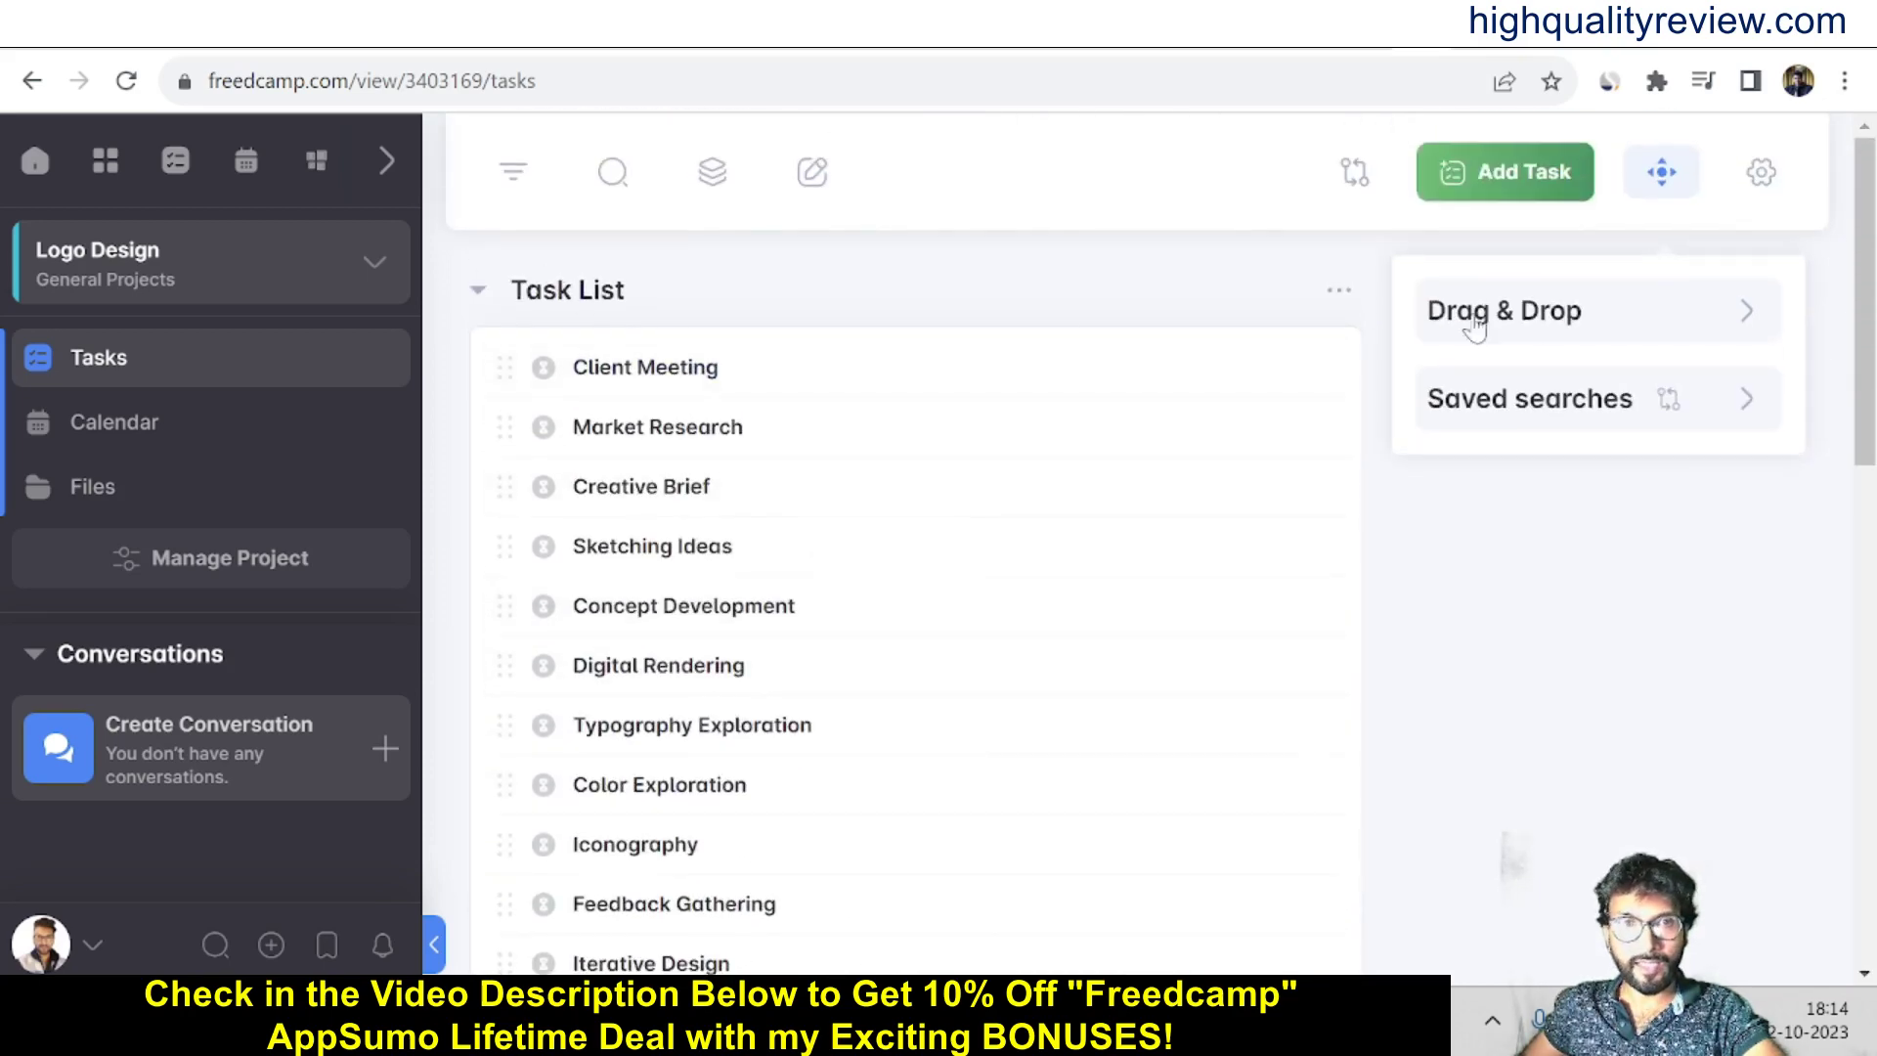
click(1335, 298)
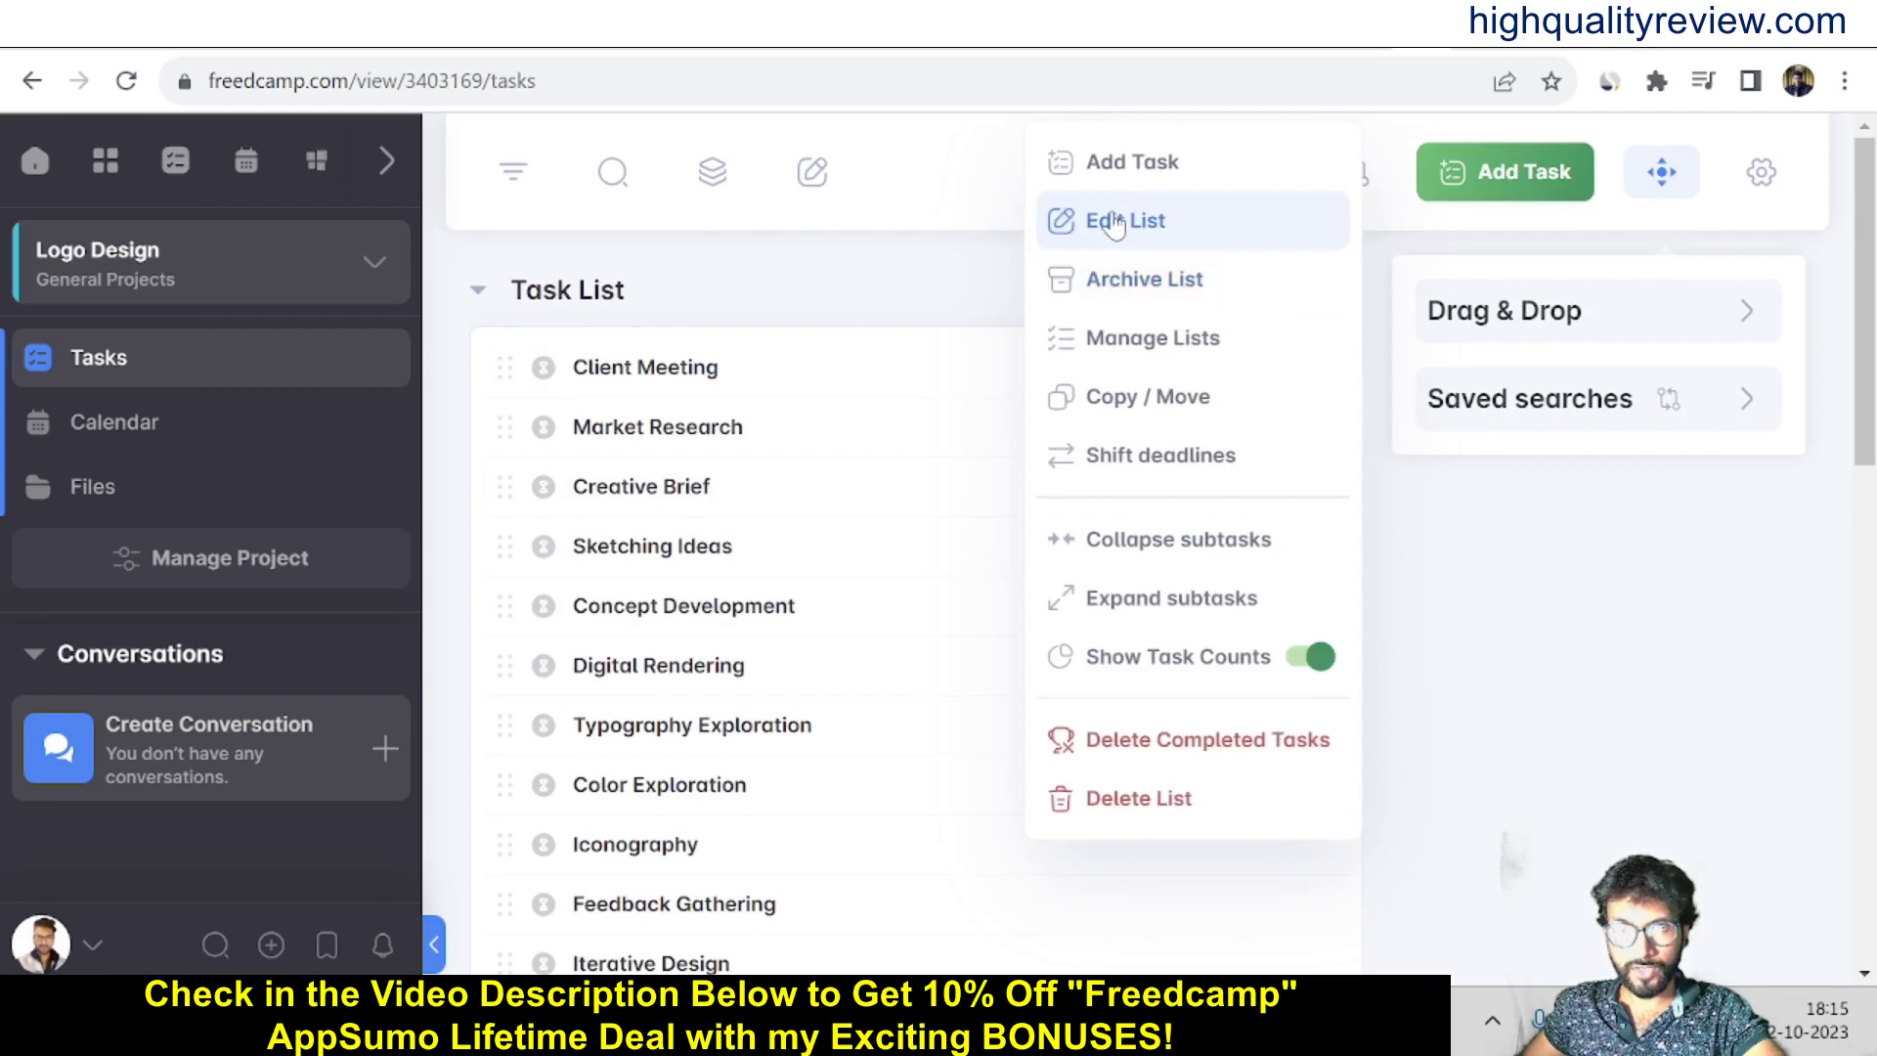
Step: Rename the Task List to 'Logo list1' and save it
click(1144, 223)
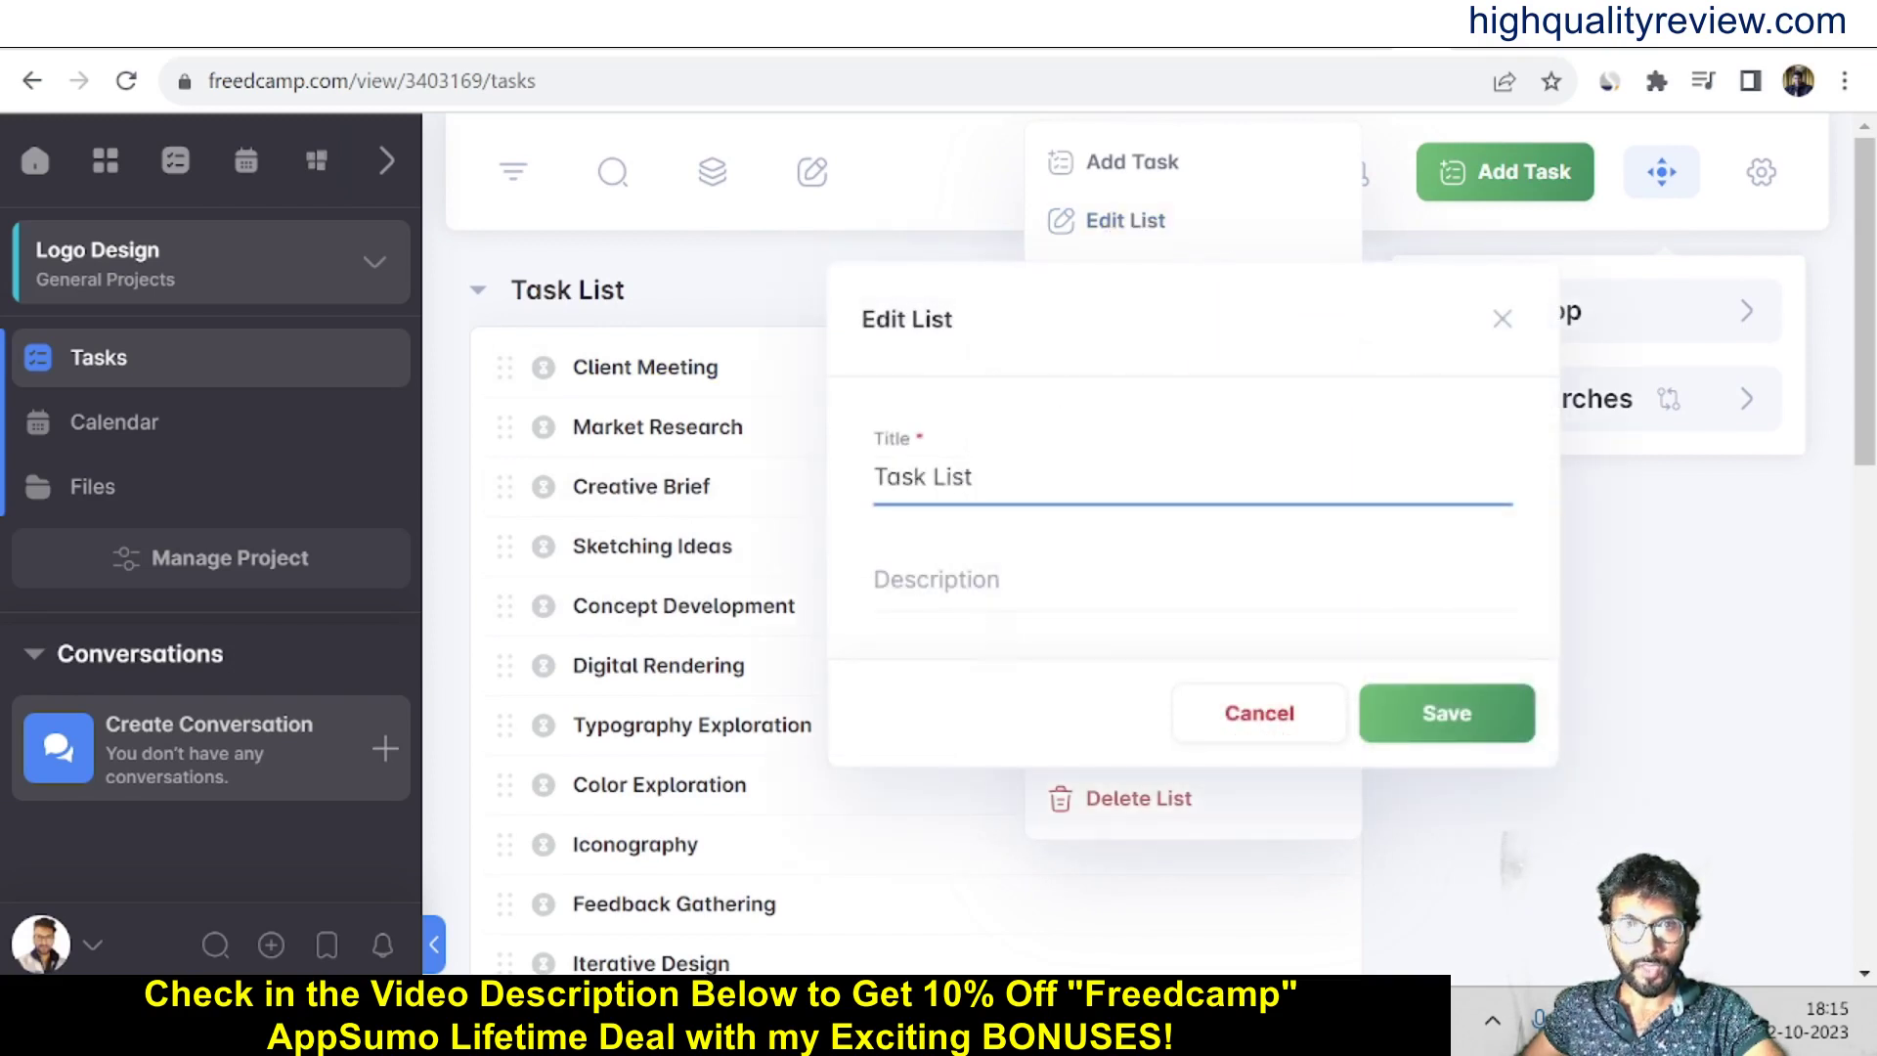
drag(972, 477, 845, 501)
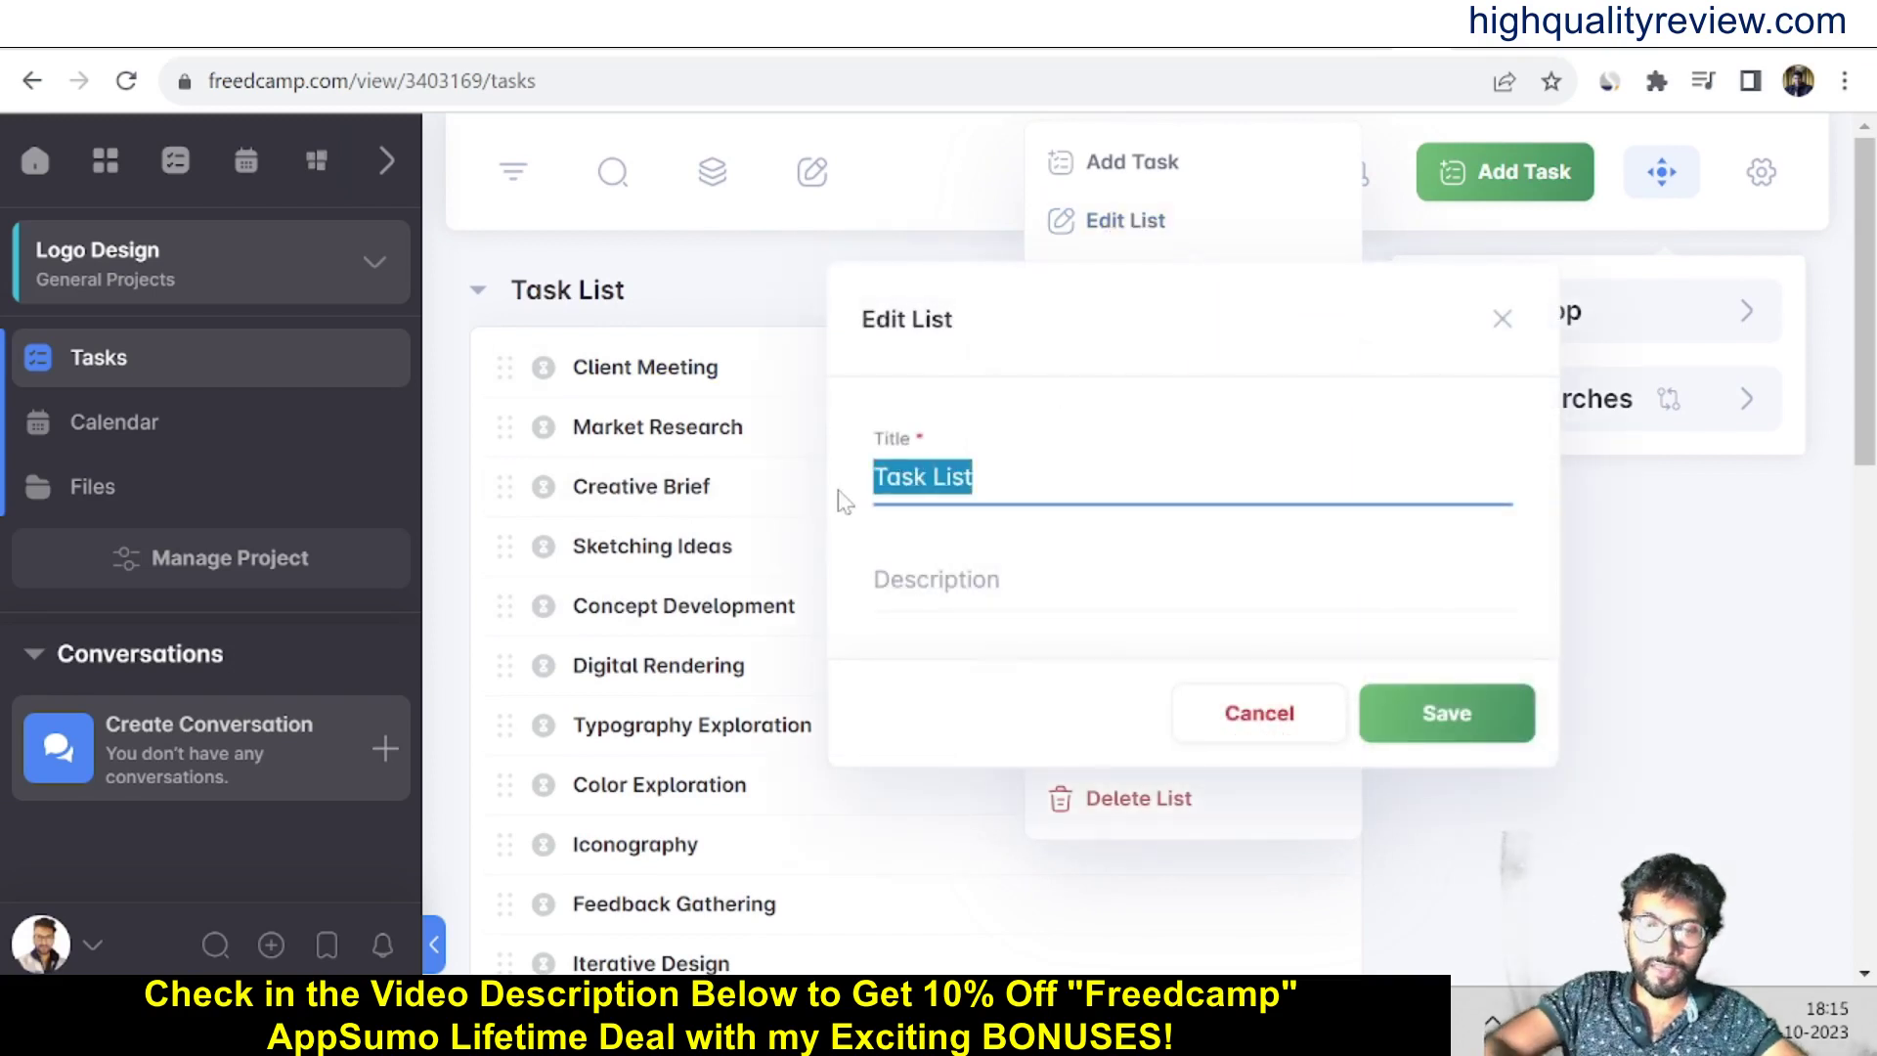
key(BackSpace)
text(Logo list1)
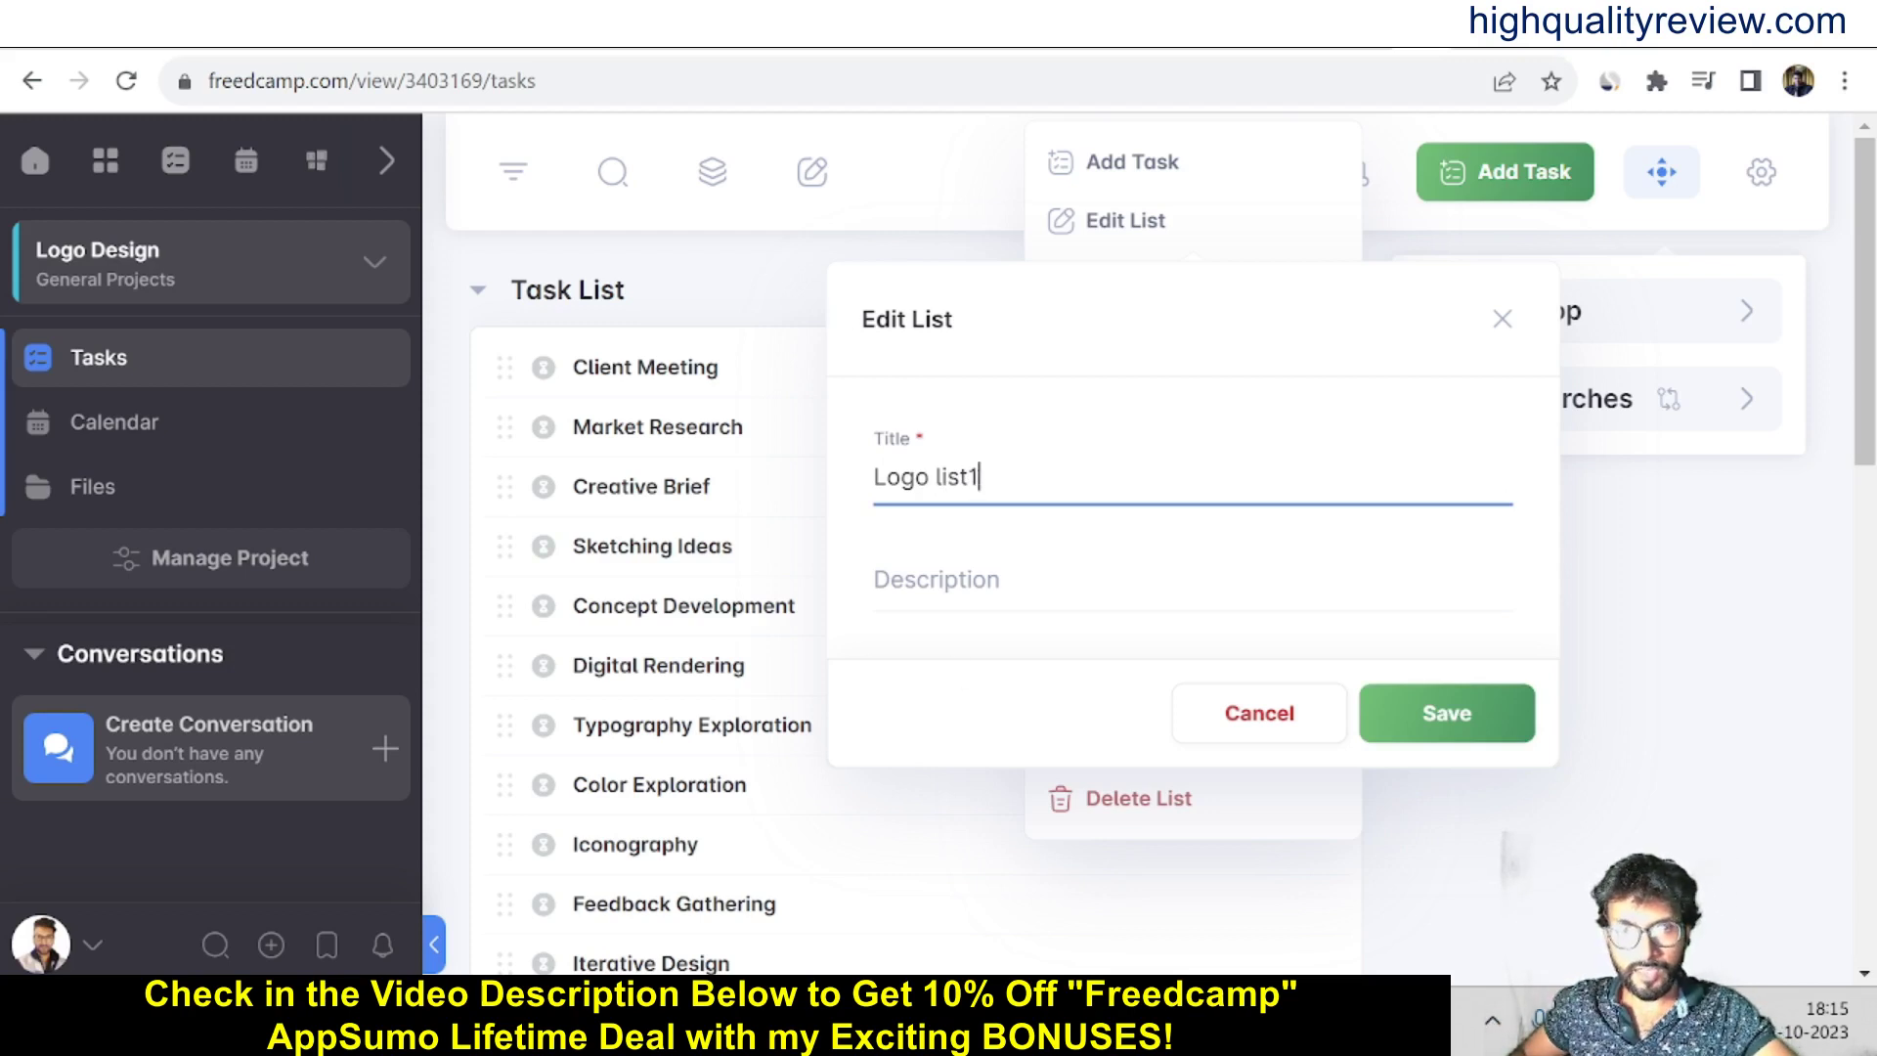
key(Tab)
click(1466, 713)
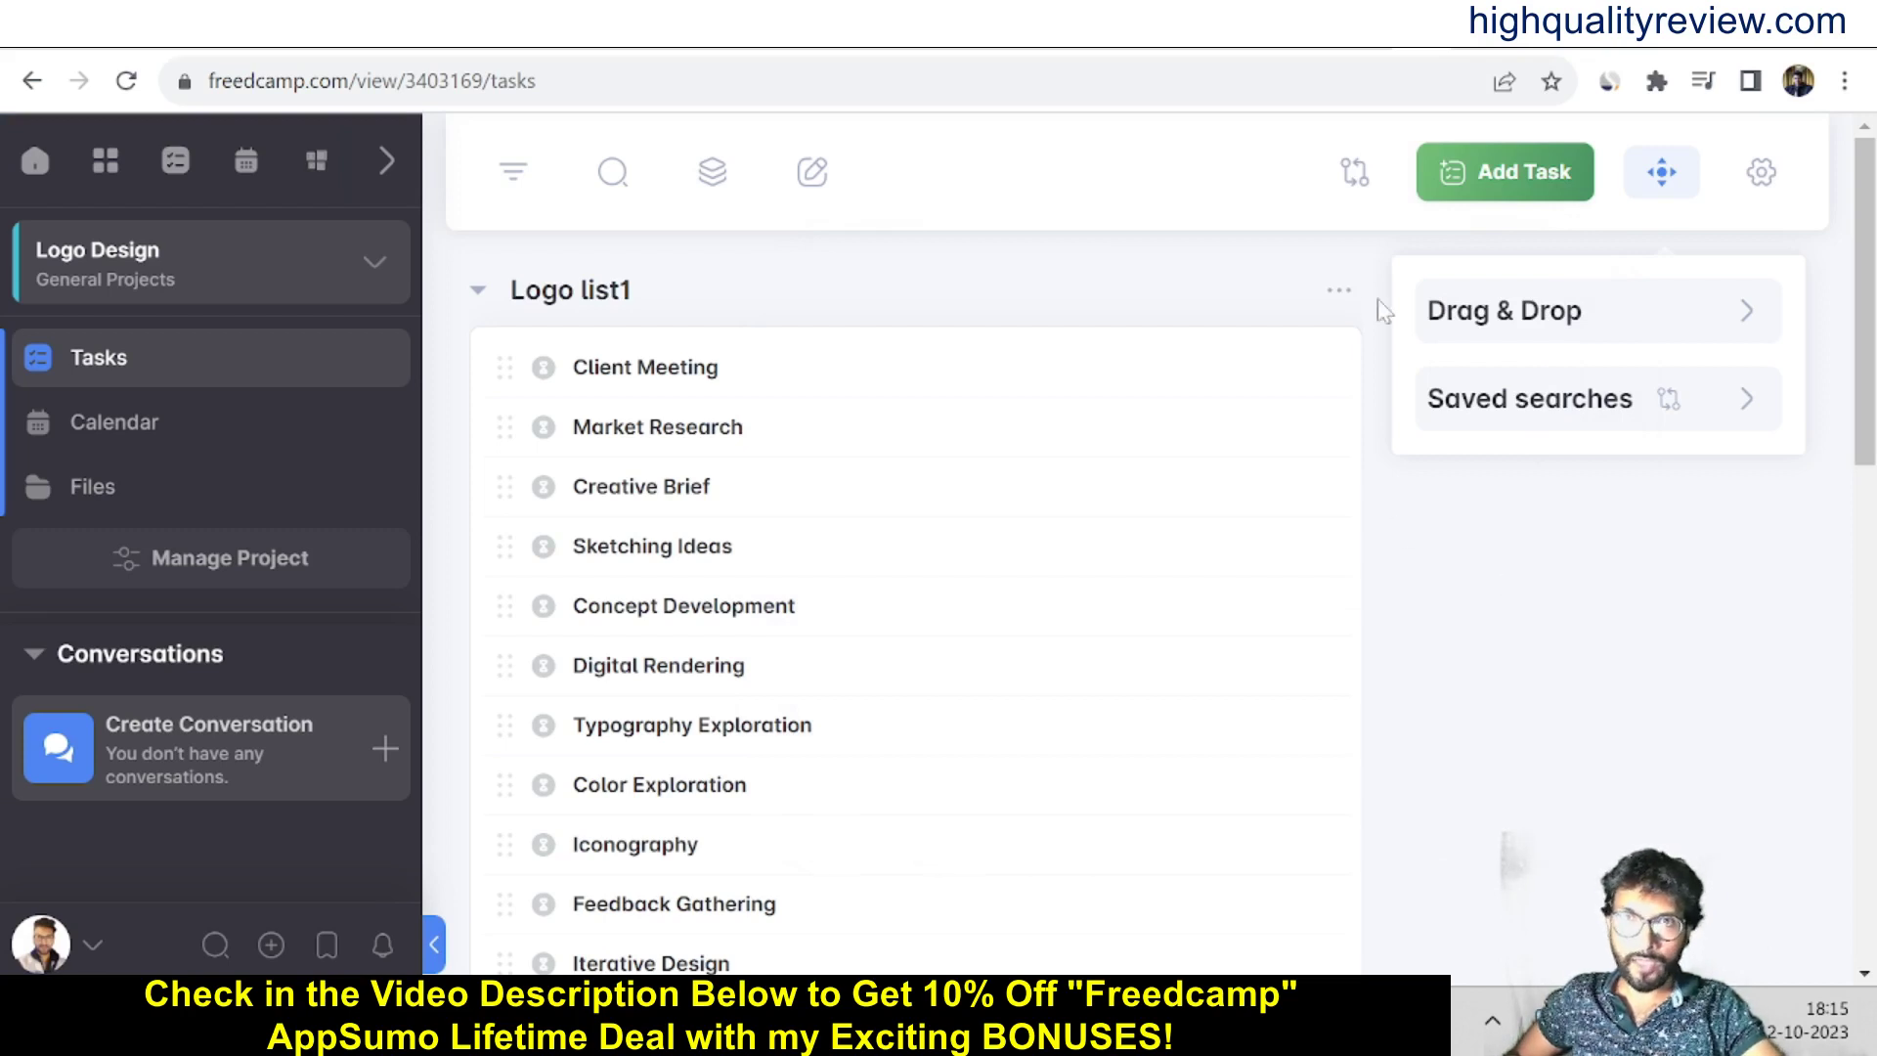
Step: Create an empty list named 'Logo list2' through Manage Lists, below Logo list1
click(1339, 292)
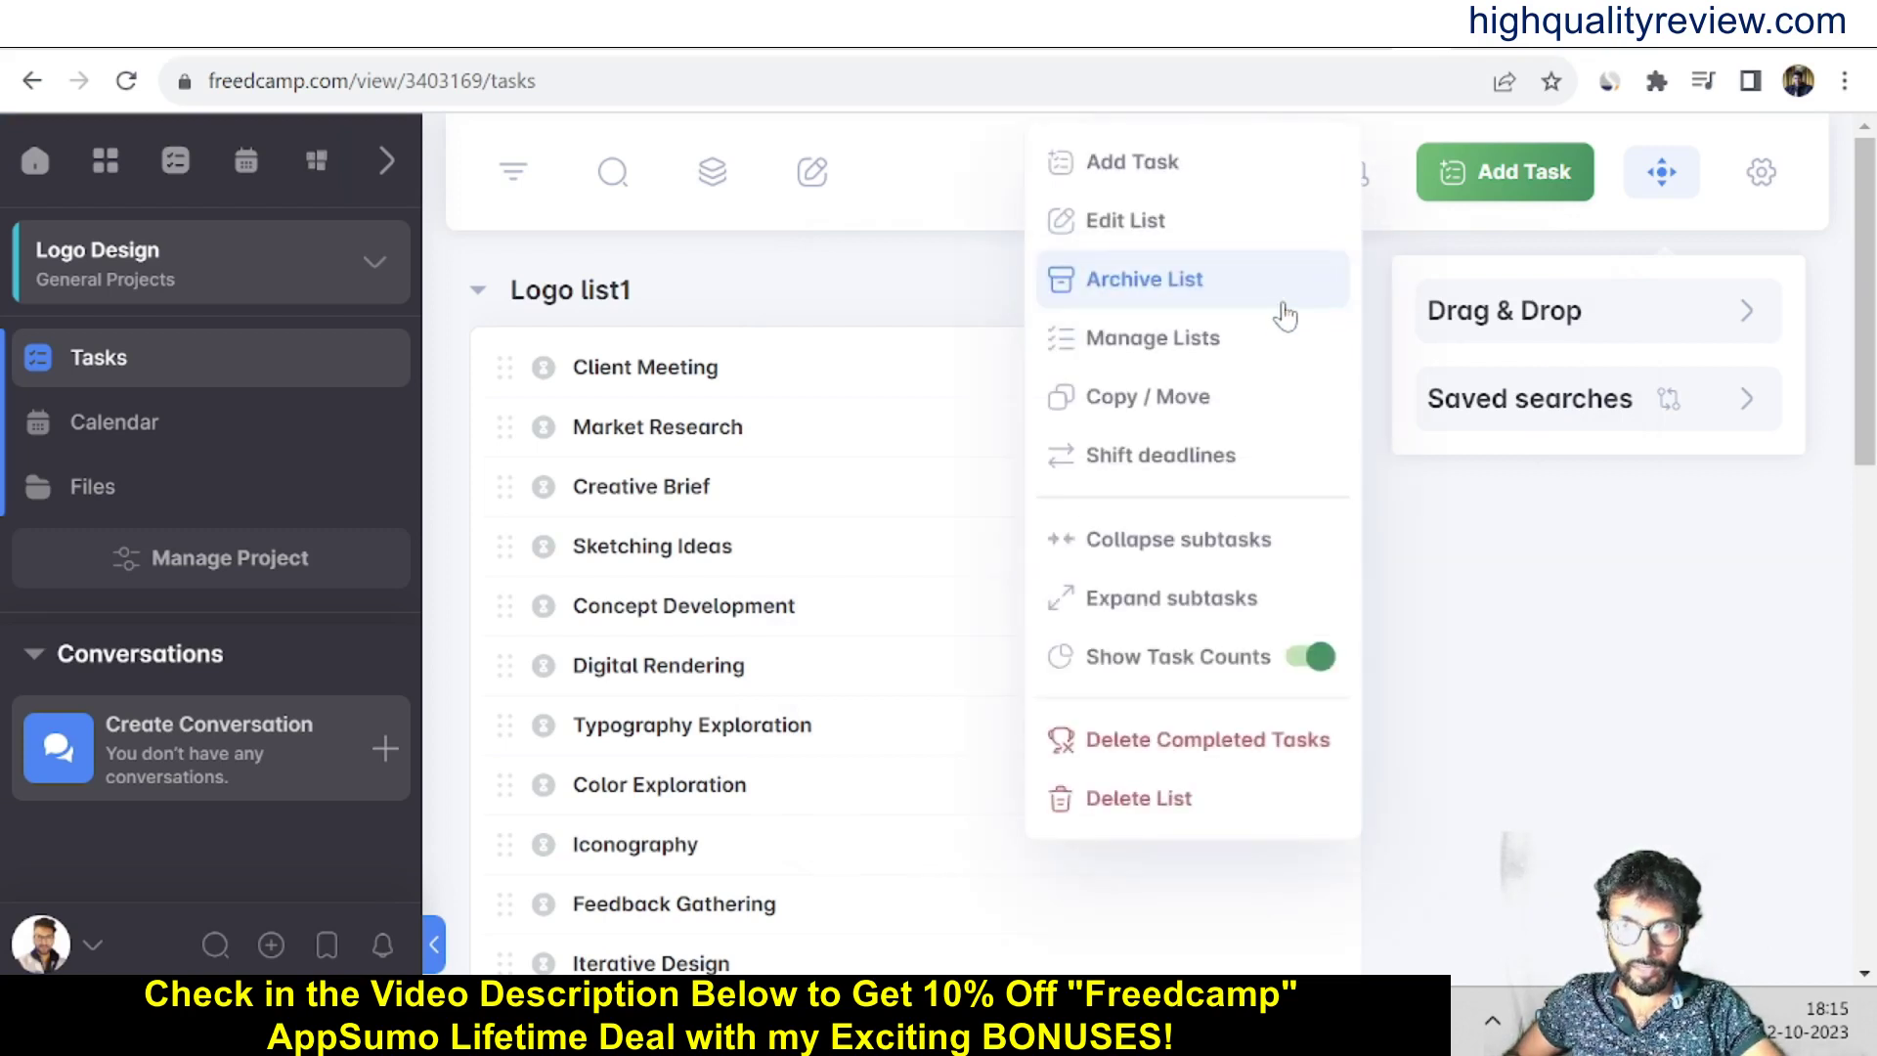
click(1085, 342)
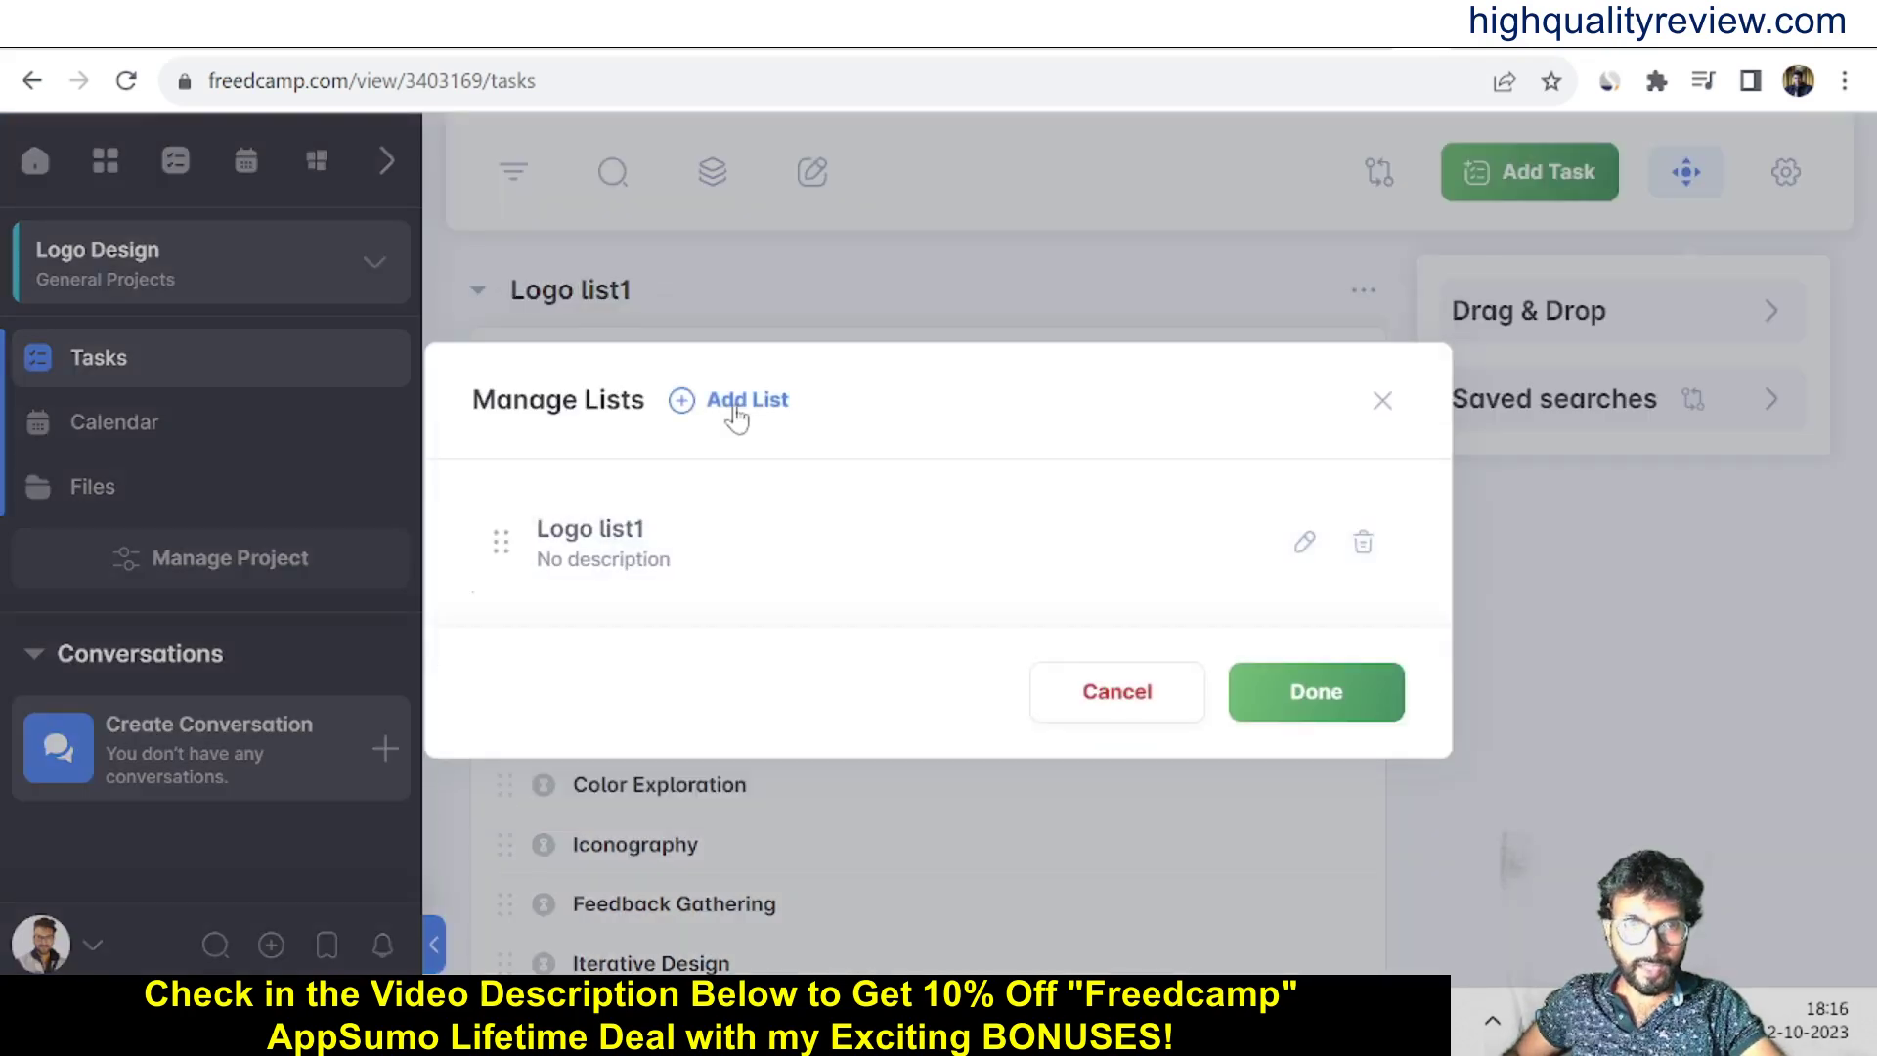
click(740, 412)
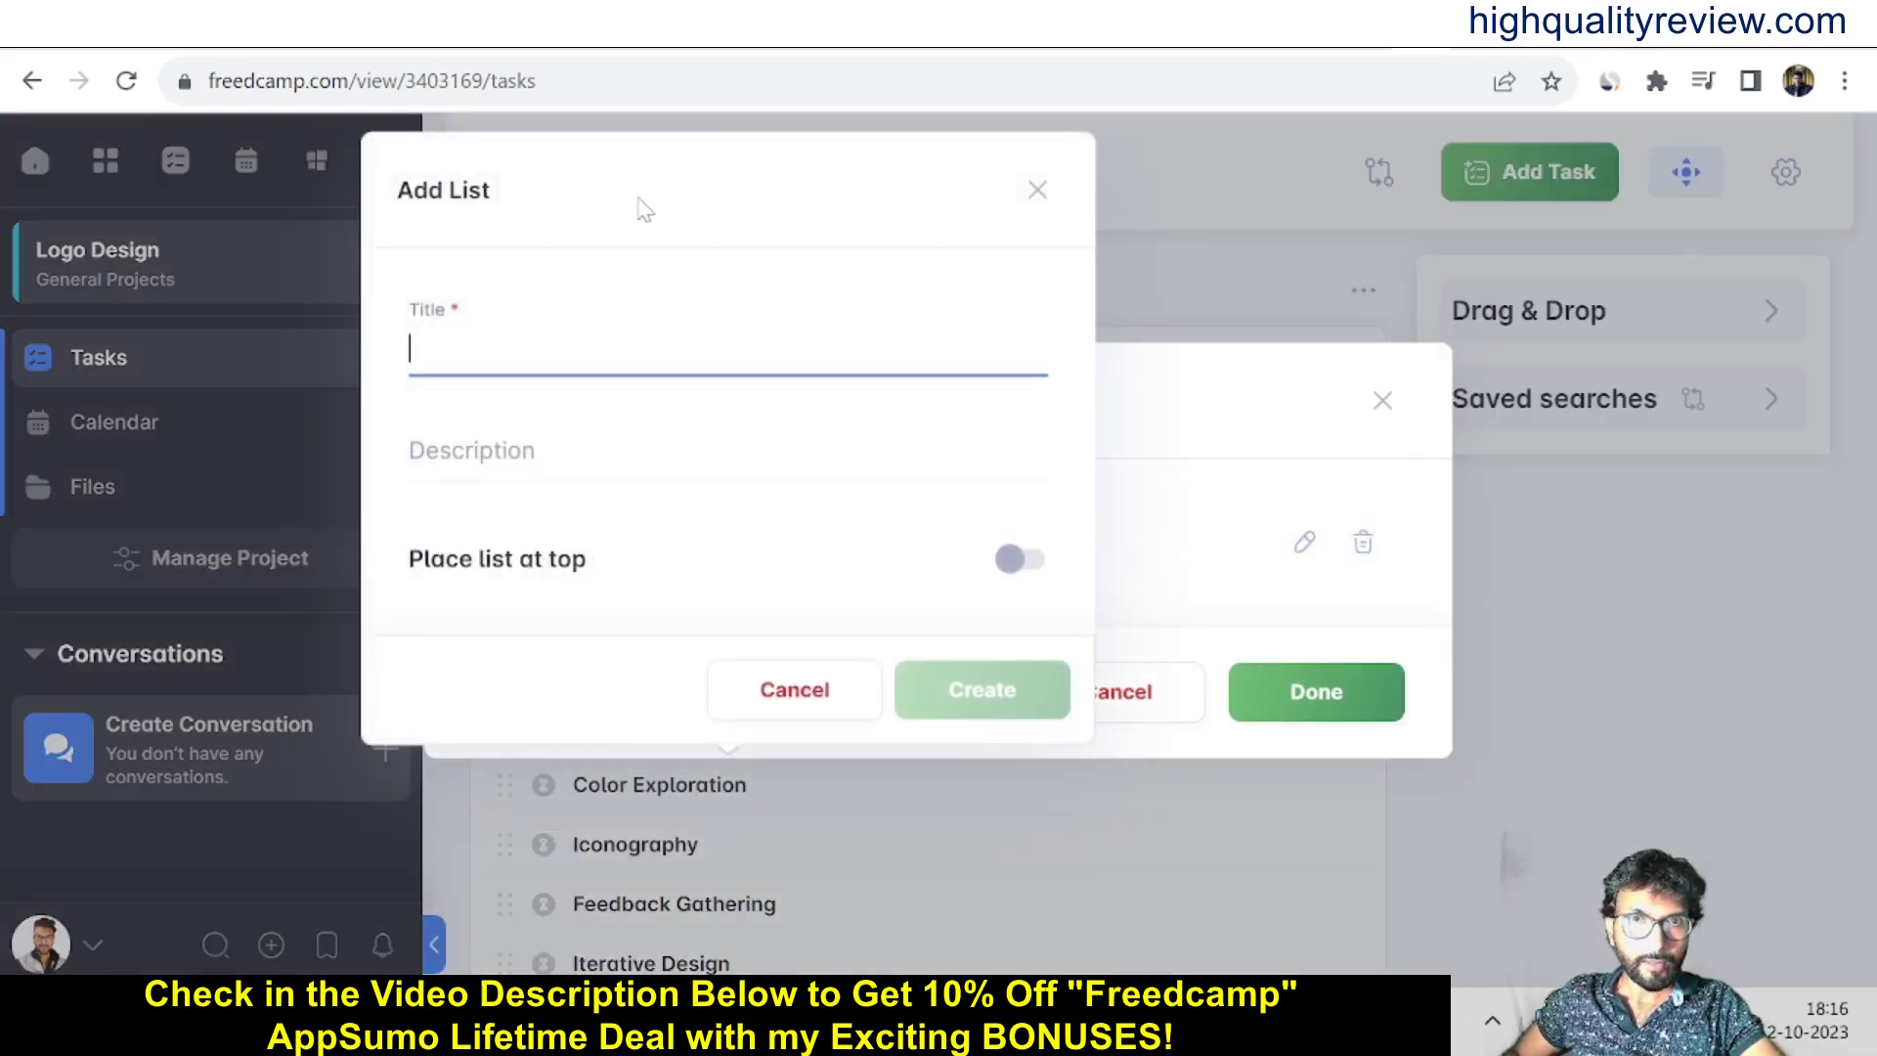
text(Logo l)
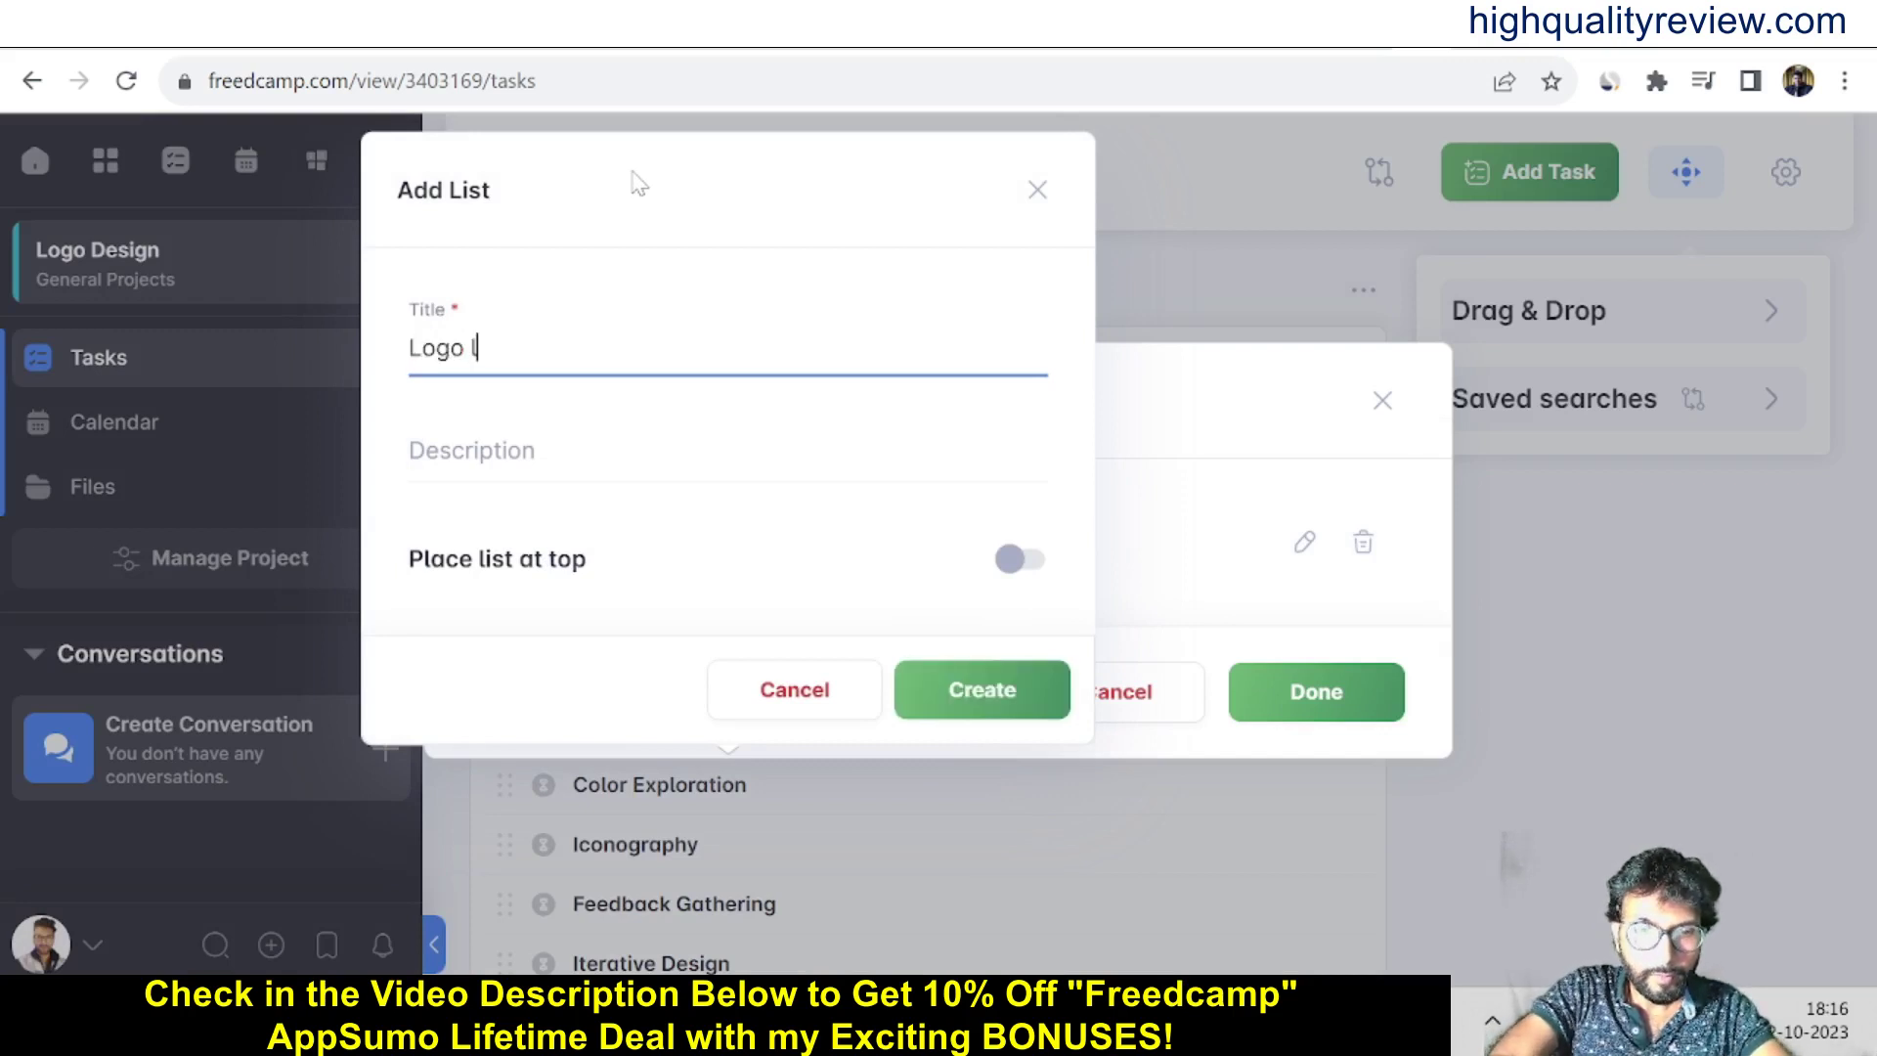
text(ist2)
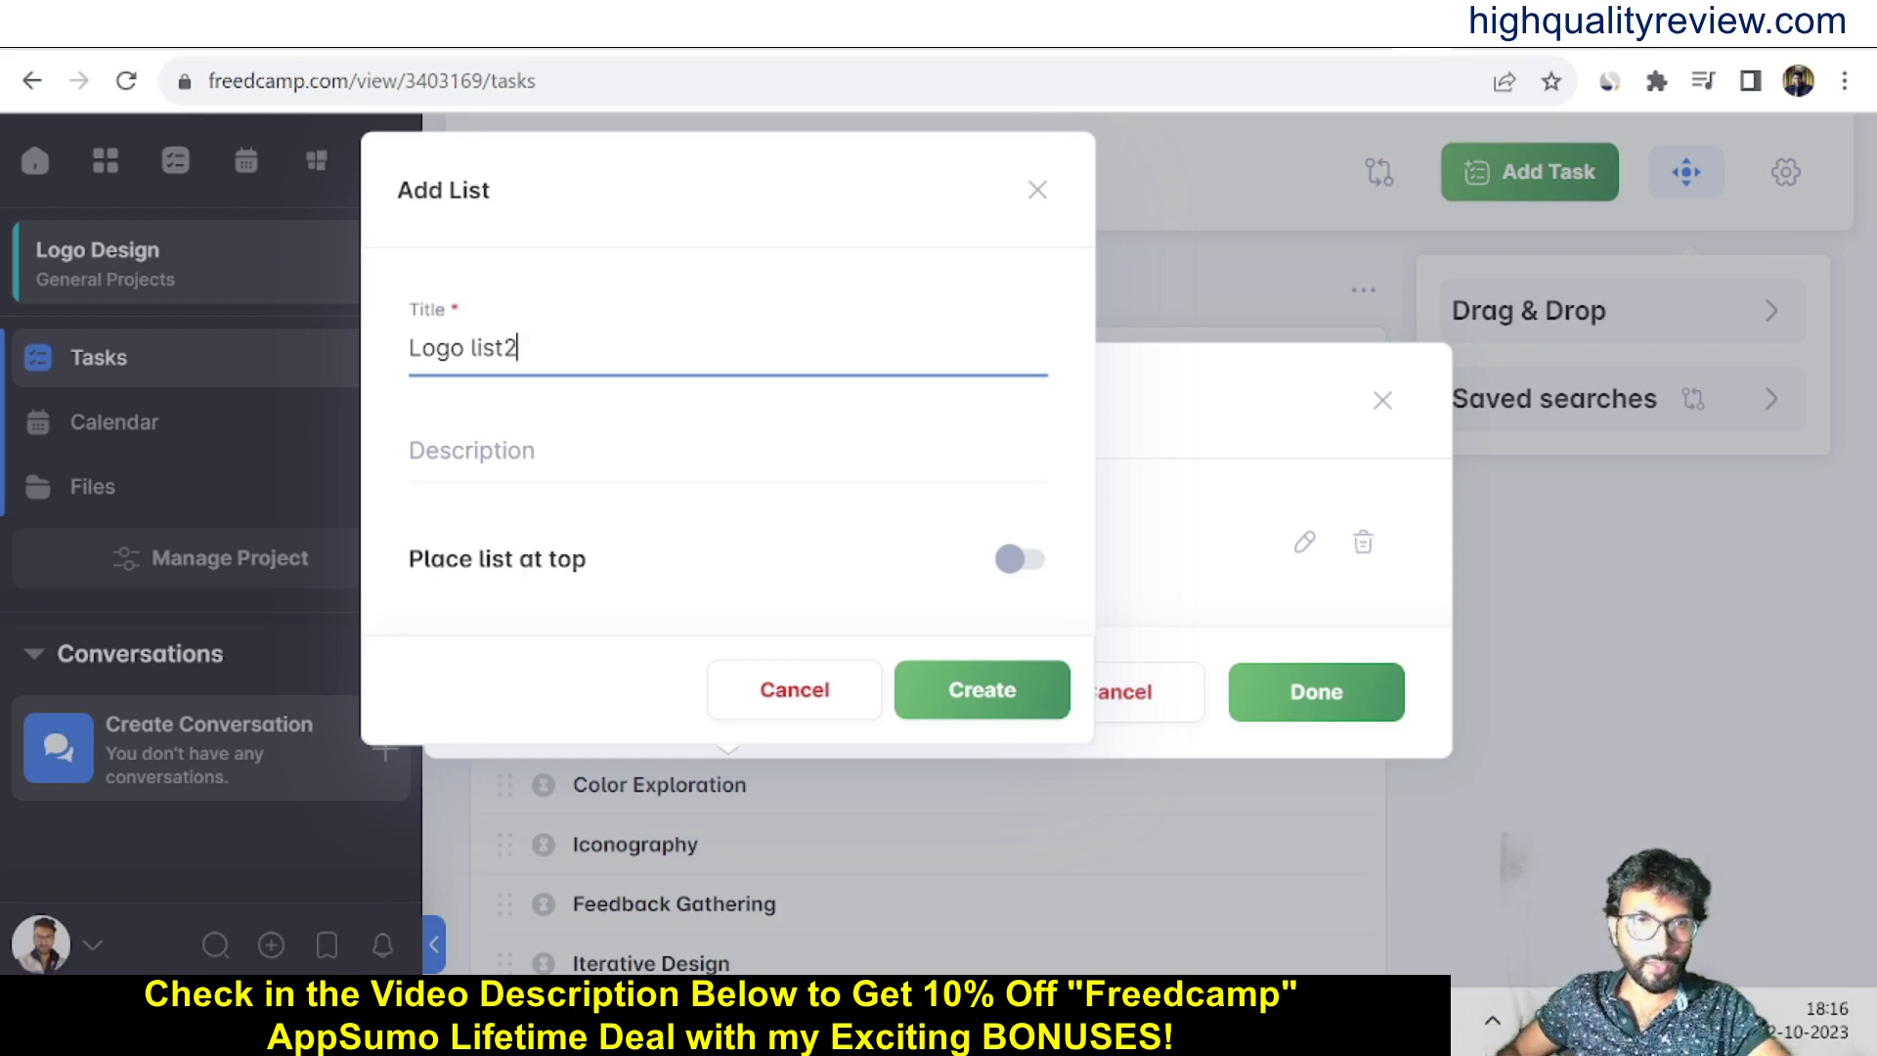
click(982, 696)
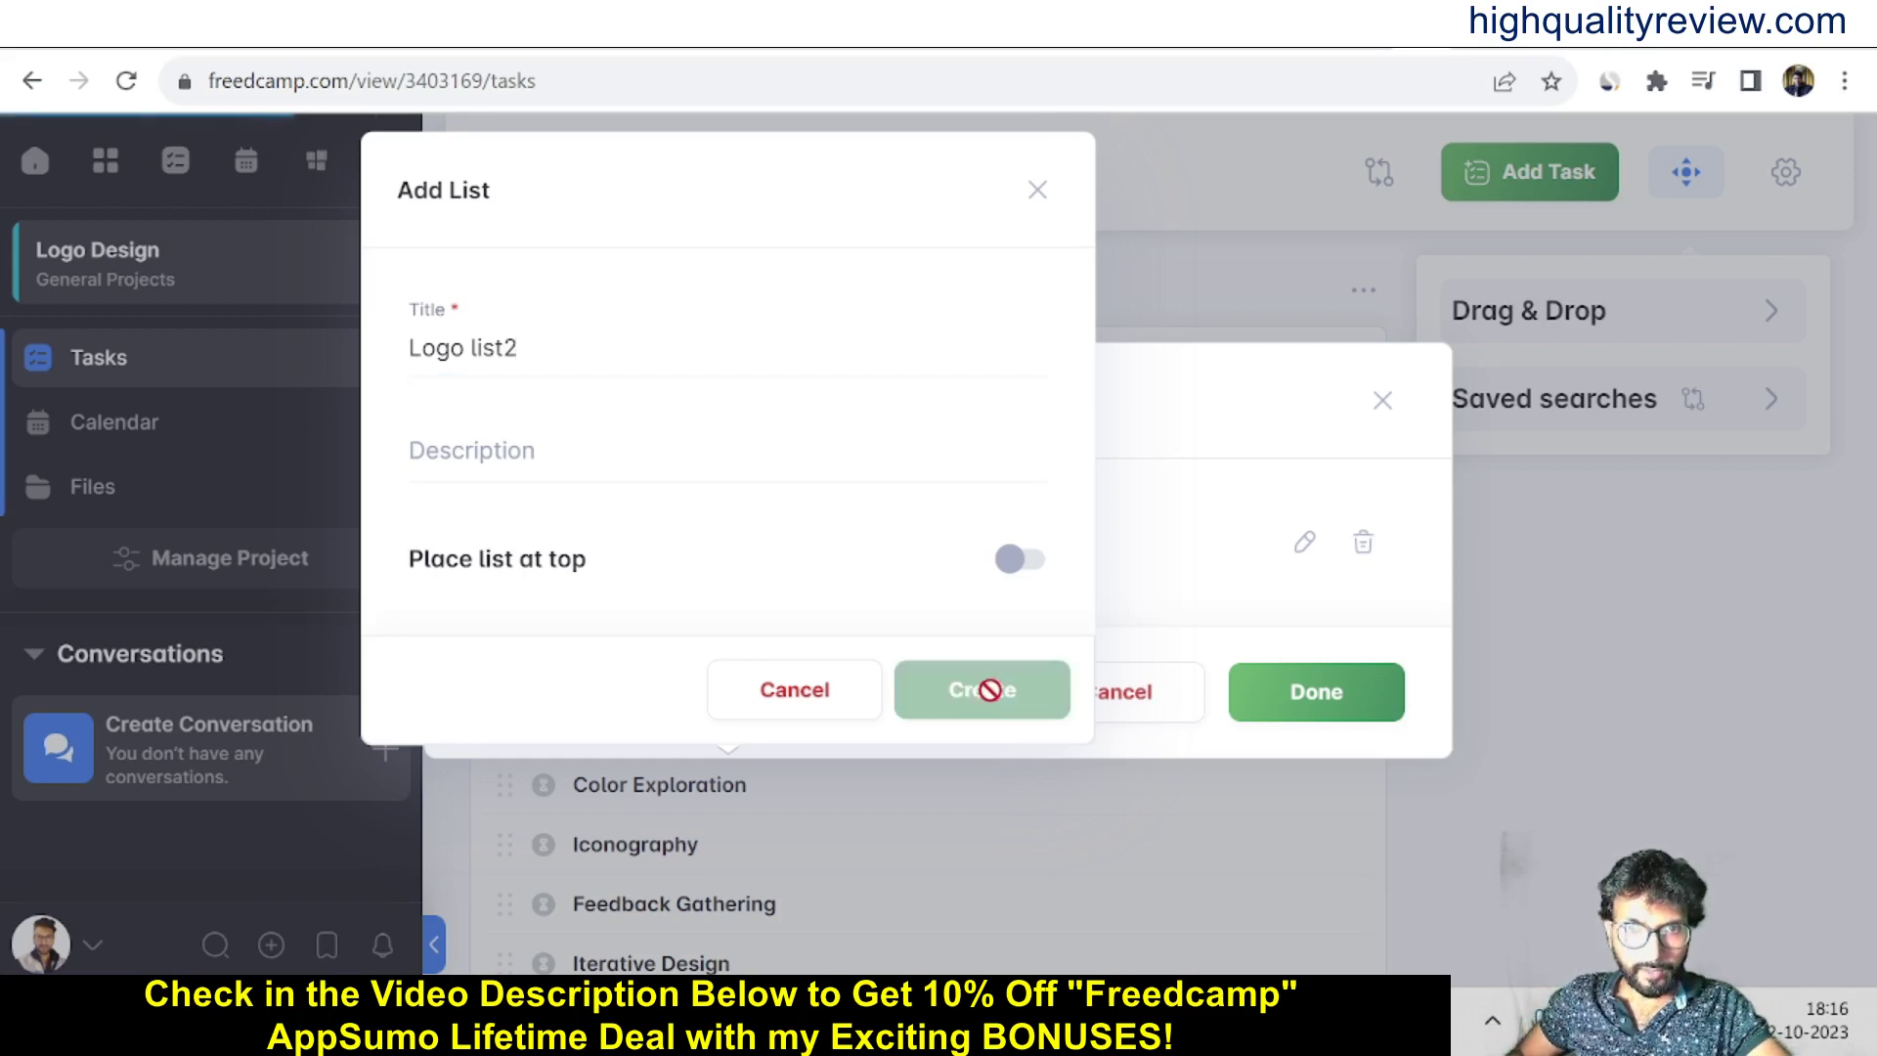
click(1315, 739)
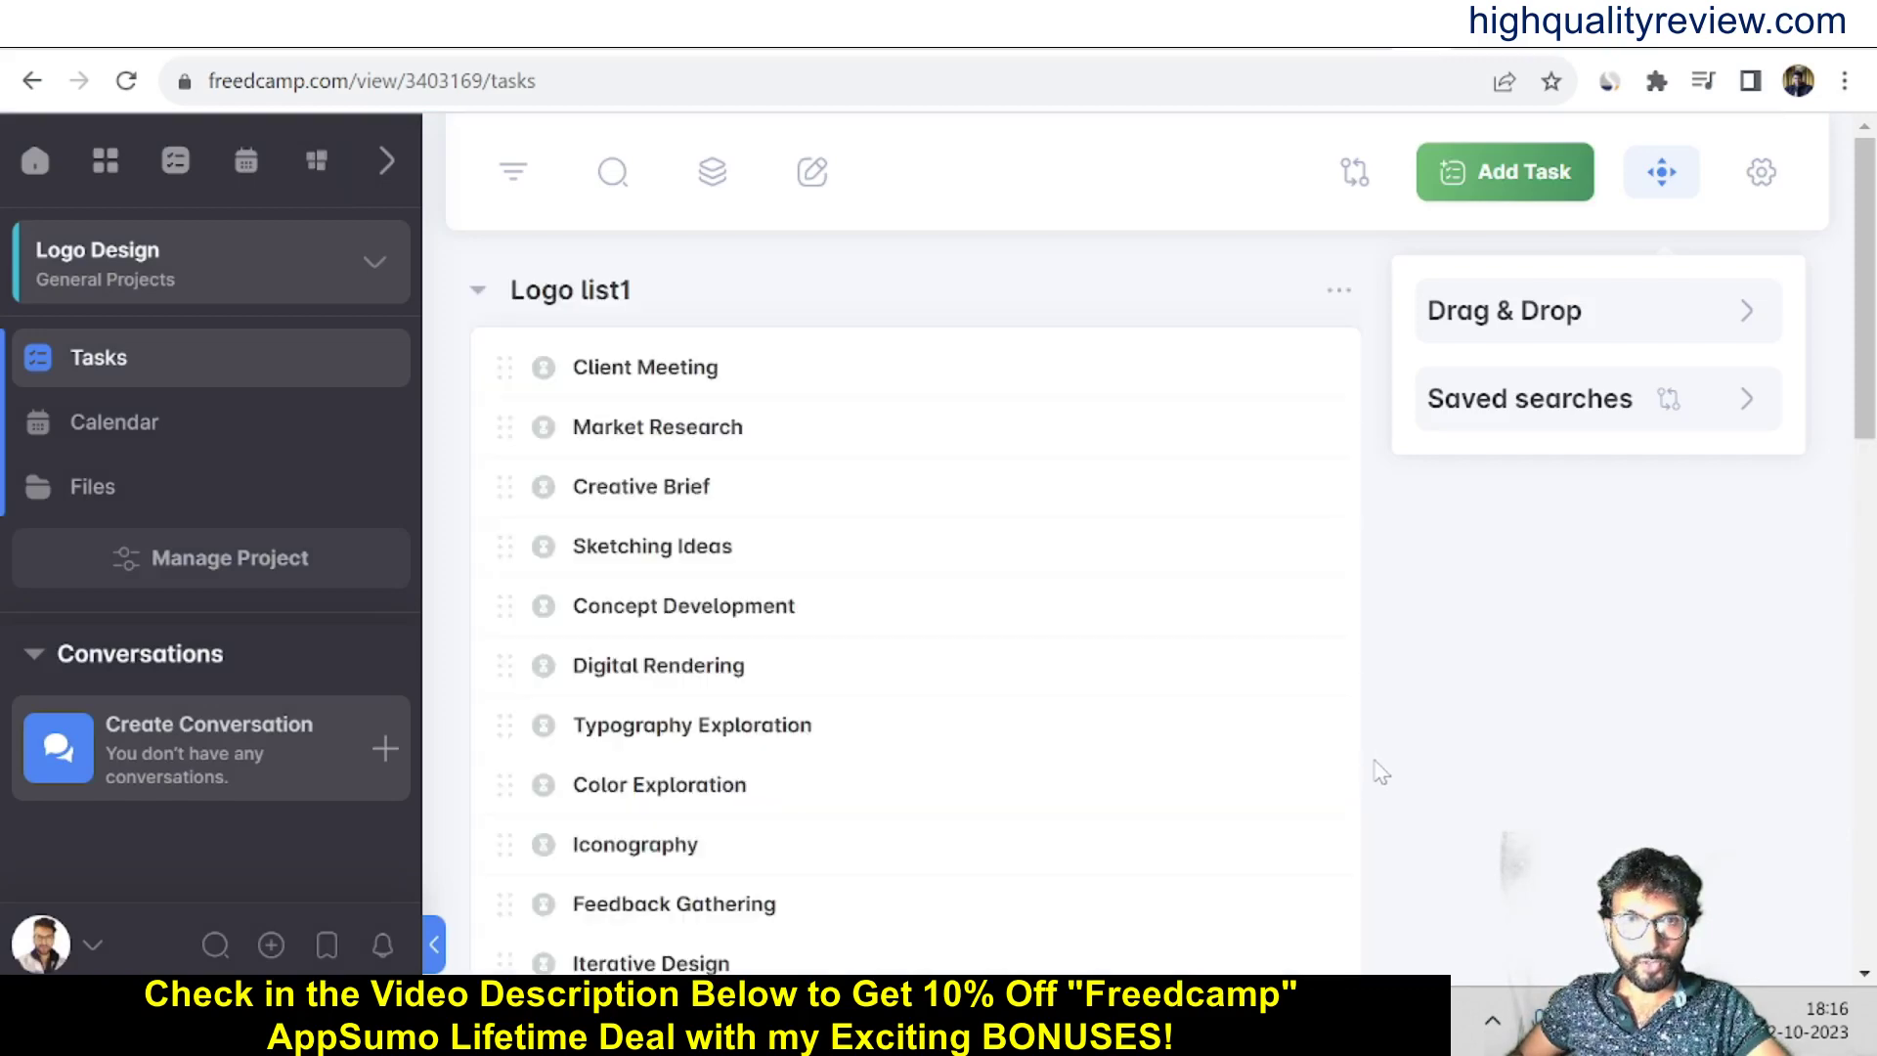
scroll(1376, 765, down, 15)
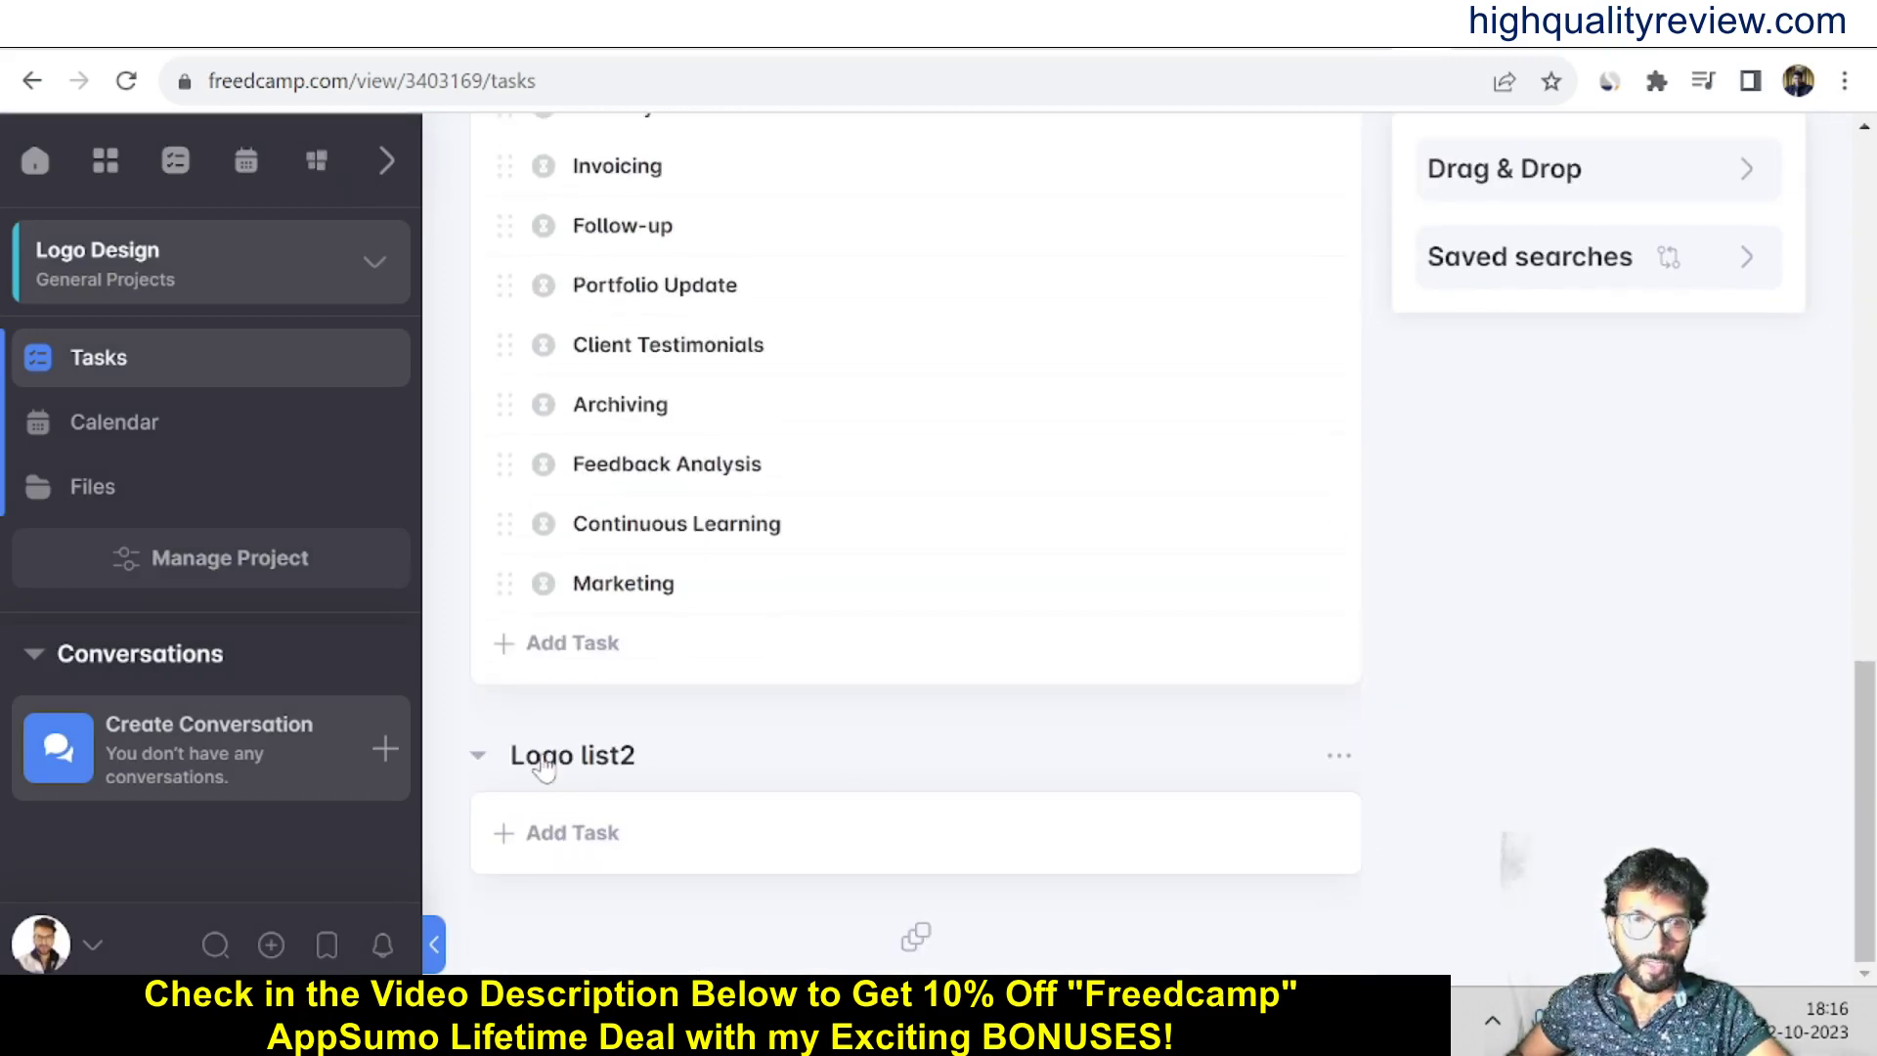
scroll(779, 758, up, 15)
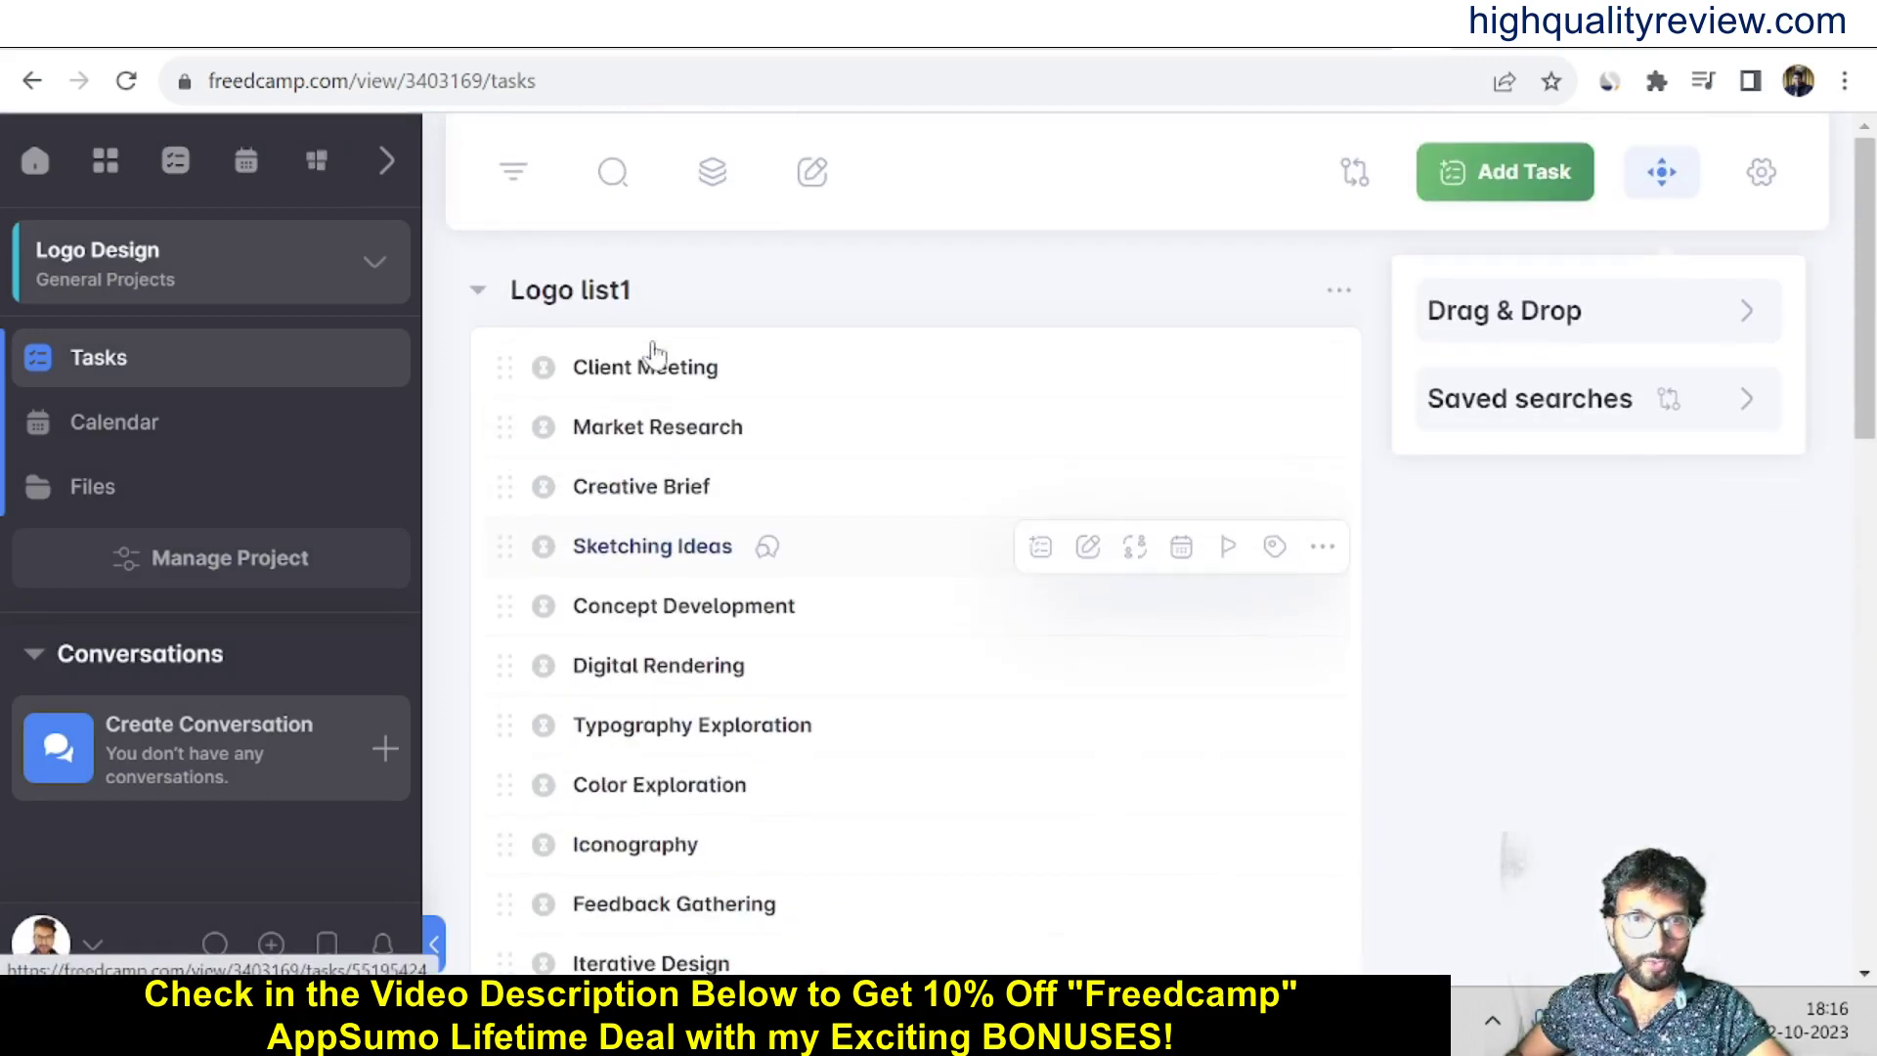
scroll(867, 499, down, 15)
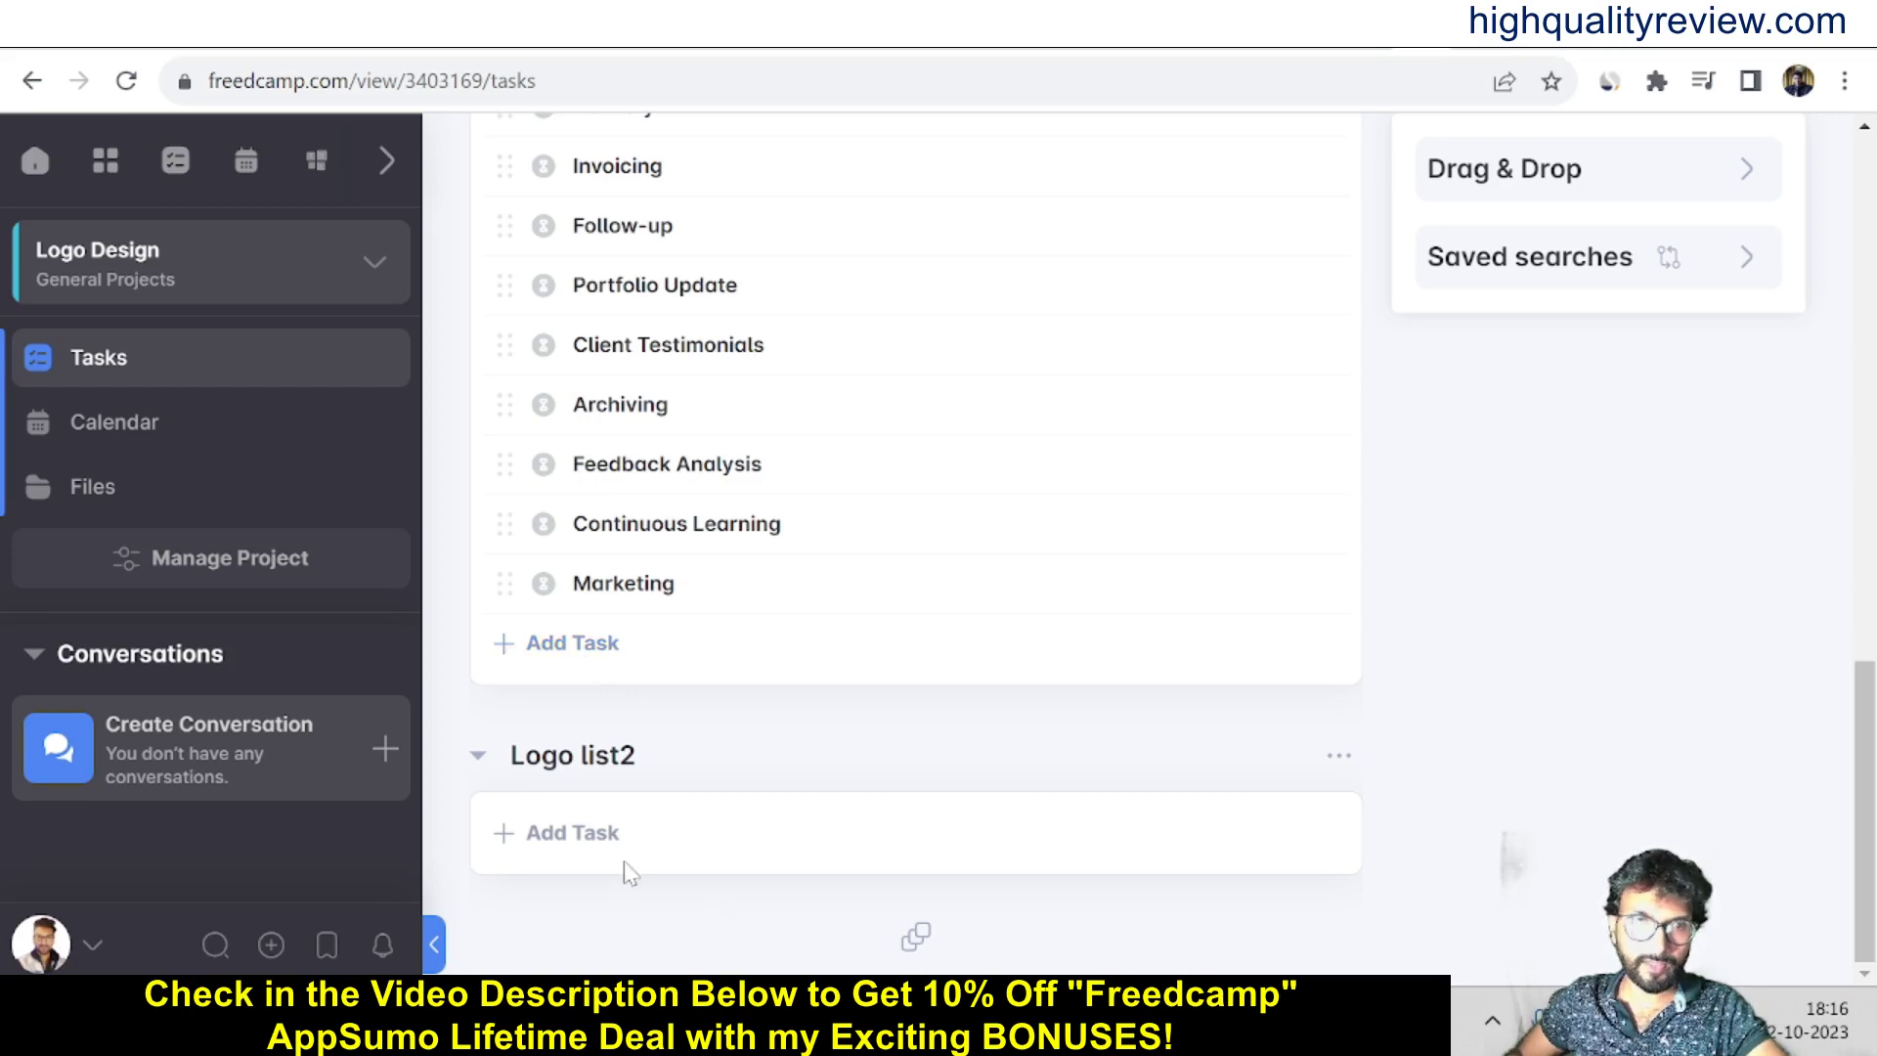
Step: Enter a new task titled 'Logo design for US client' in Logo list2
click(549, 835)
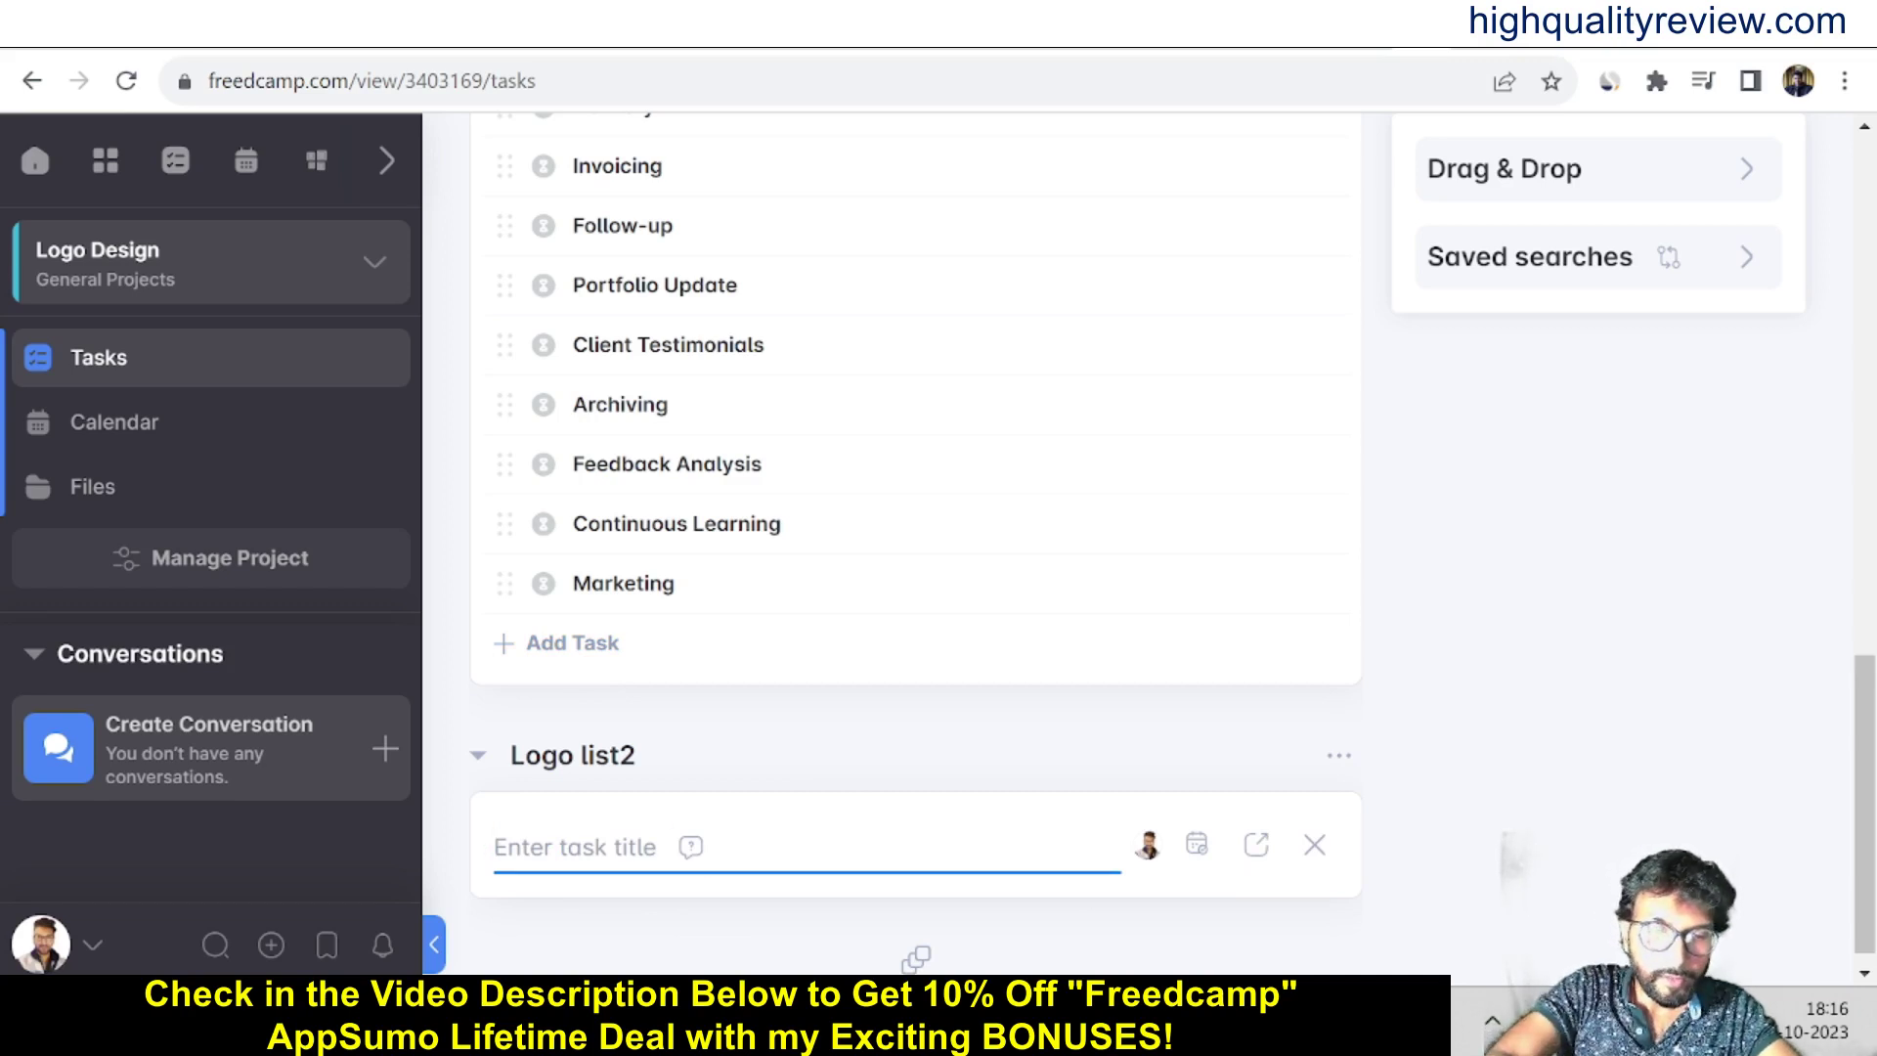
text(Logo design fo)
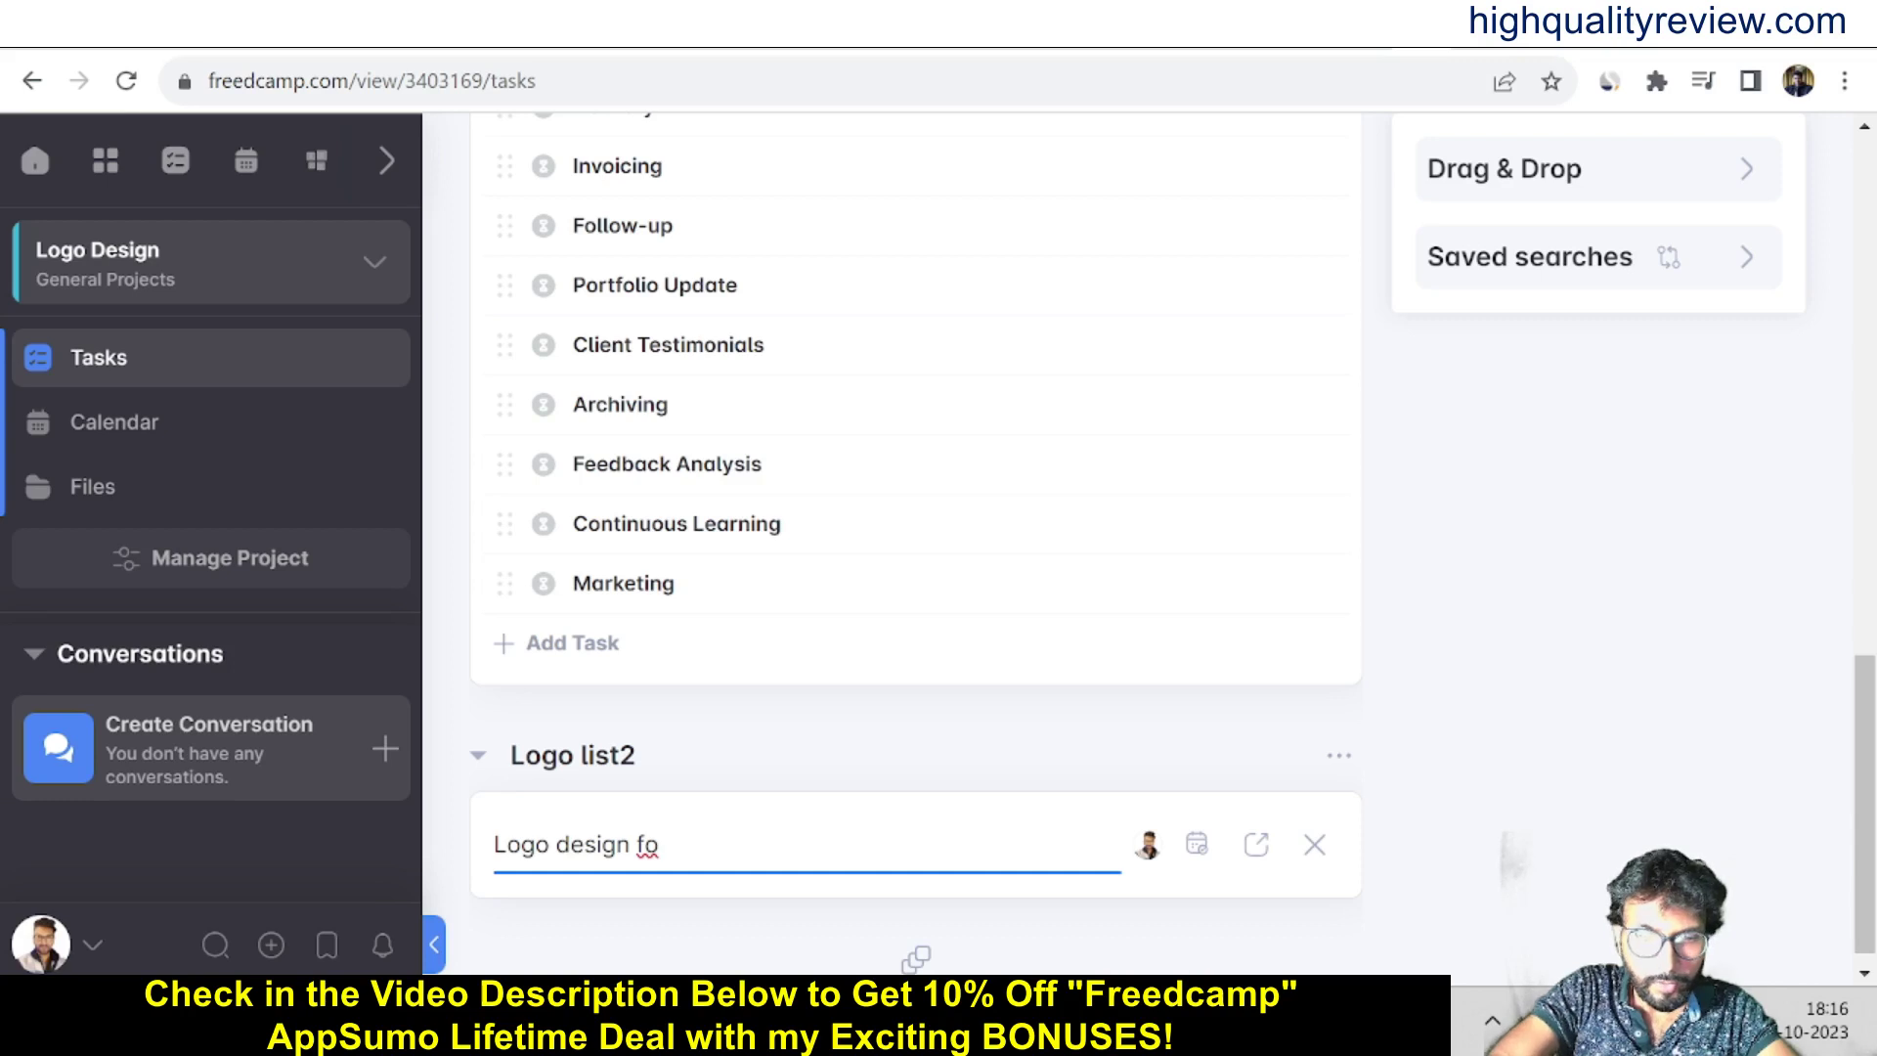
text(r U)
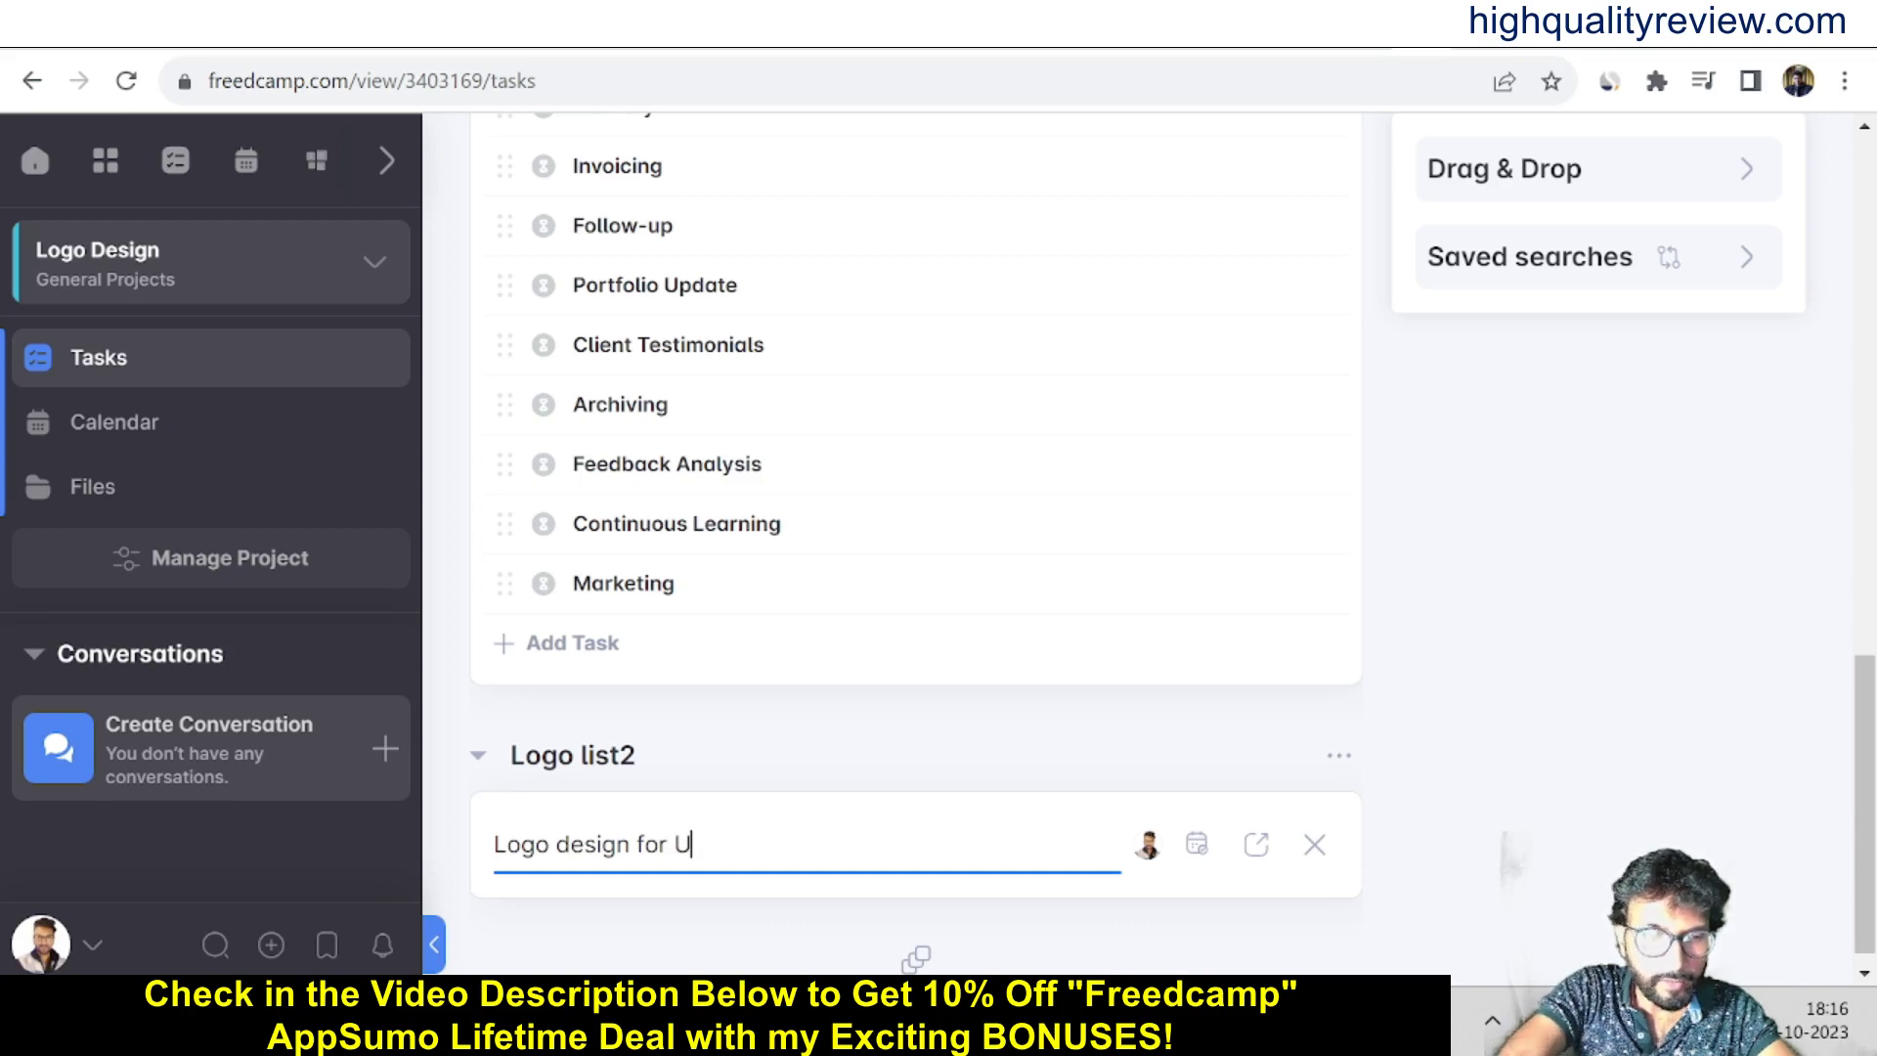
text(S clie)
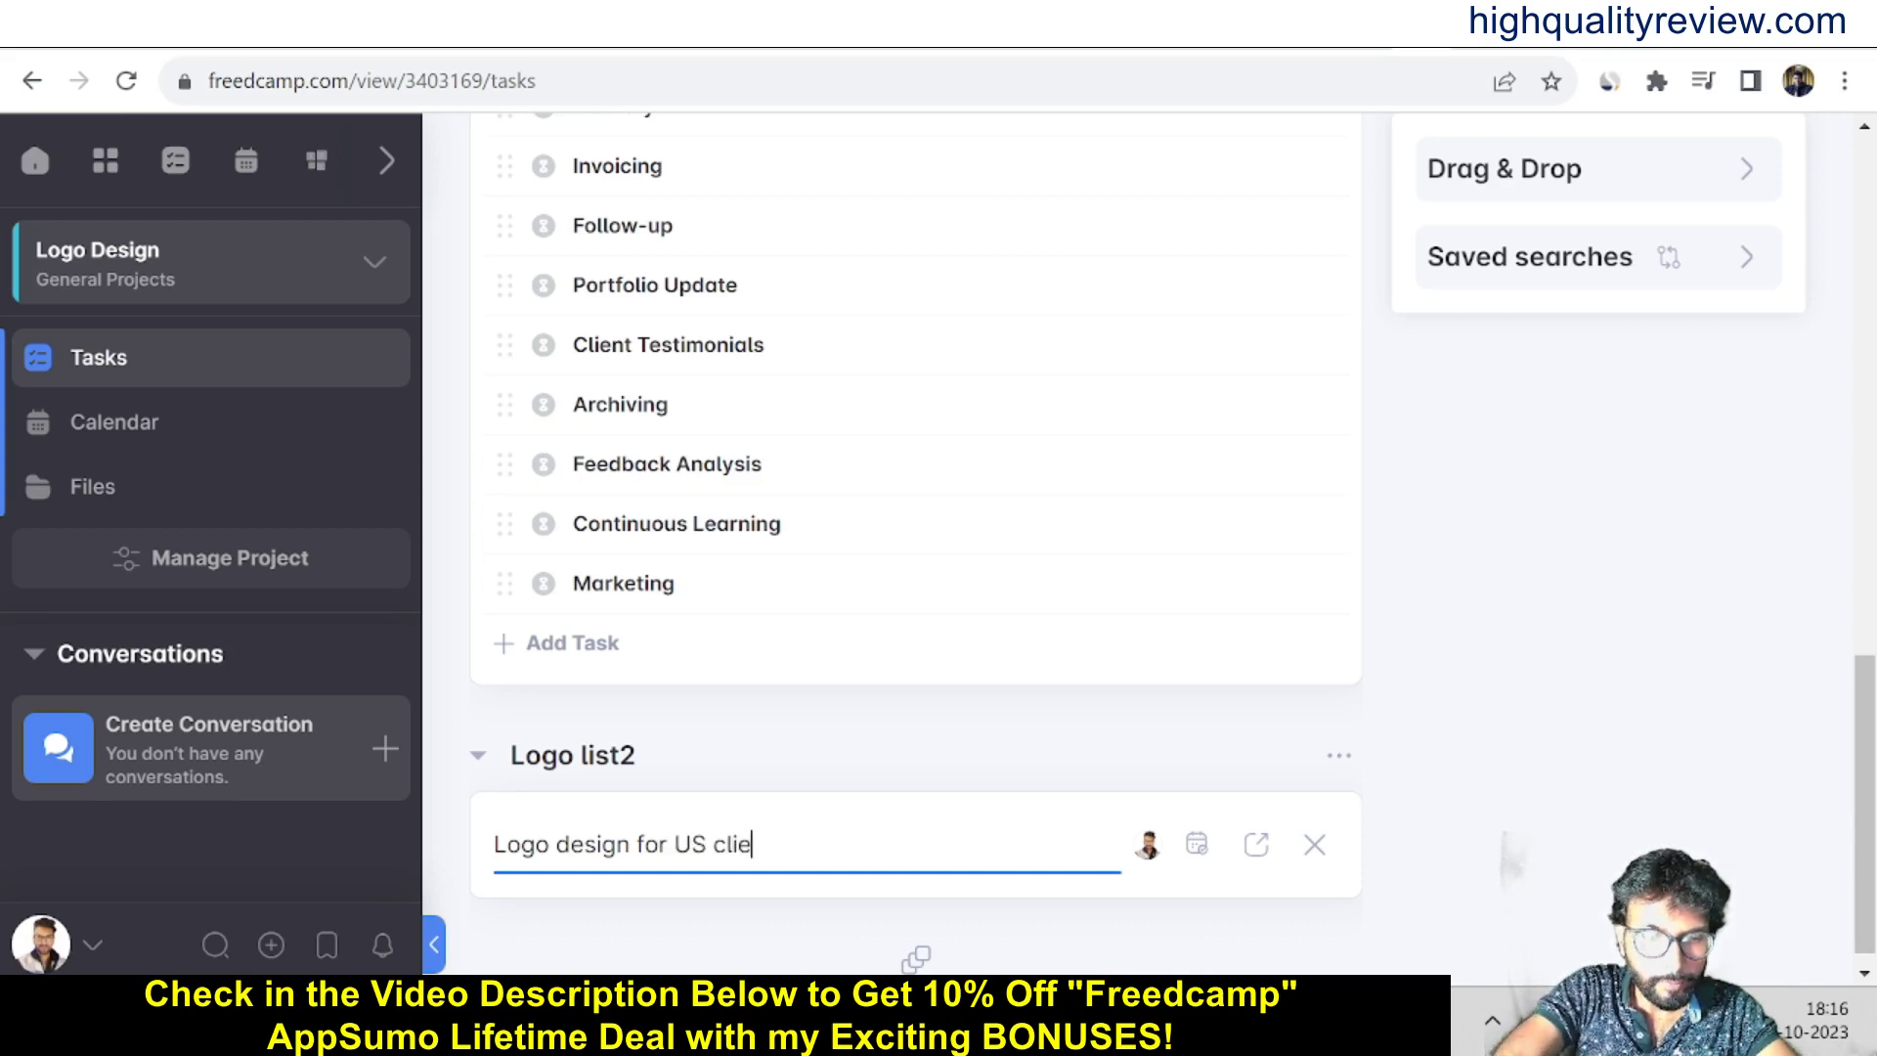
text(nt)
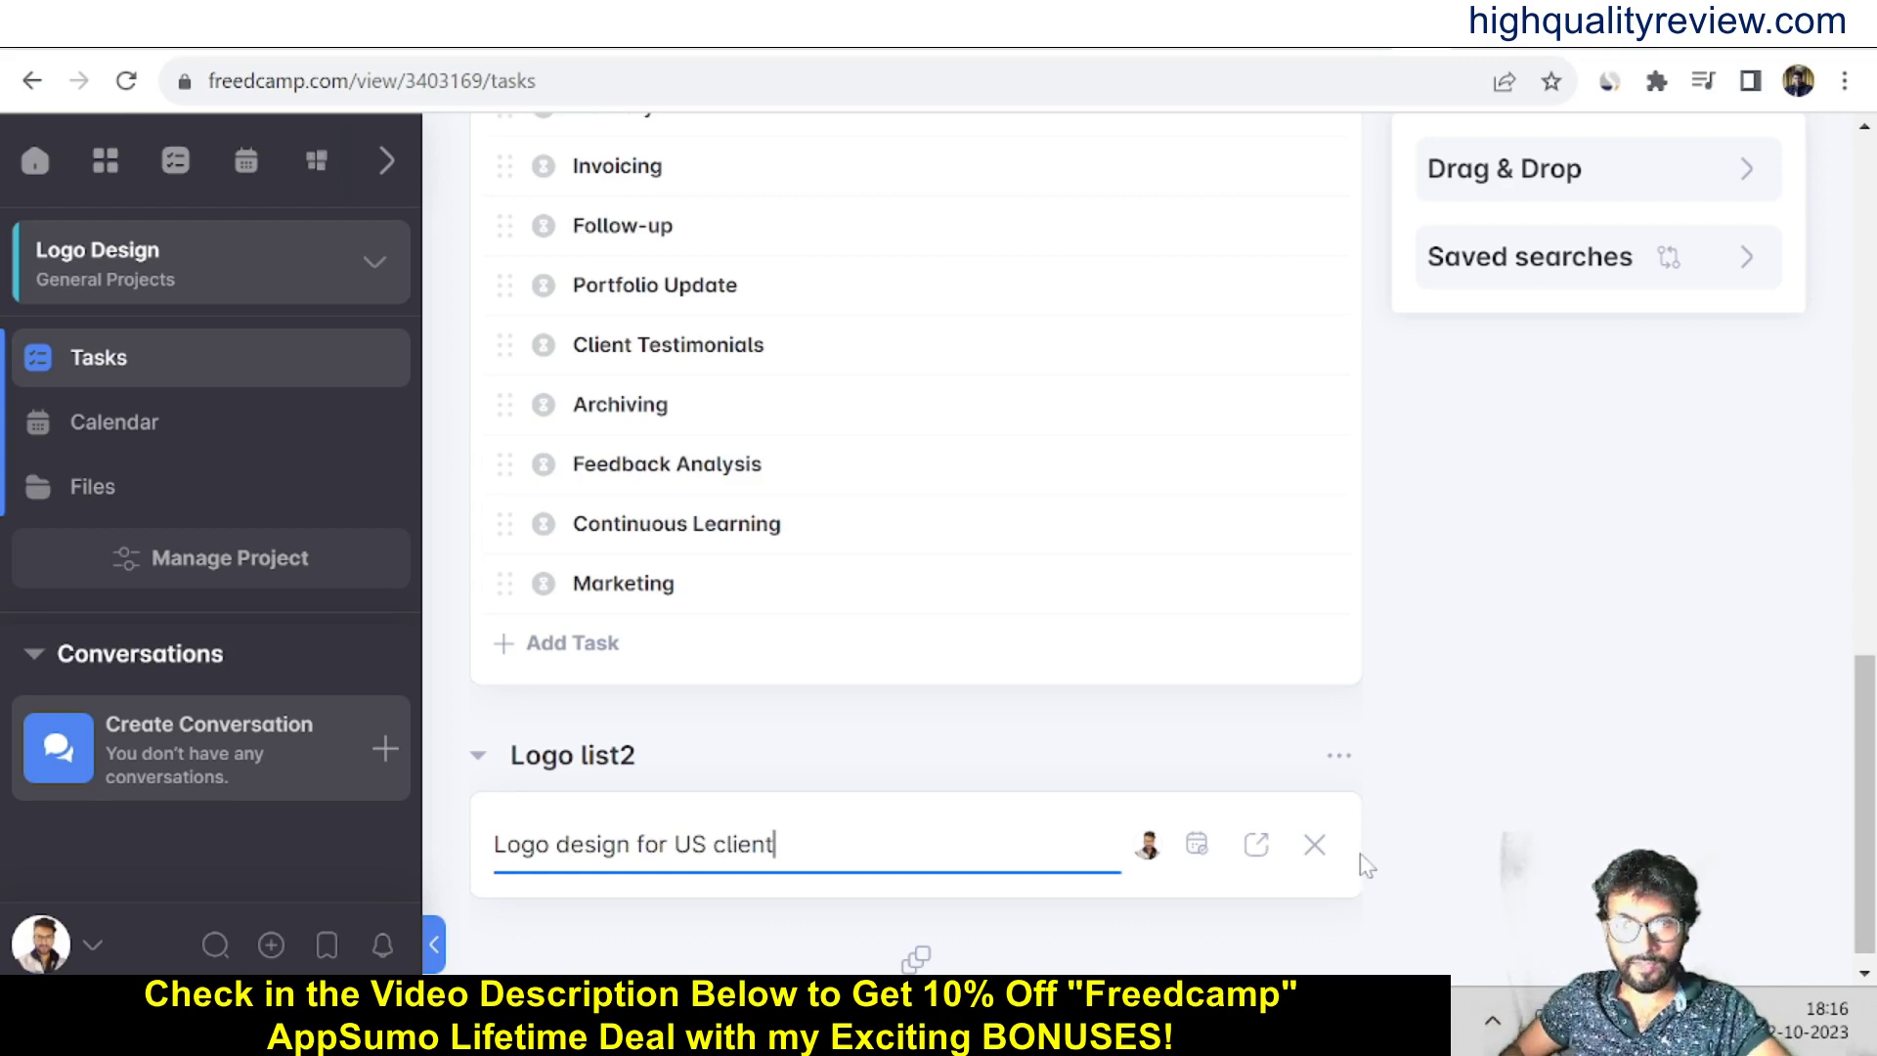
click(1205, 844)
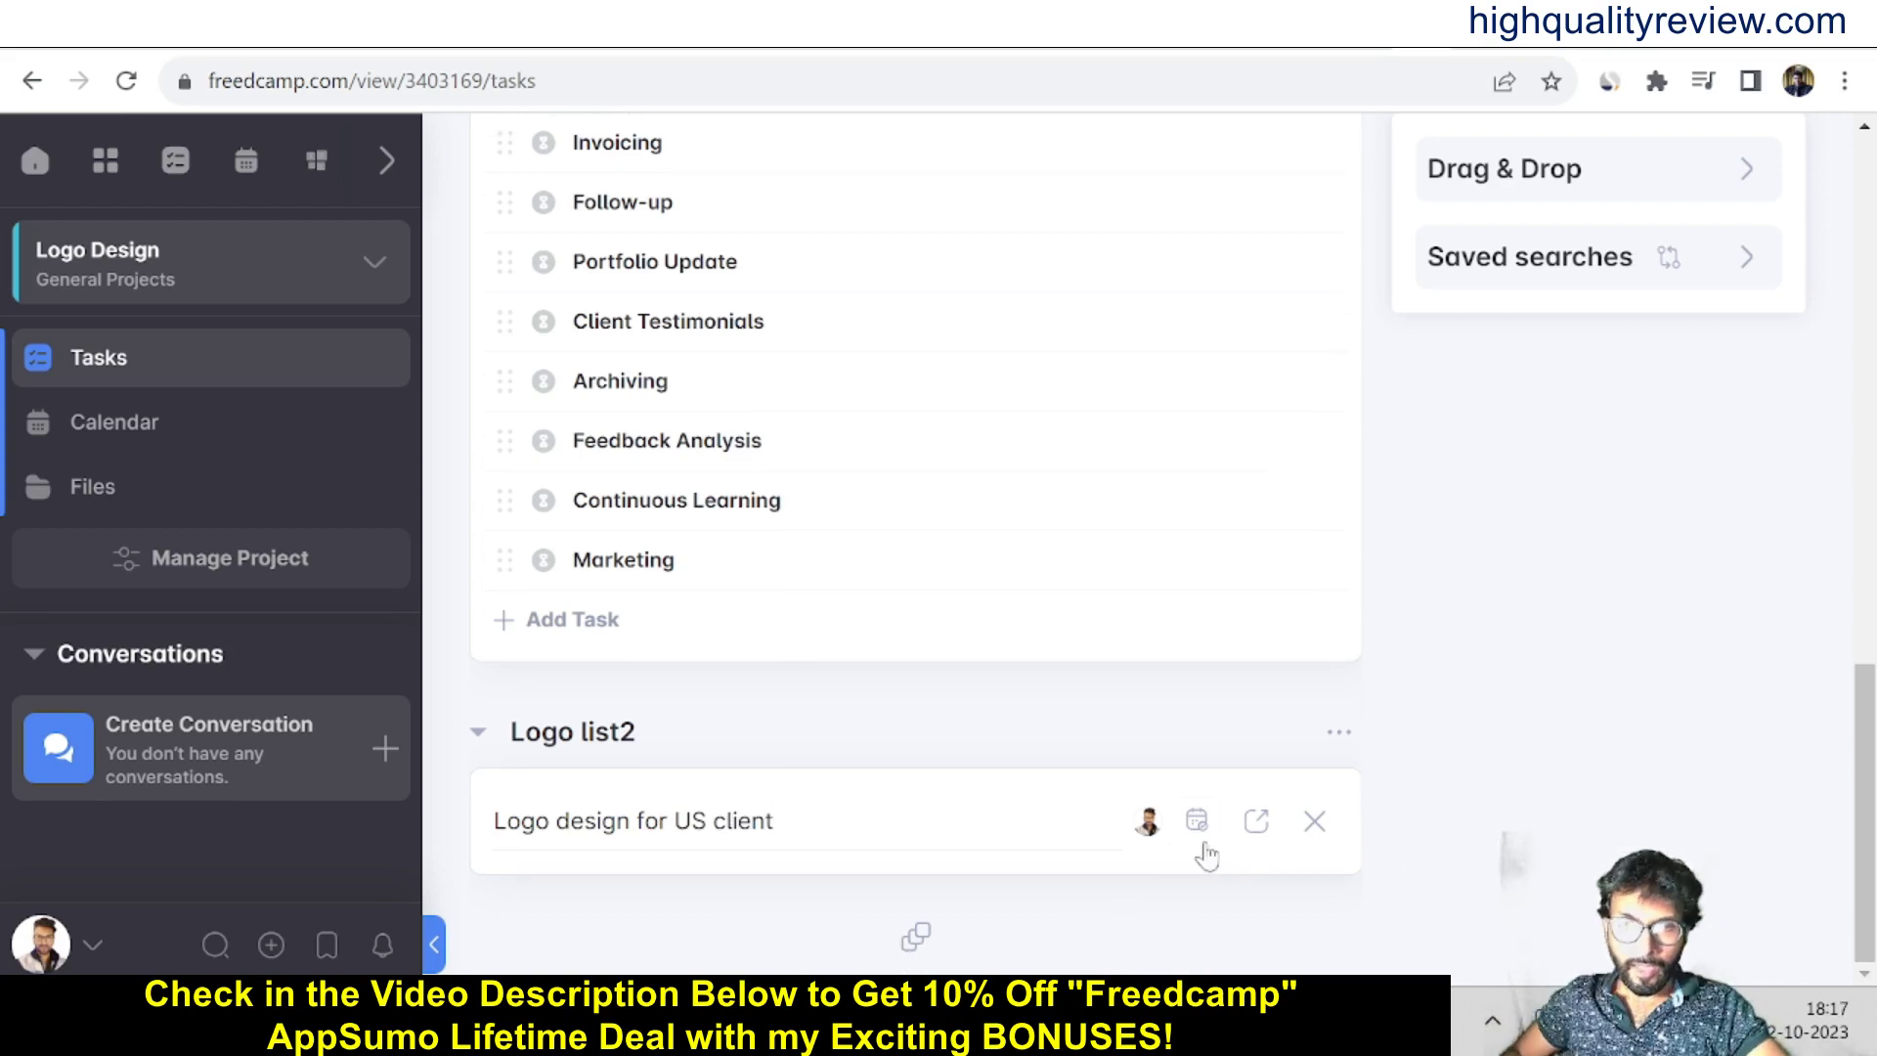
Step: Assign the task to yourself and give it an October 15 due date
click(1150, 824)
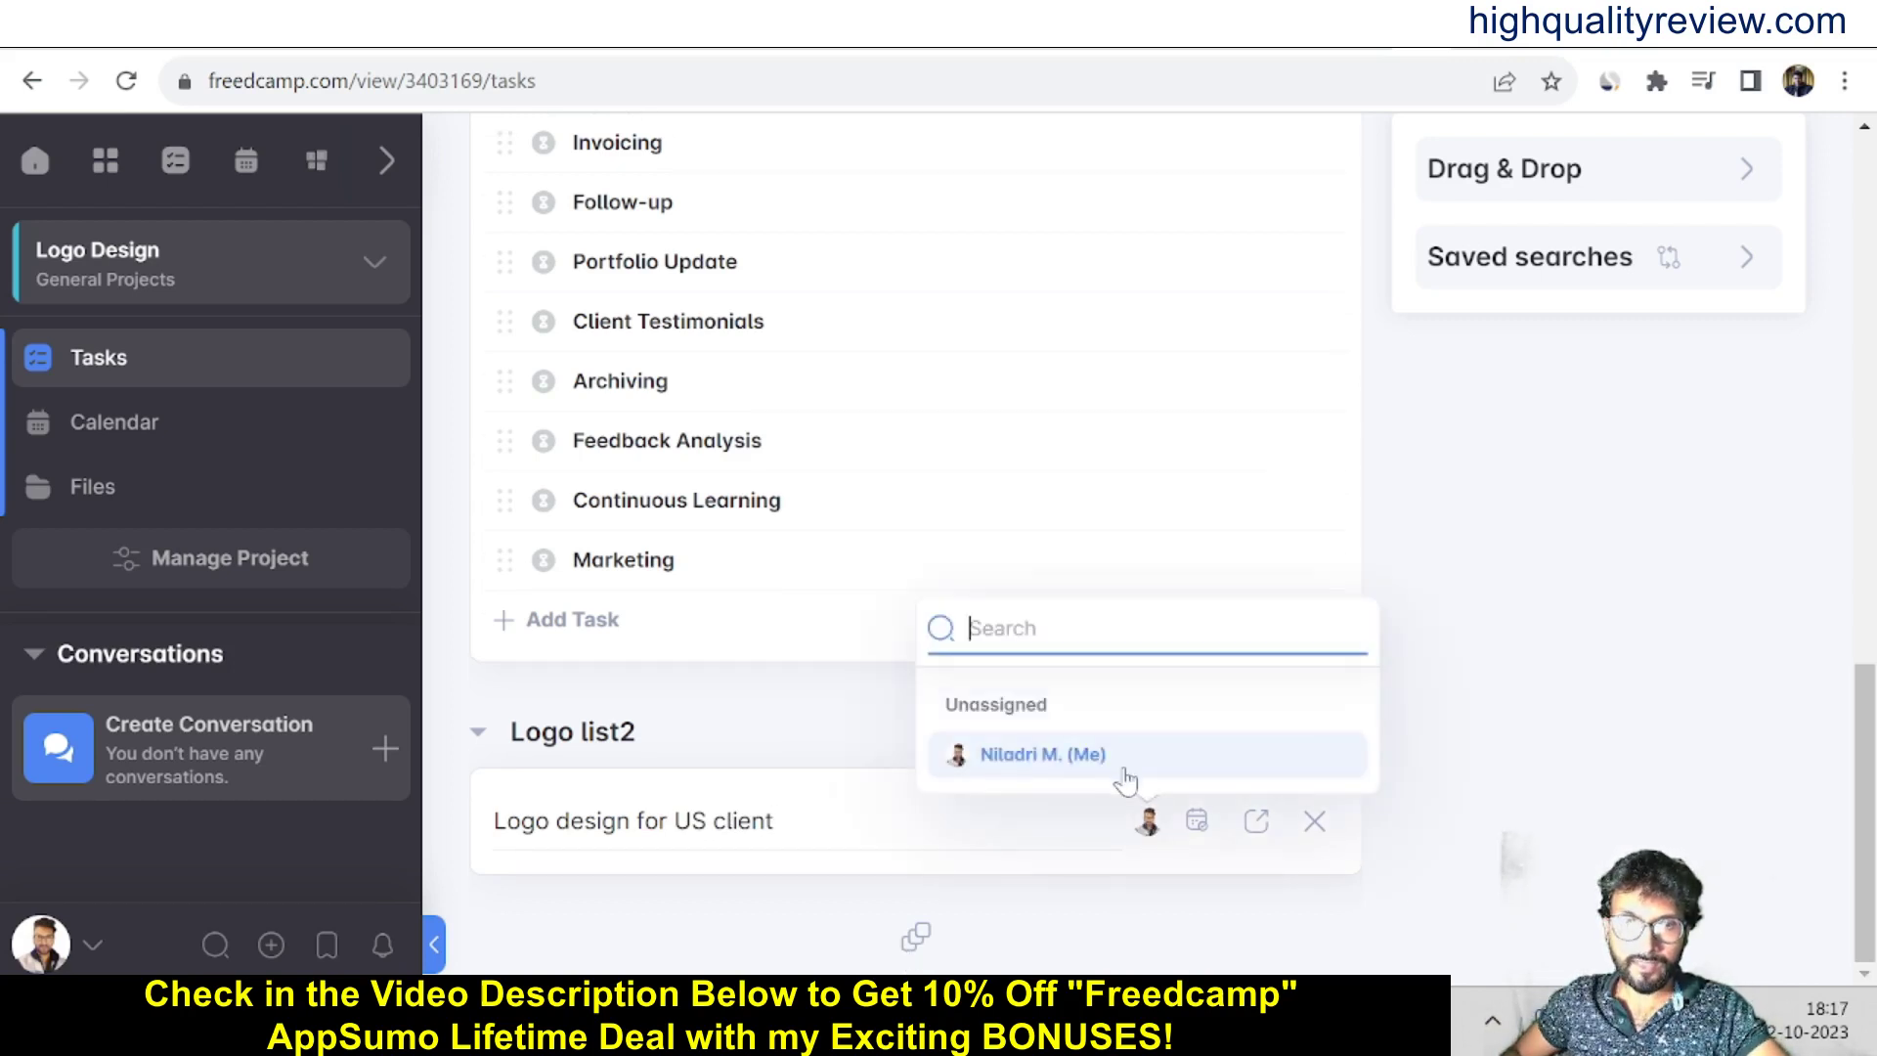
click(1022, 762)
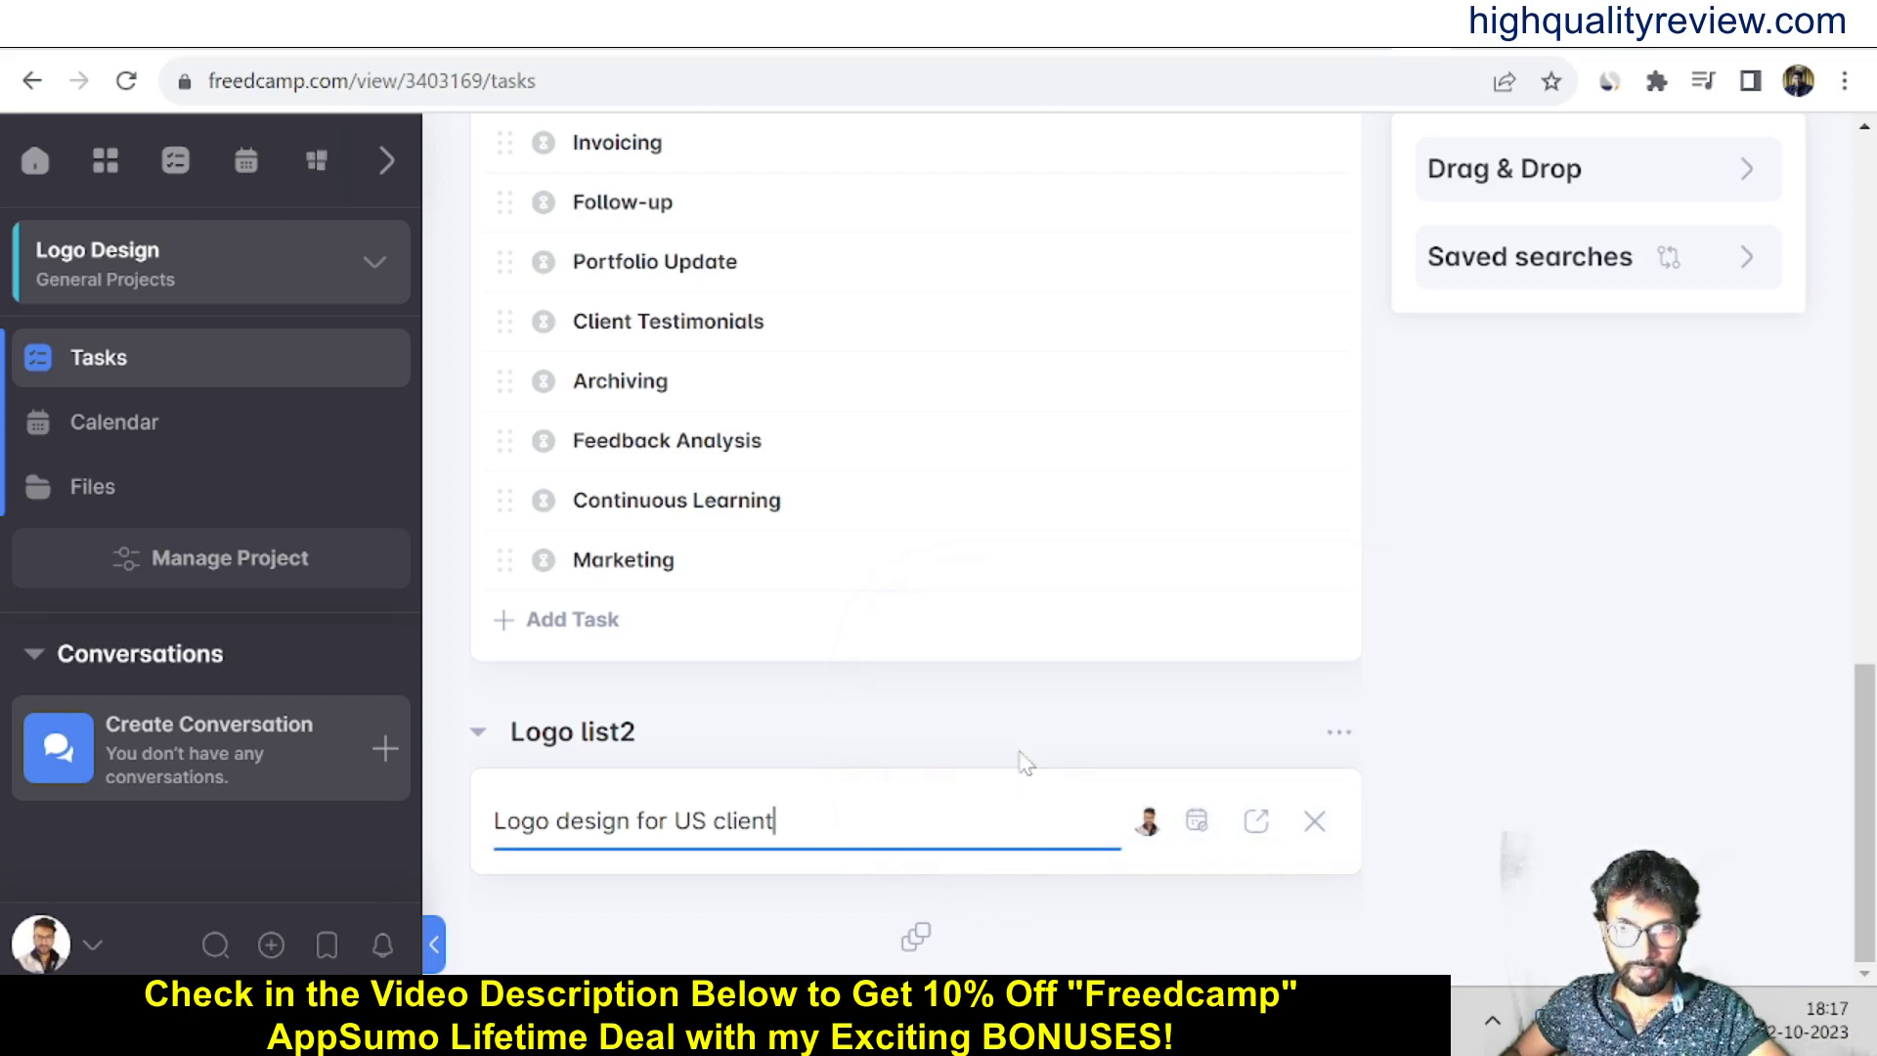
click(1196, 826)
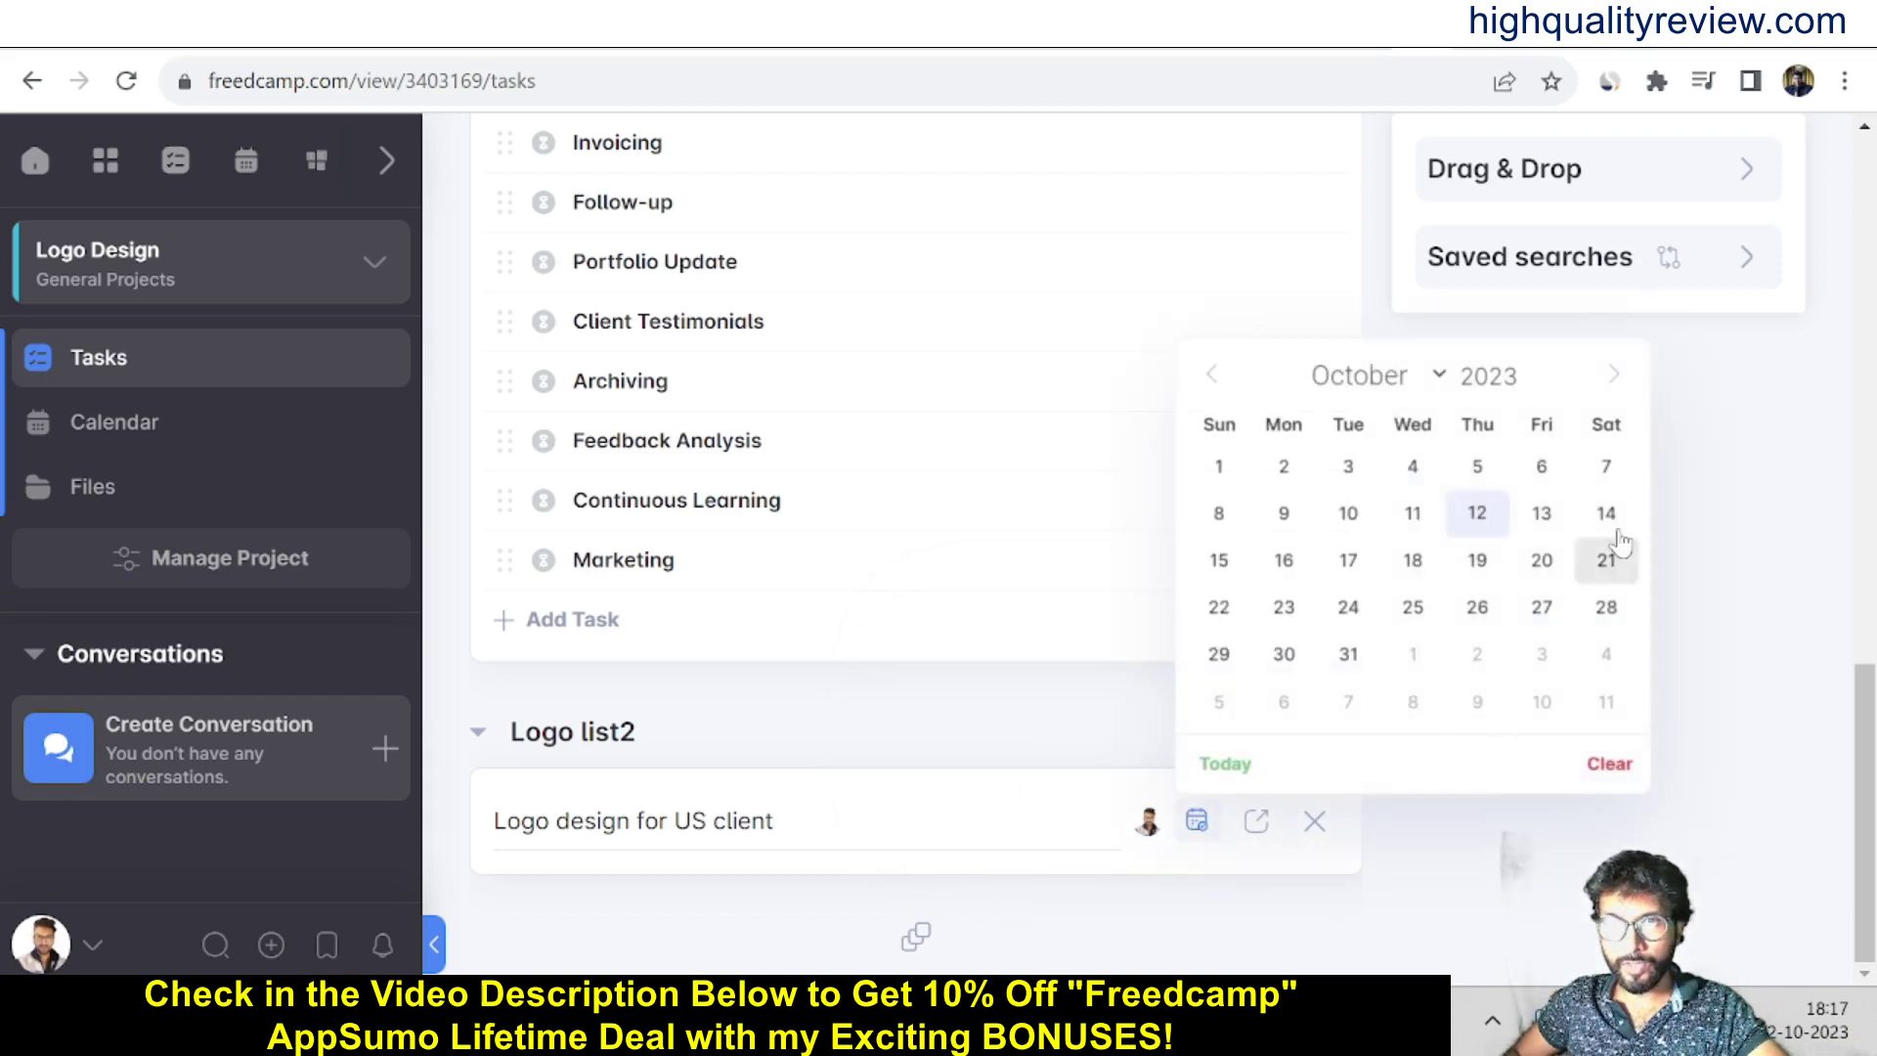
click(1219, 562)
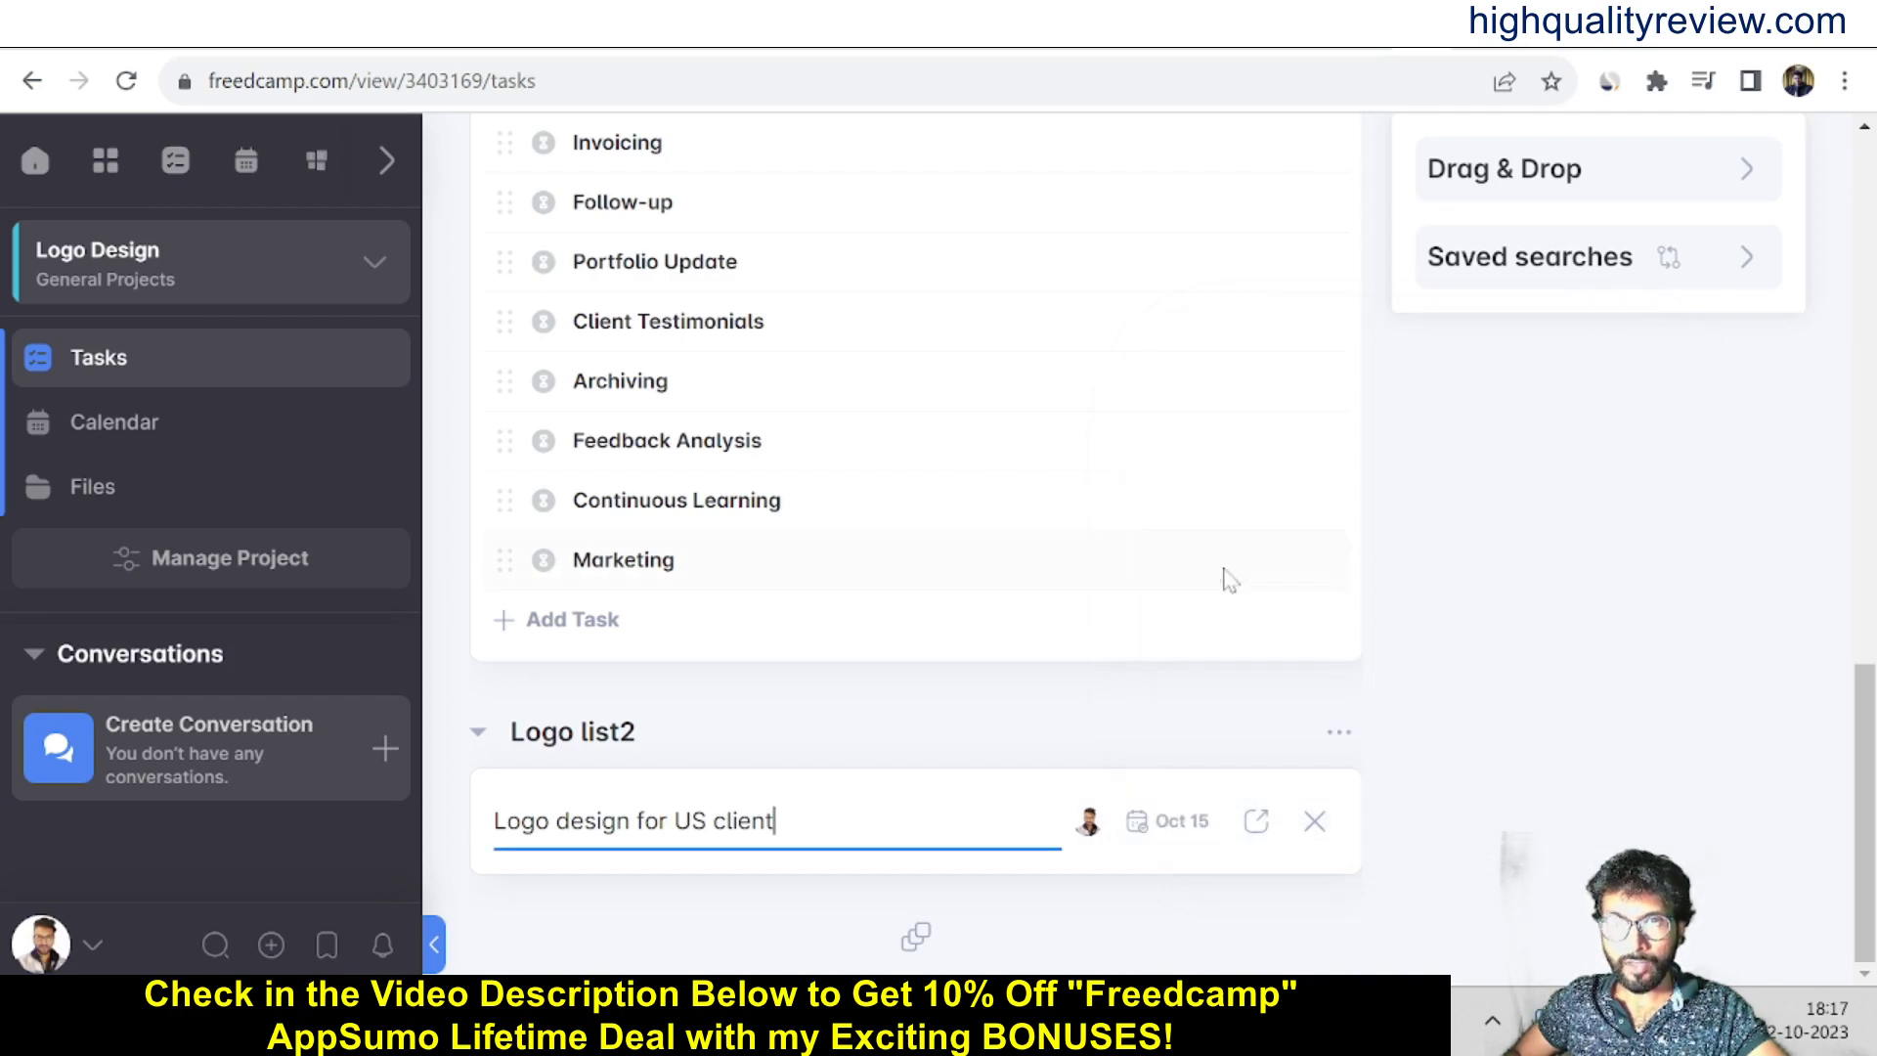
Step: In the task's full form, paste the title 'Logo design for US client' into the description
click(1256, 822)
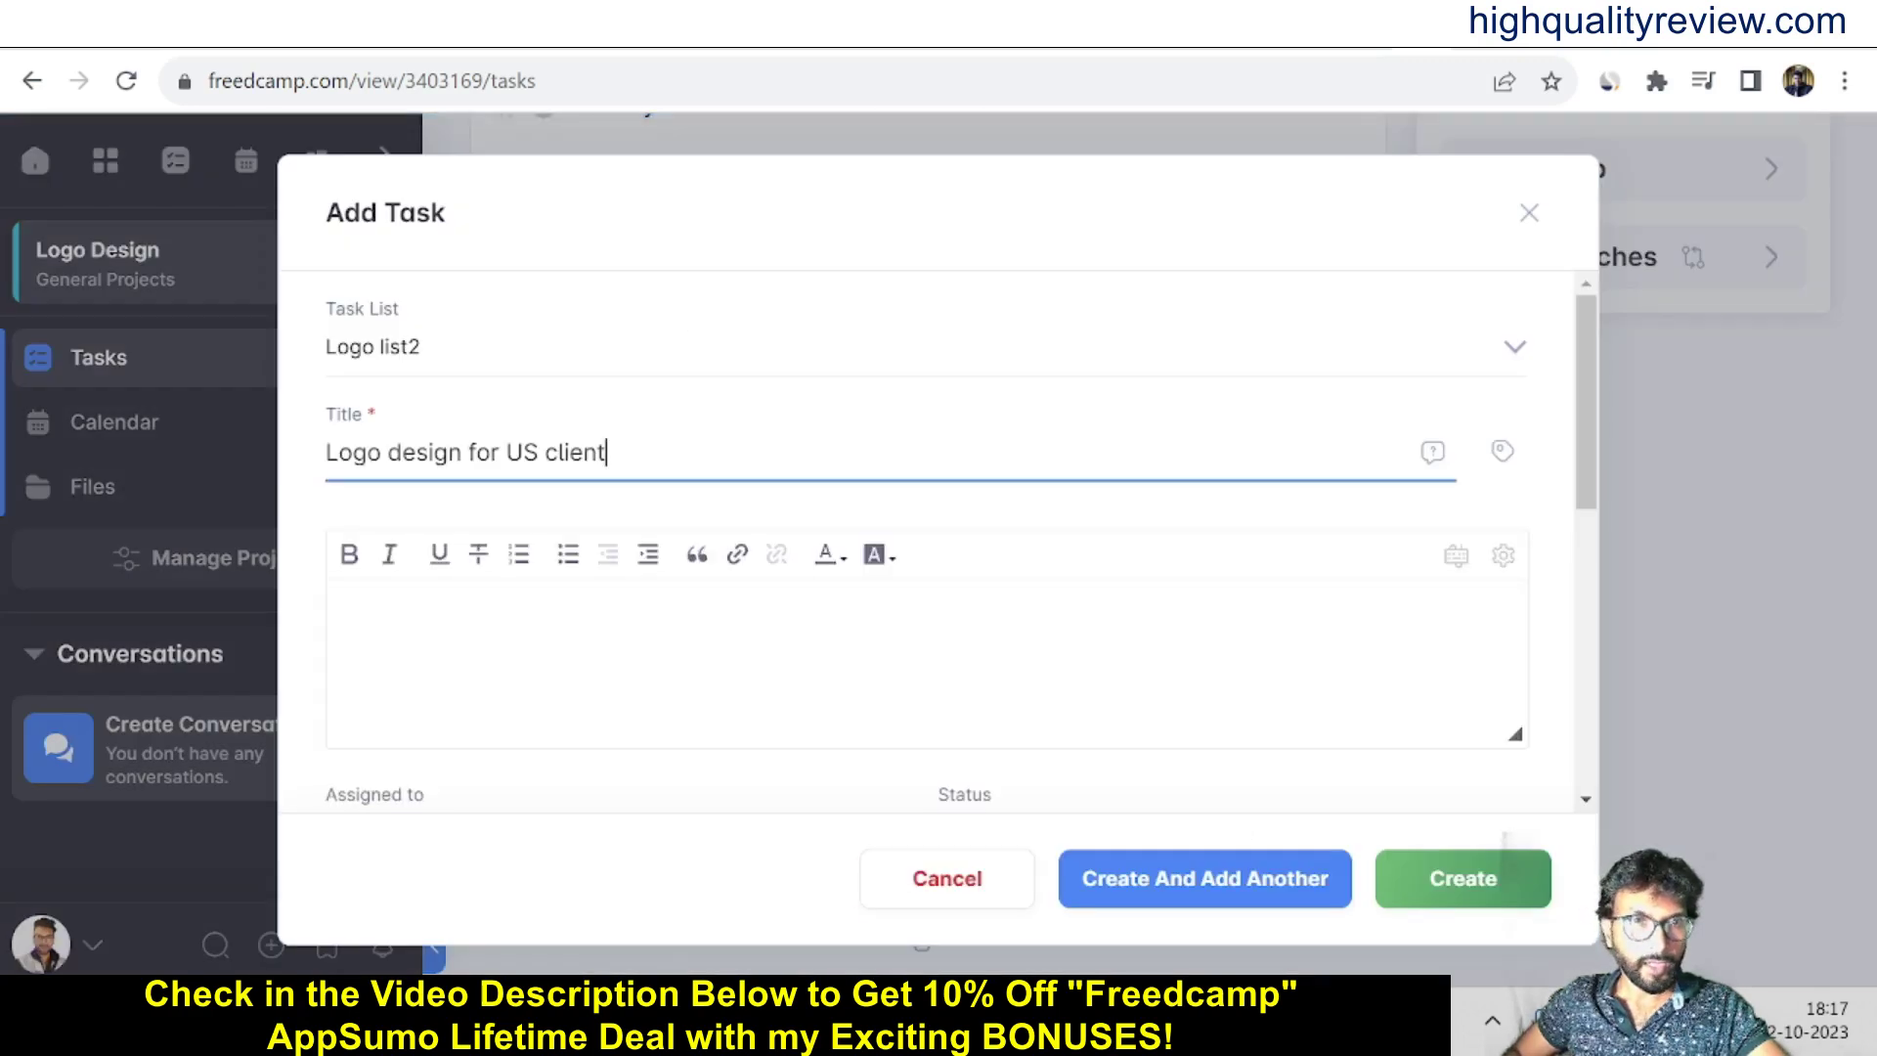
click(357, 626)
drag(606, 452, 216, 463)
key(ctrl+c)
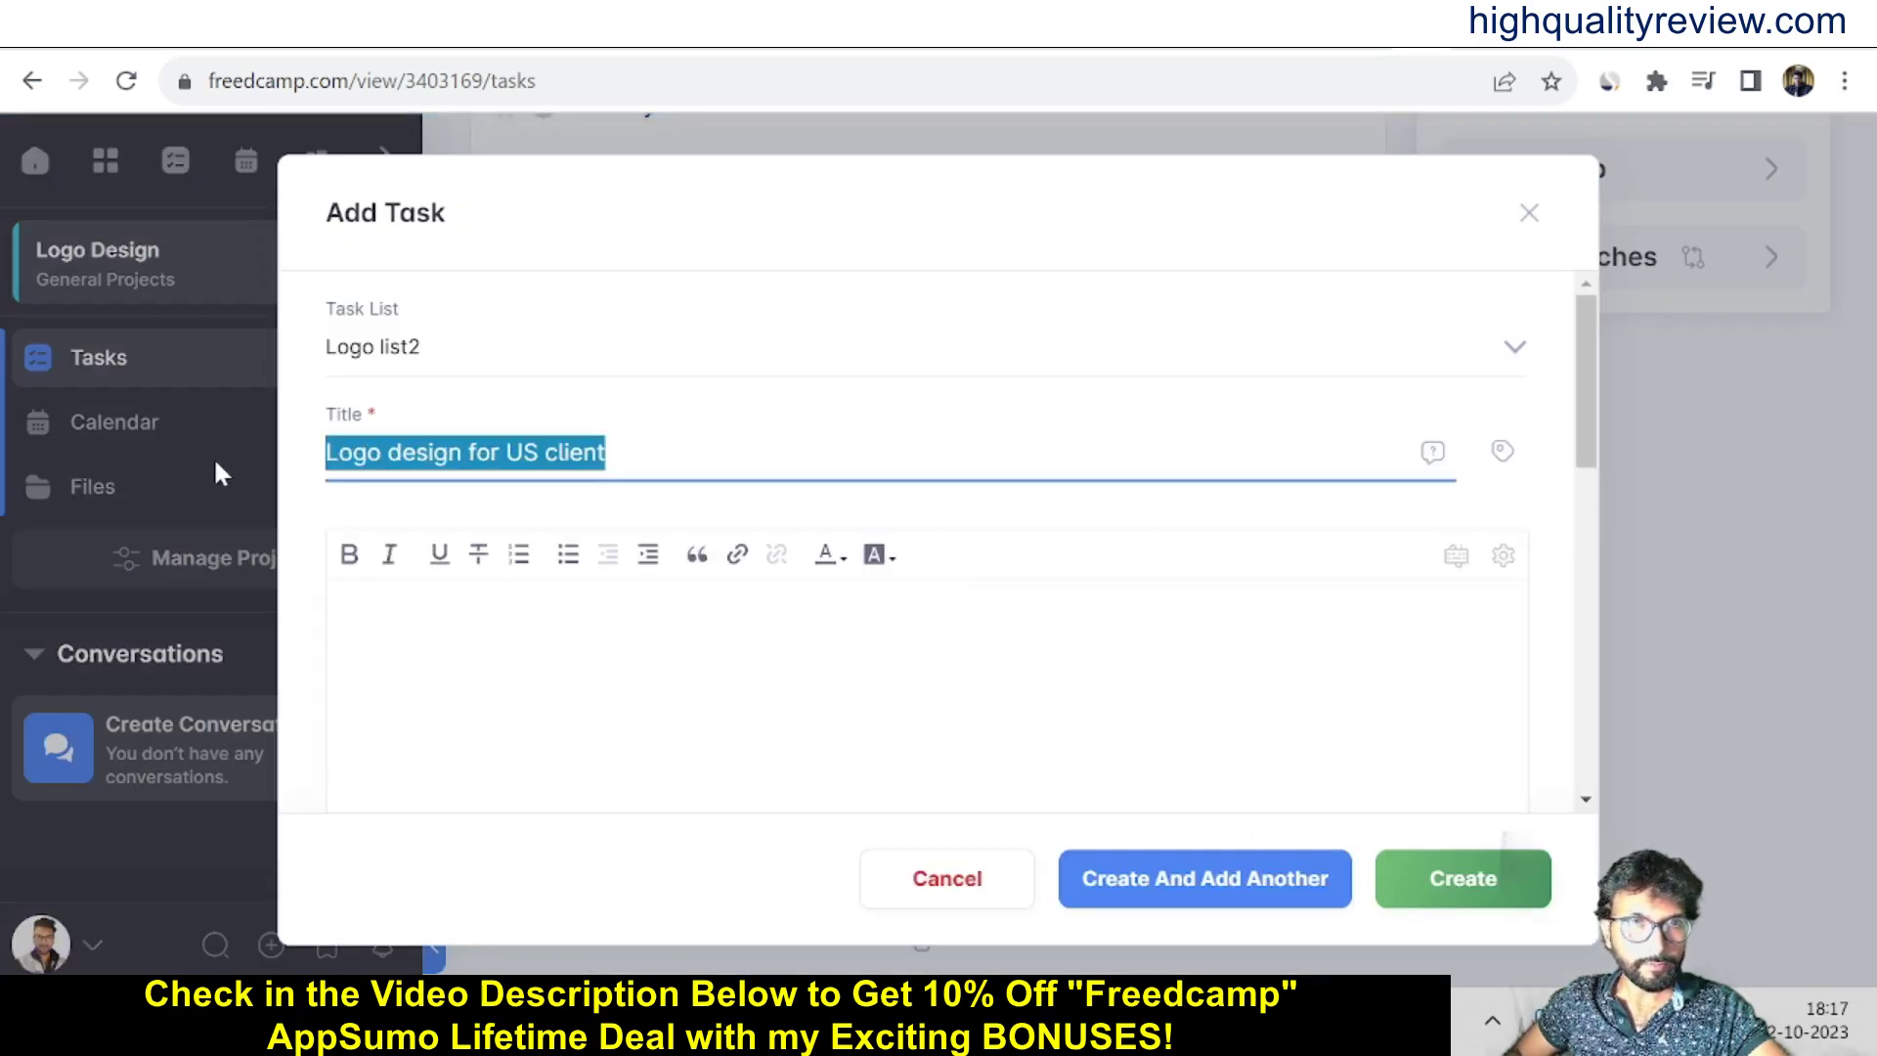
click(357, 625)
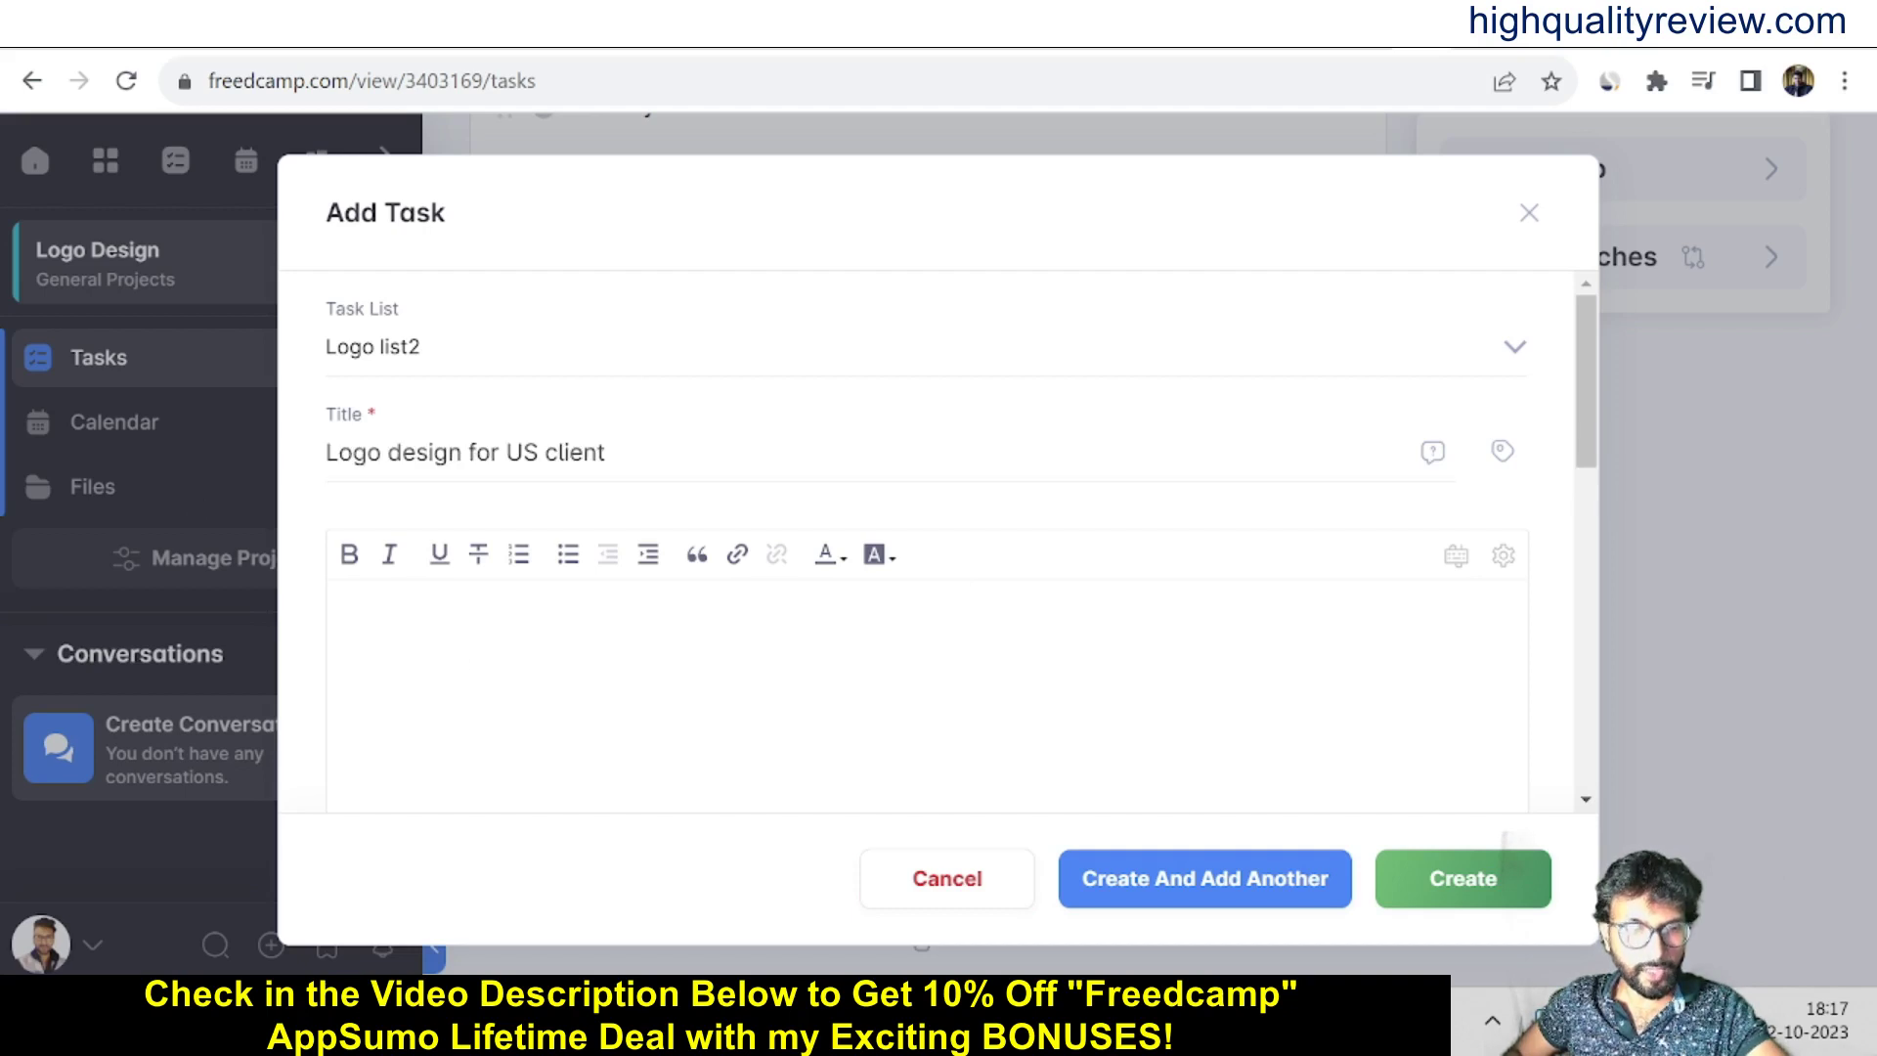
key(ctrl+v)
scroll(780, 738, down, 5)
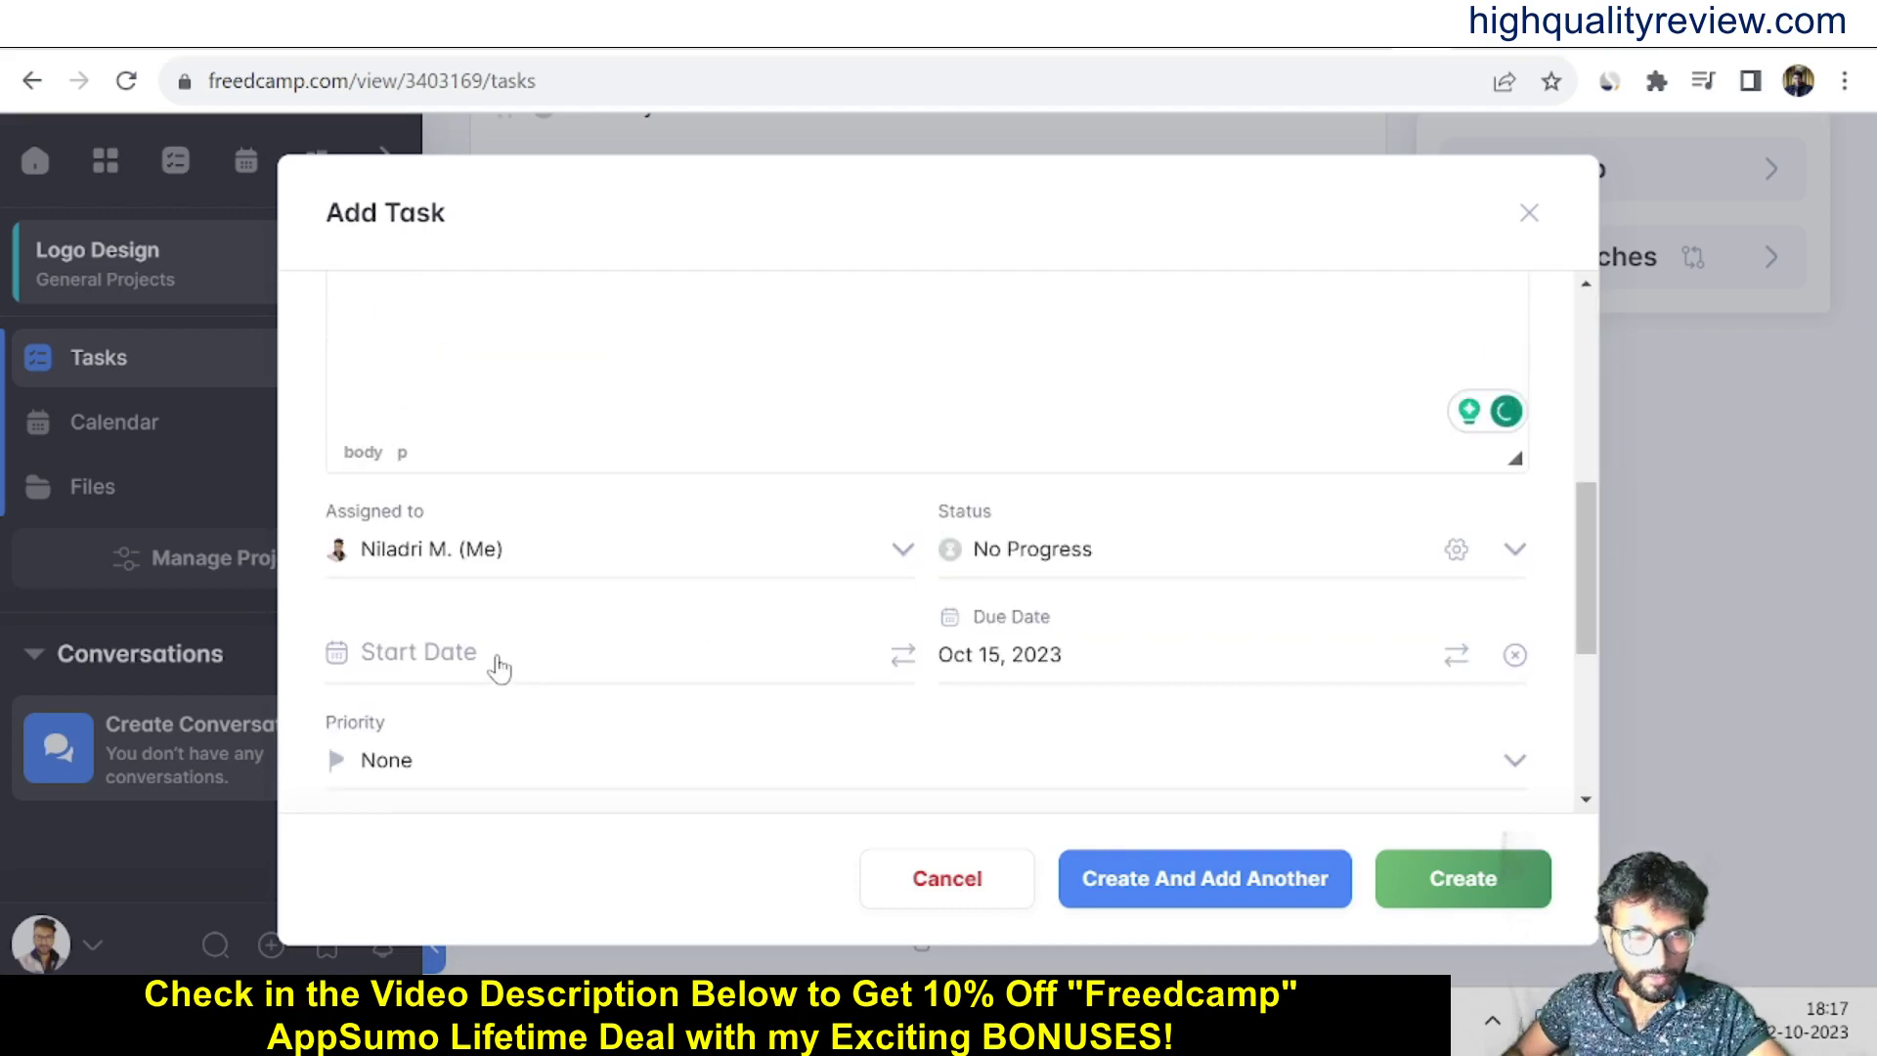
Step: Set the start date to October 12, keep status No Progress, and set priority High
click(488, 659)
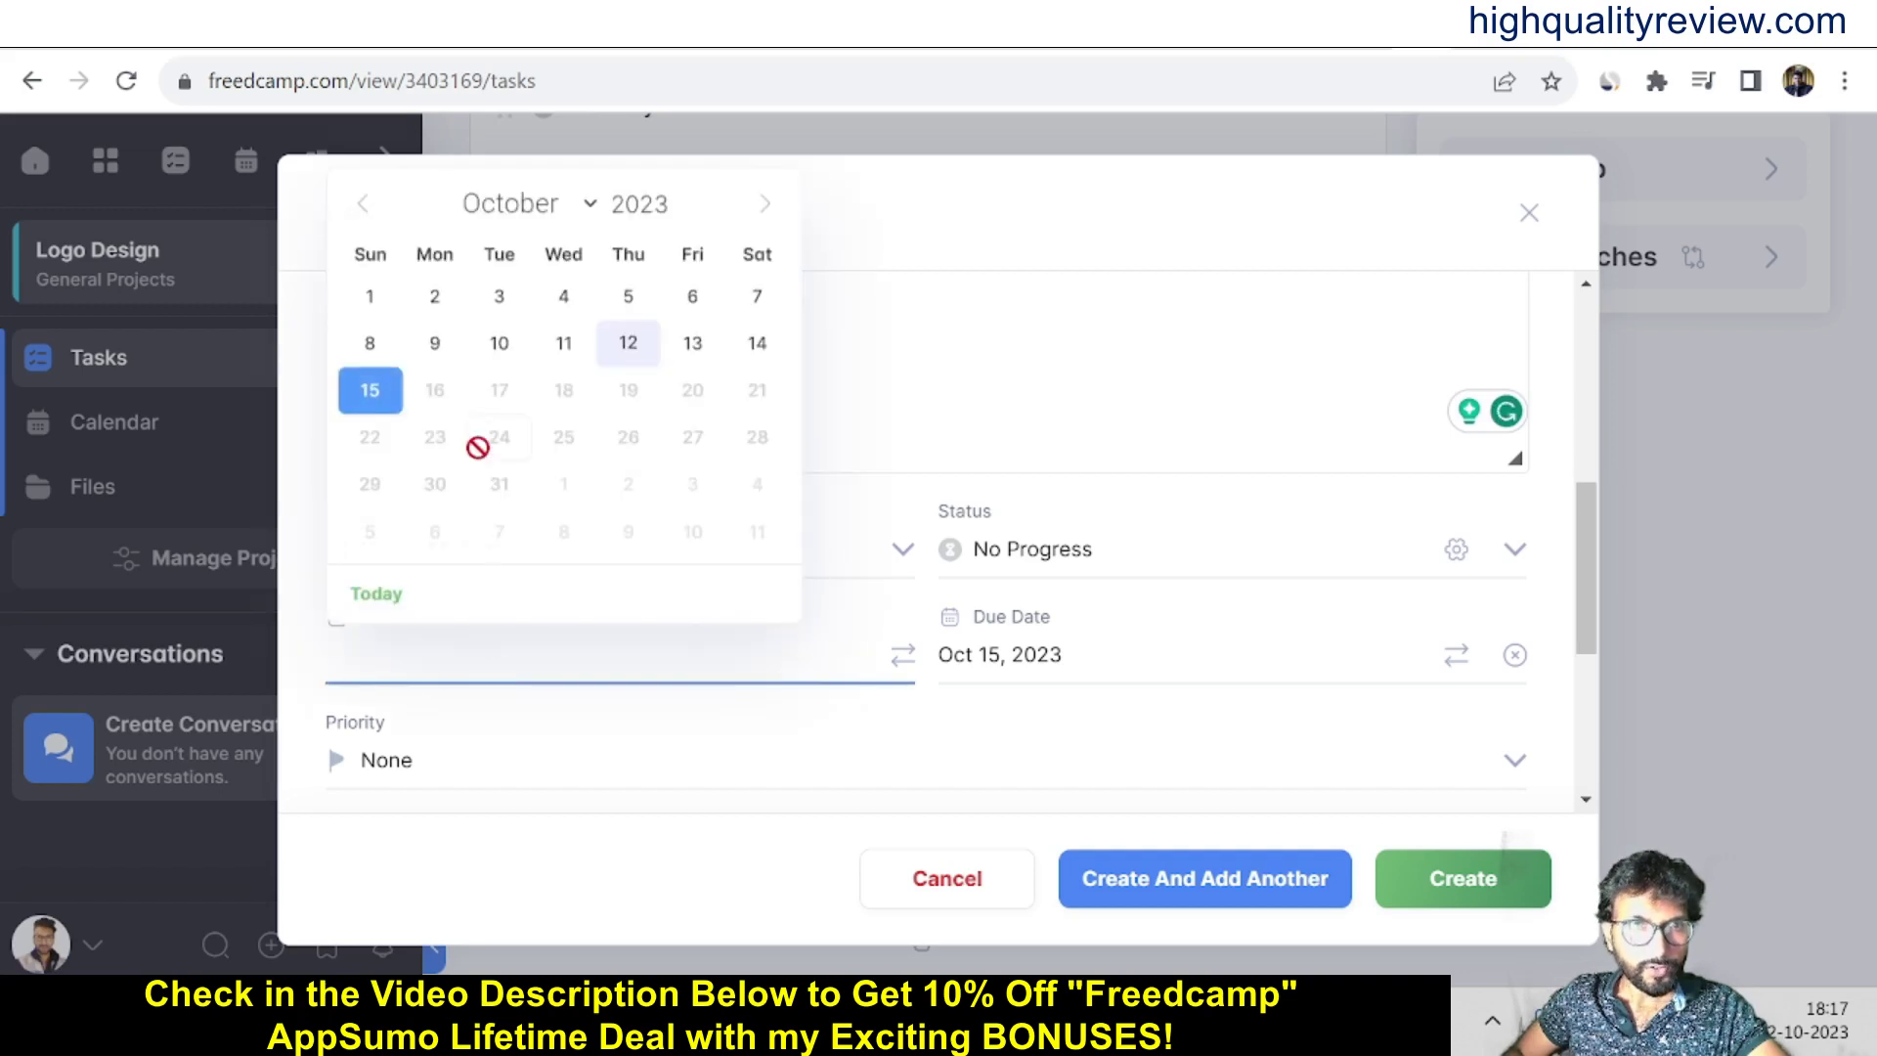
click(631, 344)
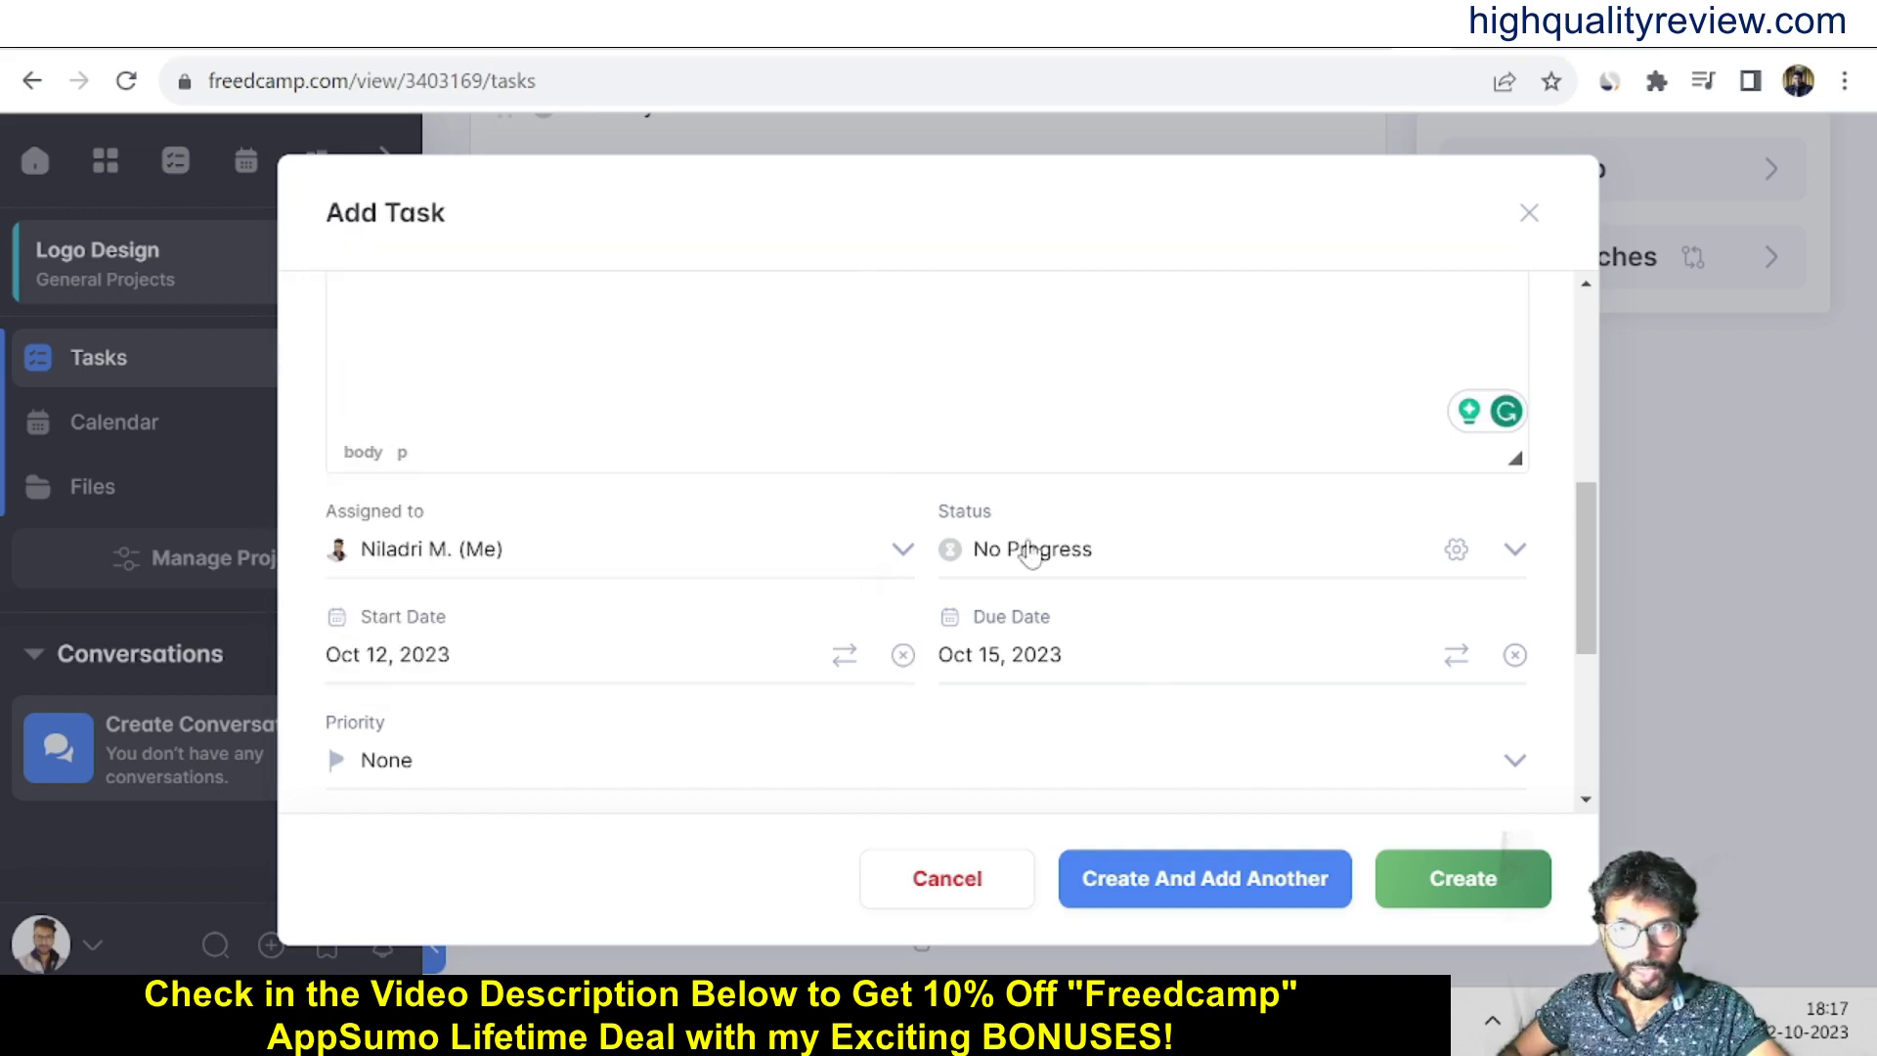
click(970, 550)
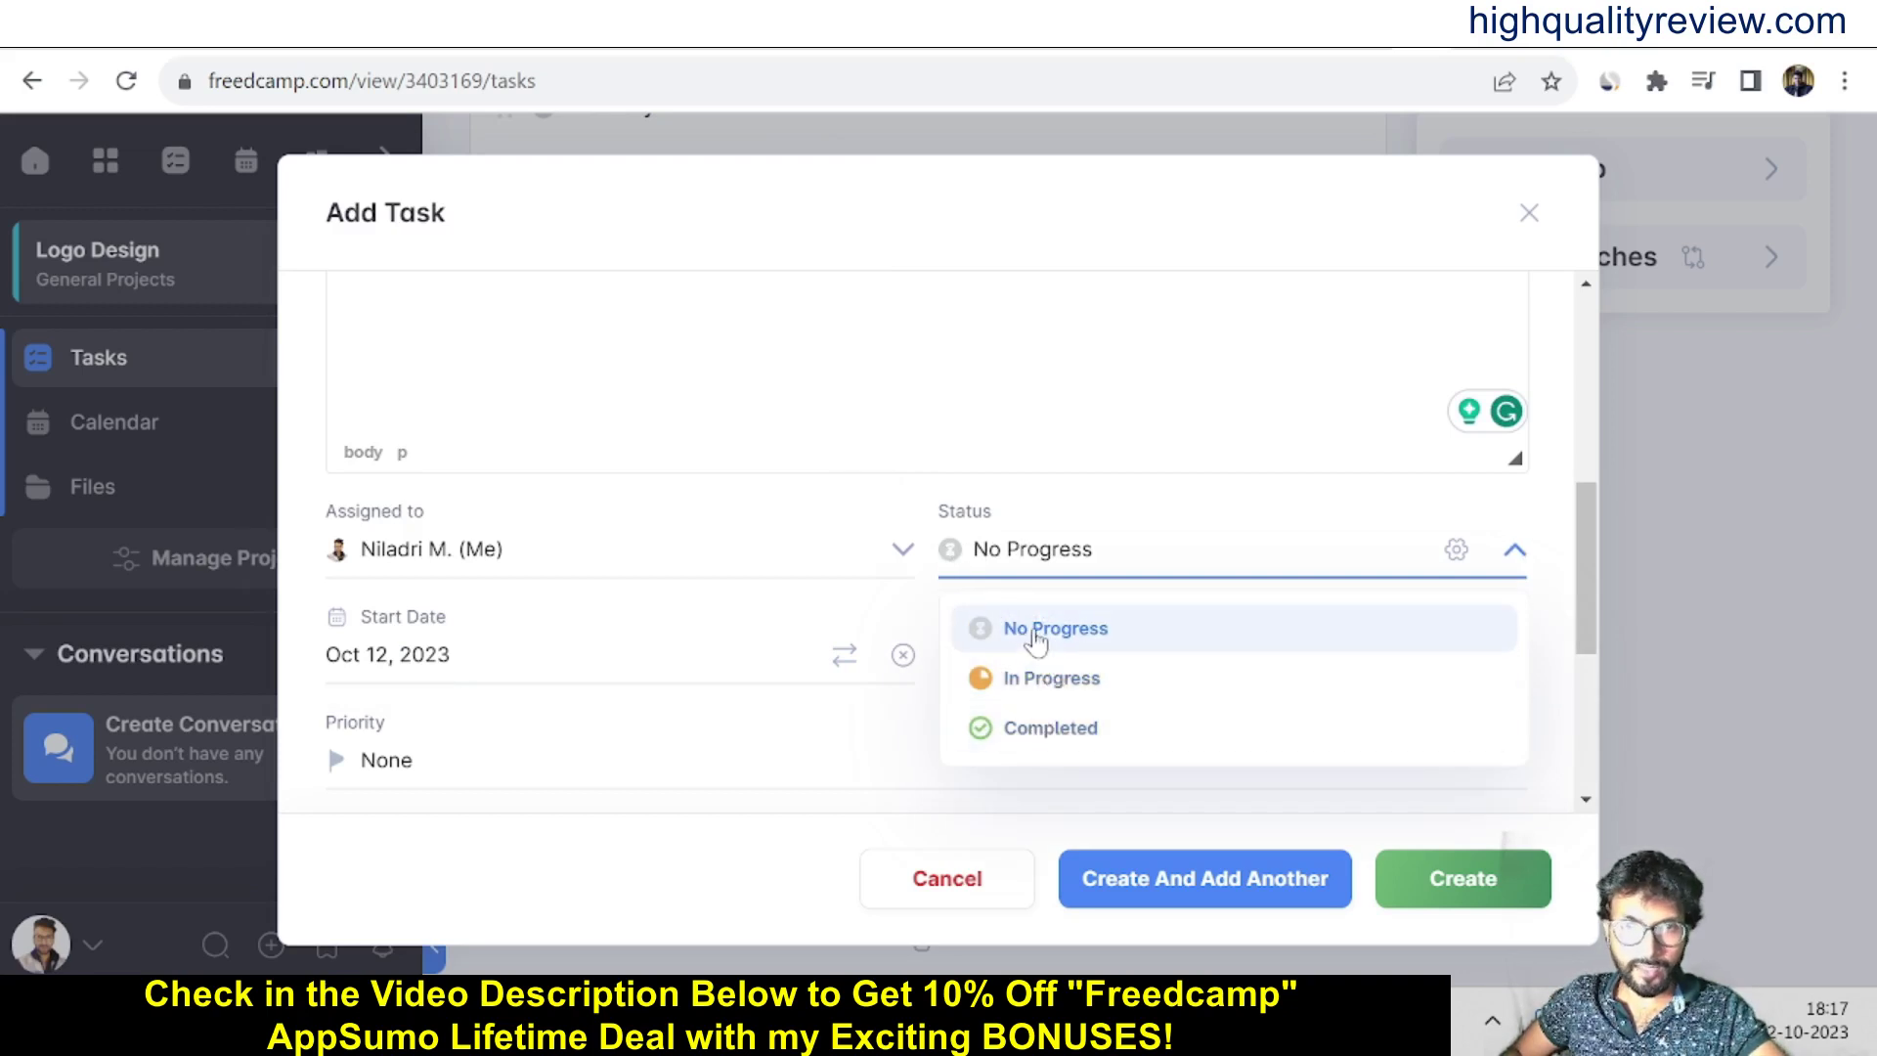
click(1034, 637)
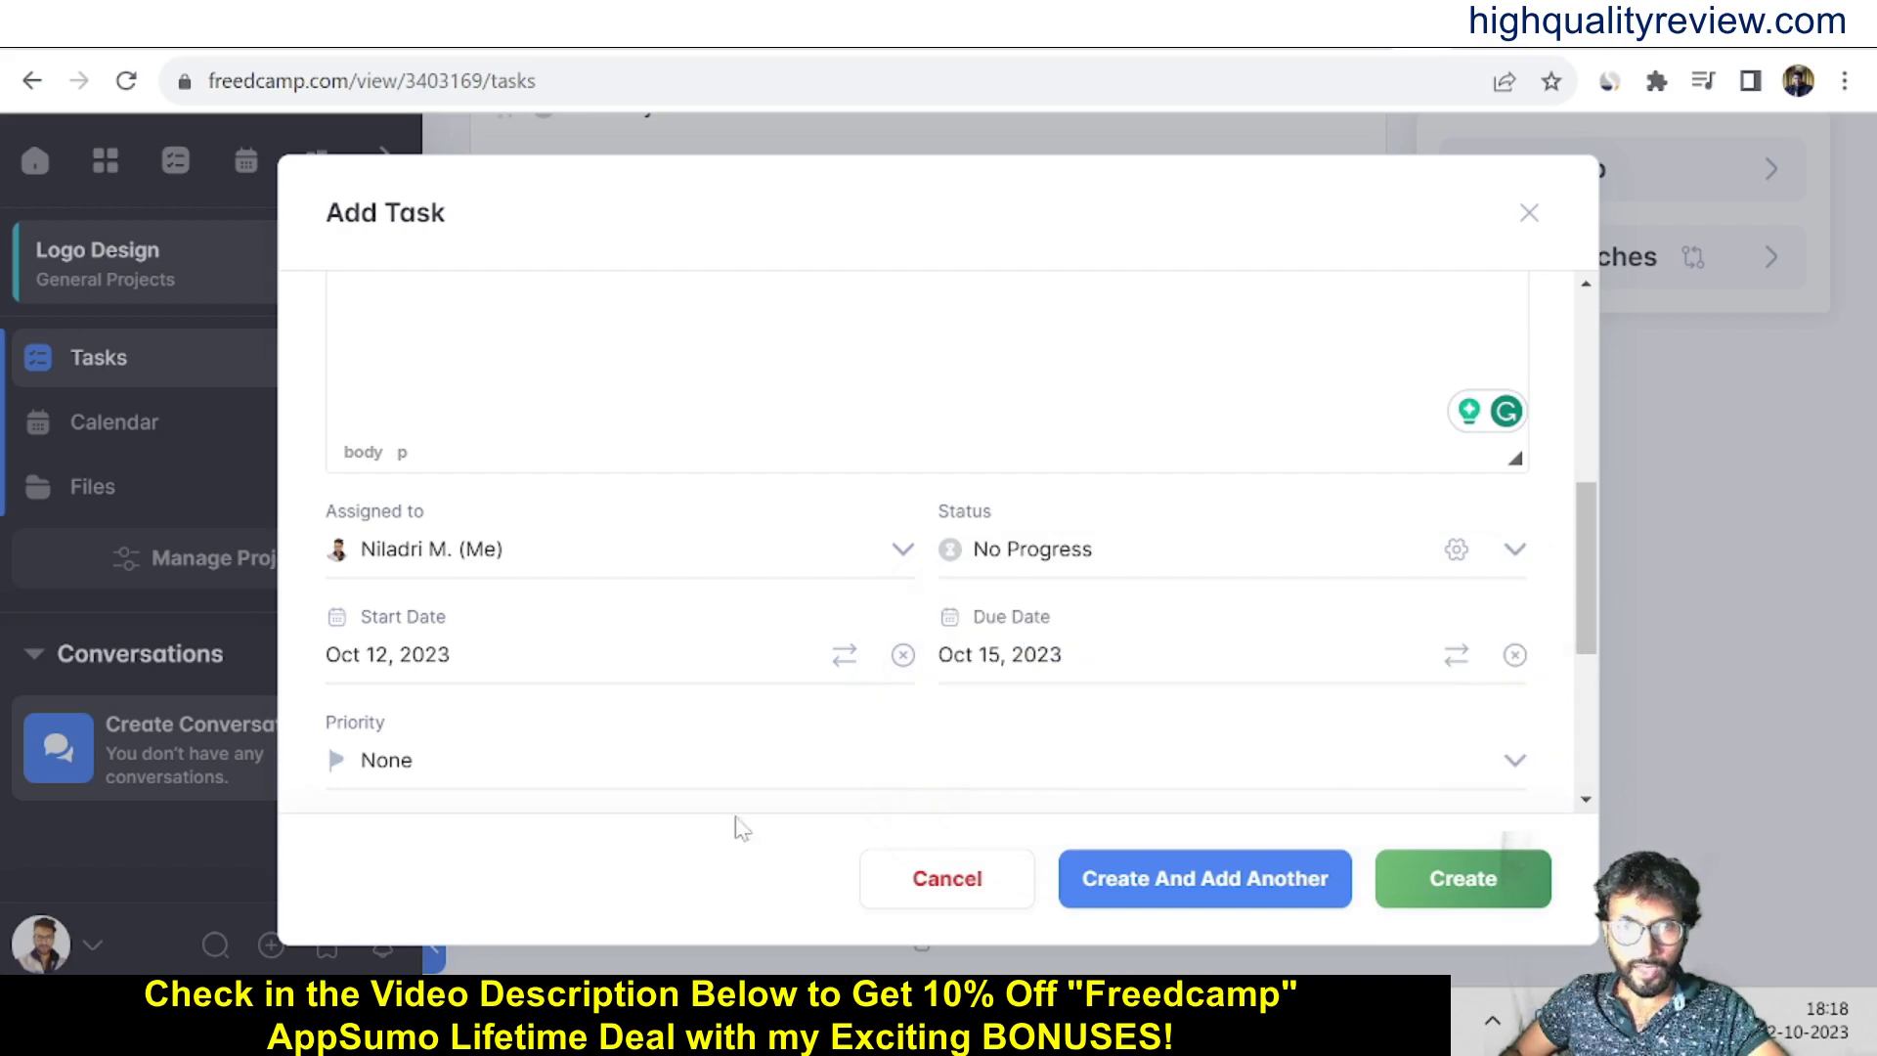
click(334, 771)
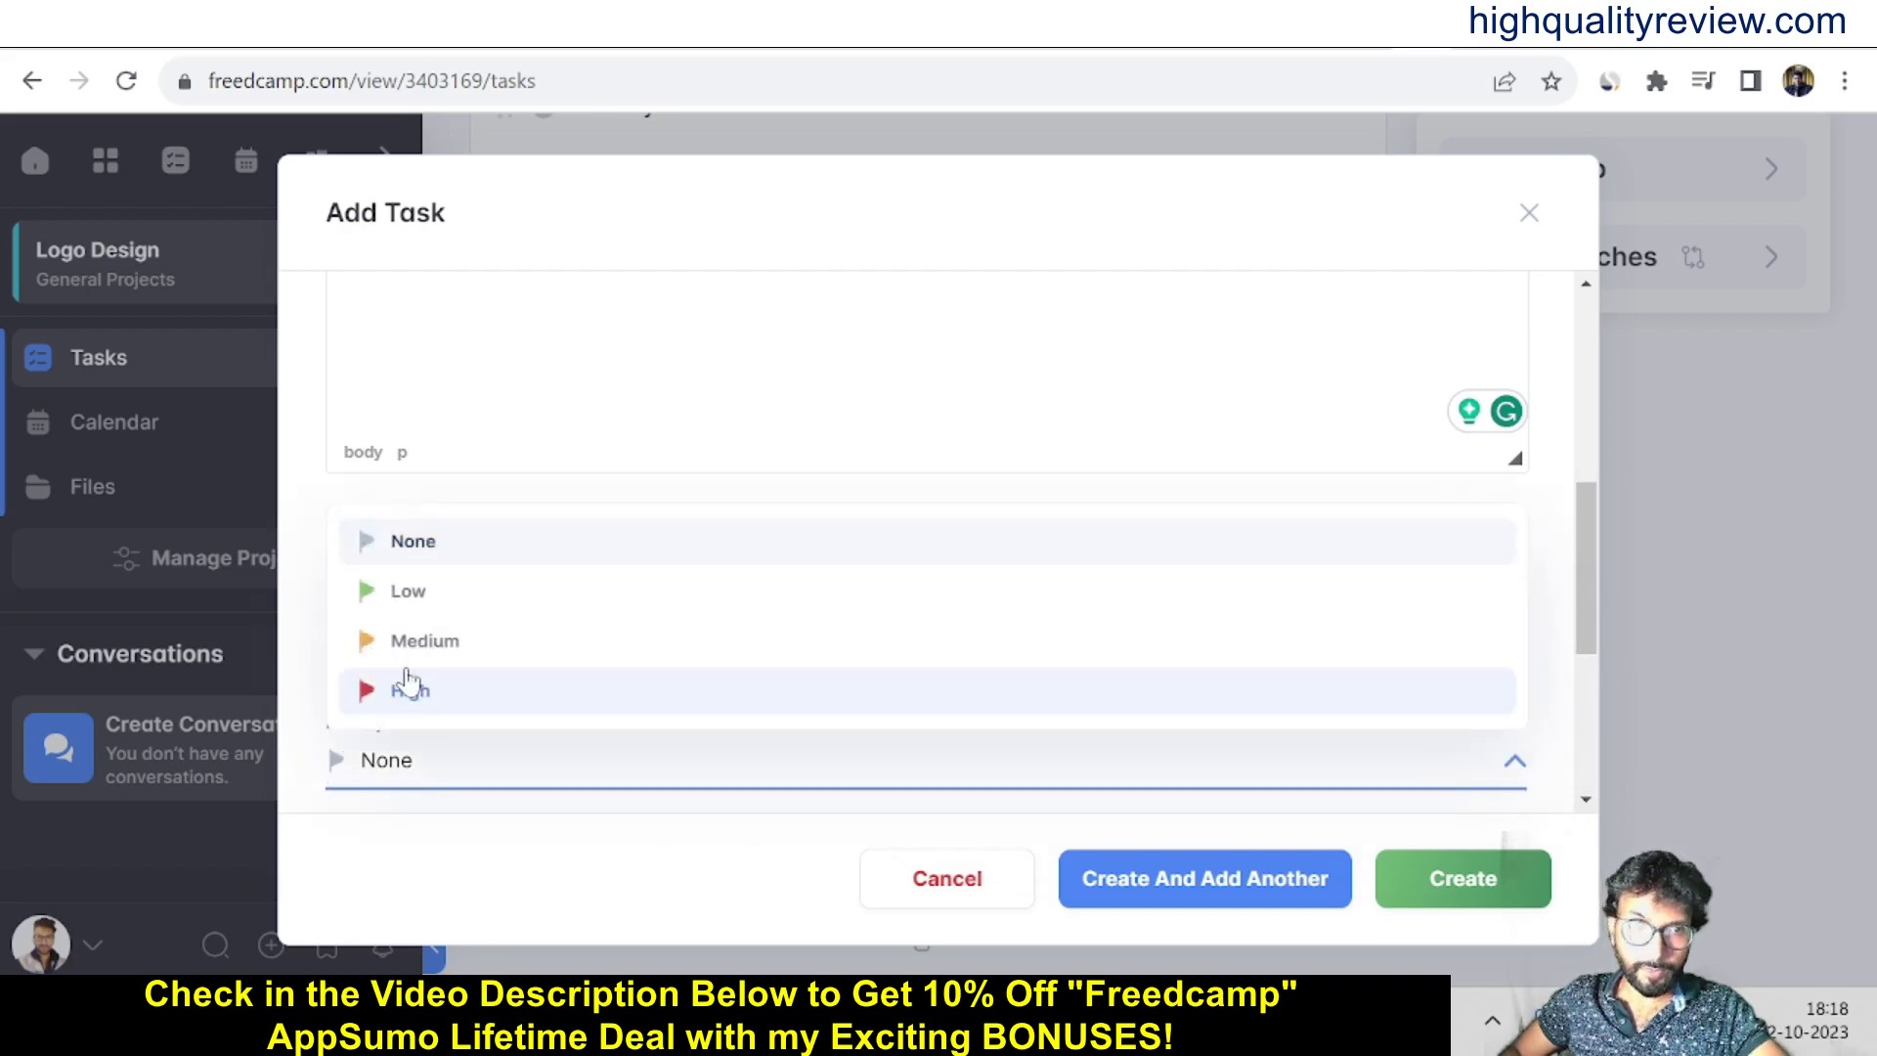
click(404, 688)
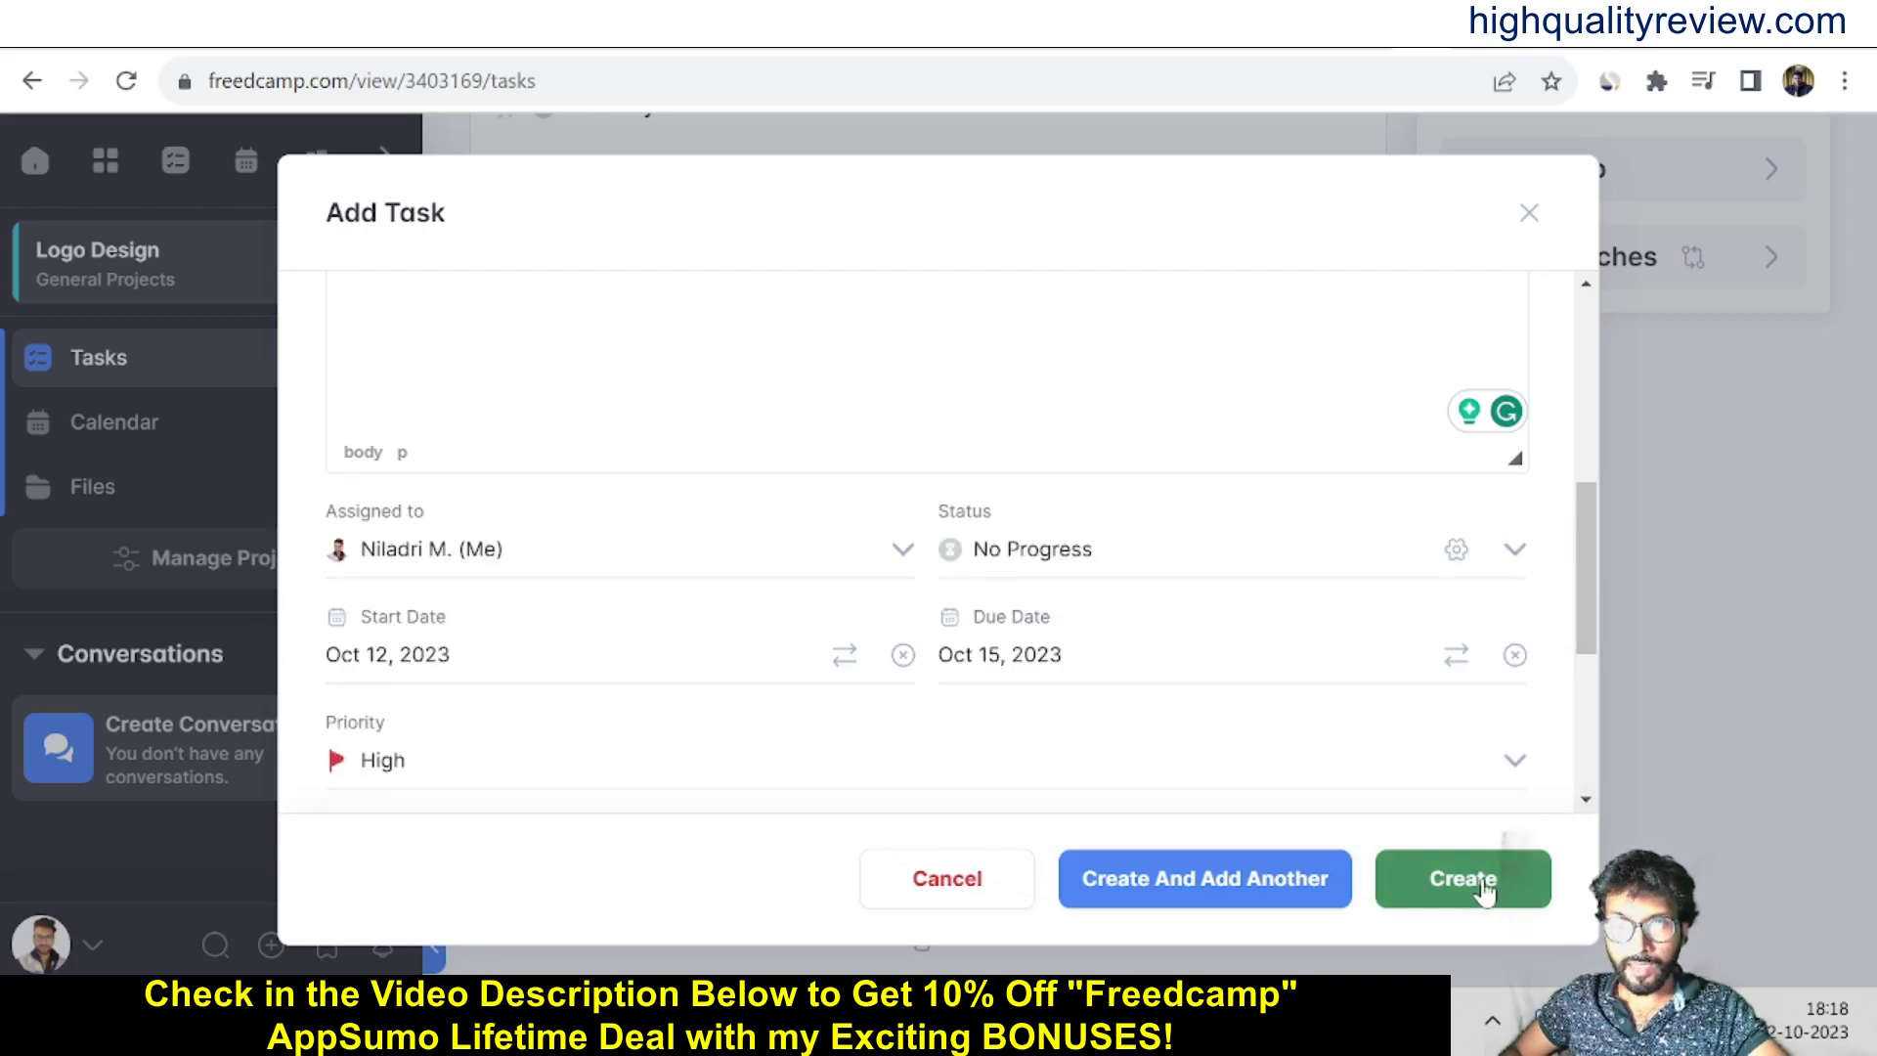
scroll(1349, 629, down, 4)
scroll(1282, 649, up, 2)
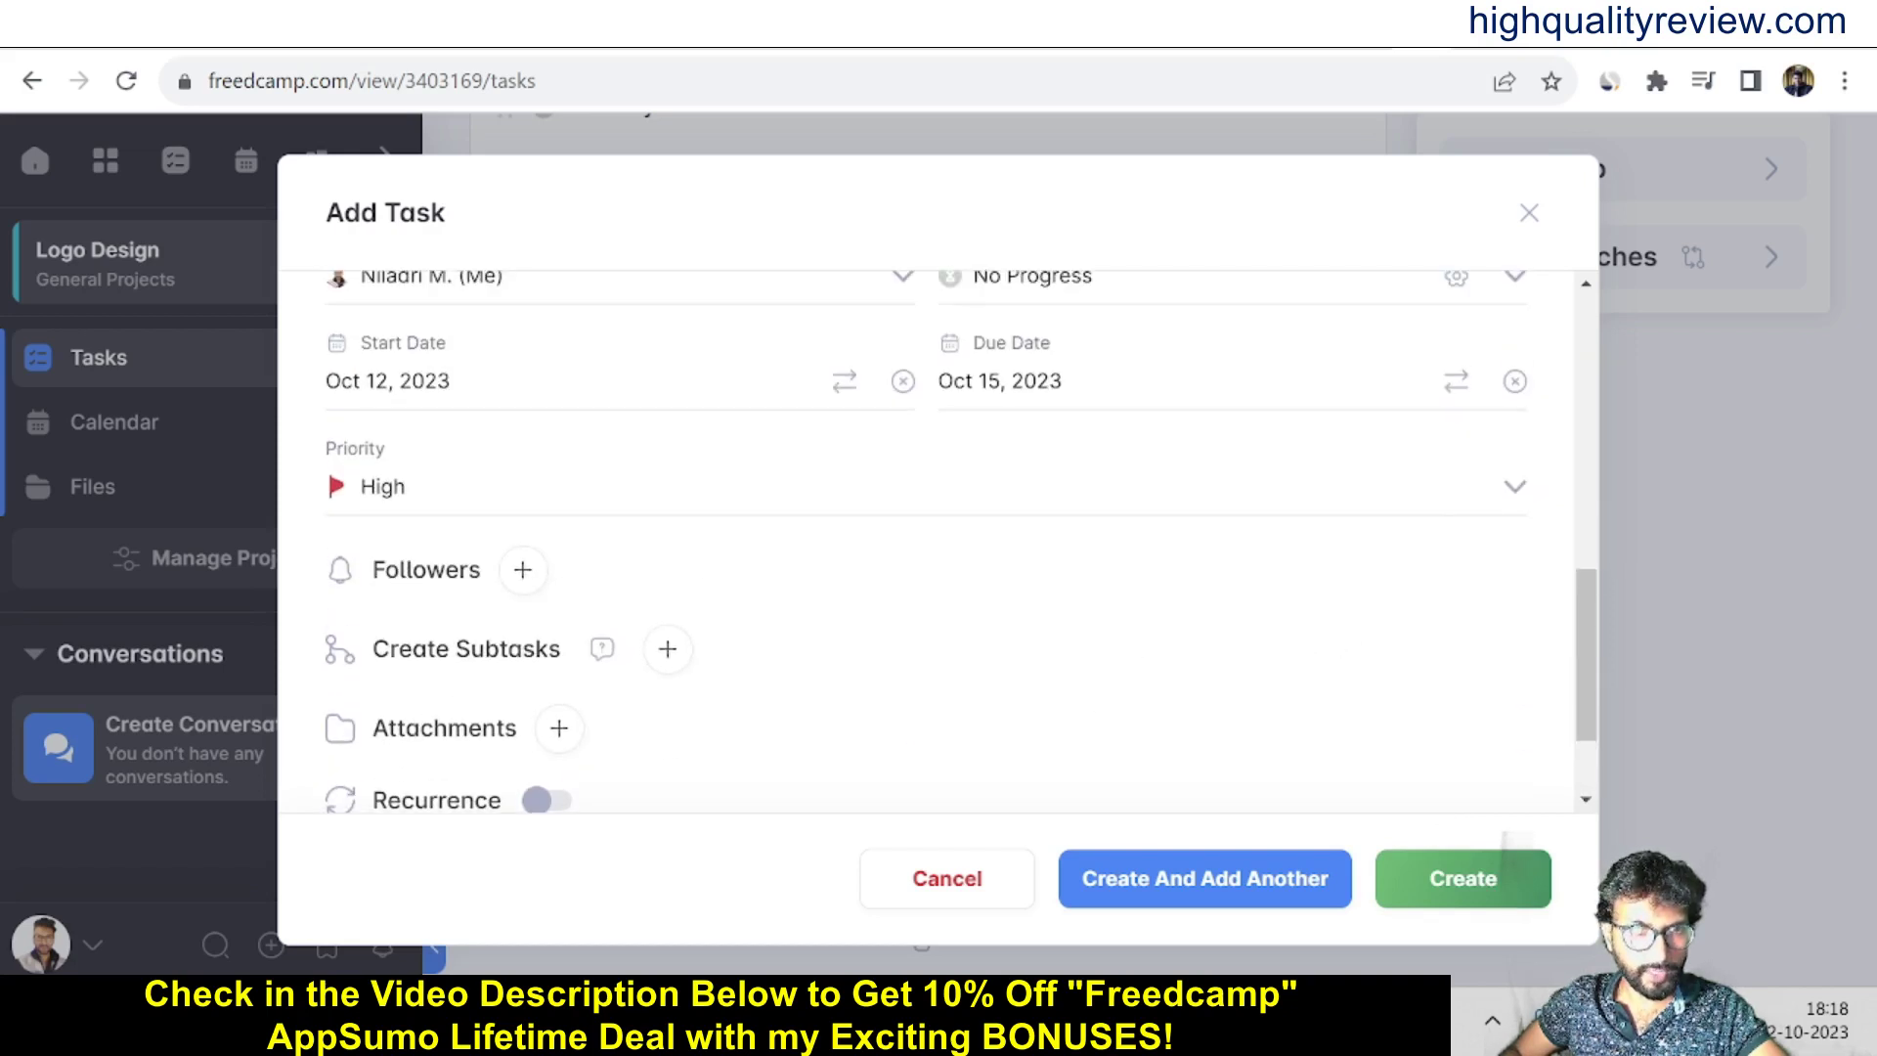
Step: Switch on weekly recurrence and remove Monday, repeating Tuesday through Friday
scroll(402, 607, down, 2)
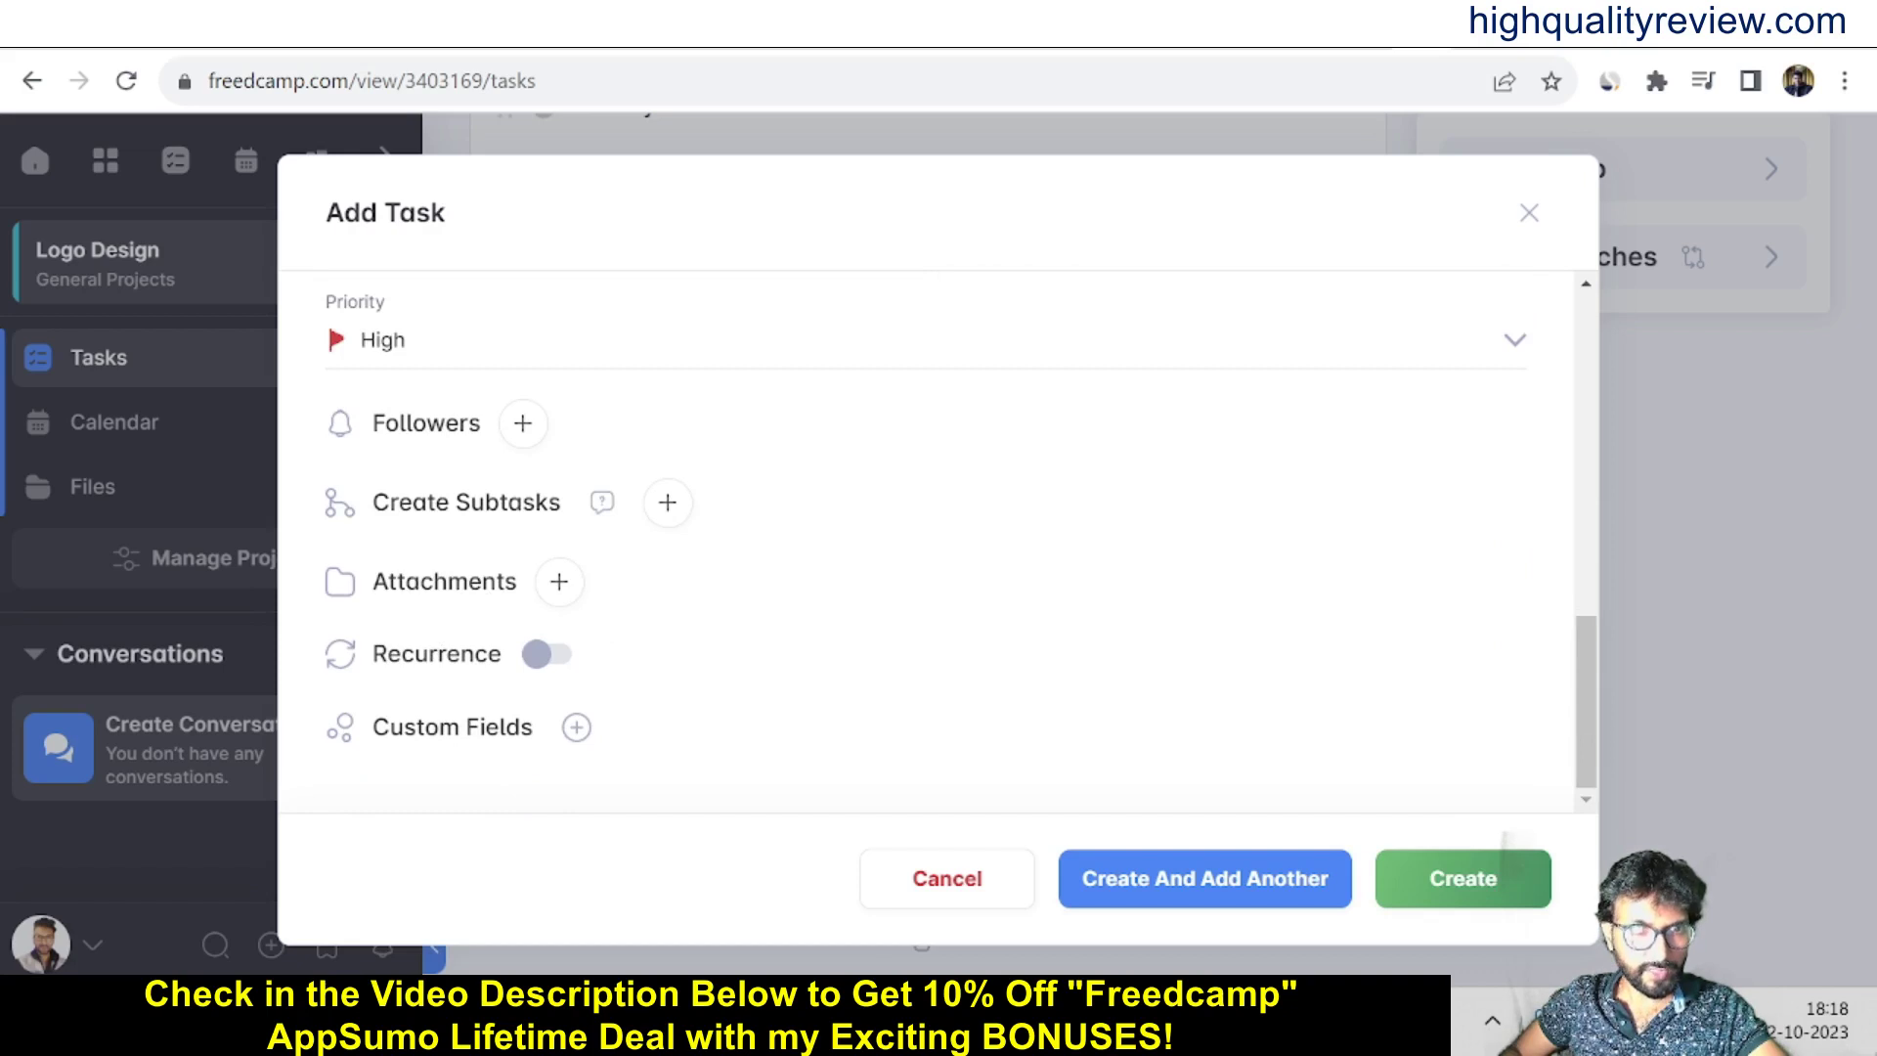
click(546, 654)
scroll(826, 629, down, 4)
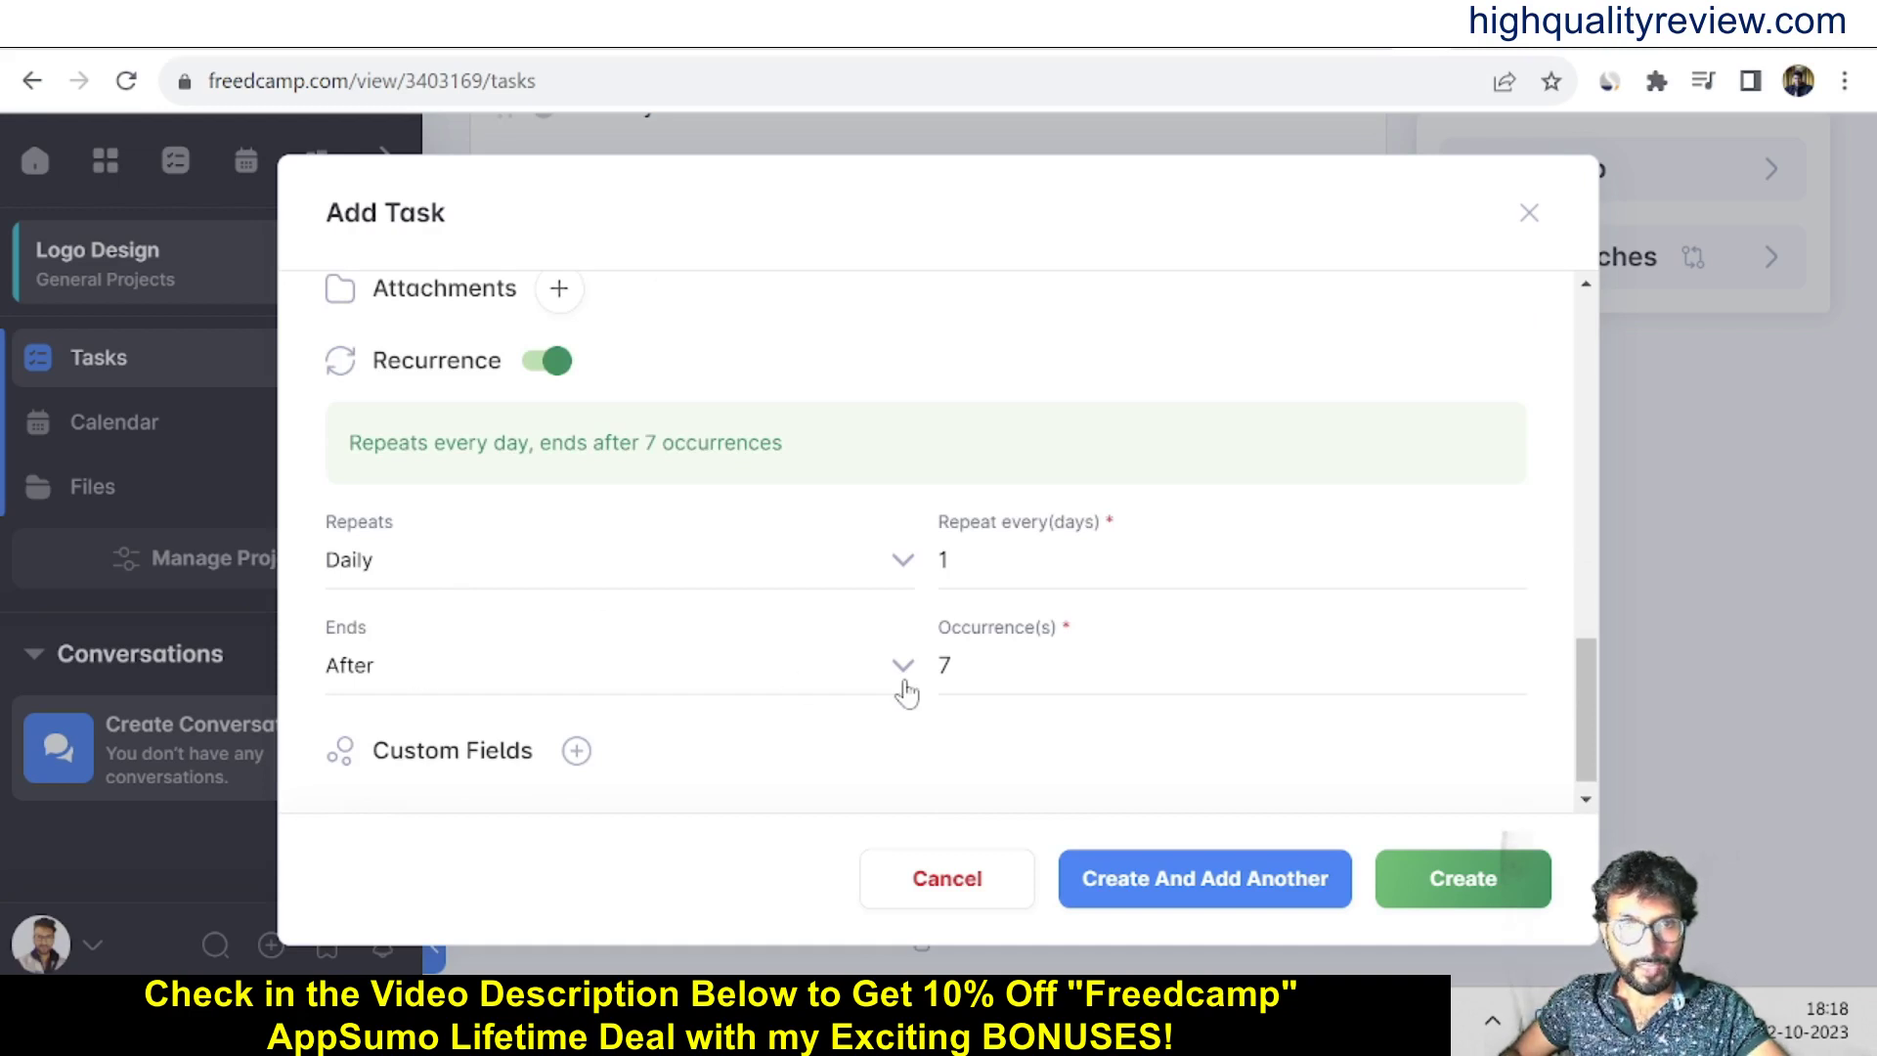
click(413, 559)
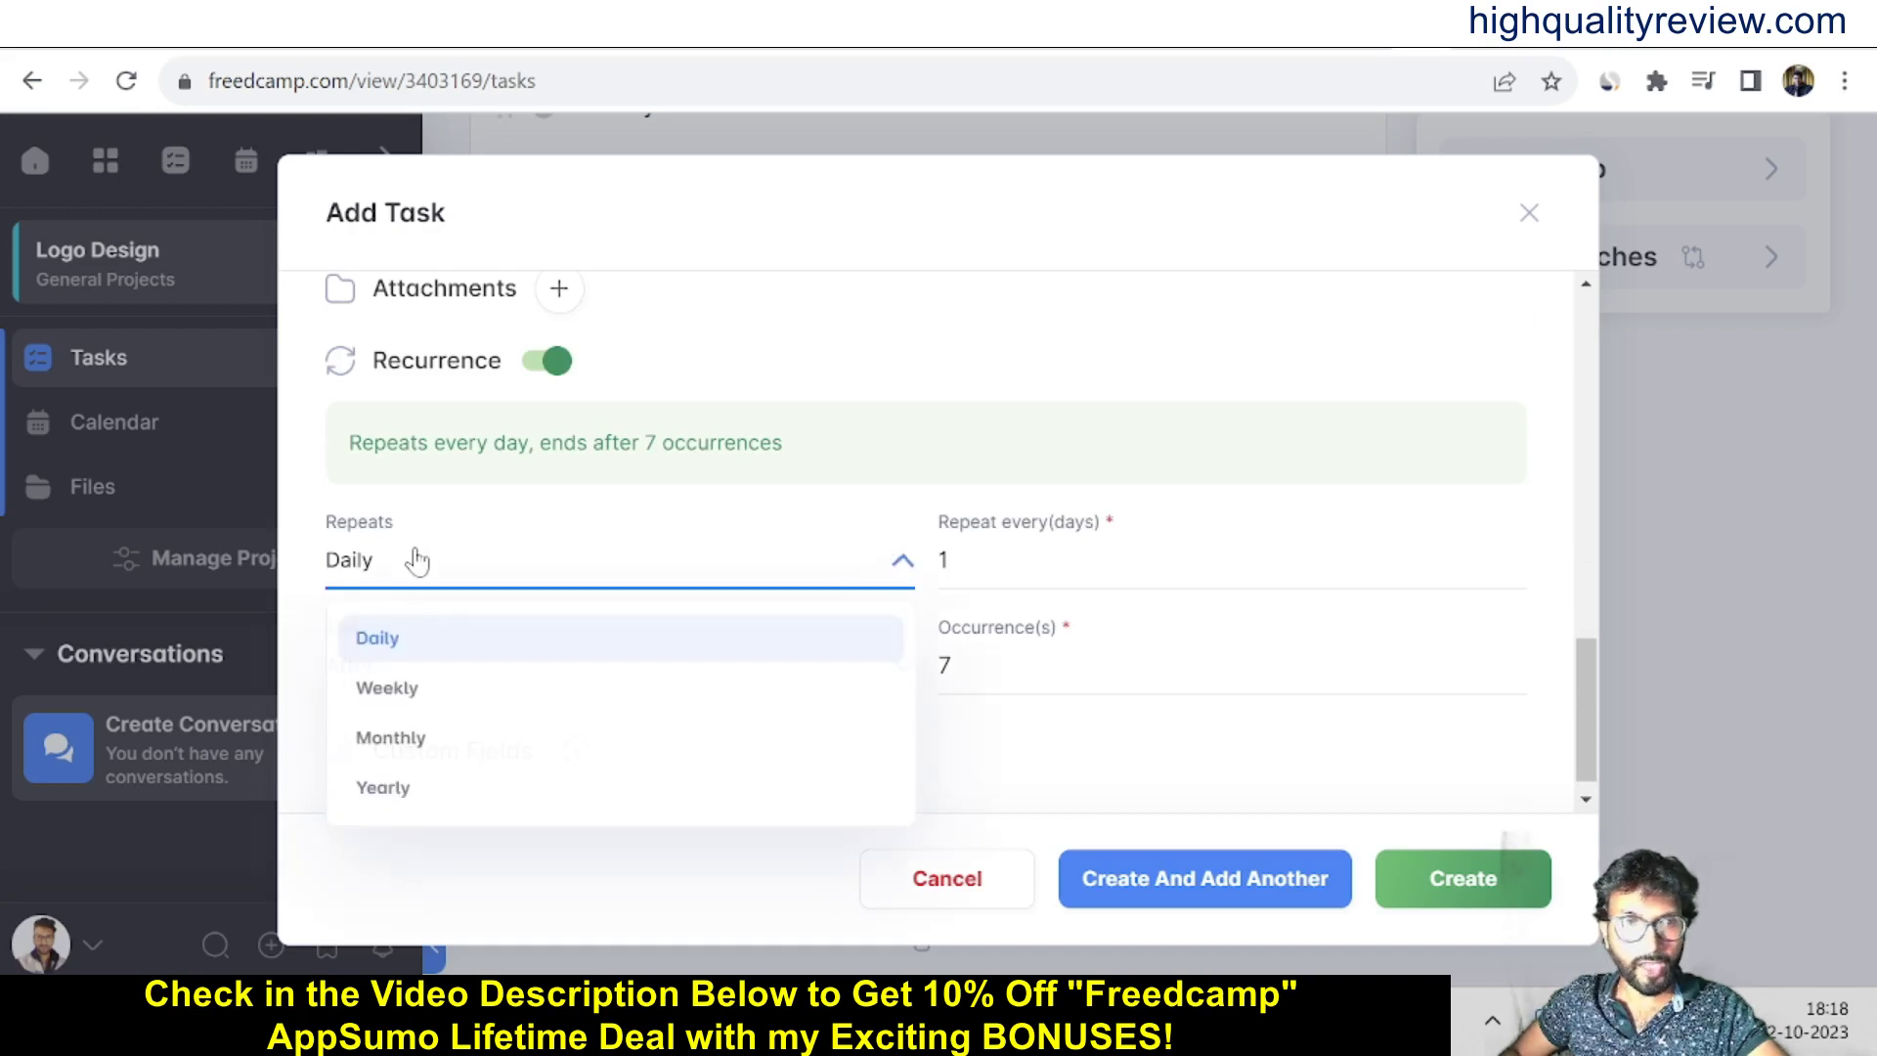
click(396, 690)
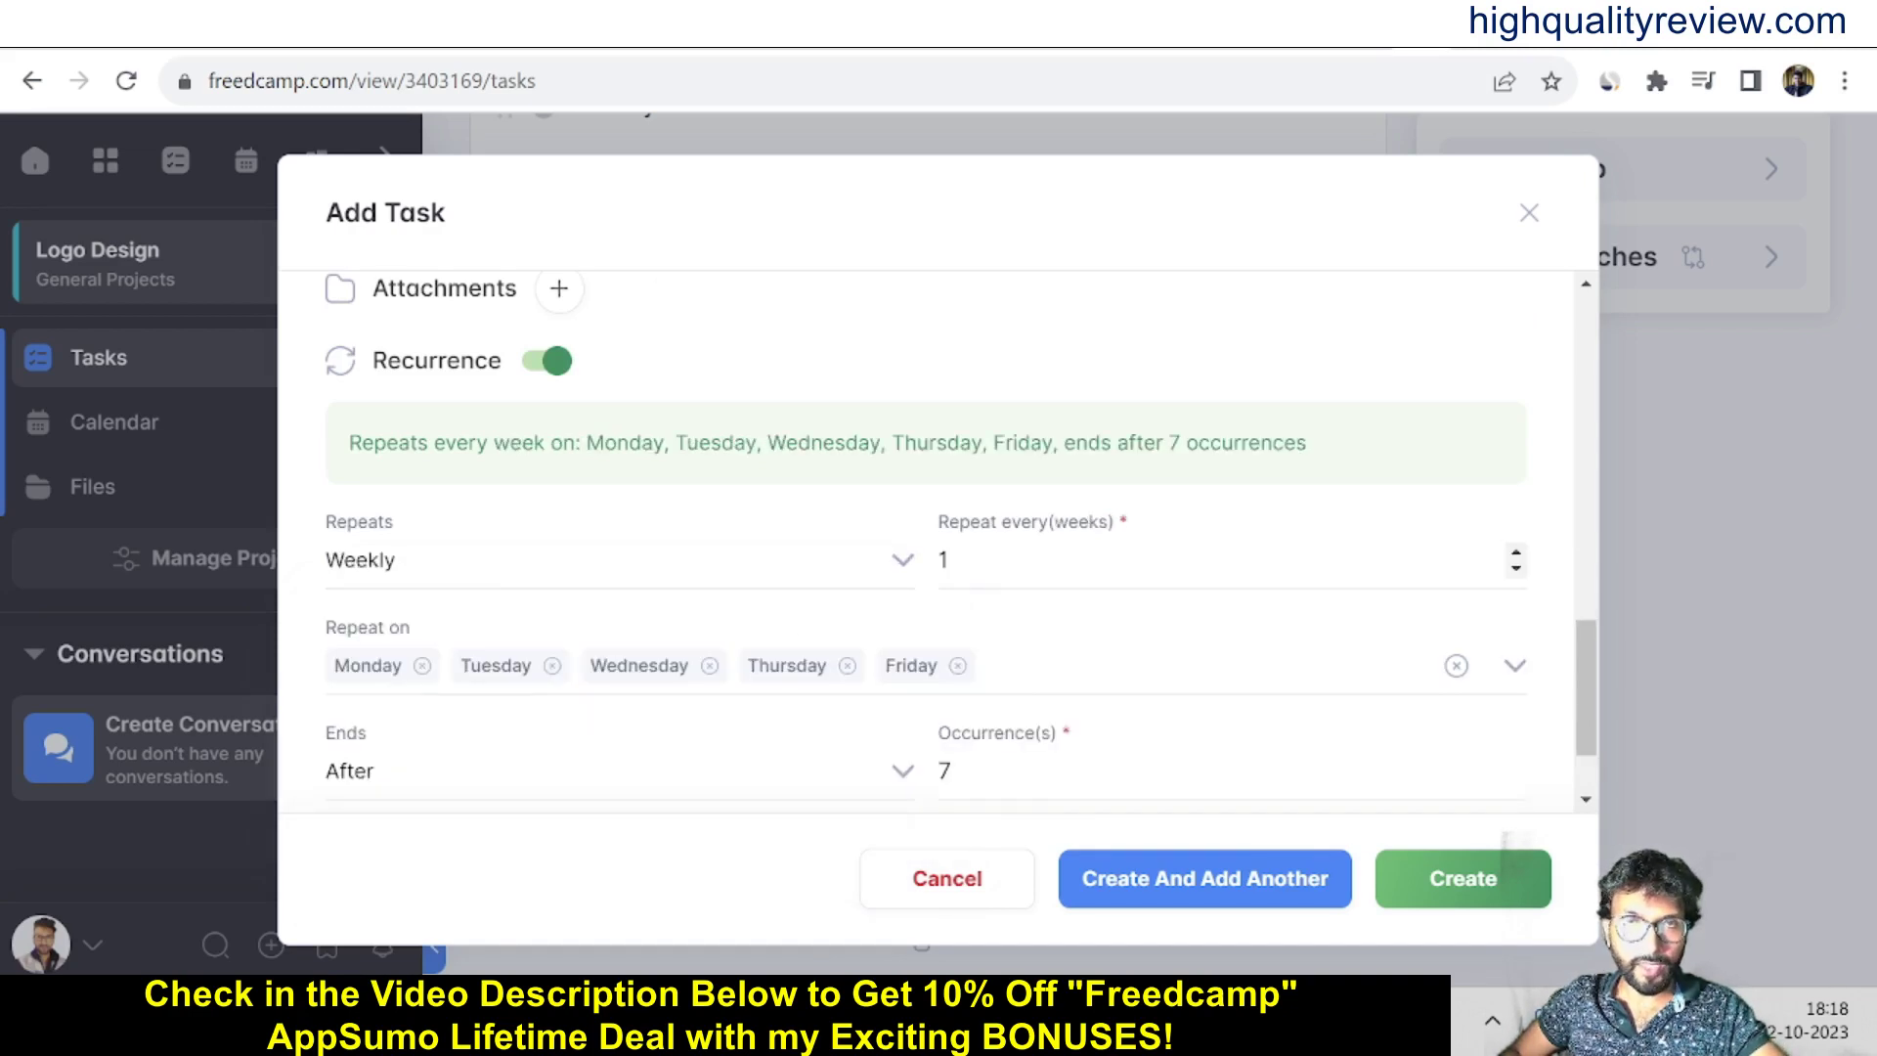
click(364, 663)
click(361, 673)
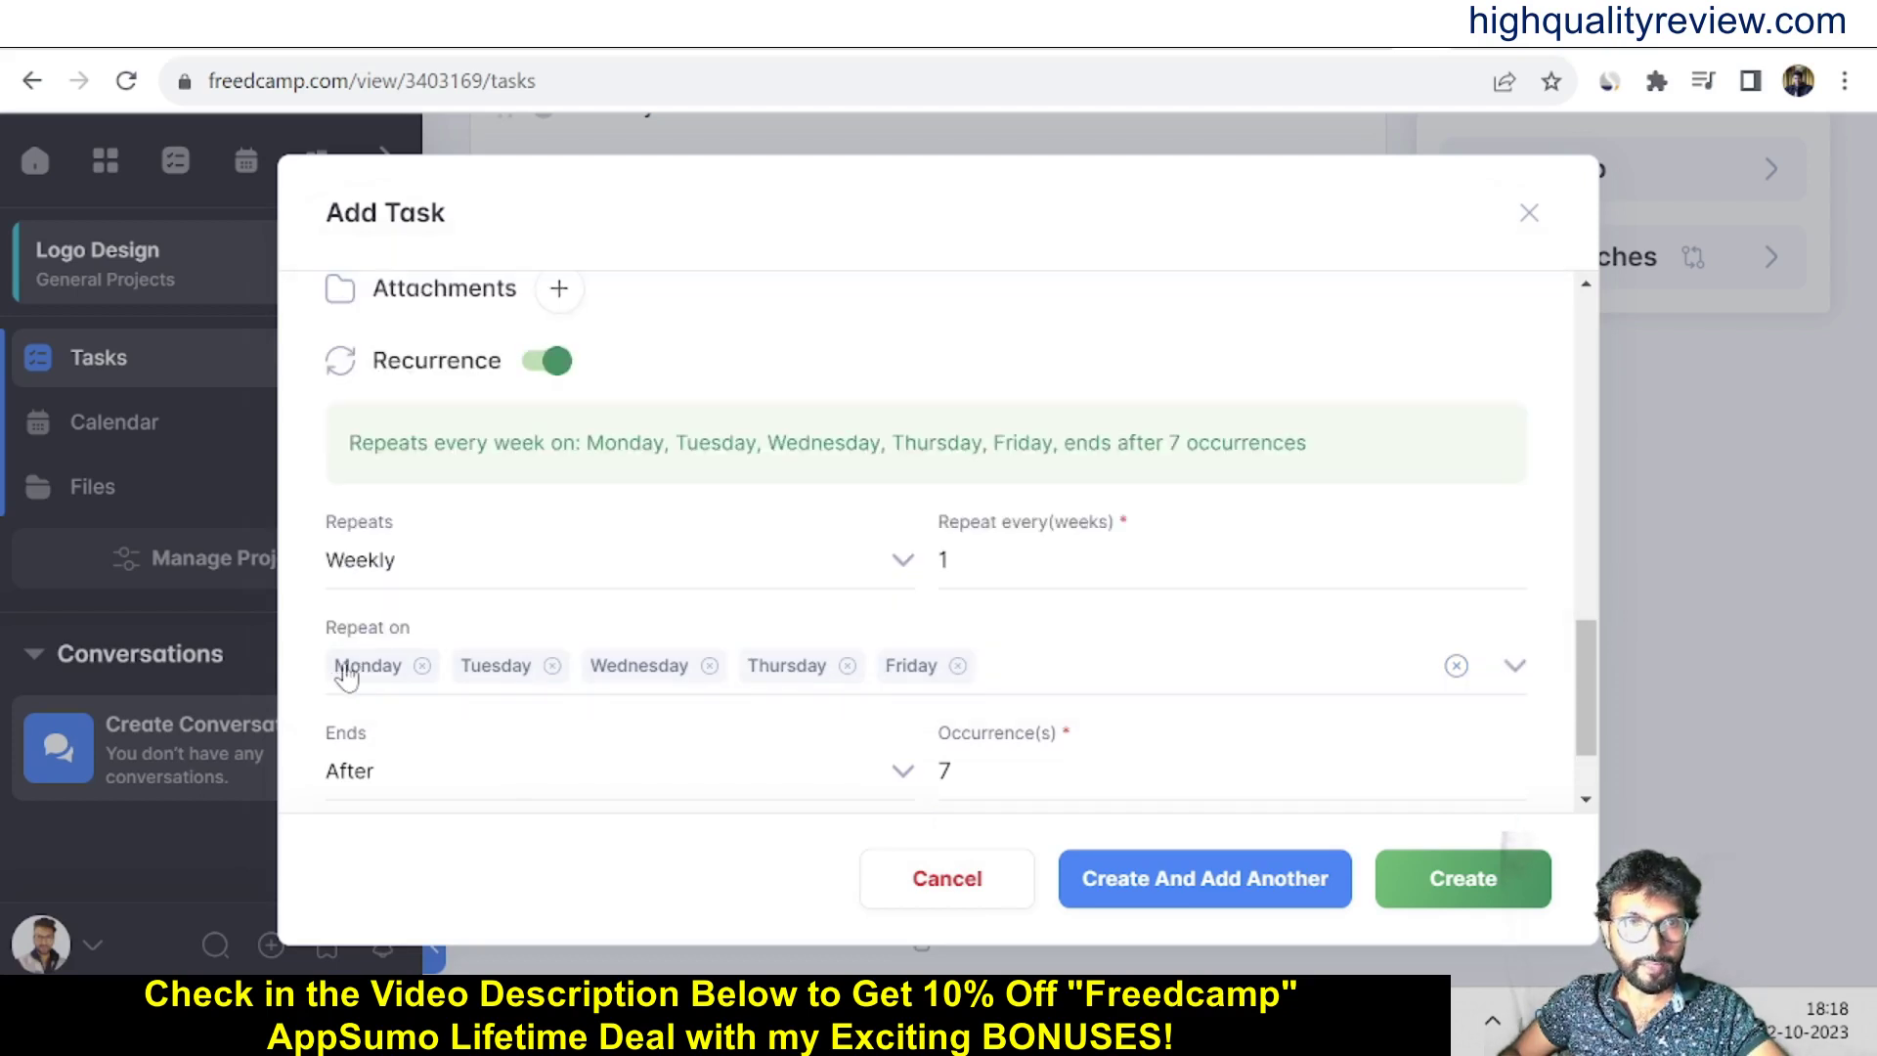
click(363, 675)
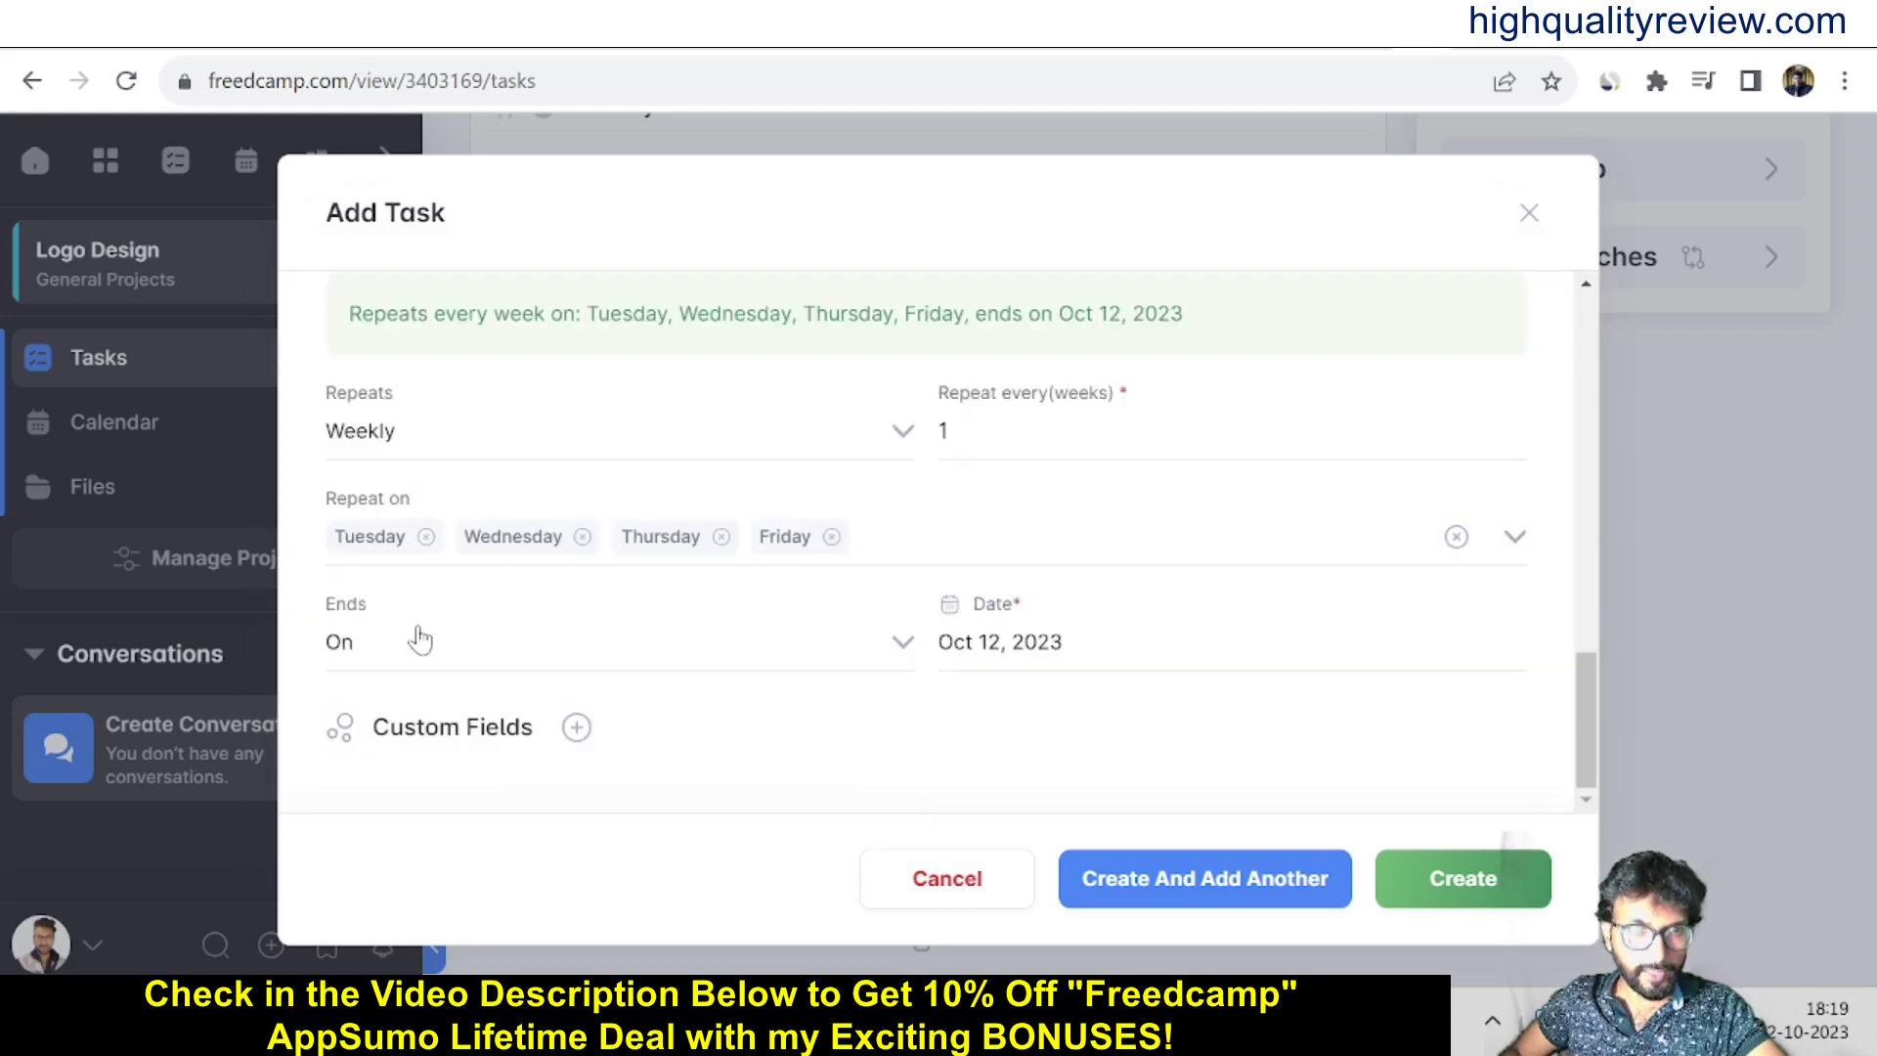
click(418, 641)
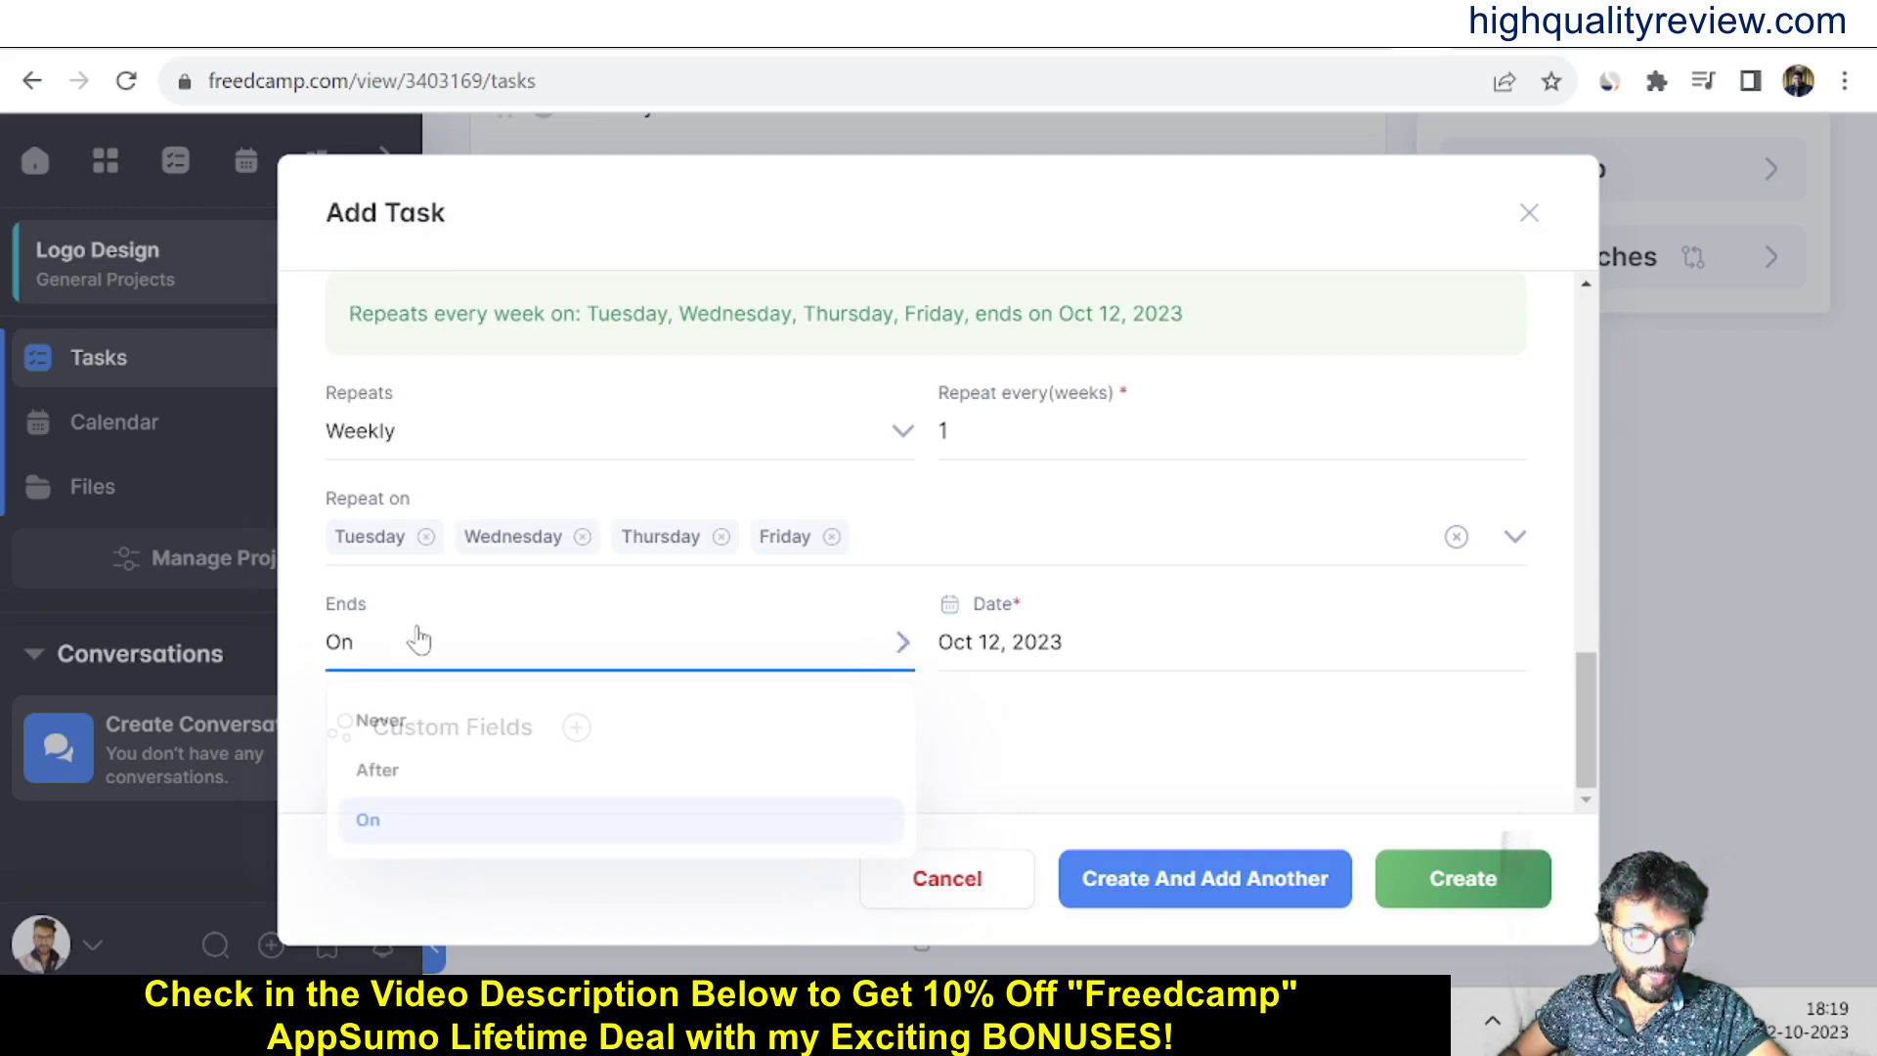
Step: Set the recurrence to end on October 31, 2023 and save with Create And Add Another
click(413, 725)
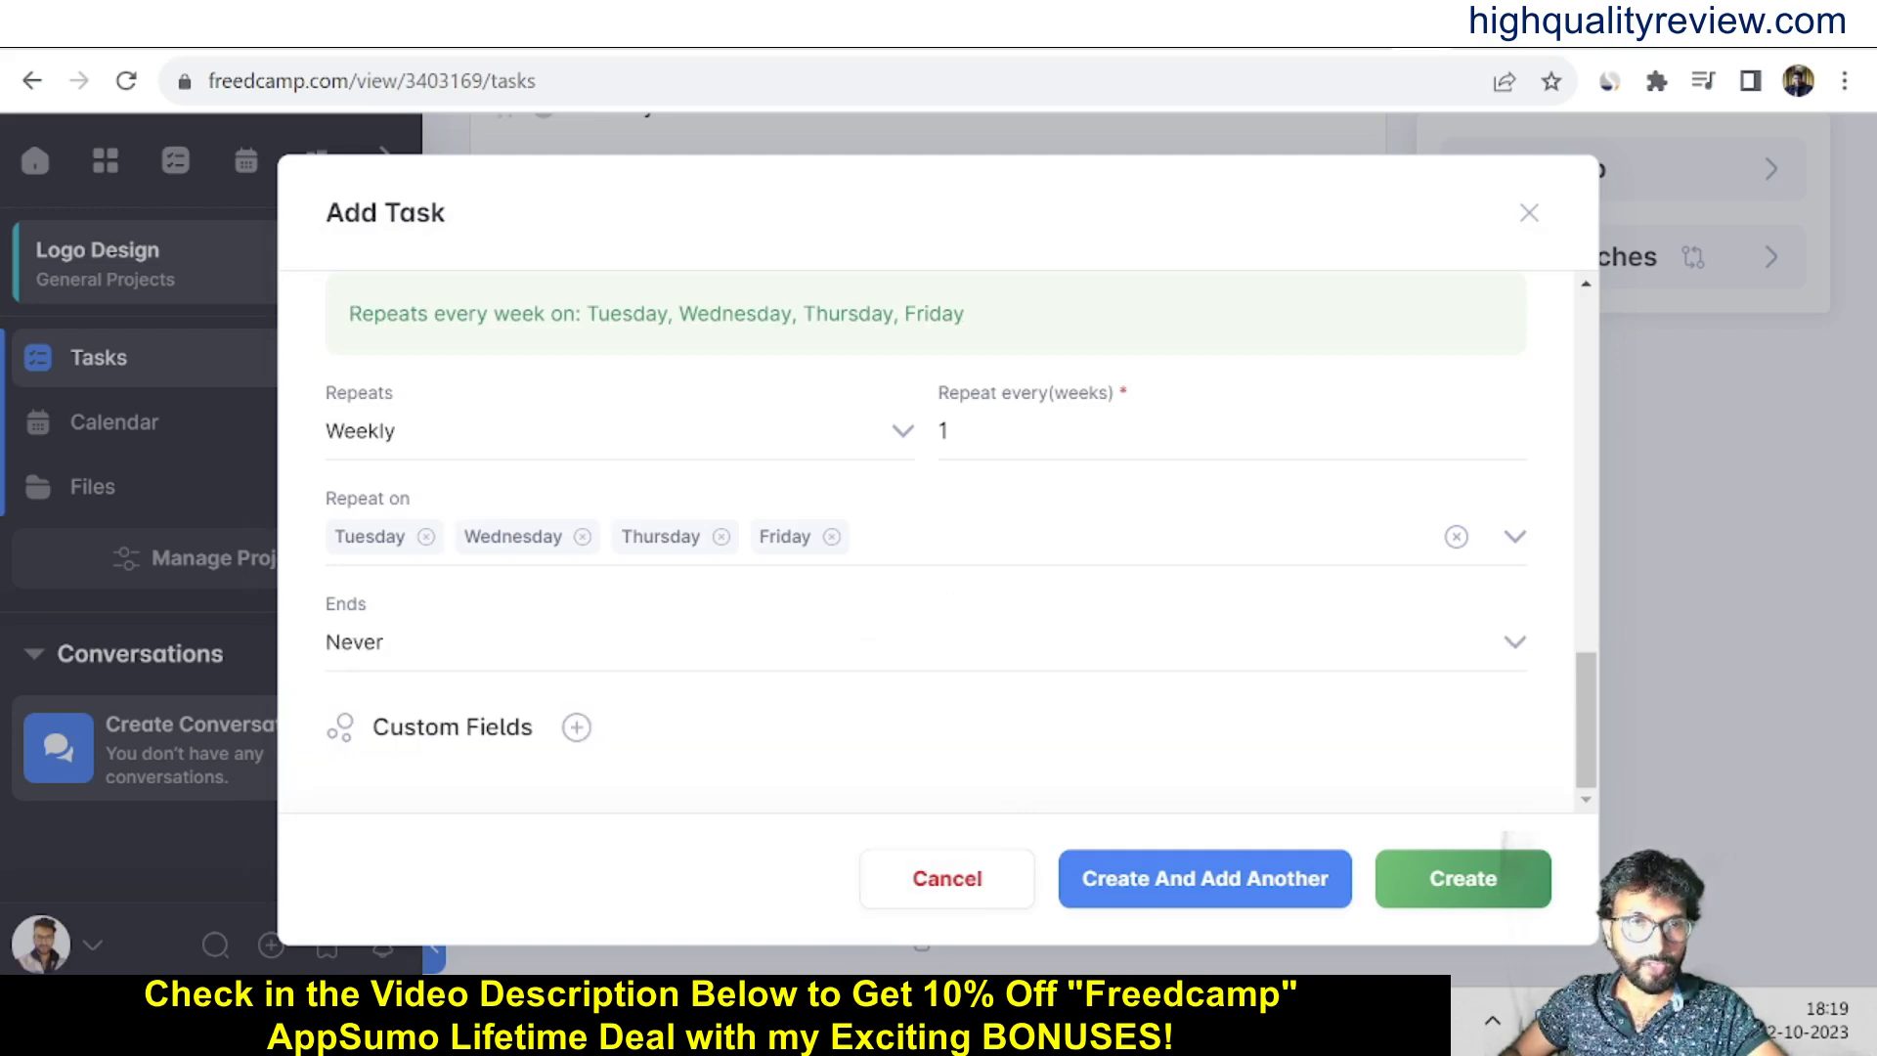
click(459, 662)
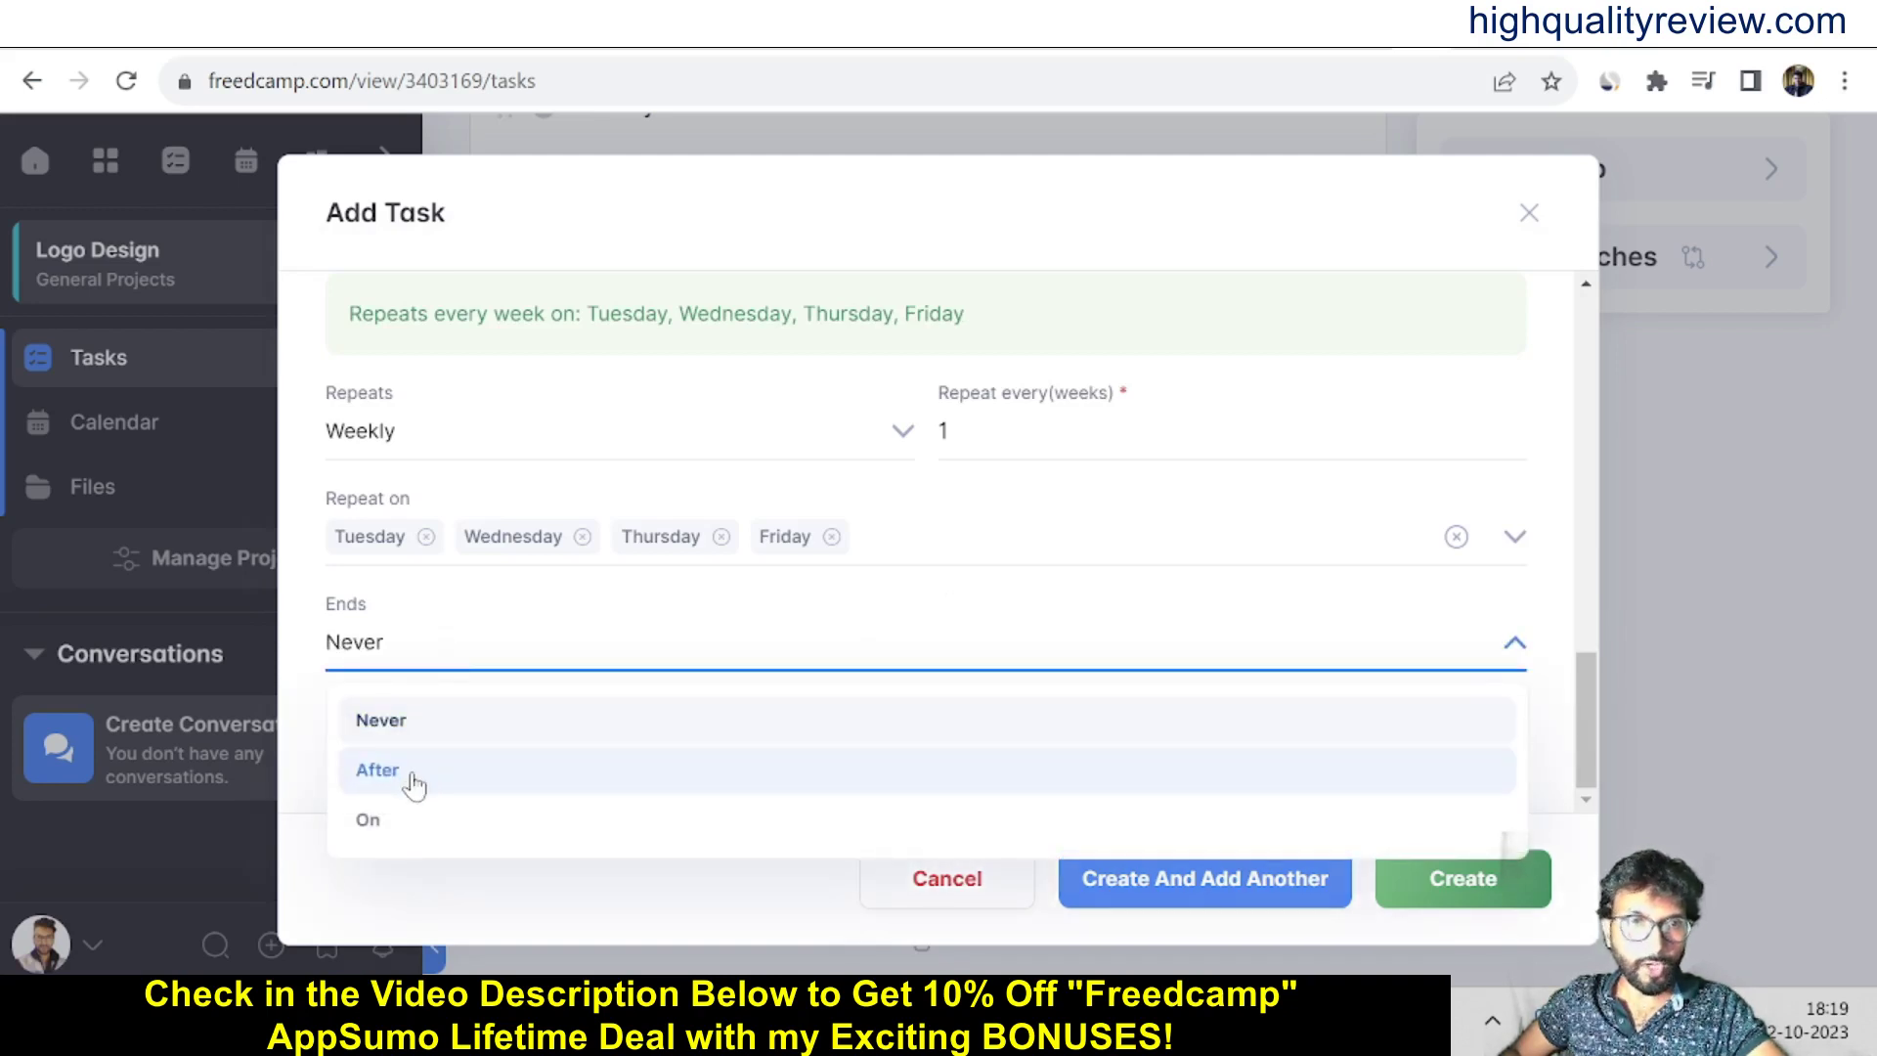
click(413, 777)
double_click(944, 642)
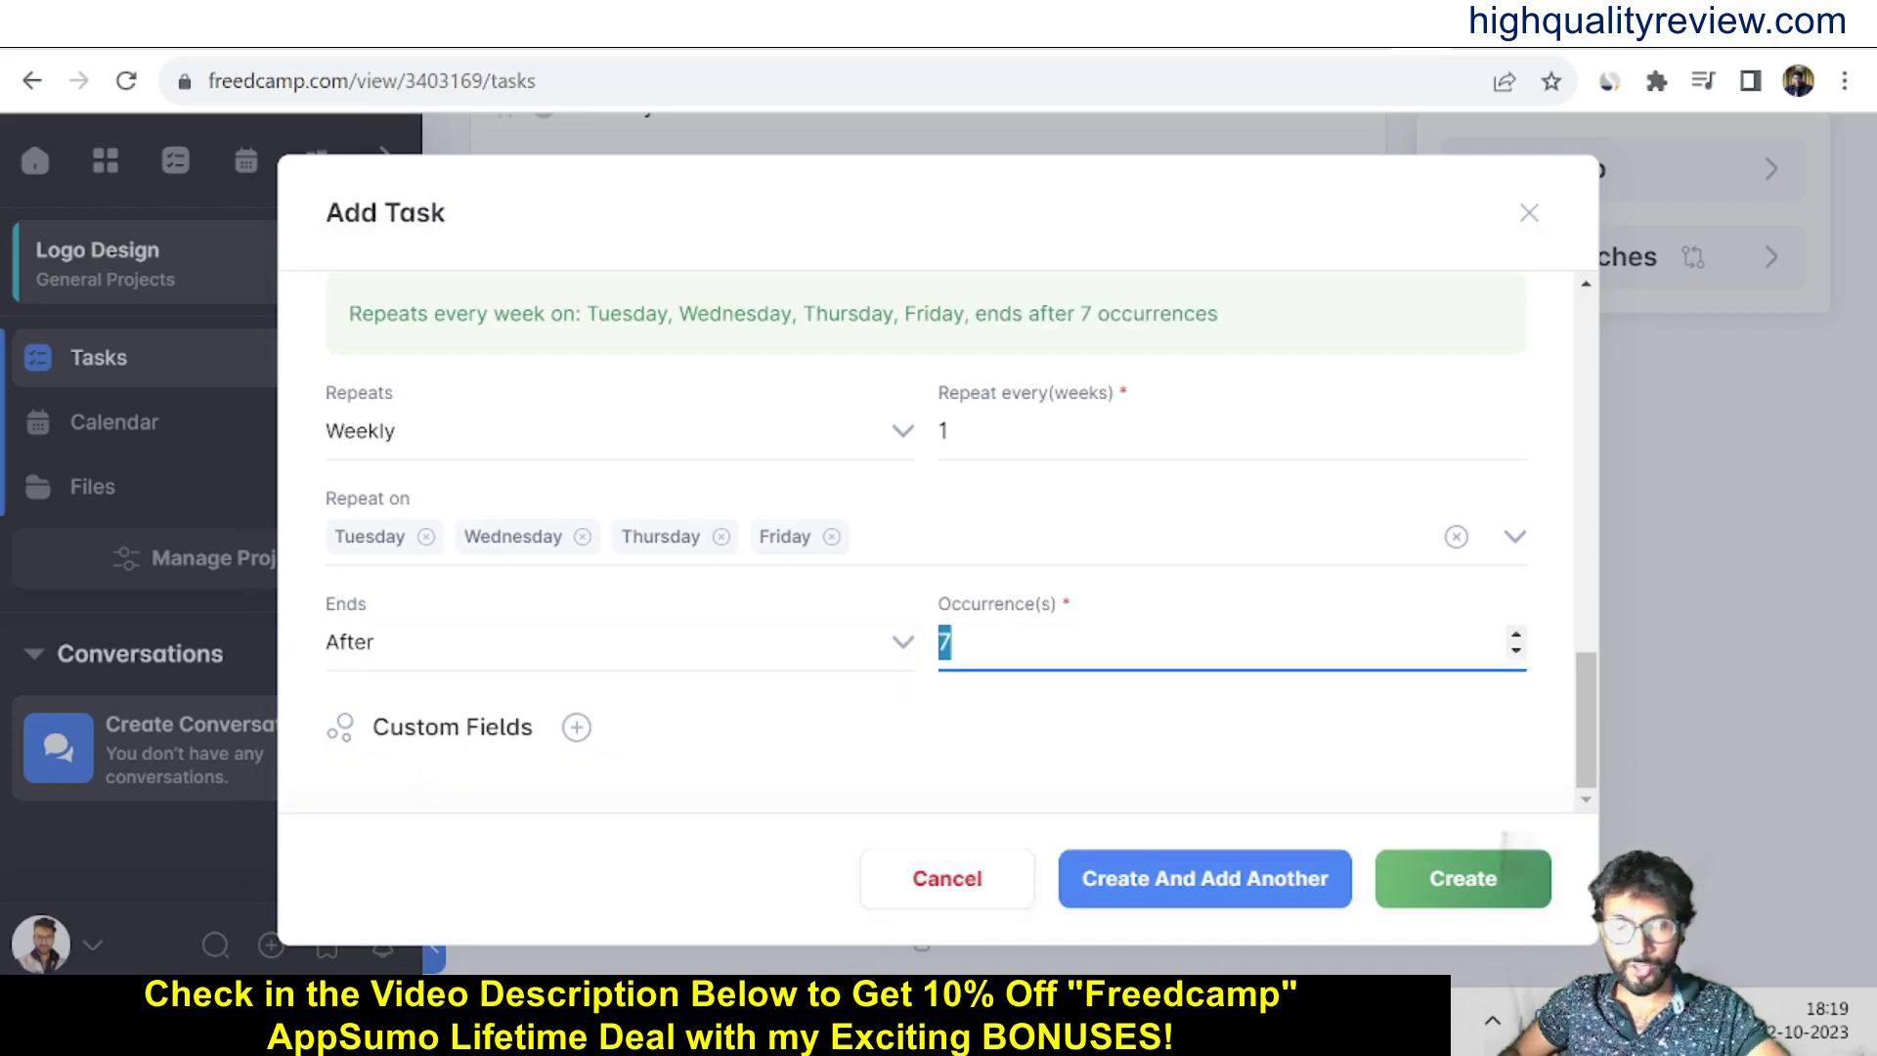
text(15)
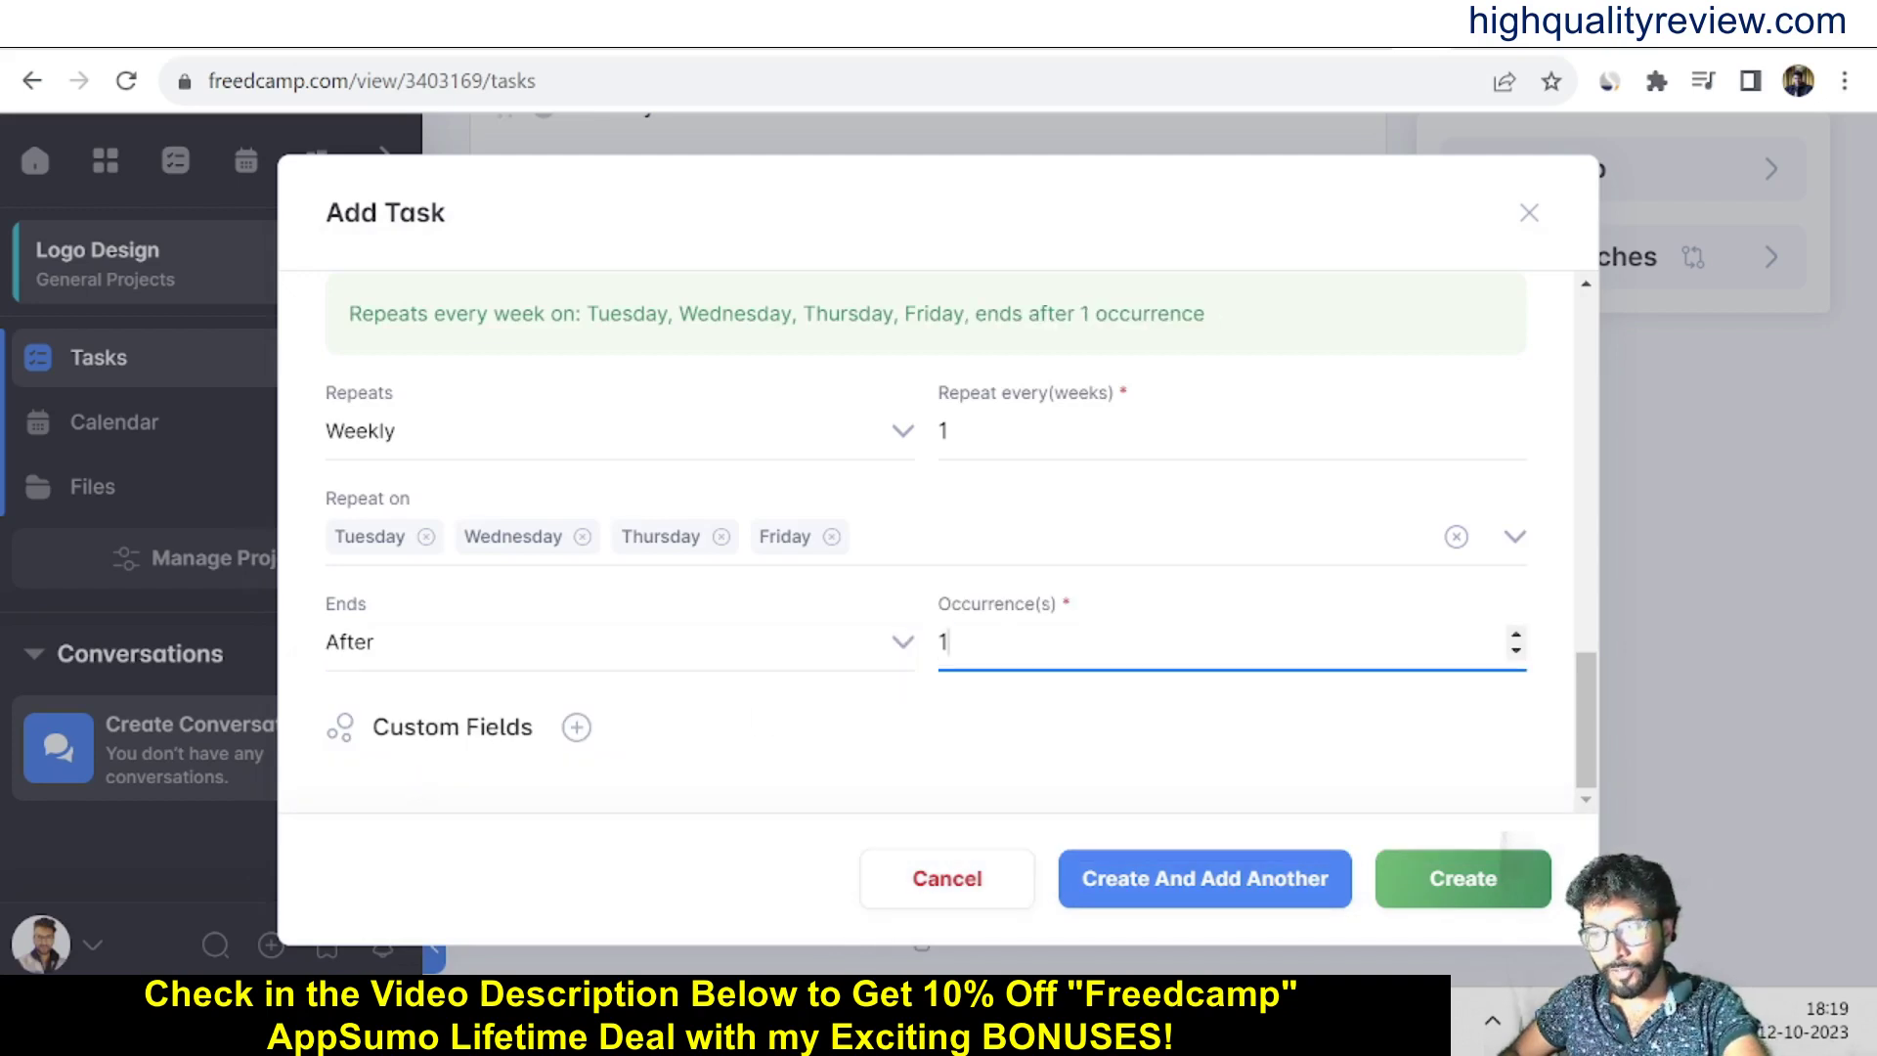
click(360, 653)
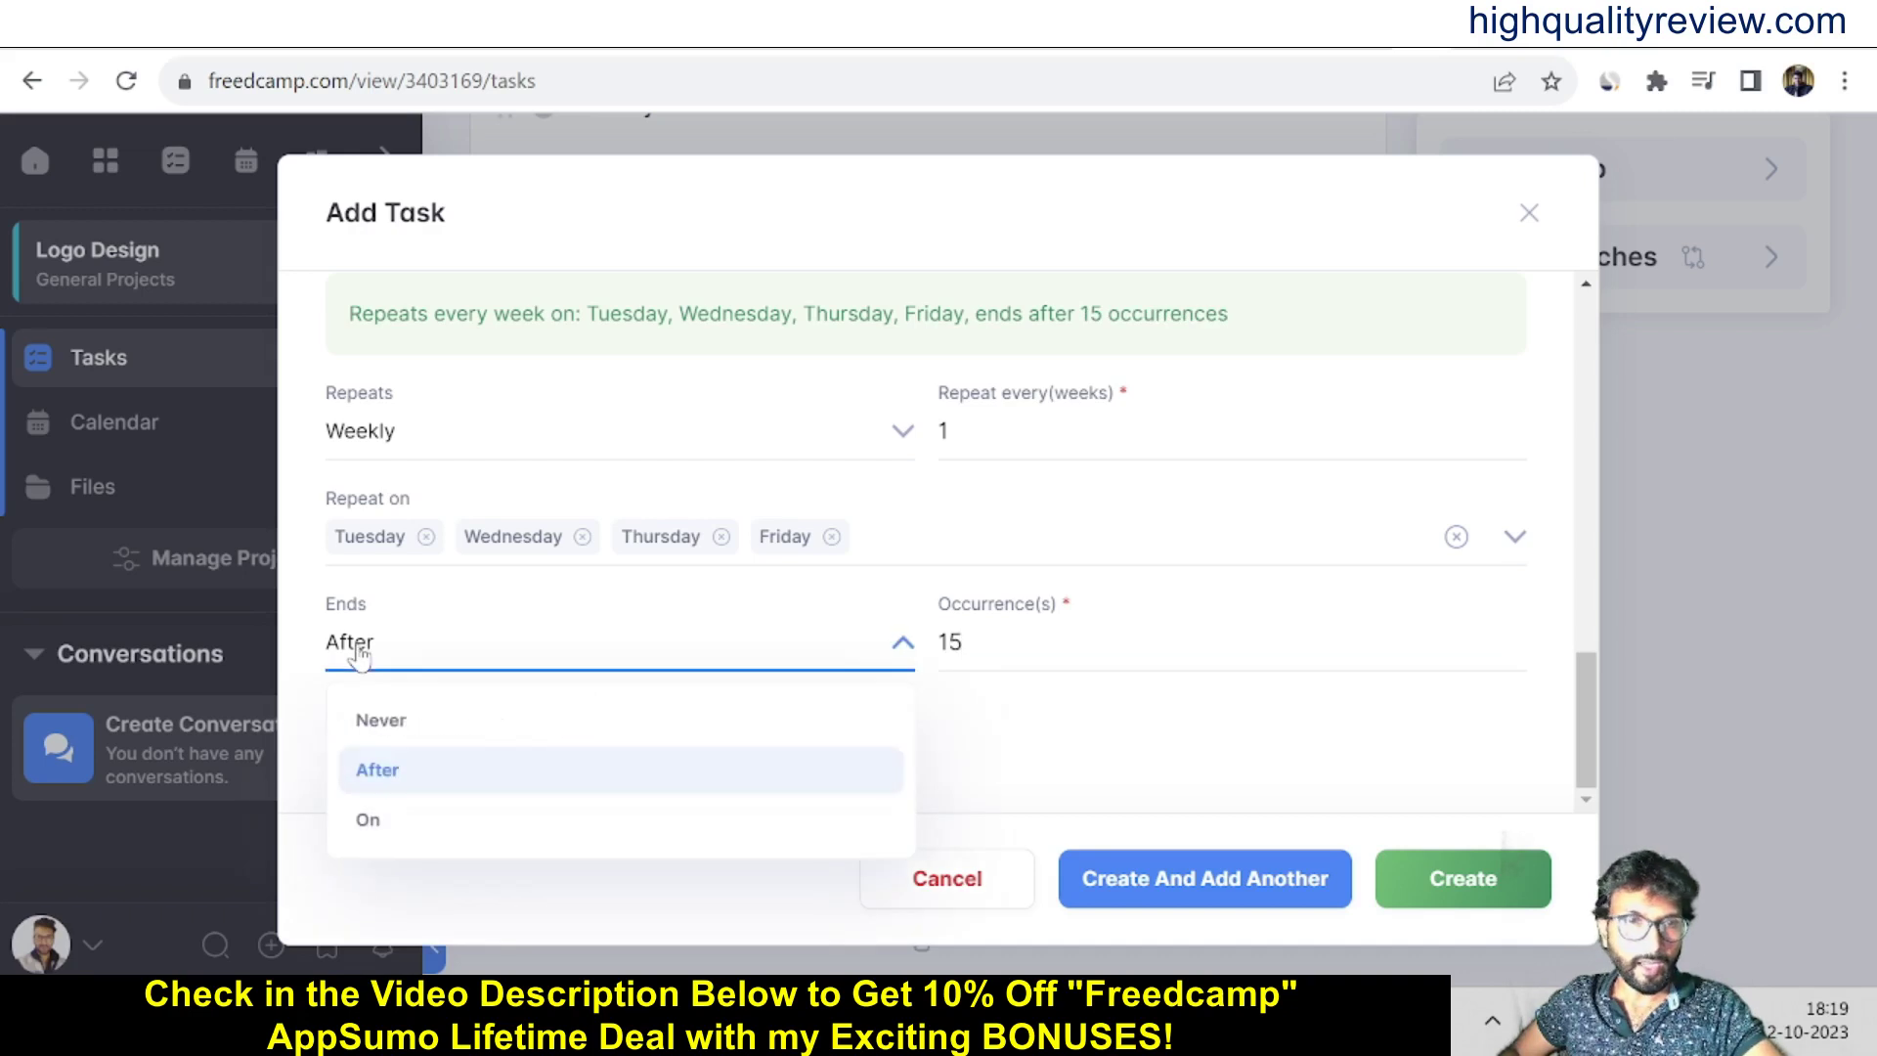
click(372, 823)
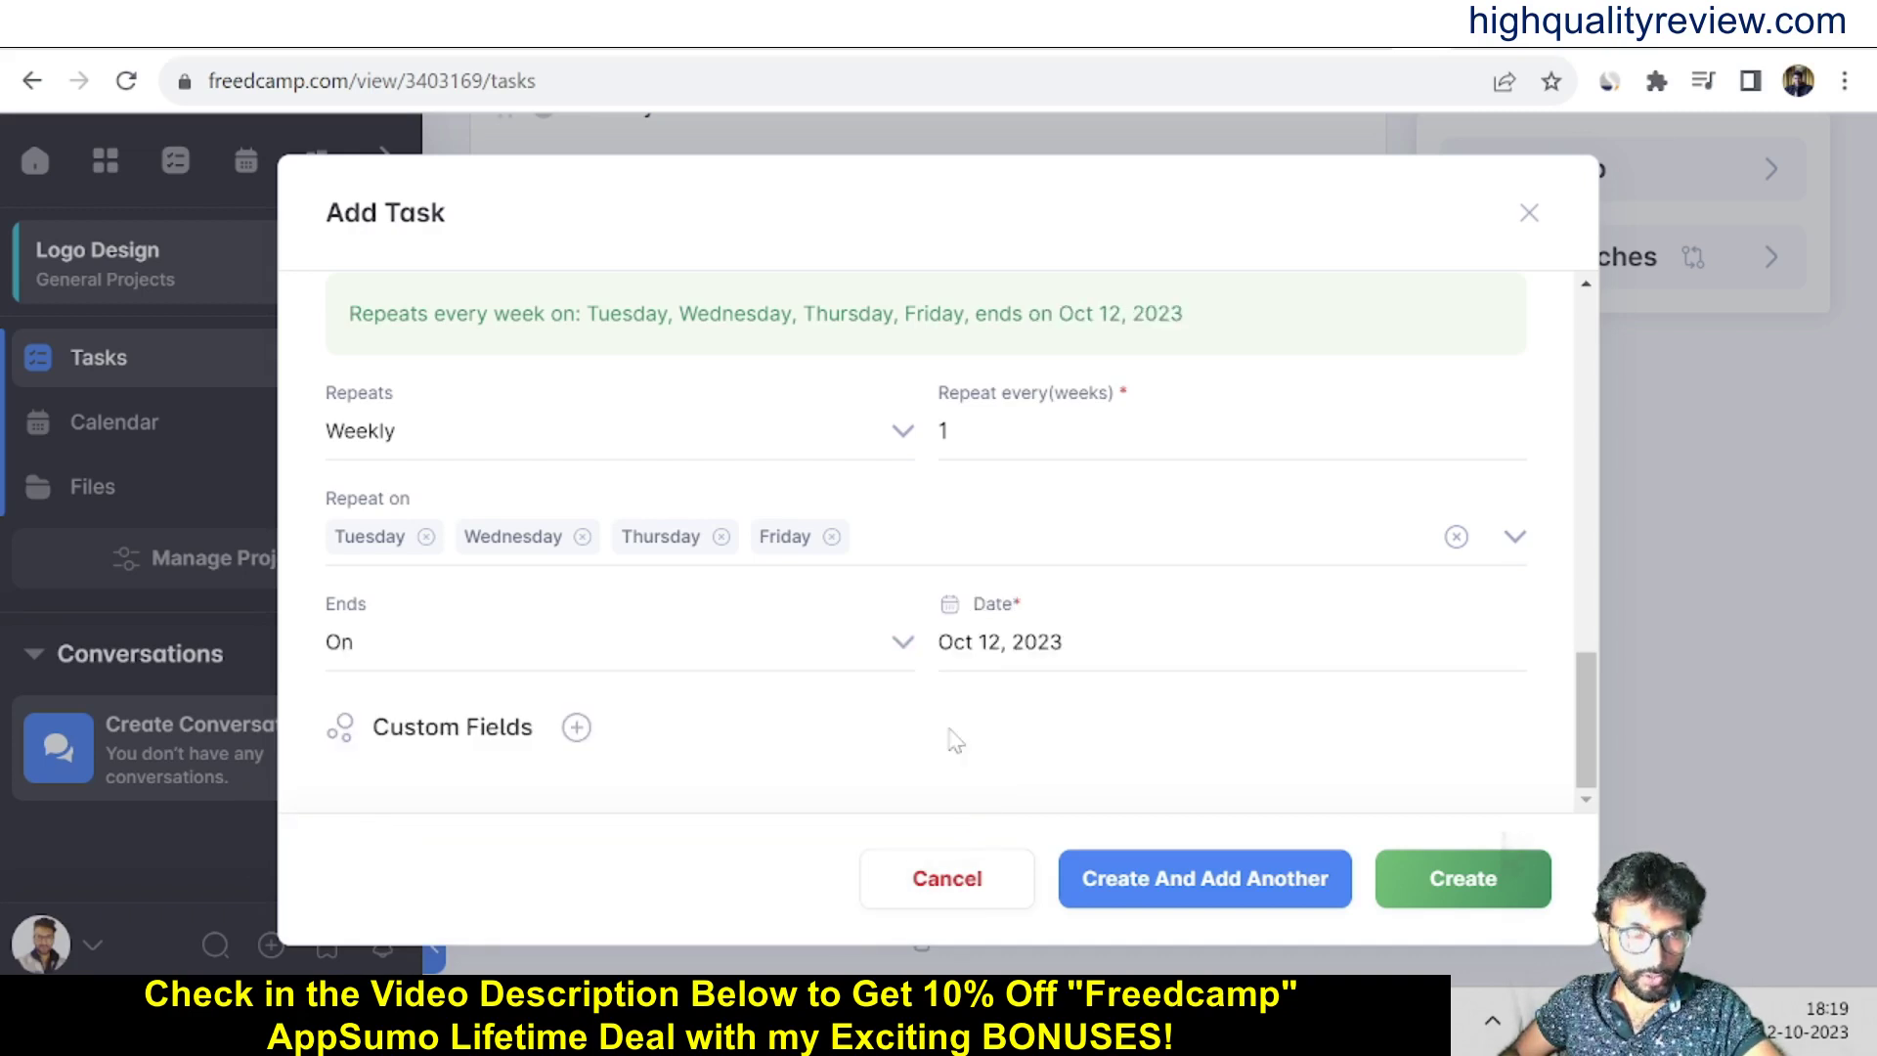
click(1017, 657)
click(1110, 470)
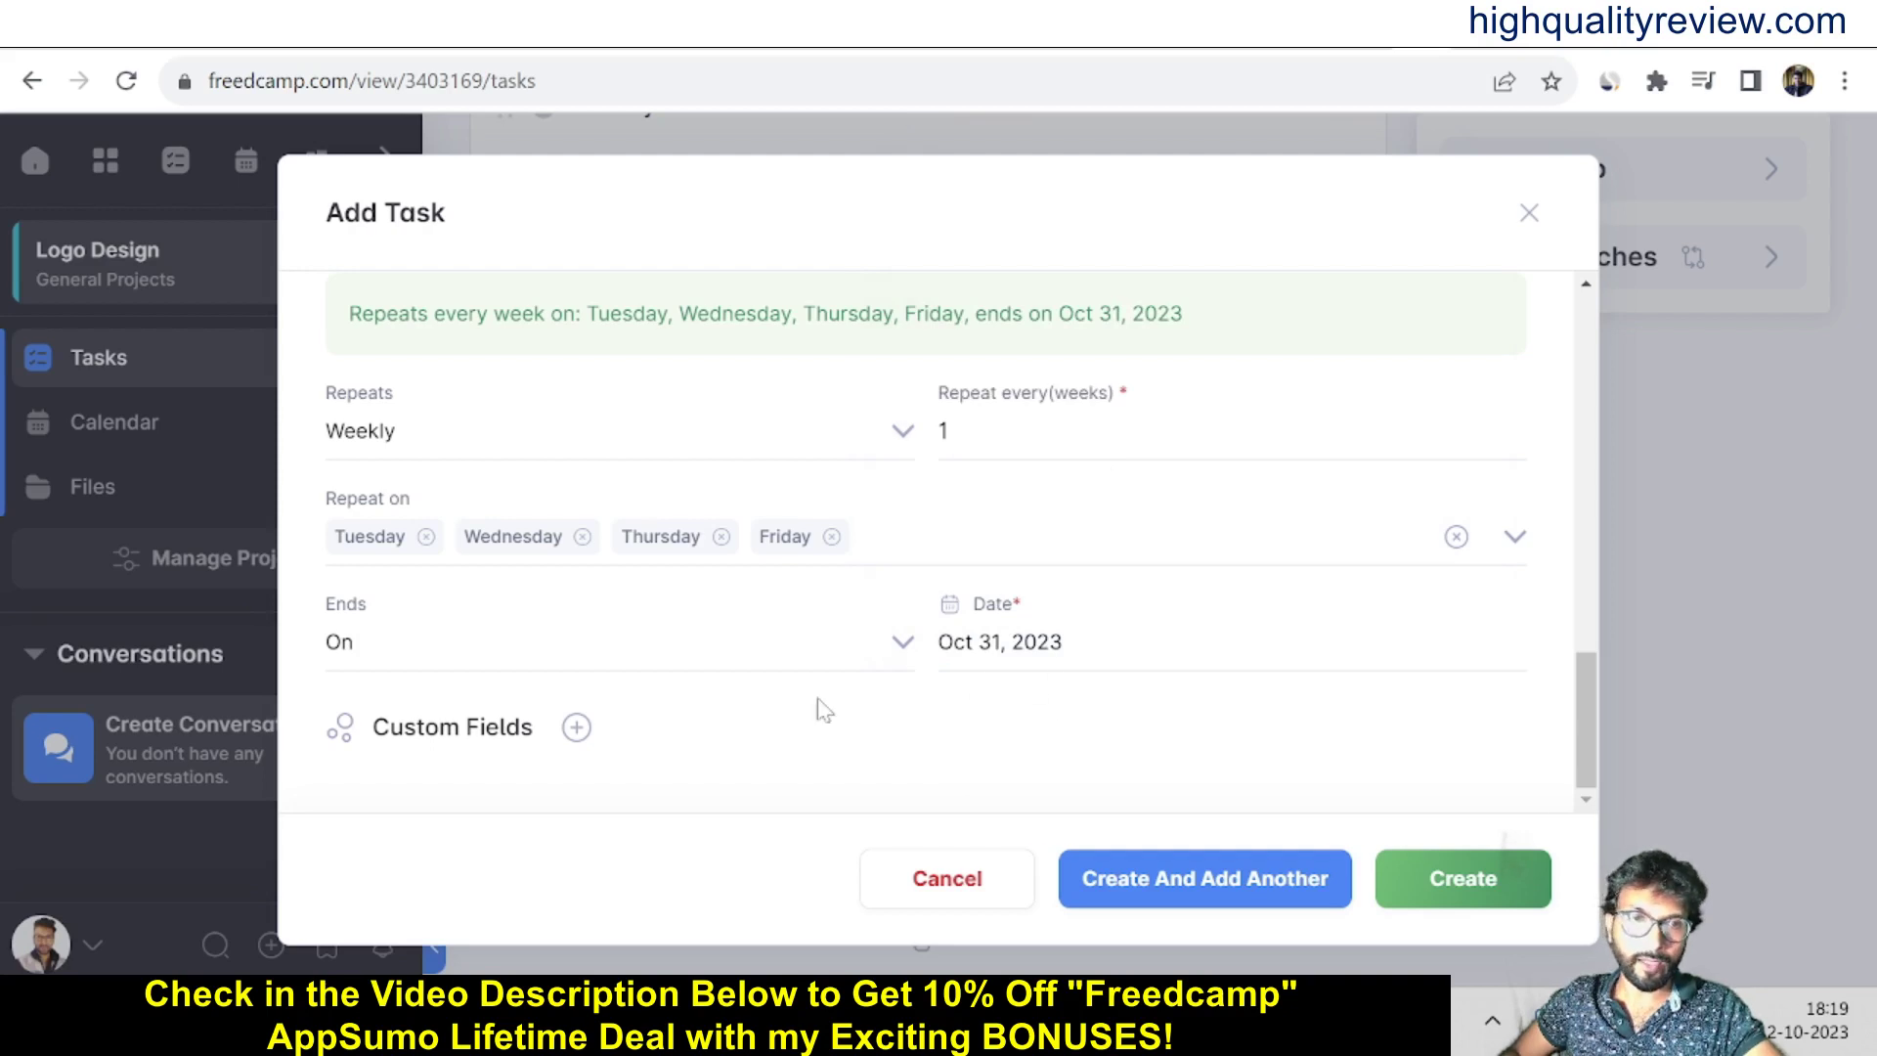
click(1177, 878)
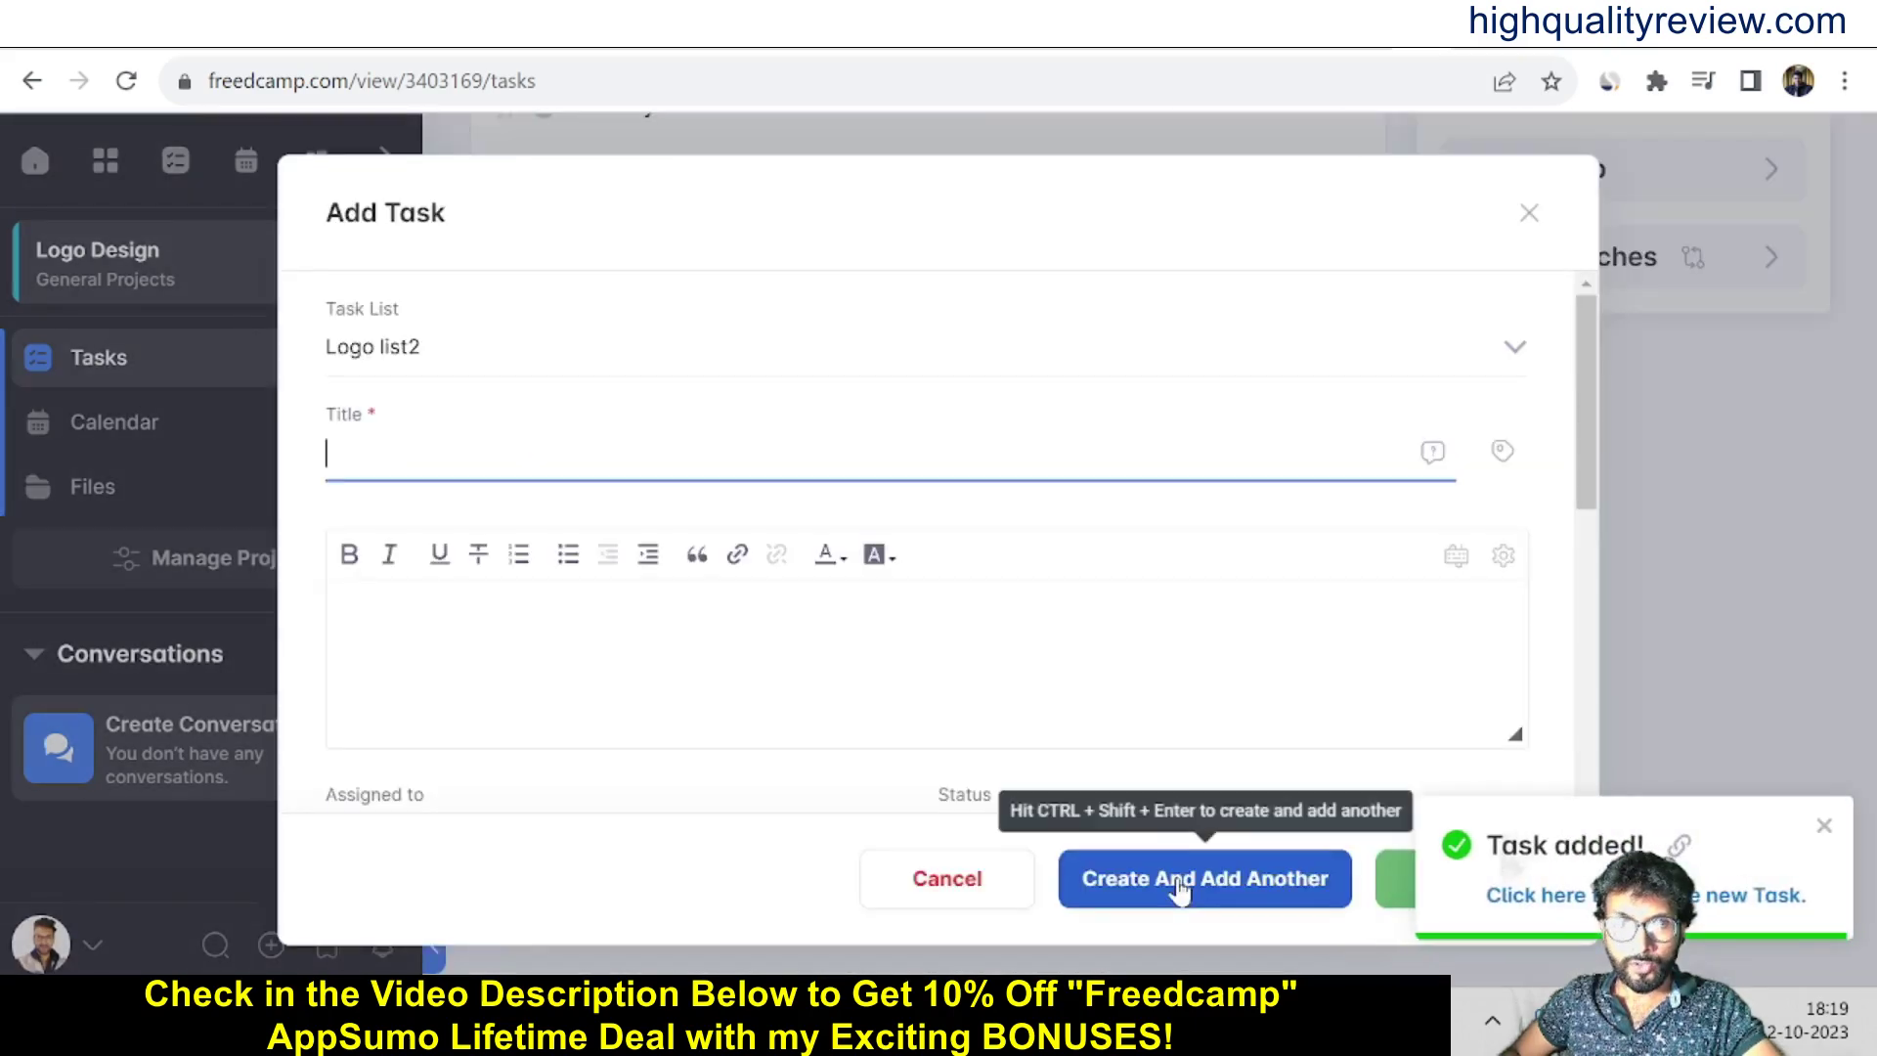
Step: Close the blank Add Task form to show the recurring task in Logo list2
click(1529, 213)
scroll(1450, 596, down, 1)
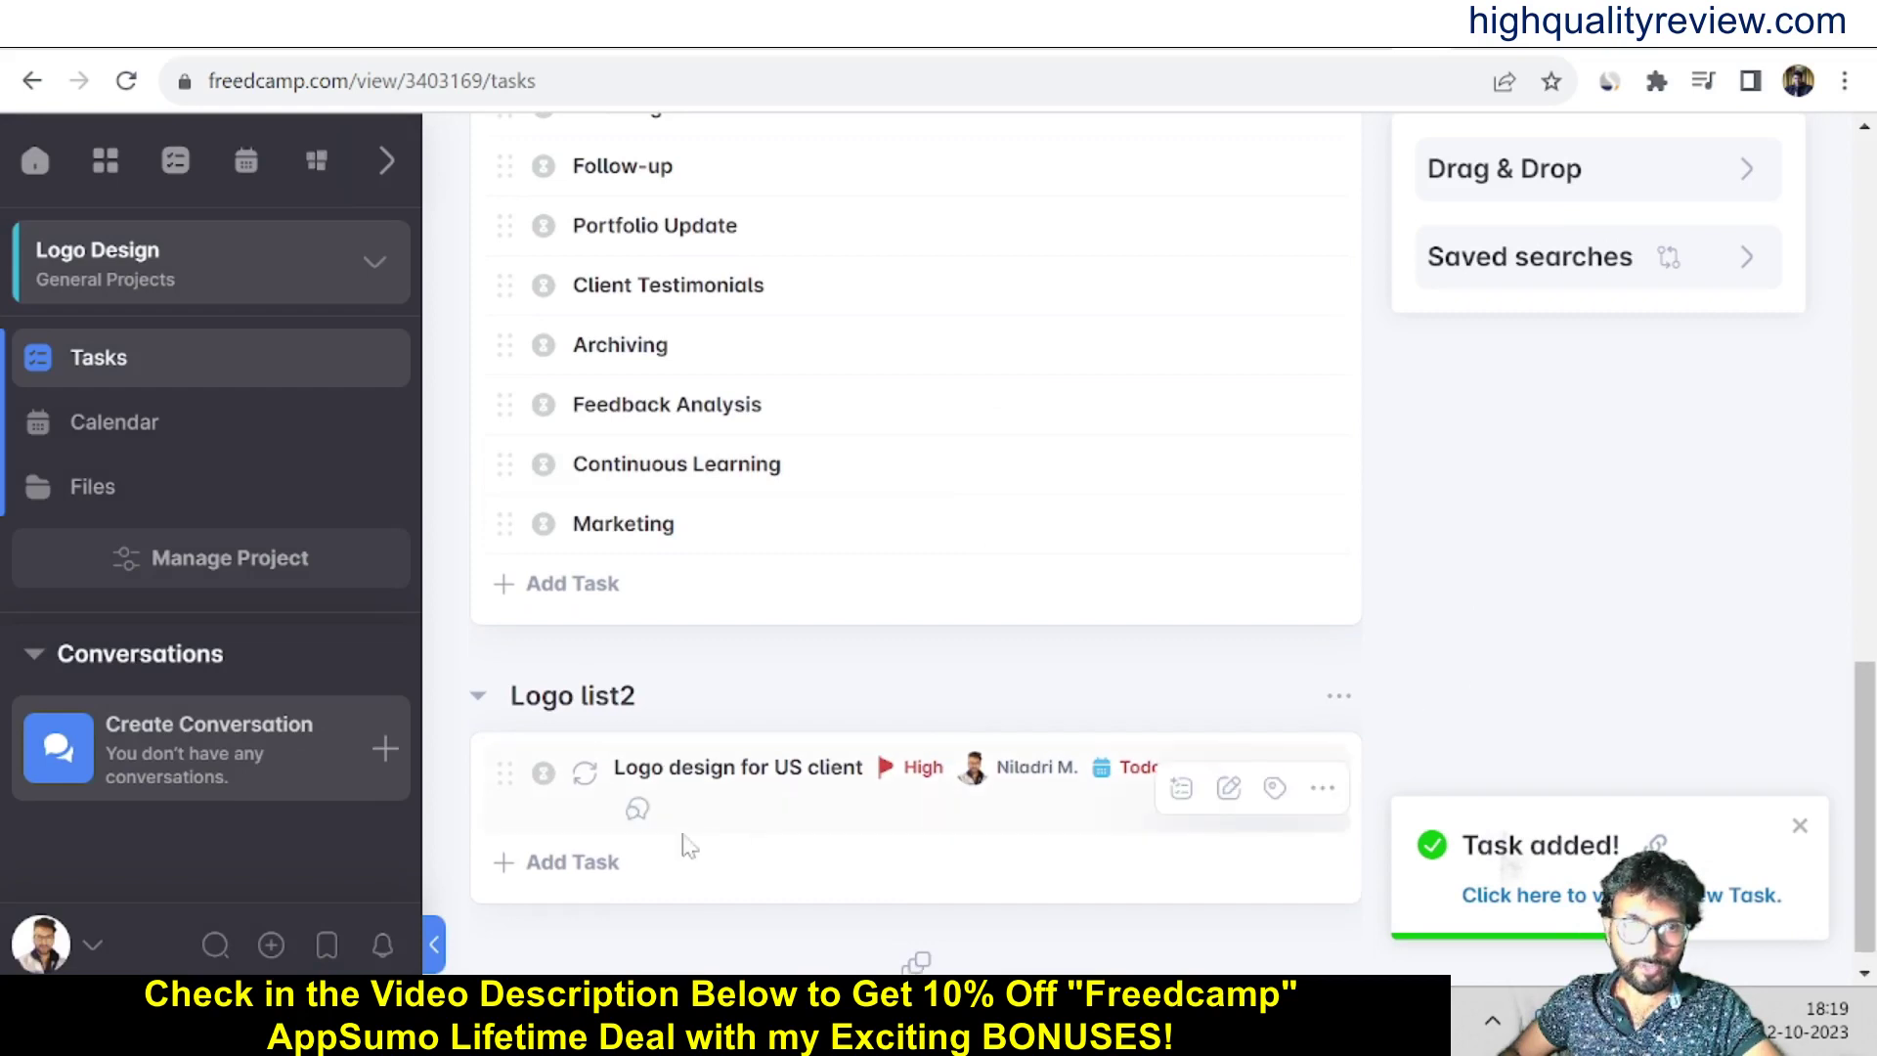